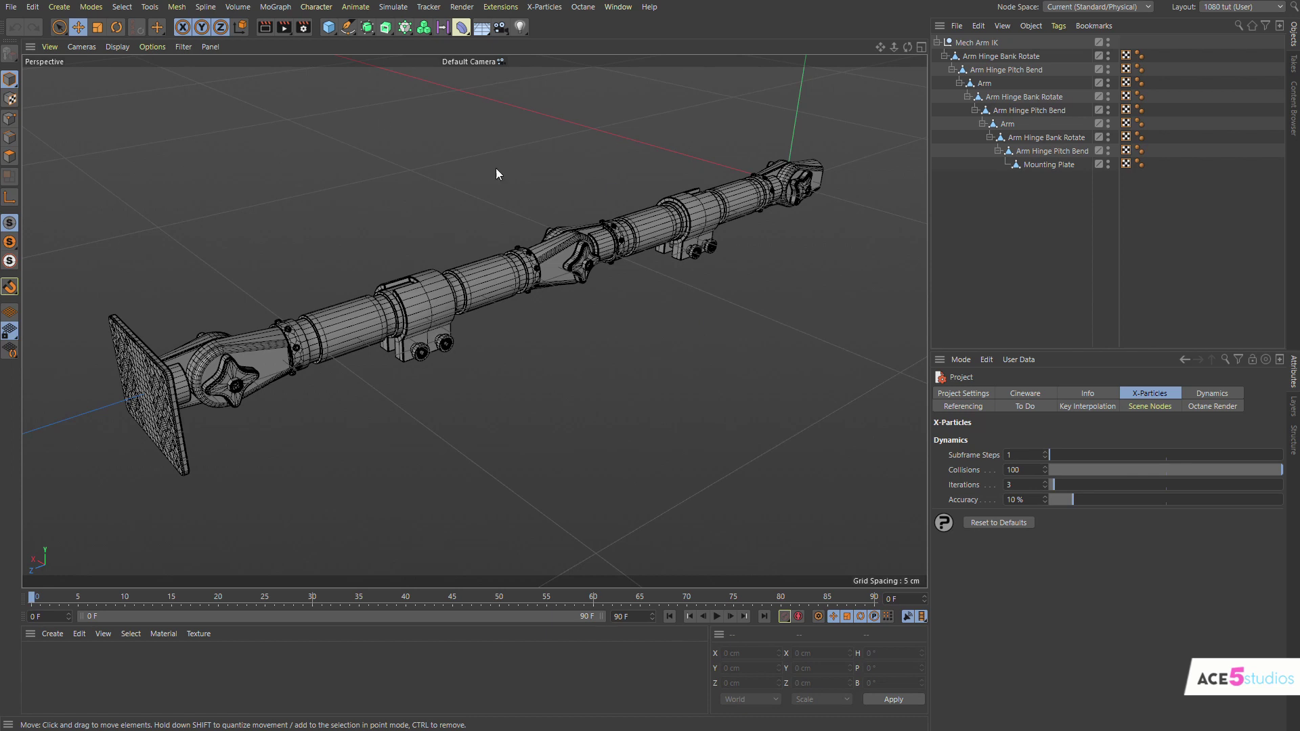
- Try rotating the middle Arm Hinge Pitch Bend object and undo each test rotation
alt+drag(621, 234, 590, 276)
click(1016, 99)
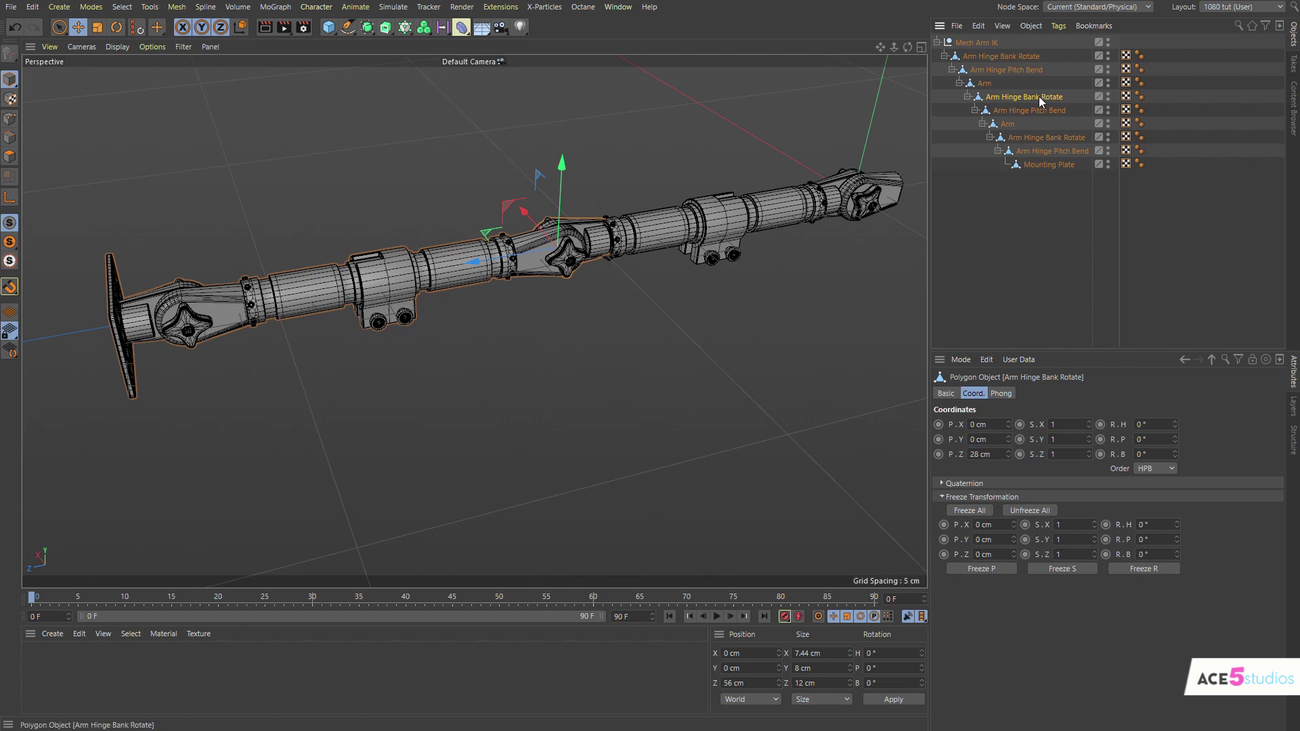
click(1029, 110)
key(r)
drag(538, 201, 479, 250)
key(ctrl+z)
drag(534, 283, 467, 261)
key(ctrl+z)
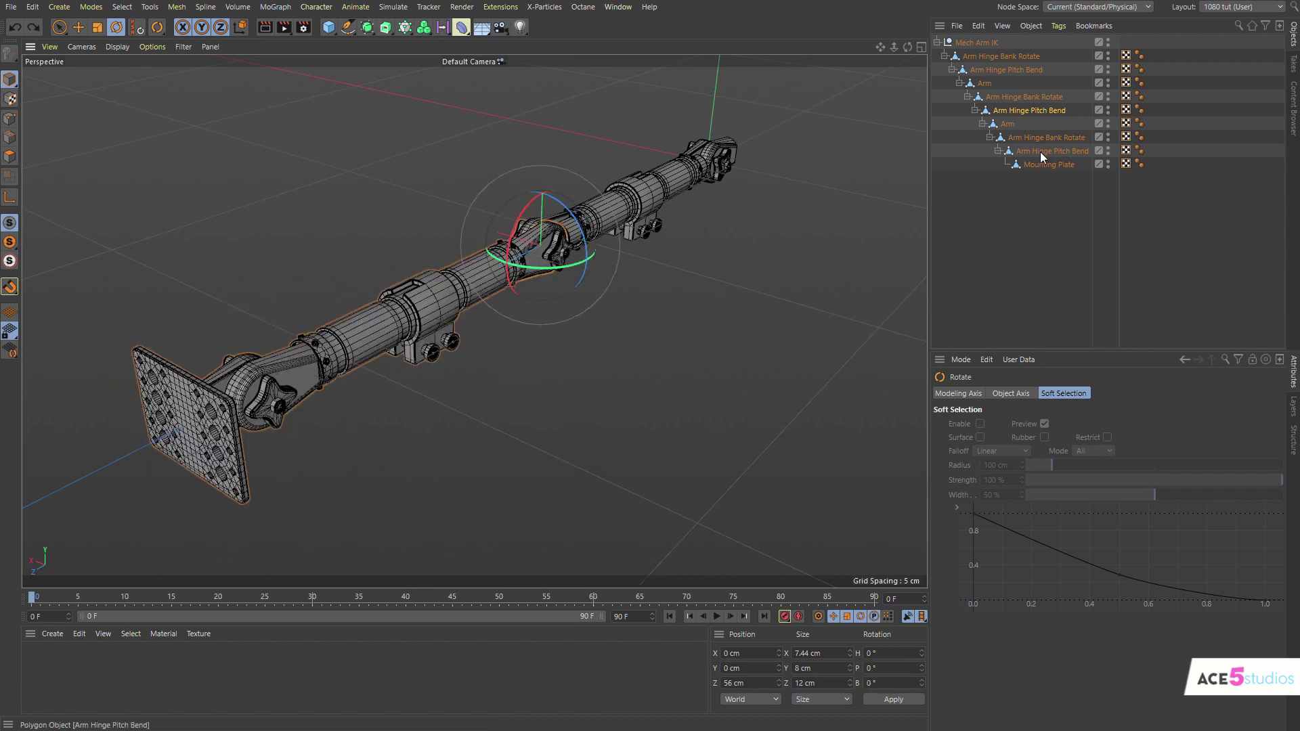
- Try rotating the middle Arm Hinge Bank Rotate object about its bank axis and undo each test rotation
click(1029, 97)
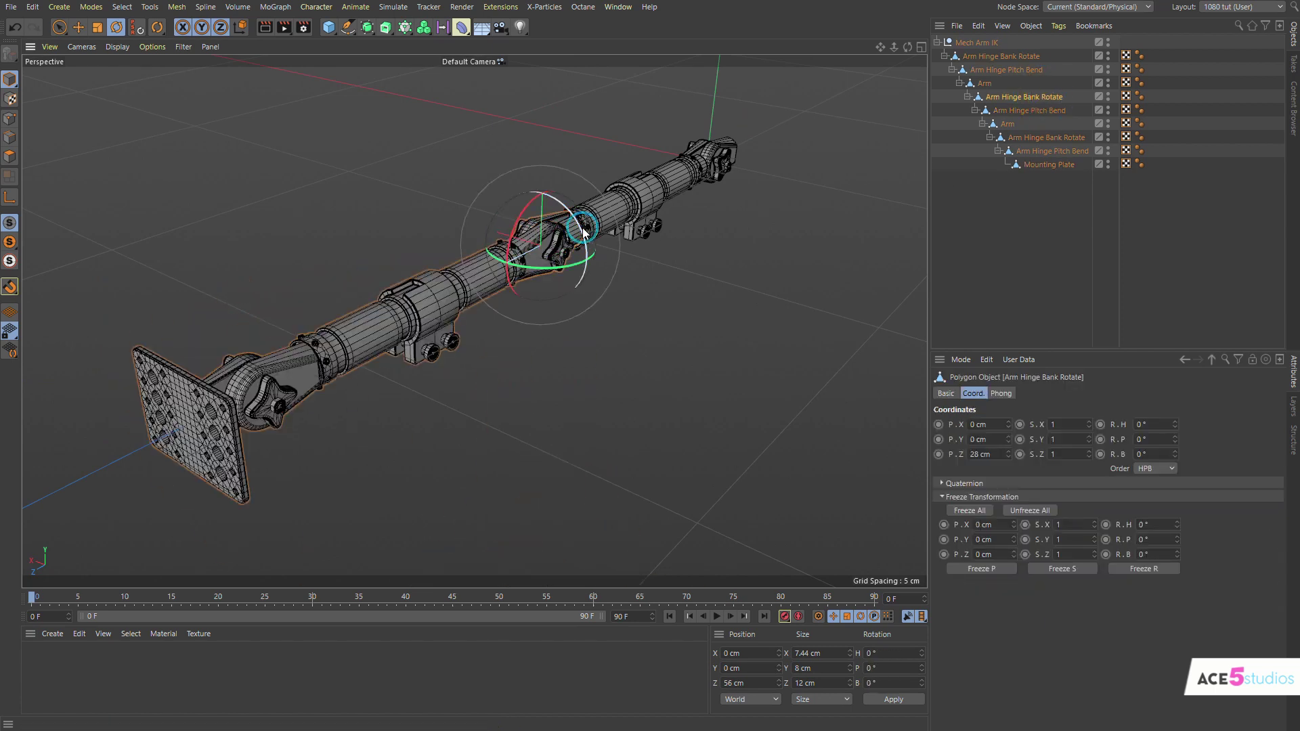
drag(583, 229, 533, 256)
key(ctrl+z)
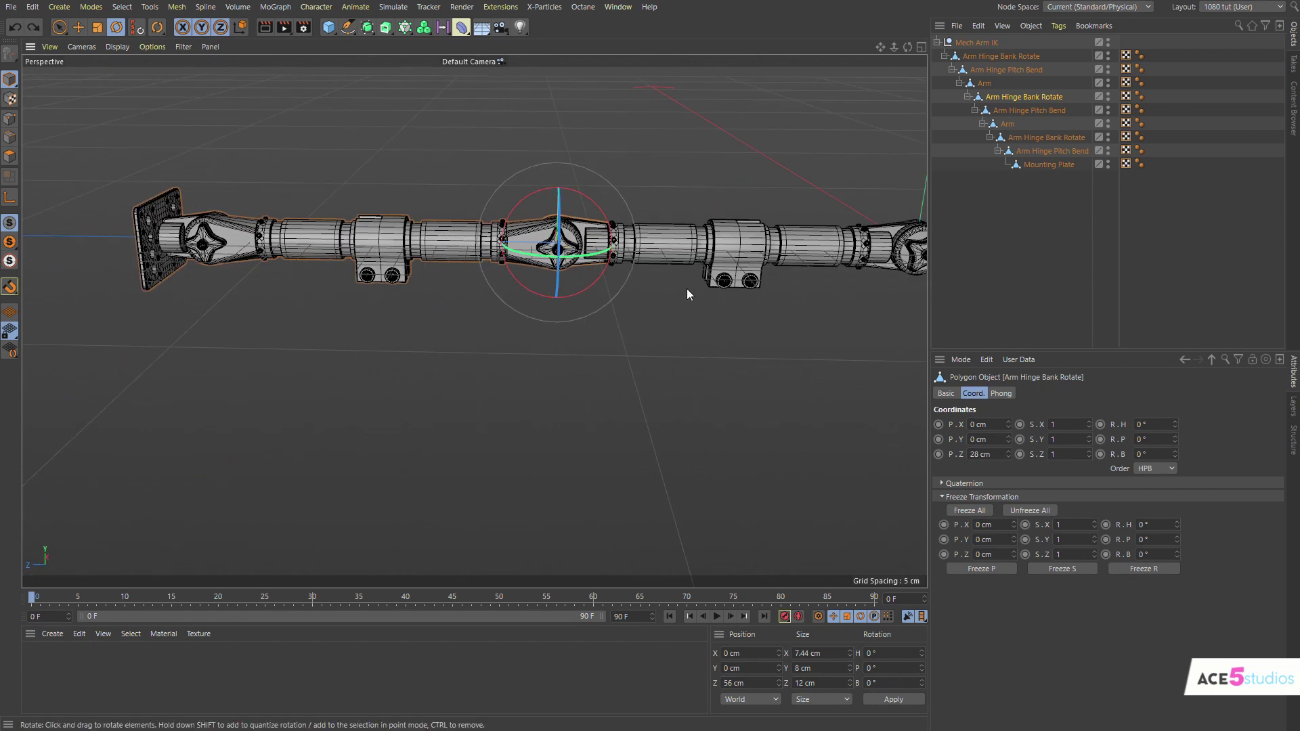
alt+drag(687, 289, 585, 254)
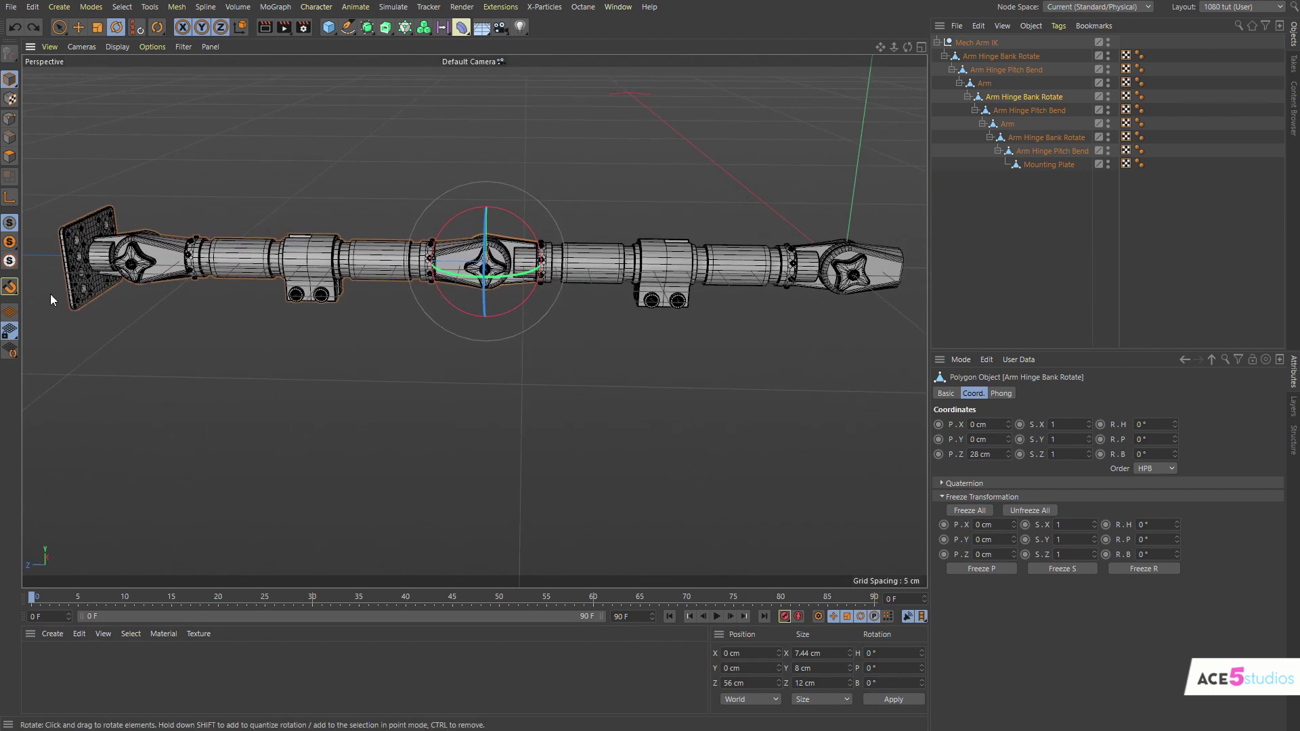
mouse_move(531, 229)
mouse_down()
mouse_move(482, 204)
mouse_move(523, 241)
mouse_move(513, 247)
mouse_up()
key(ctrl+z)
- Rotate the middle Arm Hinge Pitch Bend to a pitch of about -42.9° and frame the arm in the Right view
click(1044, 112)
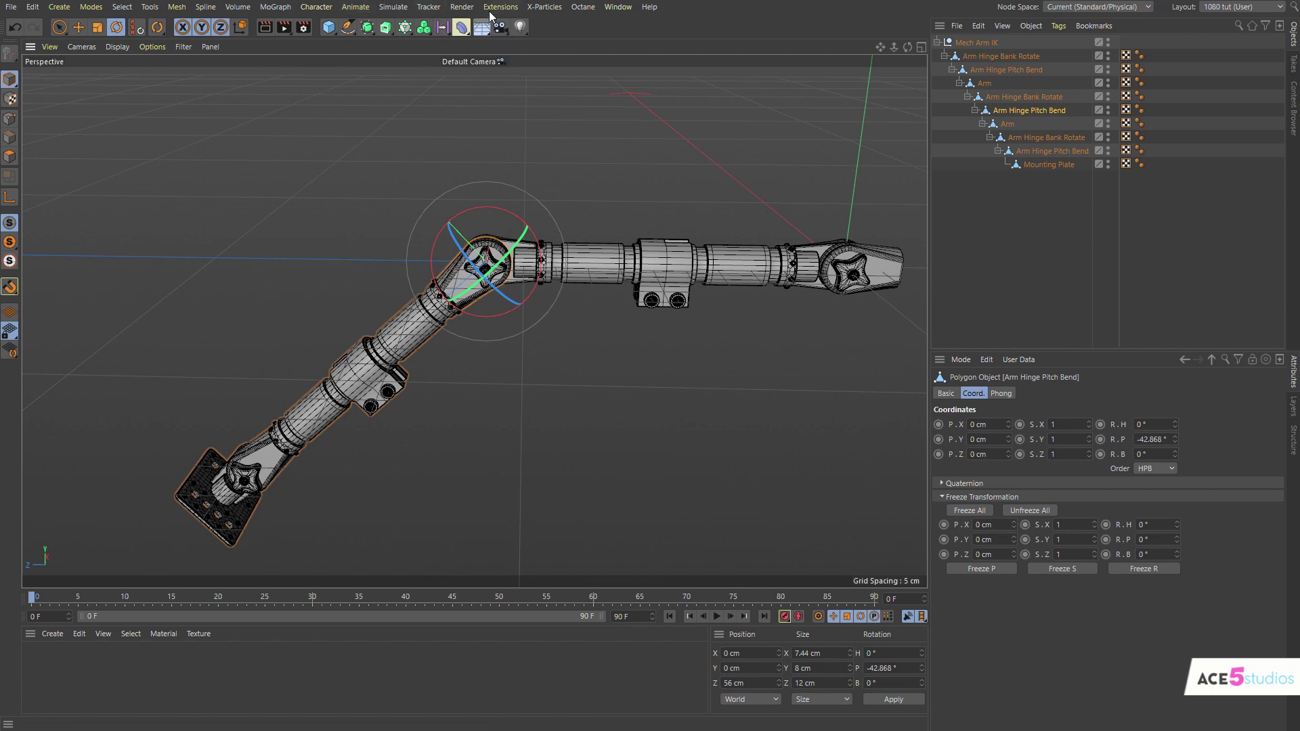
middle_click(544, 219)
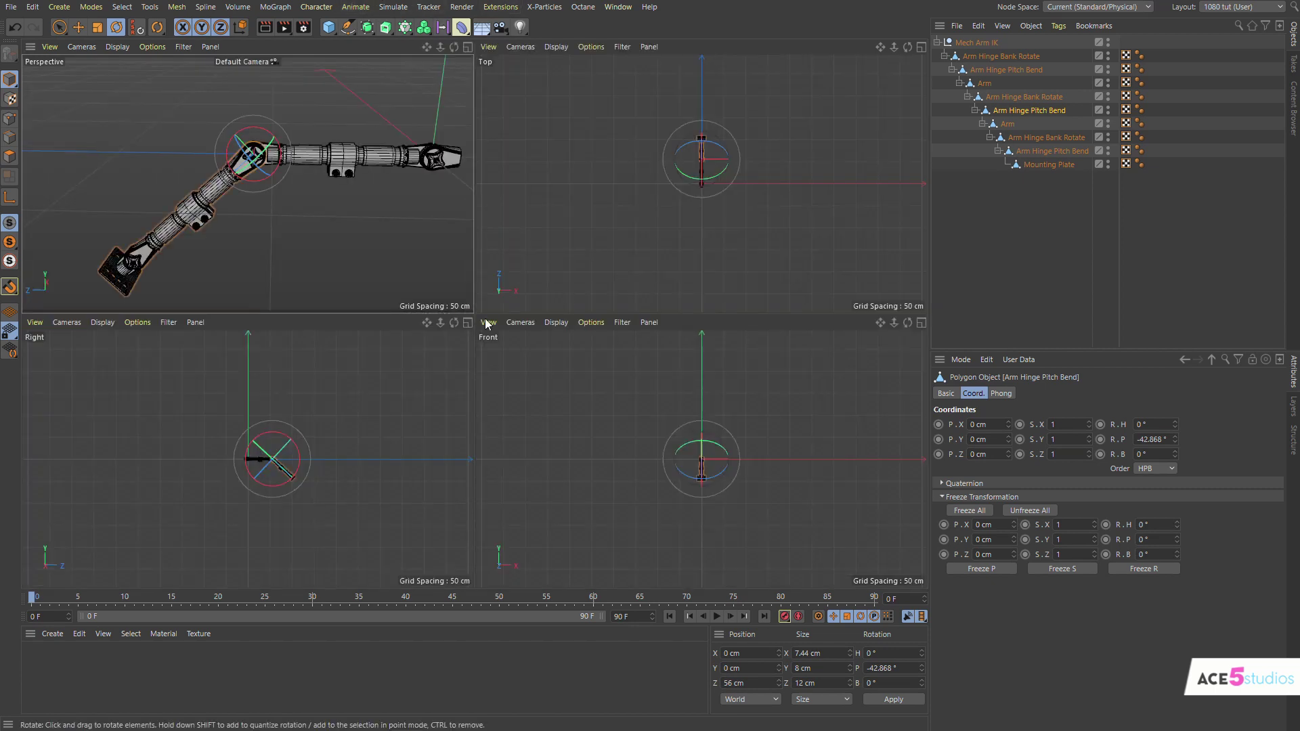
middle_click(258, 445)
alt+middle_drag(678, 394, 495, 250)
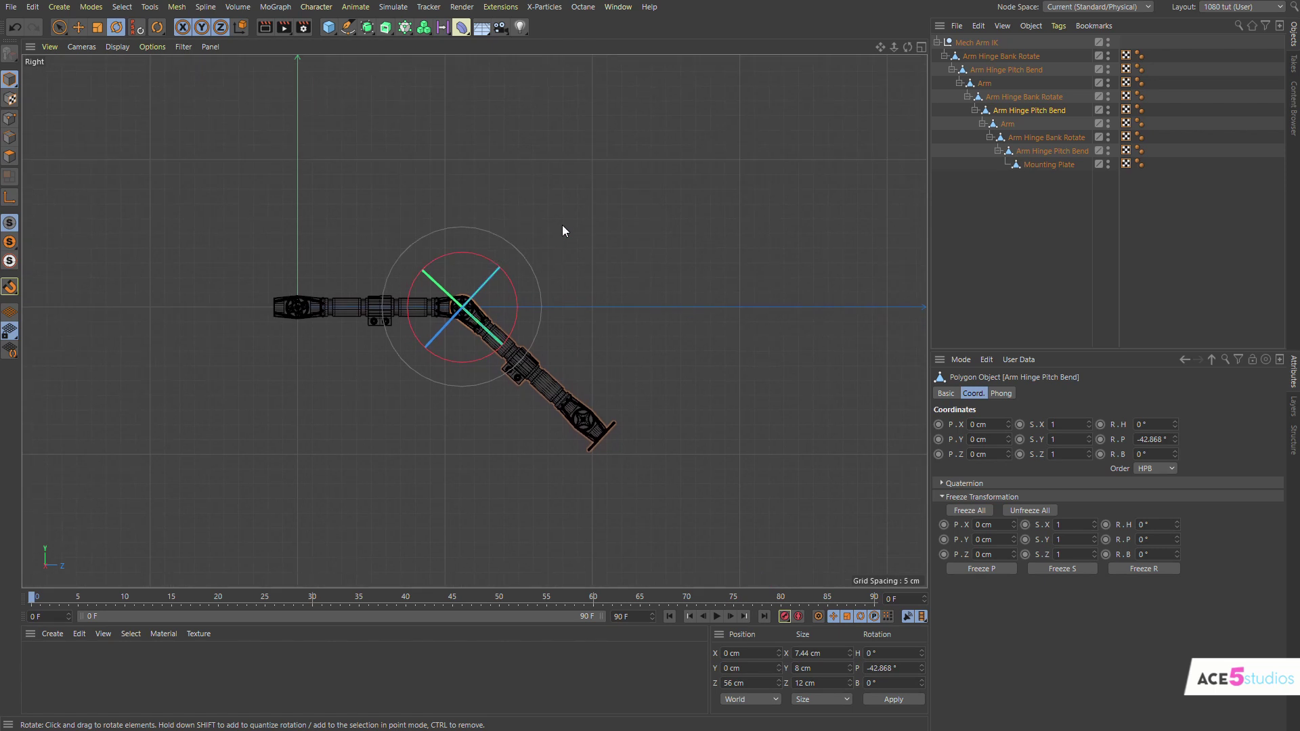
- With nothing selected, draw a three-joint chain using the Joint Tool, from the base hinge through the middle hinge to the hinge before the mounting plate
click(583, 207)
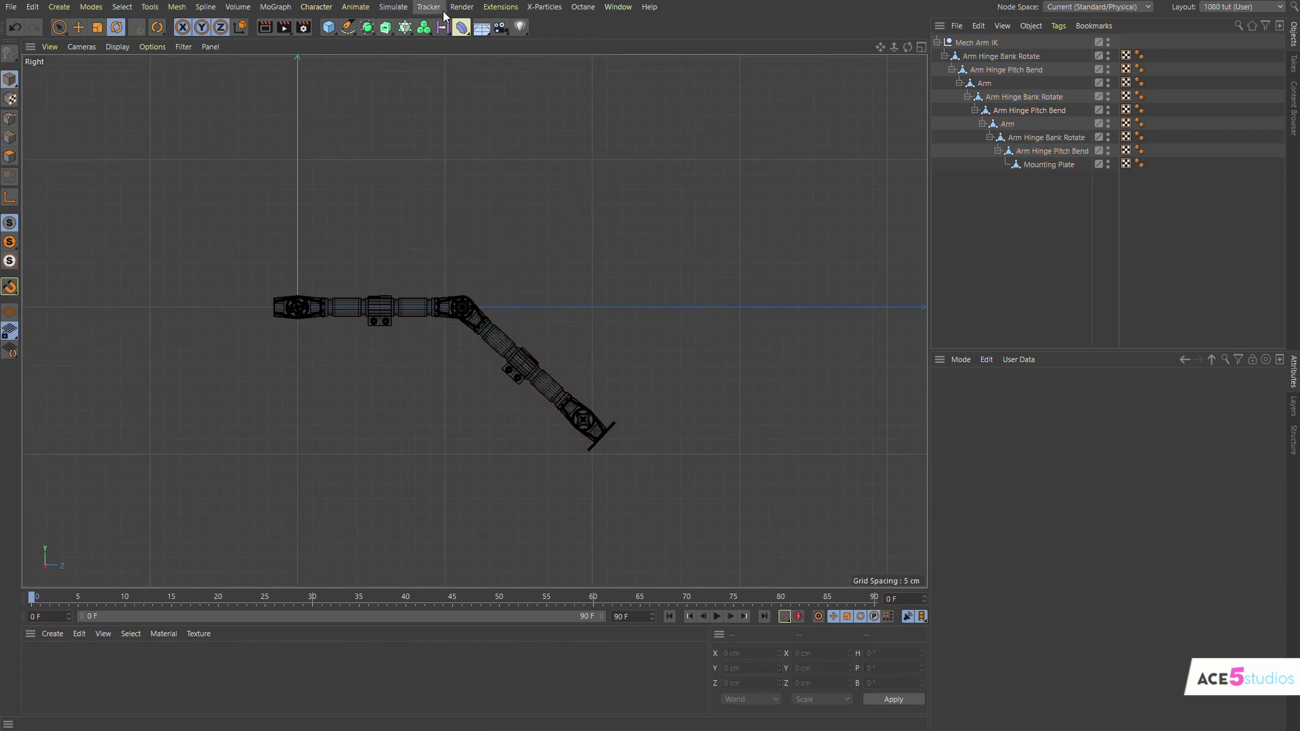
click(322, 8)
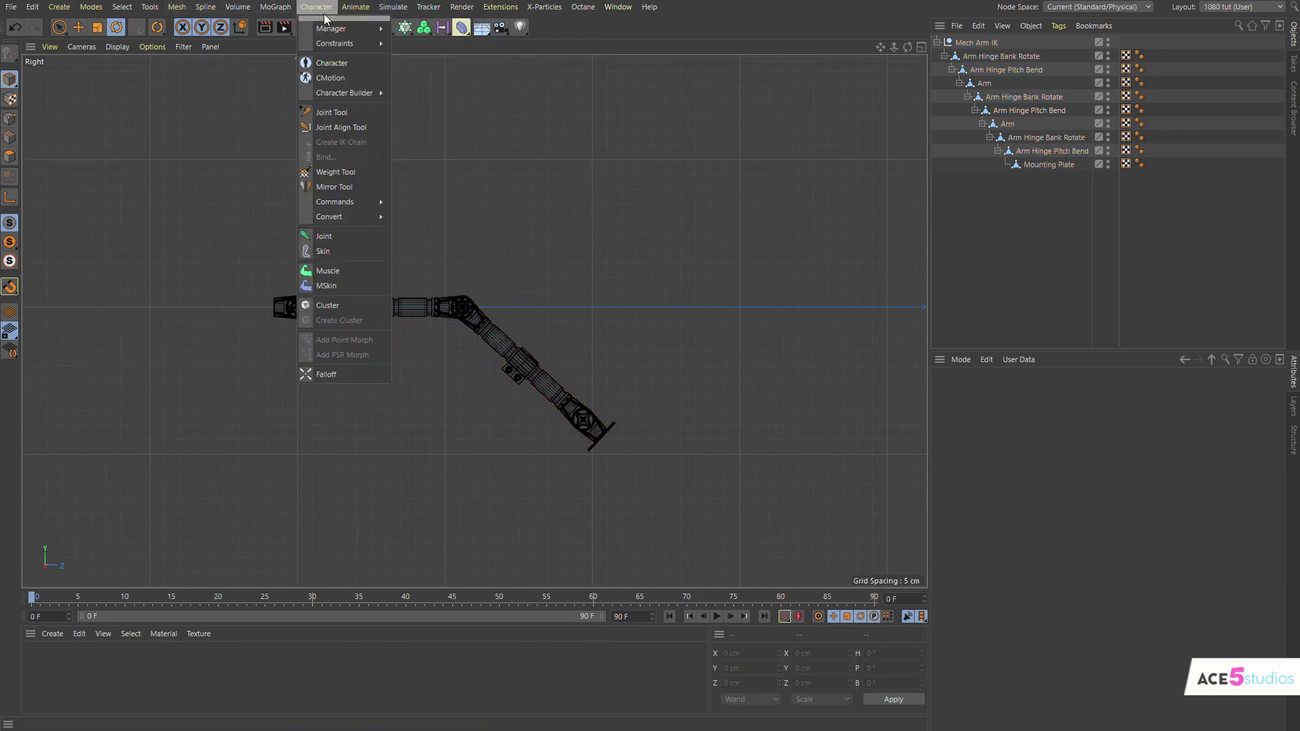
click(364, 112)
scroll(367, 284, up, 3)
scroll(338, 299, up, 2)
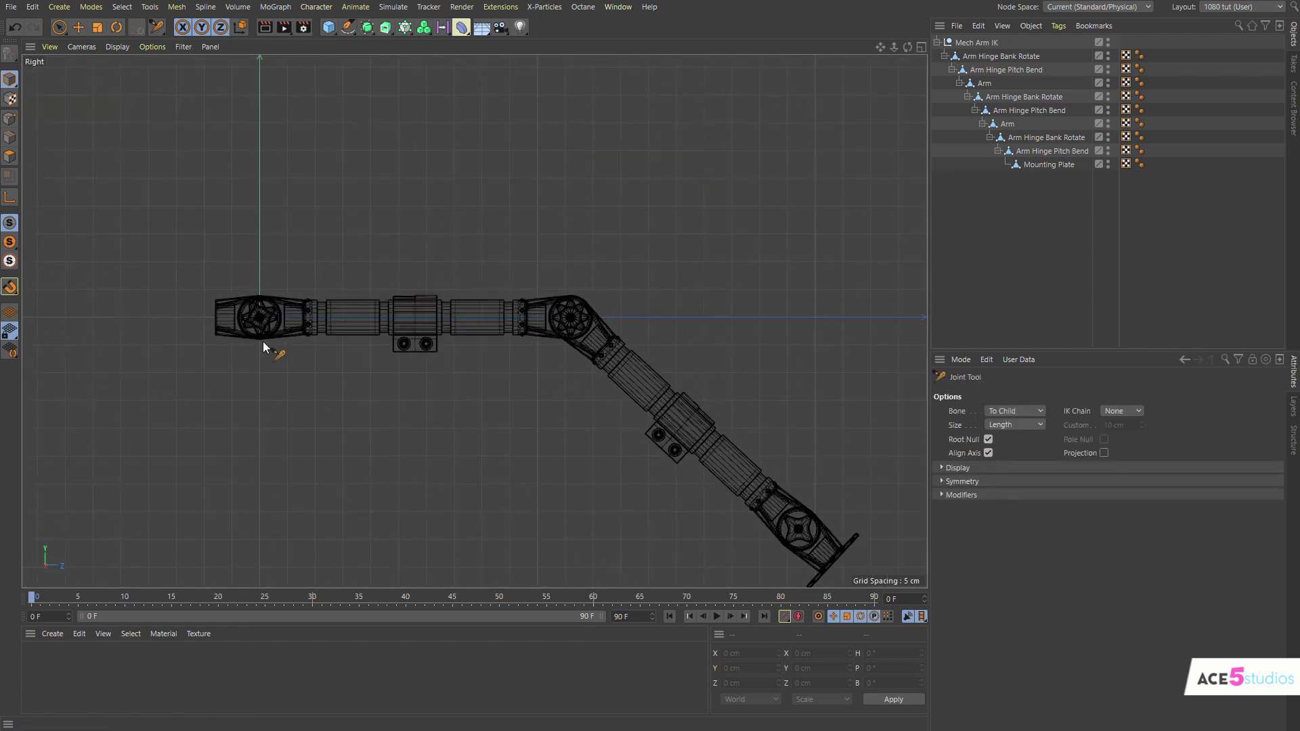
ctrl+drag(257, 318, 572, 318)
ctrl+drag(785, 531, 798, 530)
ctrl+click(798, 529)
- Enable axis editing and move Joint.1 onto the exact center of the middle hinge
alt+right_drag(546, 334, 629, 298)
alt+middle_drag(681, 292, 521, 386)
alt+right_drag(542, 356, 592, 352)
click(976, 69)
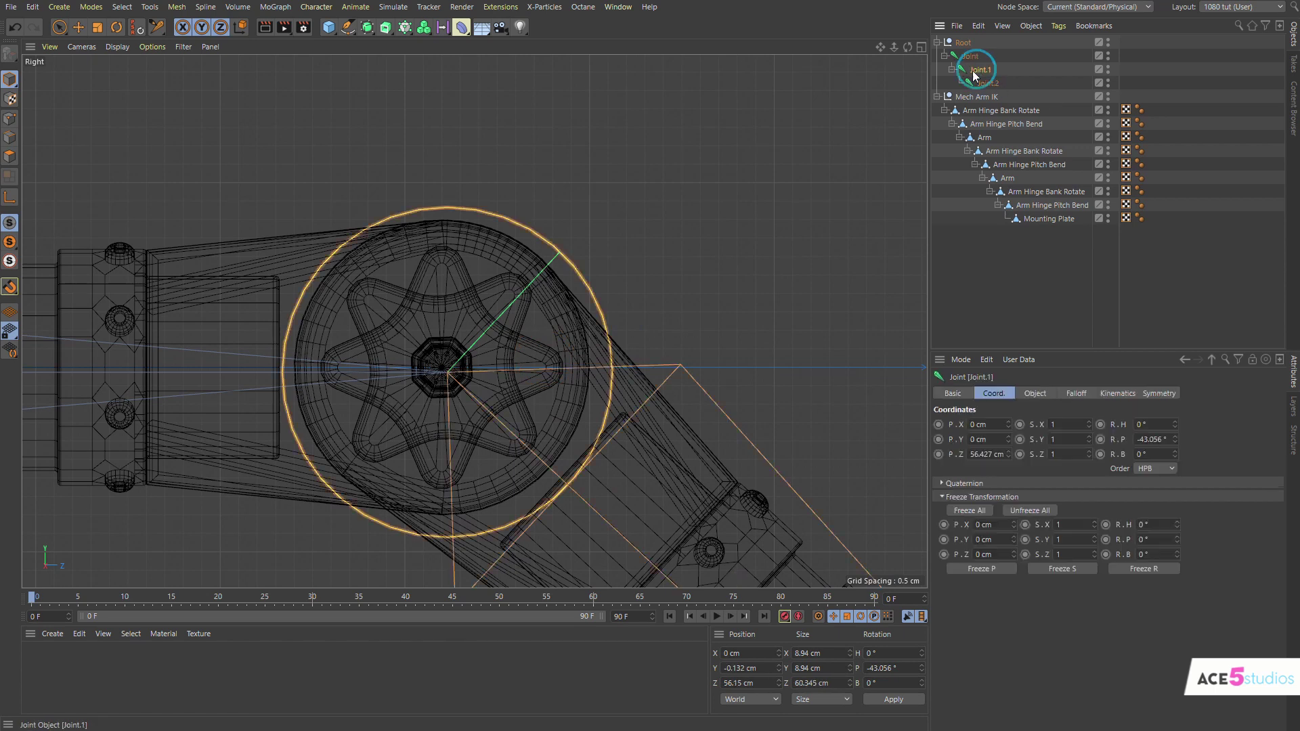
alt+right_drag(459, 382, 482, 375)
scroll(482, 374, up, 3)
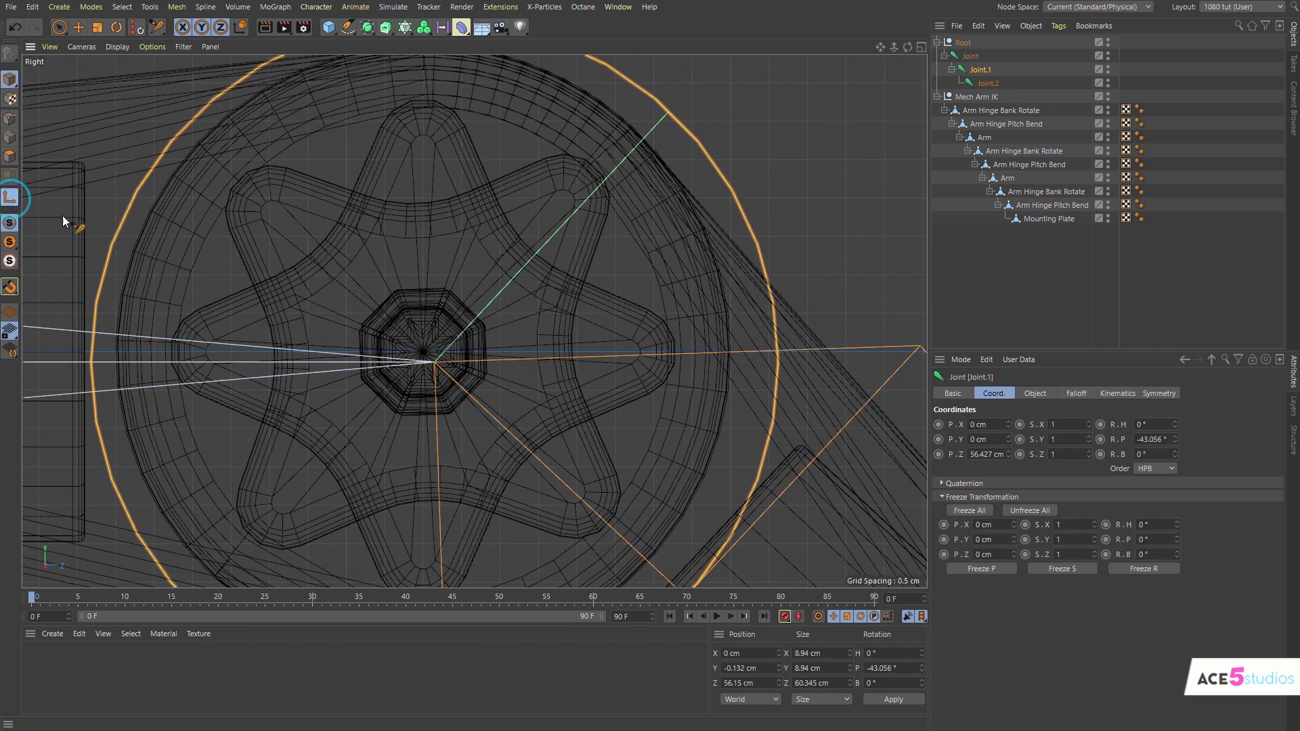
key(e)
drag(443, 393, 433, 384)
- Move the first joint of the chain onto the exact center of the base hinge
scroll(311, 406, down, 8)
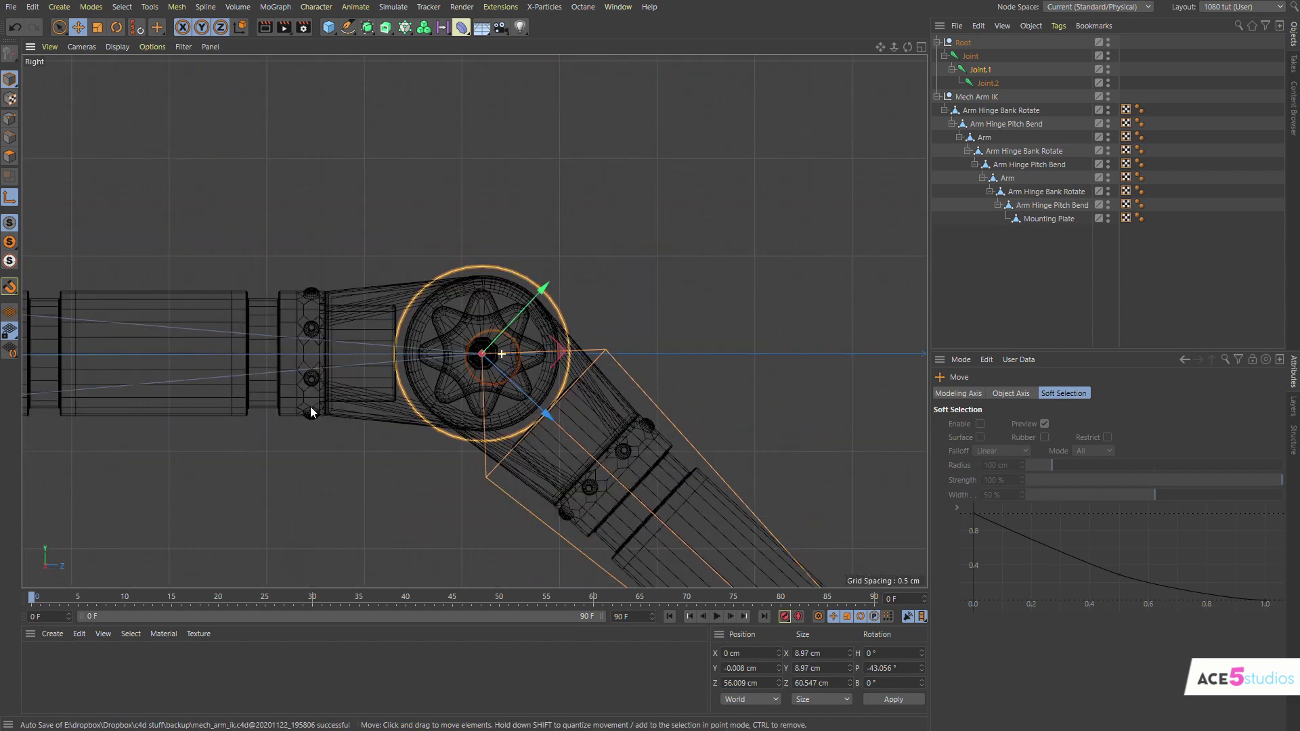
scroll(609, 325, up, 15)
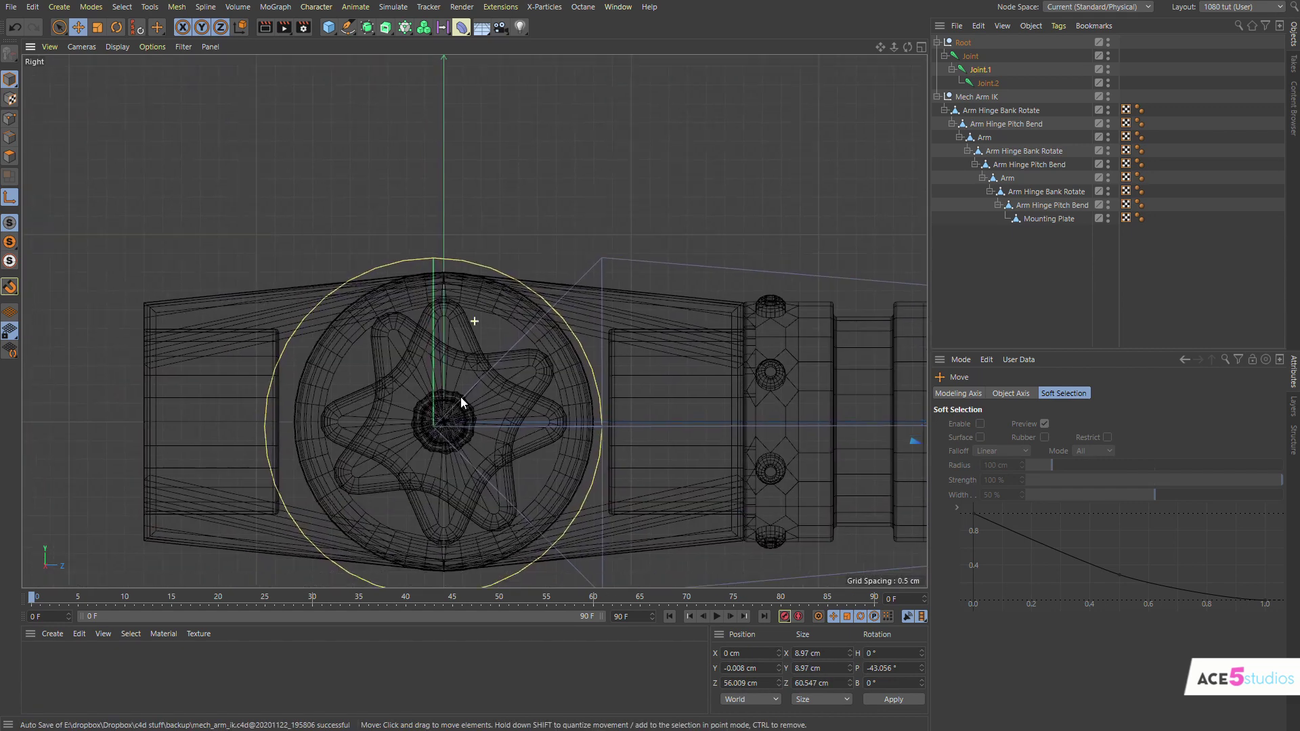
alt+right_drag(599, 335, 553, 348)
alt+middle_drag(506, 278, 470, 339)
alt+right_drag(470, 340, 518, 323)
drag(434, 349, 503, 315)
click(975, 56)
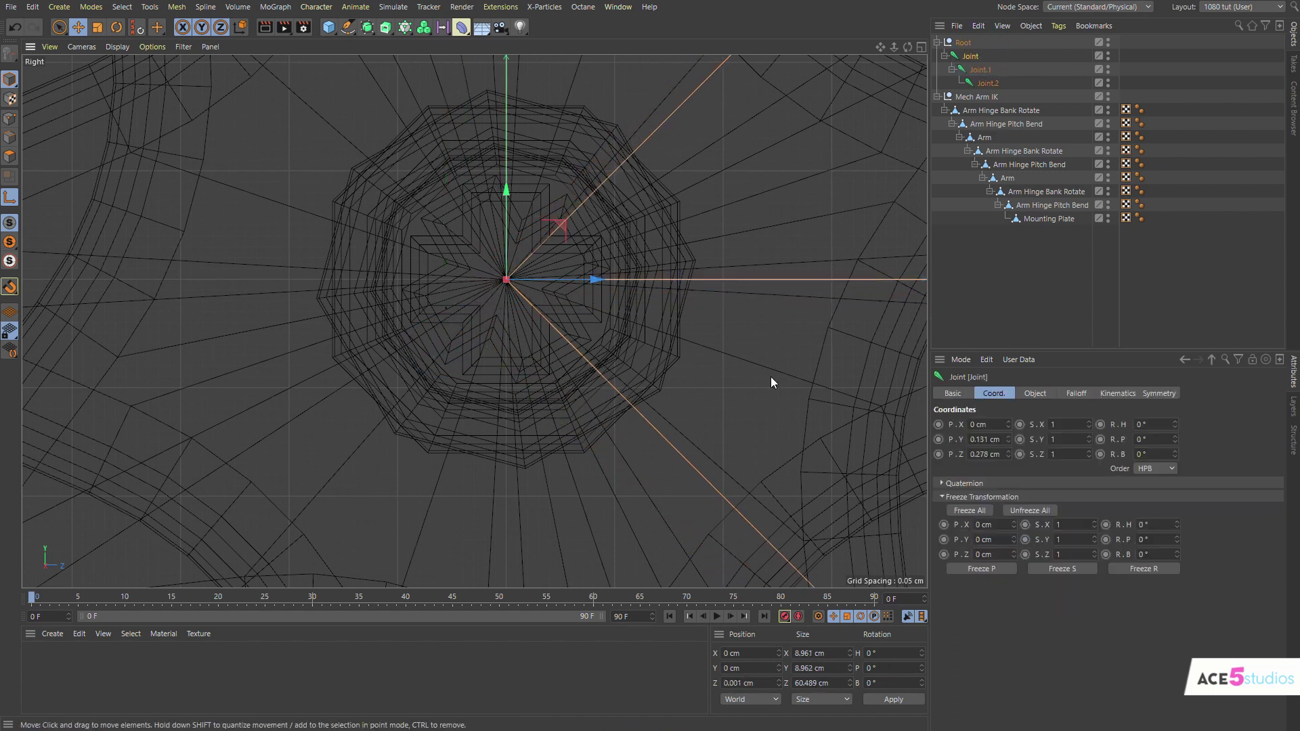
- Move Joint.2 onto the exact center of the end hinge beside the mounting plate
scroll(775, 393, down, 15)
alt+middle_drag(780, 408, 247, 294)
alt+middle_drag(772, 475, 493, 298)
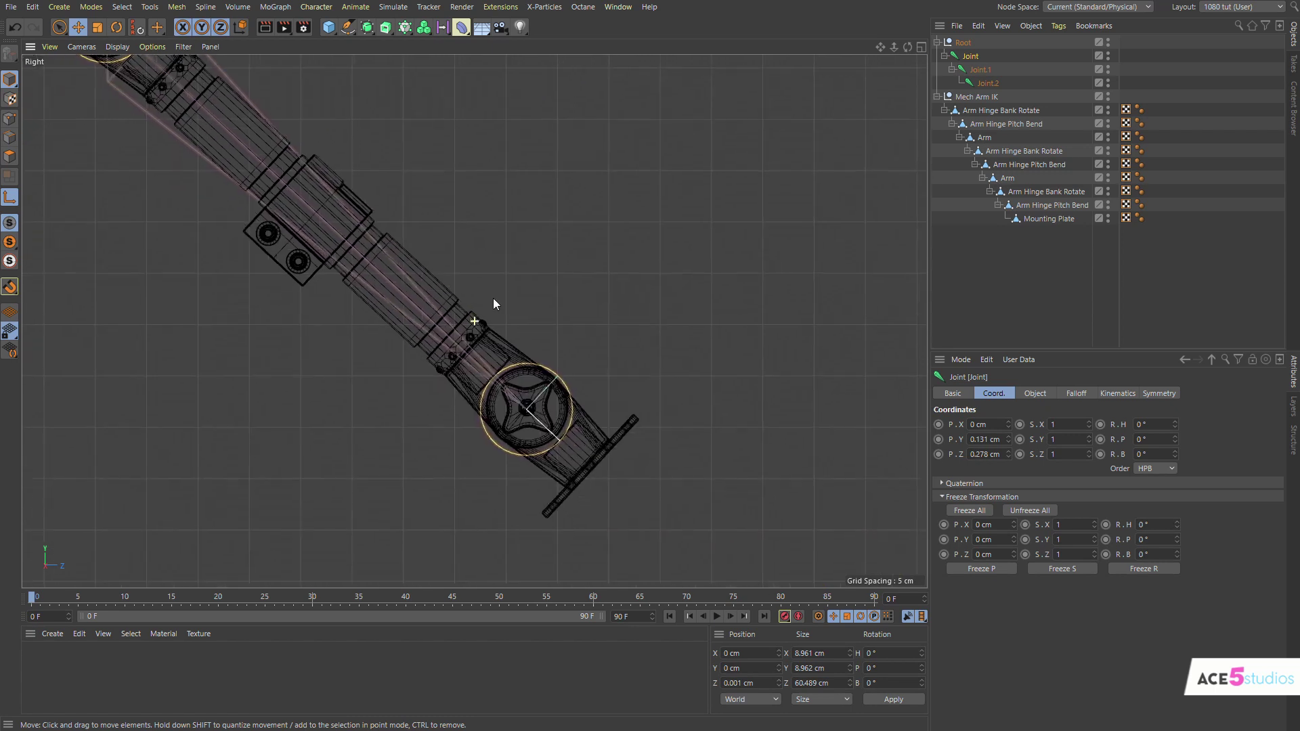
alt+right_drag(516, 417, 647, 405)
scroll(647, 405, up, 5)
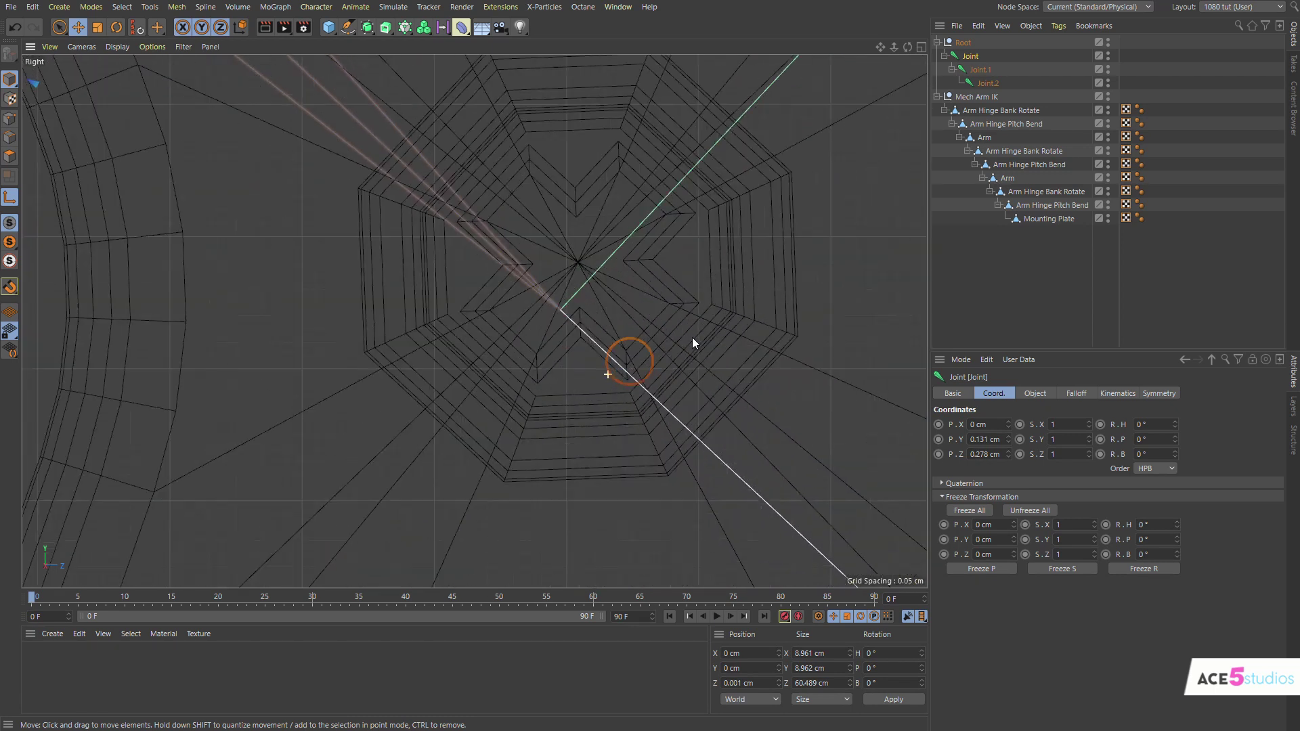
click(988, 83)
drag(478, 320, 528, 242)
- Create an IK chain across Joint, Joint.1 and Joint.2, then test-move its goal and undo that move
scroll(635, 279, down, 10)
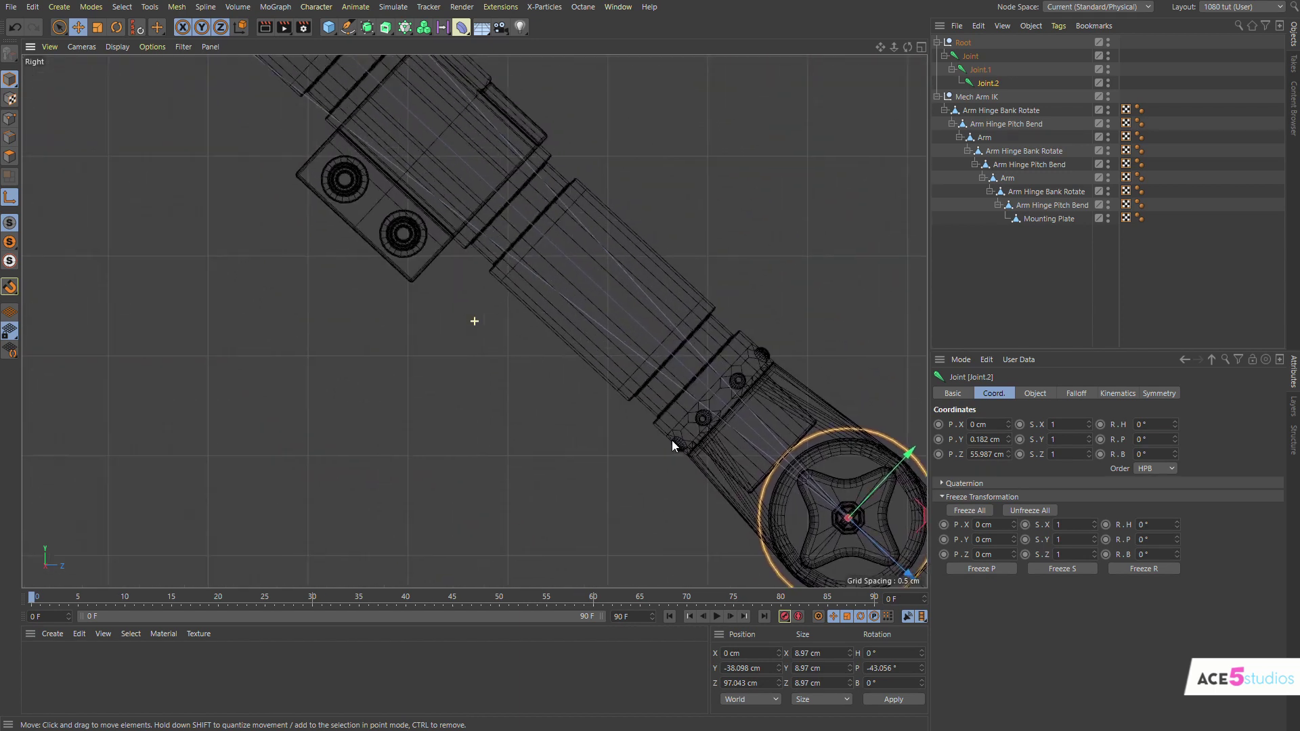
alt+middle_drag(586, 280, 595, 338)
alt+right_drag(595, 338, 718, 328)
alt+middle_drag(728, 336, 566, 230)
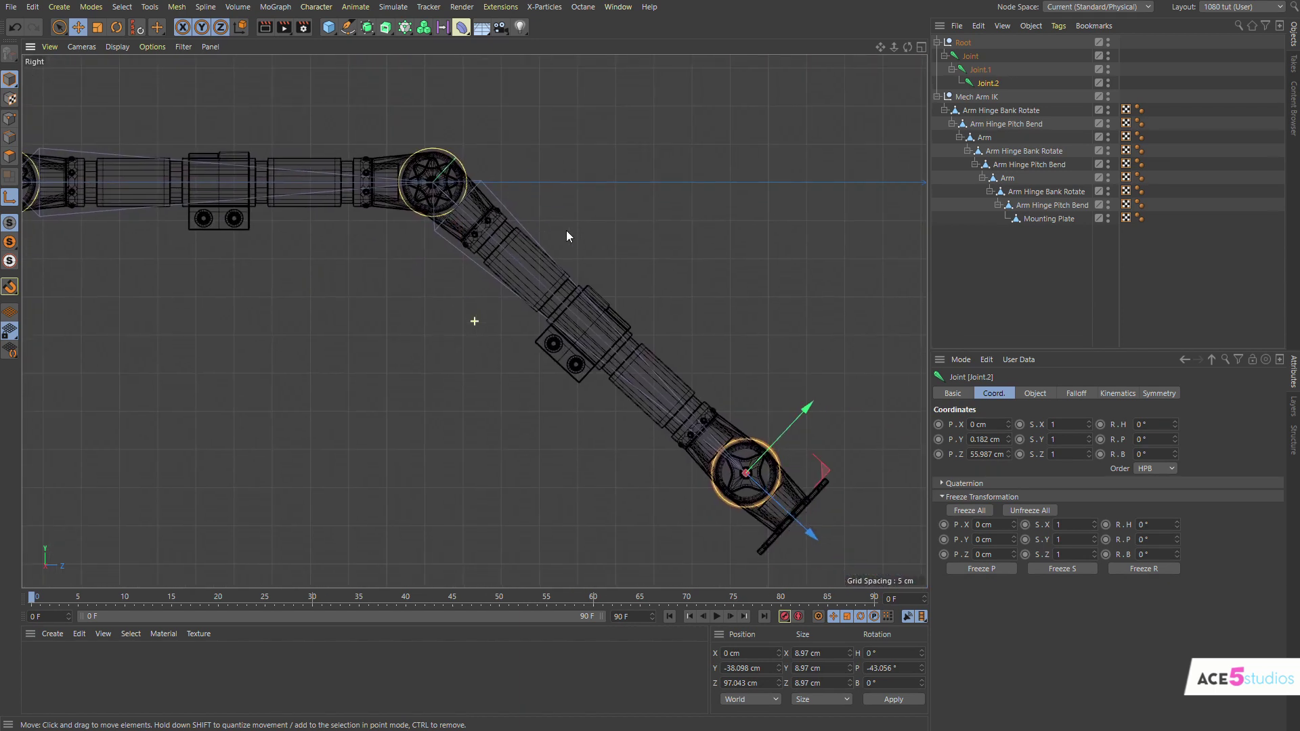
alt+right_drag(587, 292, 532, 258)
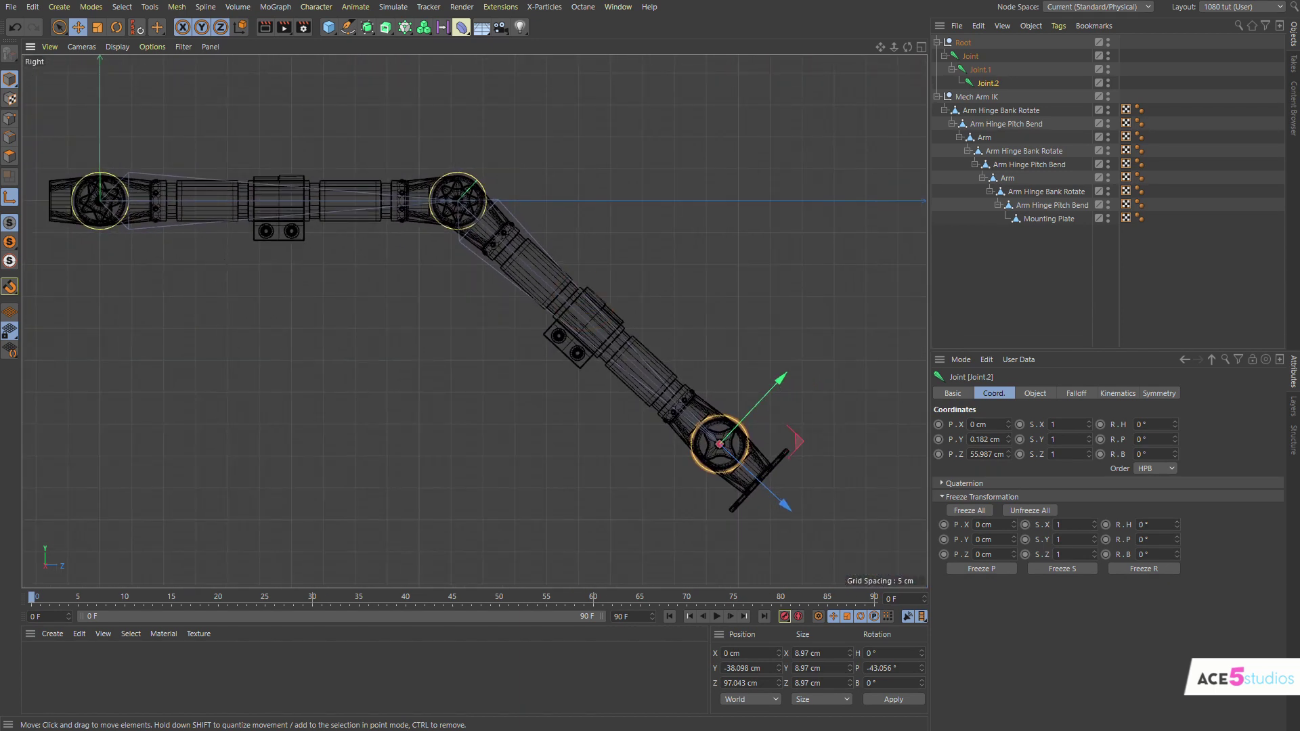
click(976, 58)
shift+click(988, 83)
key(shift+c)
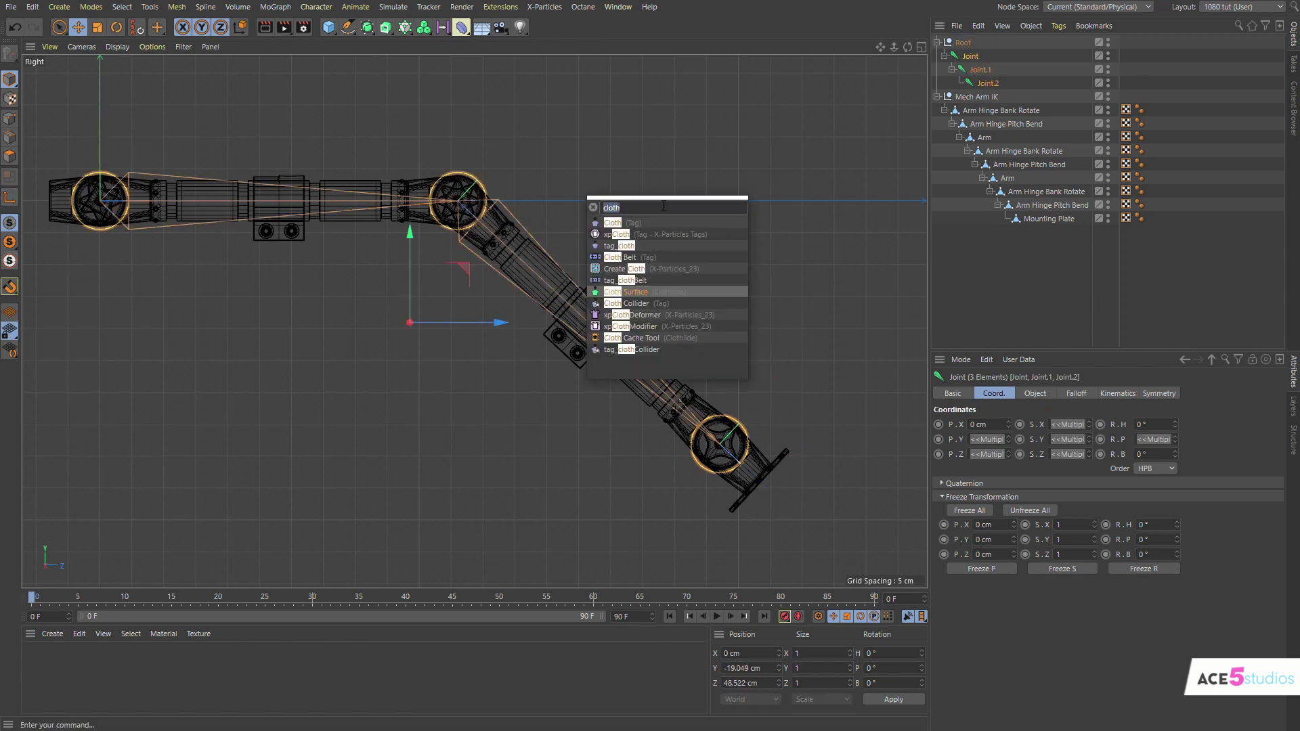
text(ik ch)
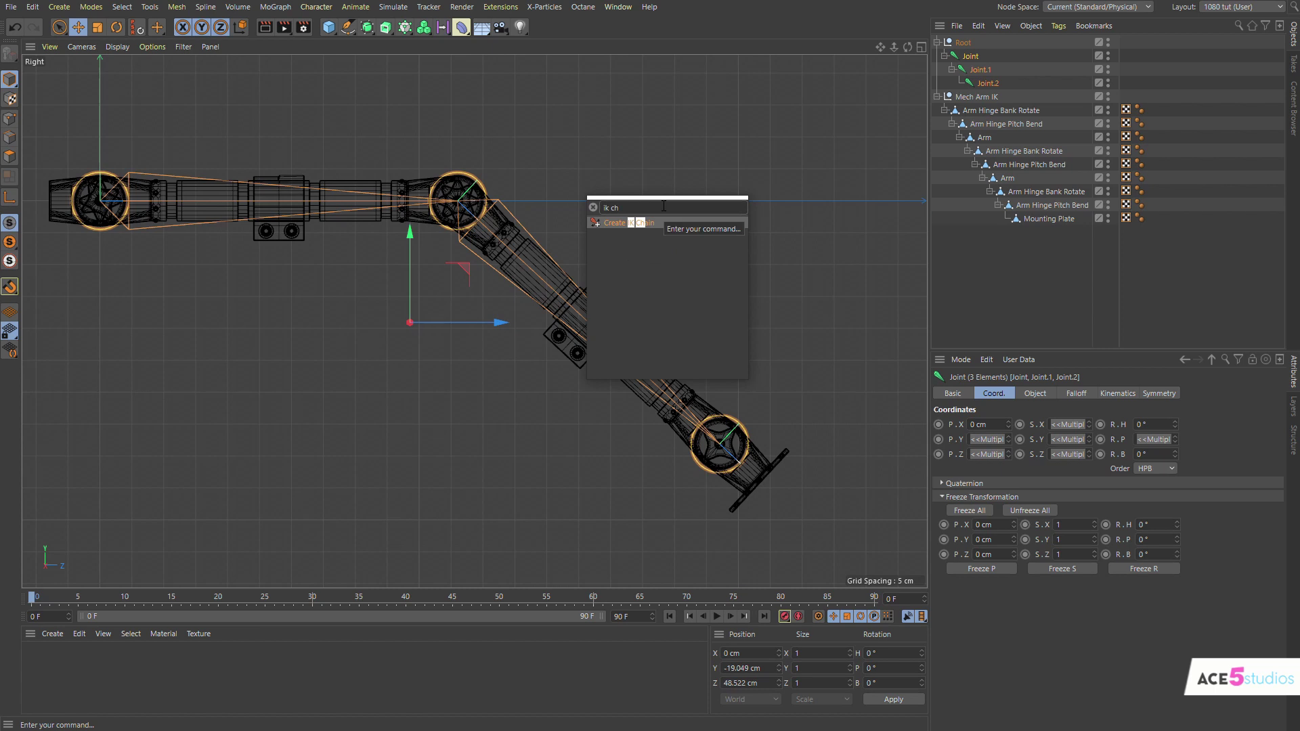
key(Return)
drag(702, 510, 613, 434)
key(ctrl+z)
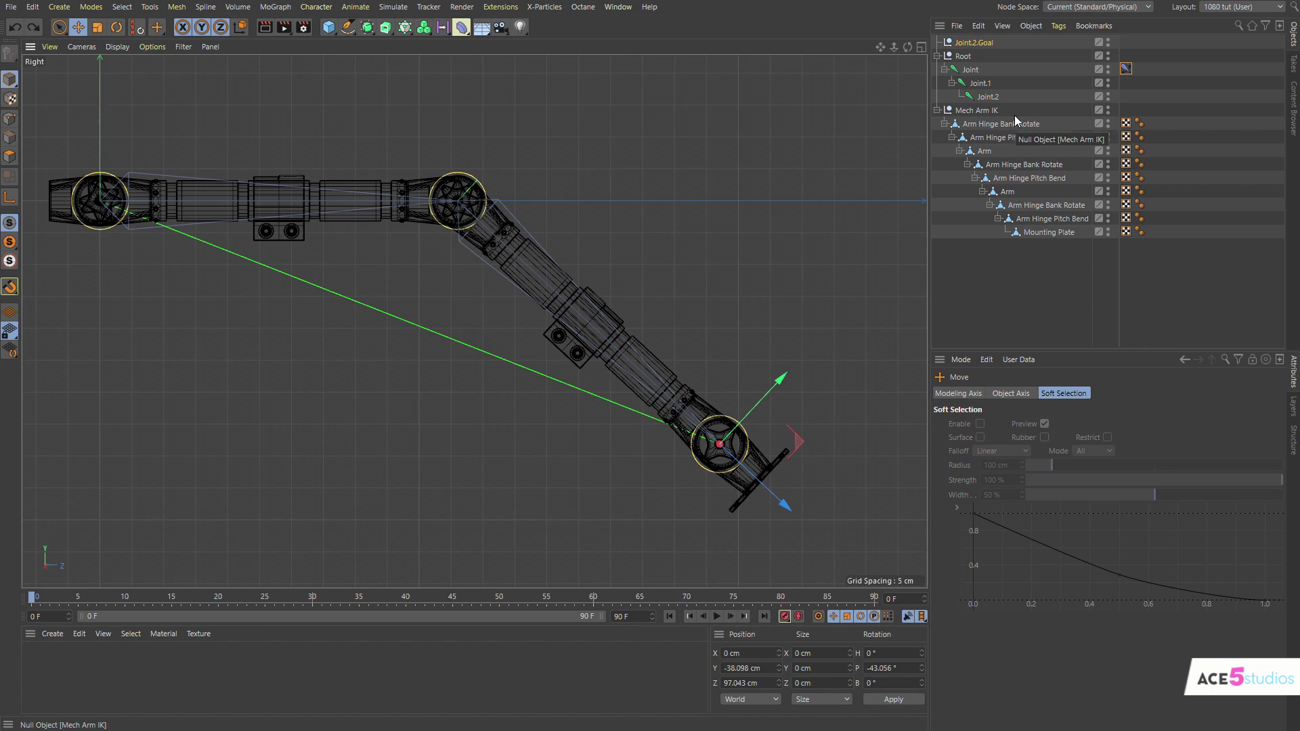
click(998, 126)
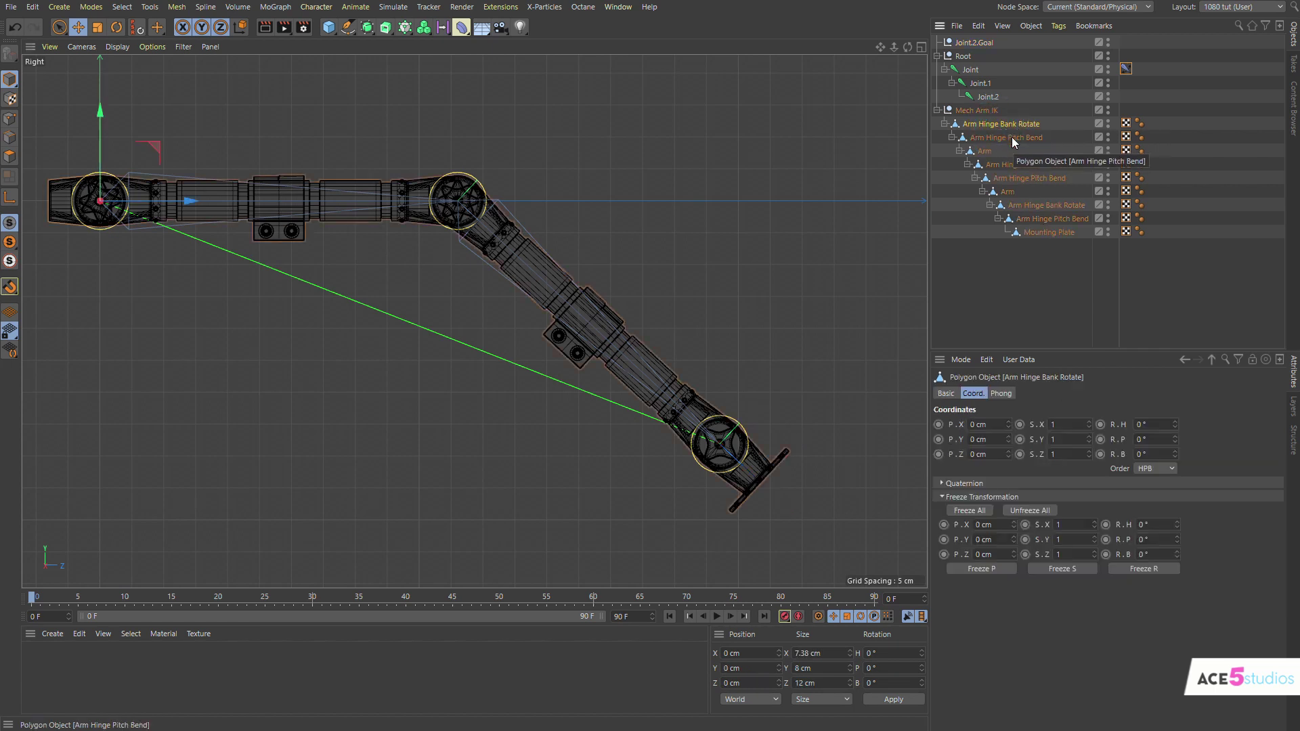
click(1011, 138)
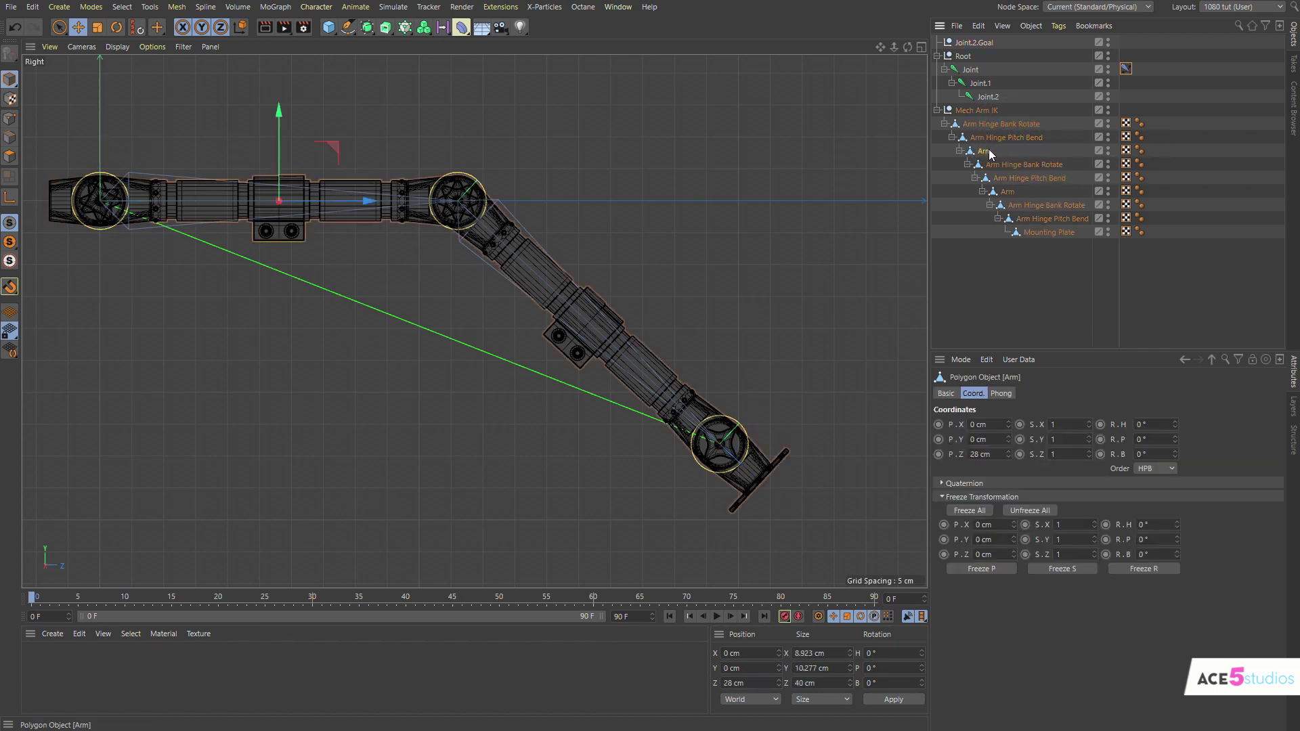
click(1005, 166)
click(1010, 181)
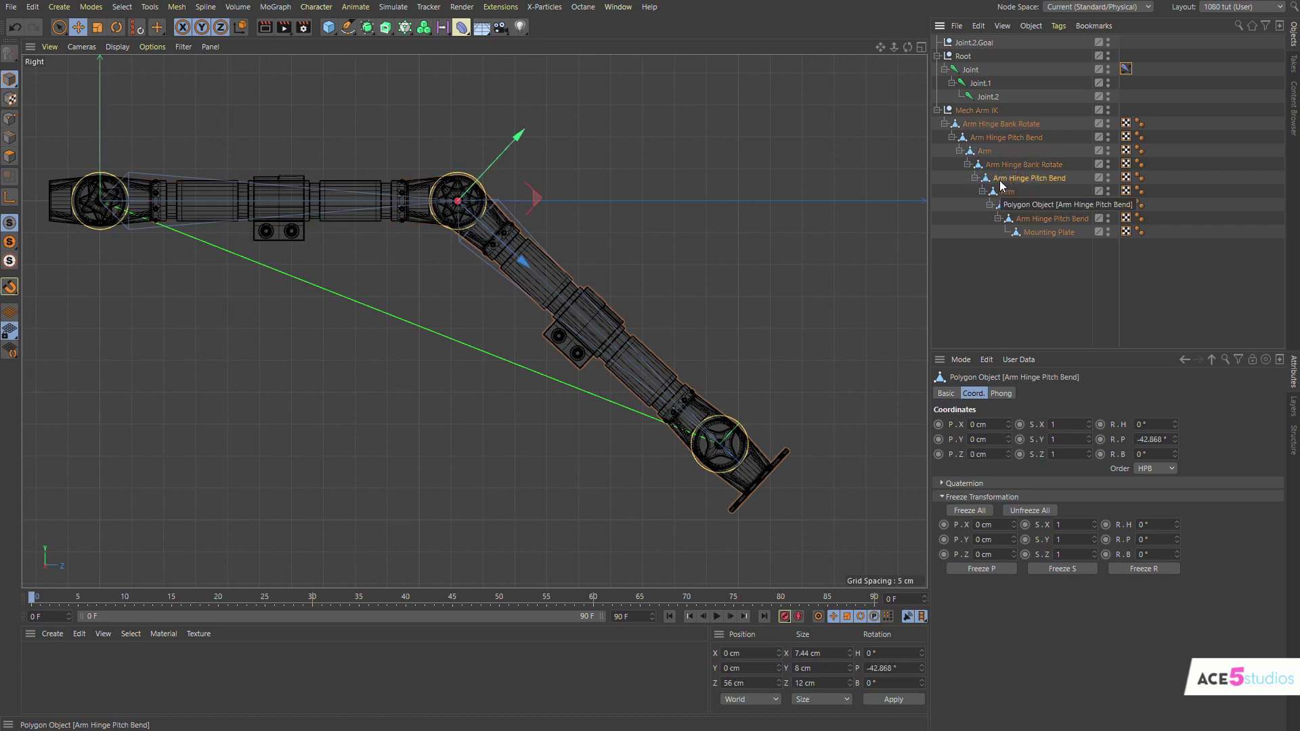
mouse_move(1008, 176)
mouse_down()
mouse_move(988, 84)
mouse_move(1018, 179)
mouse_up()
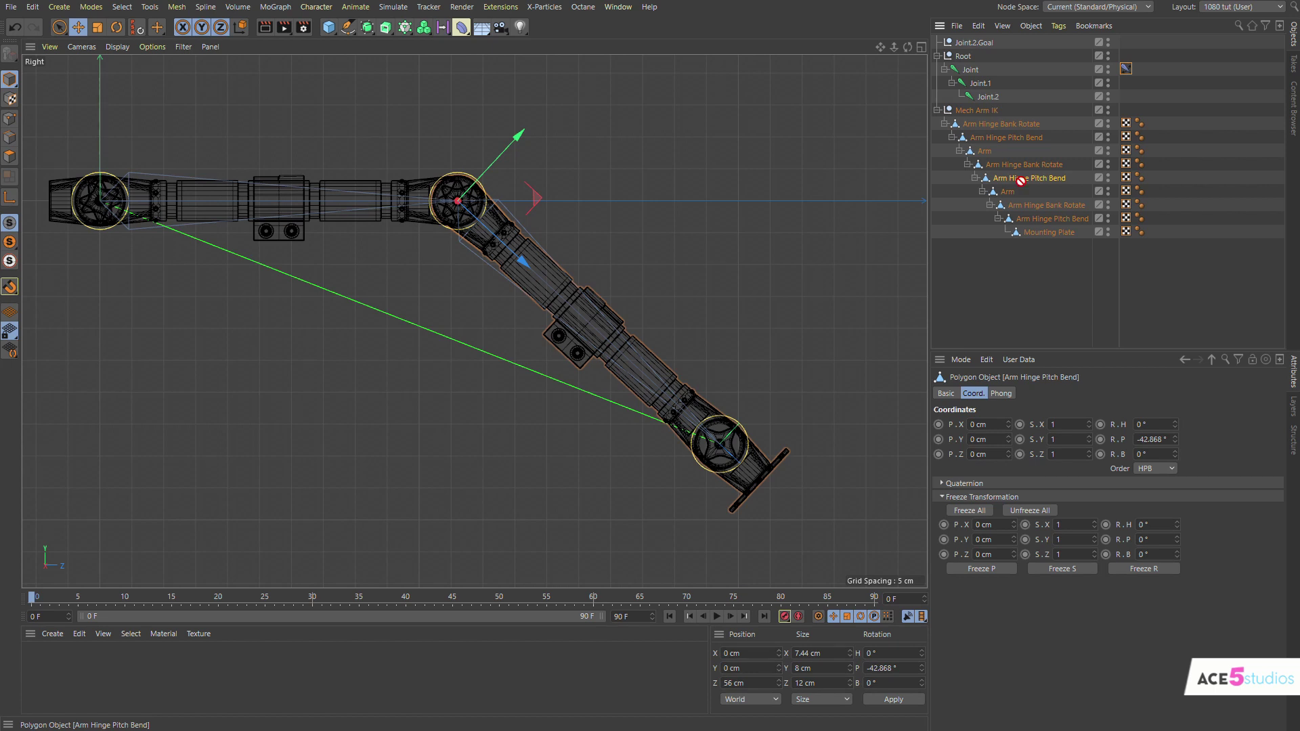
- Add a null object as a child of Joint.1
click(990, 85)
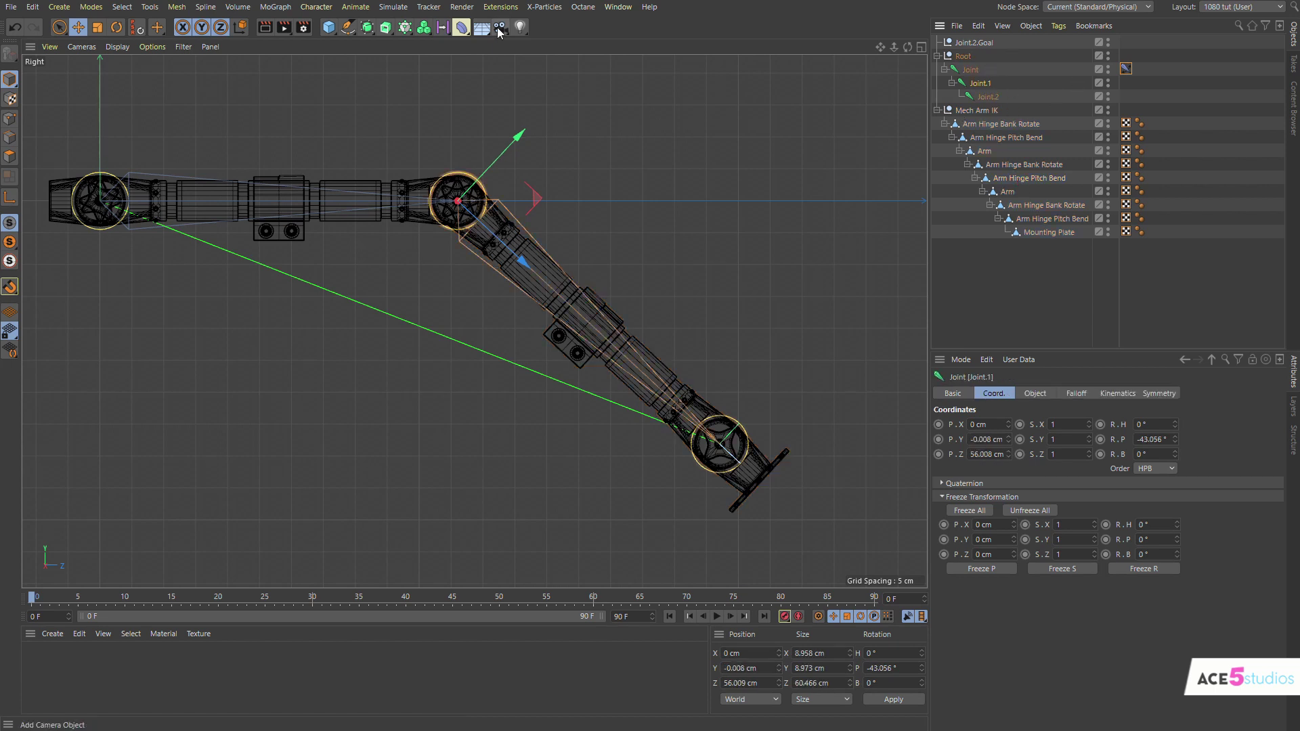
click(328, 26)
shift+click(394, 44)
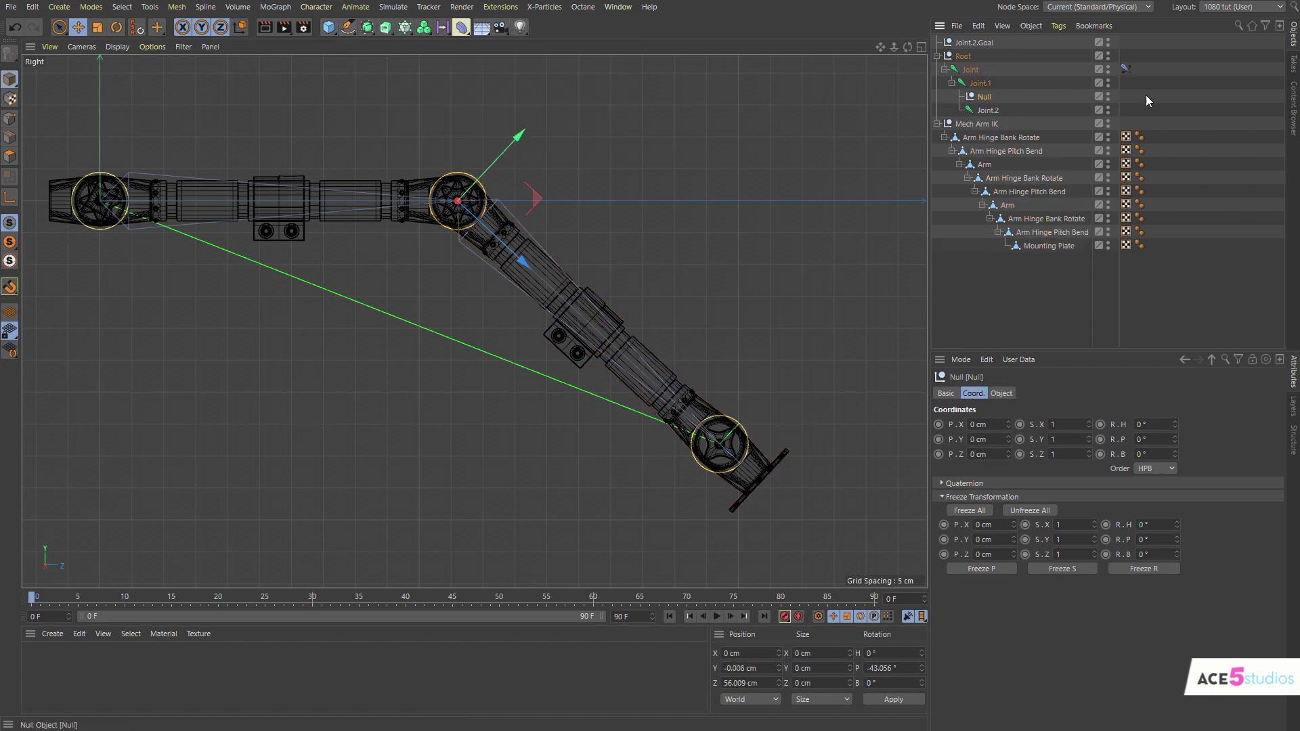
- Add a PSR constraint to the null using Joint.1 as the other selected object, and open the constraint's properties
ctrl+click(984, 84)
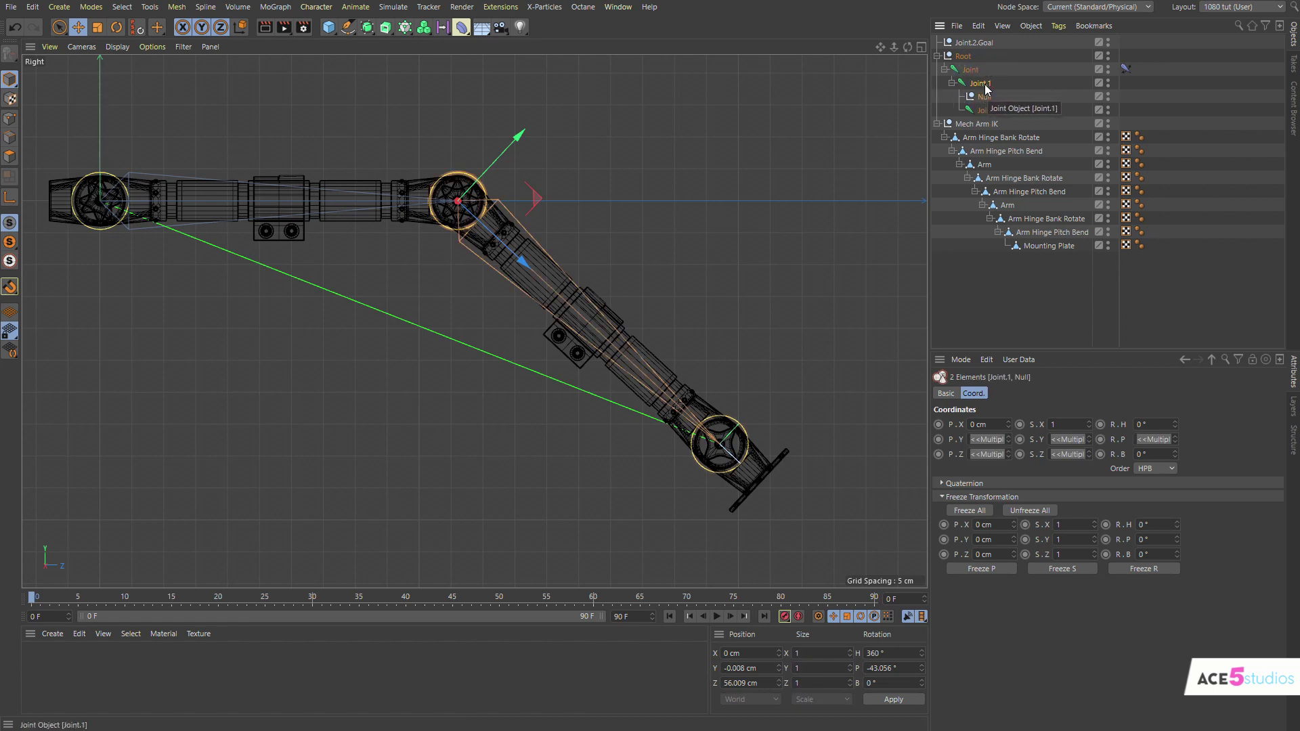
key(shift+c)
text(ik ch)
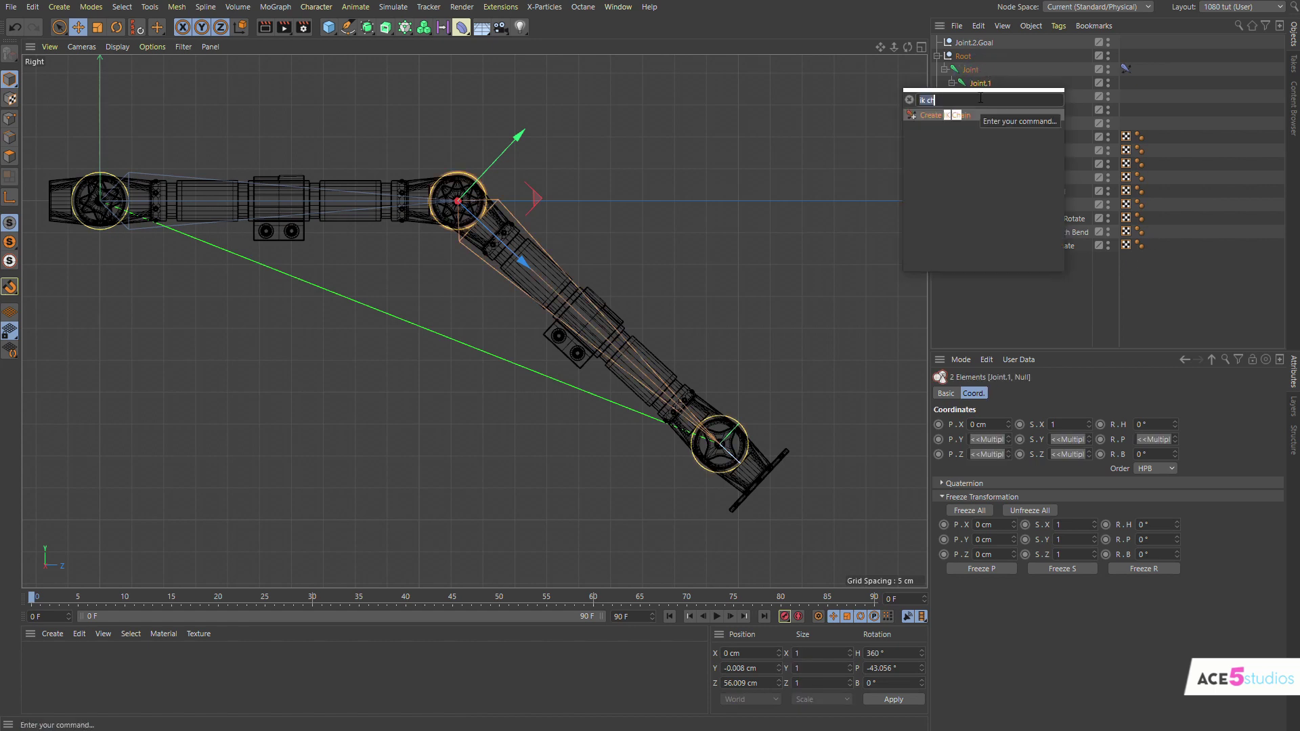
text(psre)
key(BackSpace)
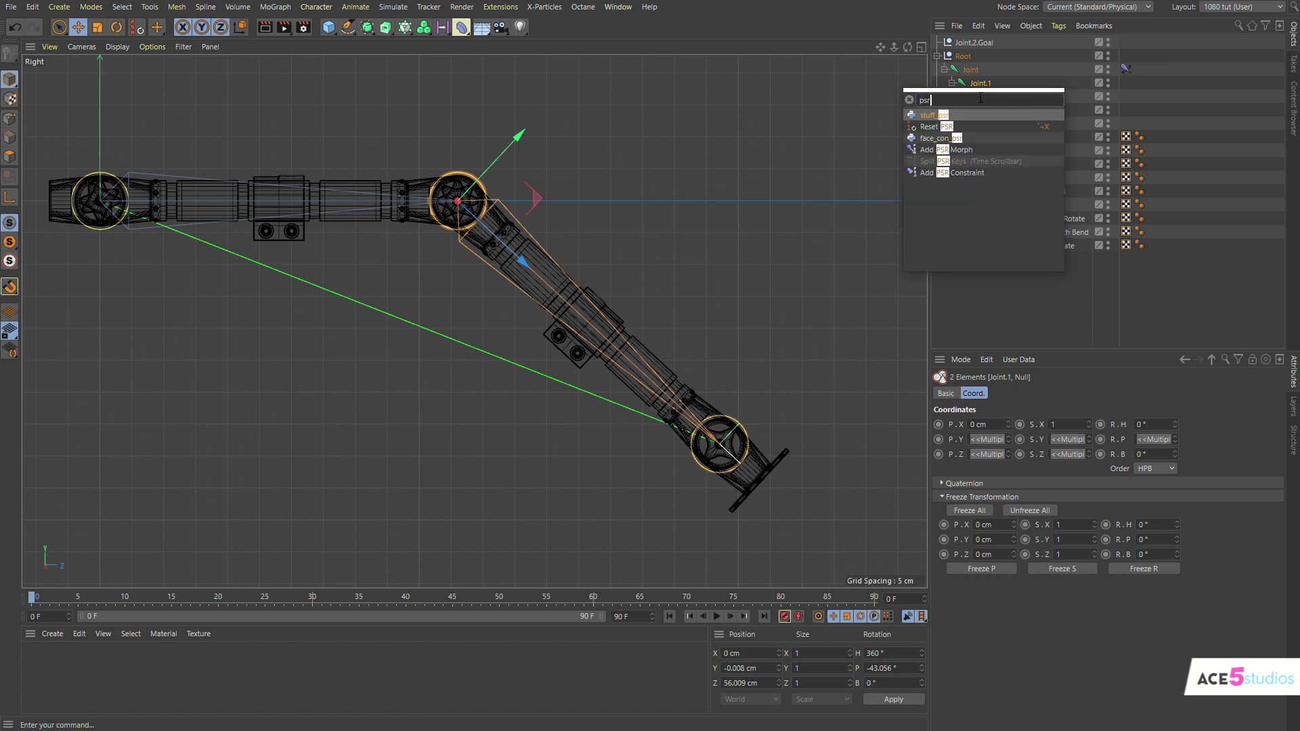
key(Return)
click(978, 95)
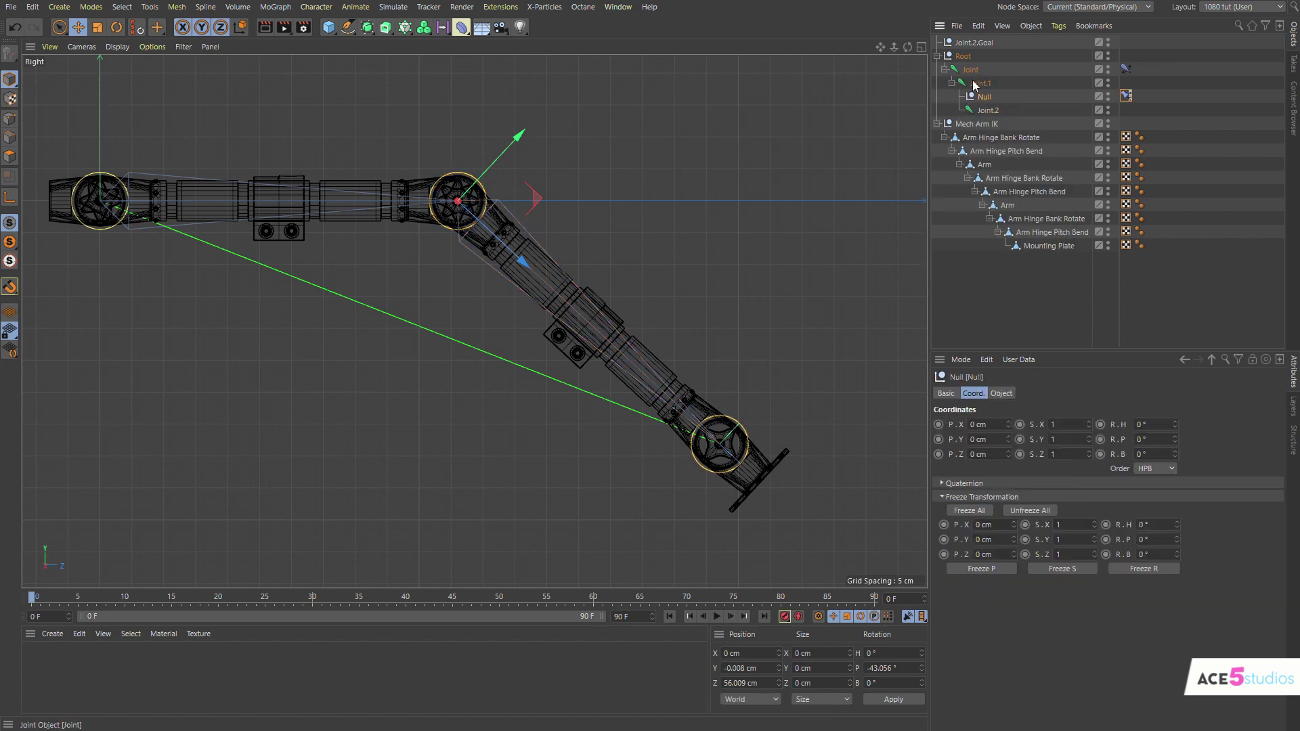
click(1128, 96)
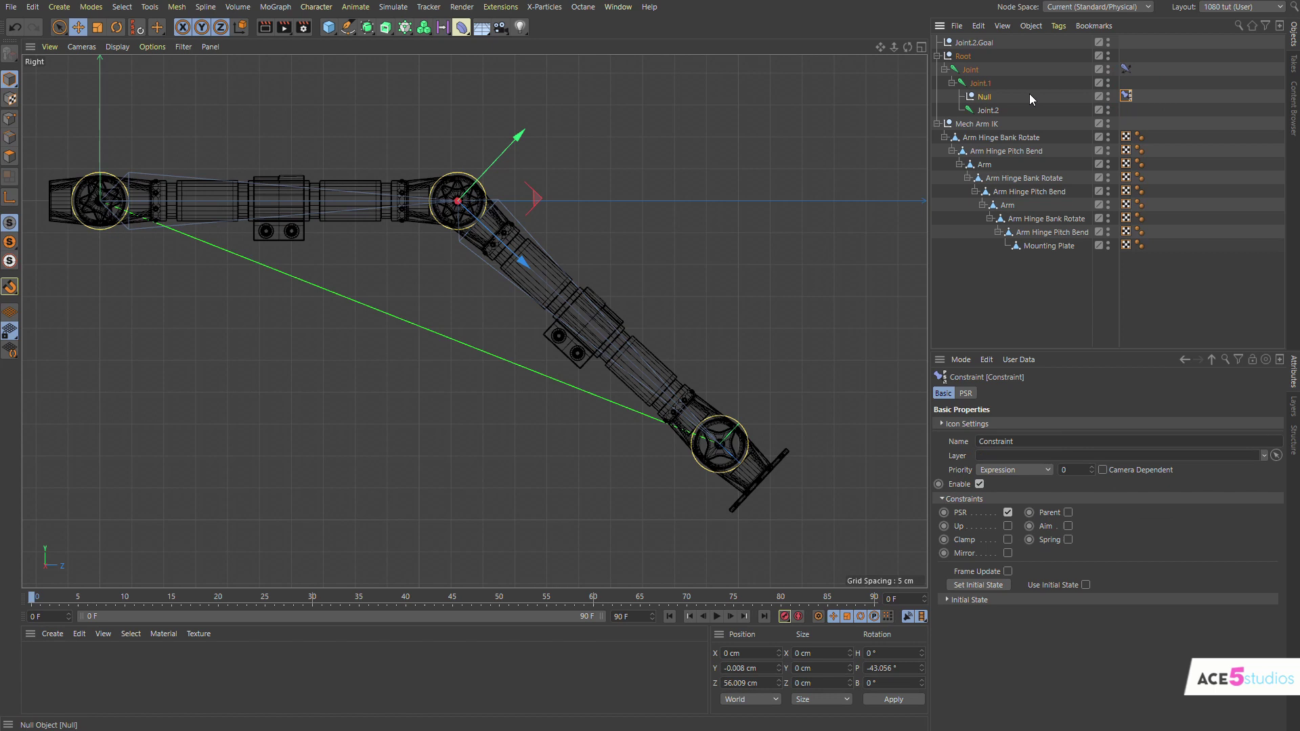
- Show the constraint's PSR targets, then move the null to the top level of the hierarchy and rename it Jaoin 1 stuff
click(967, 394)
click(974, 514)
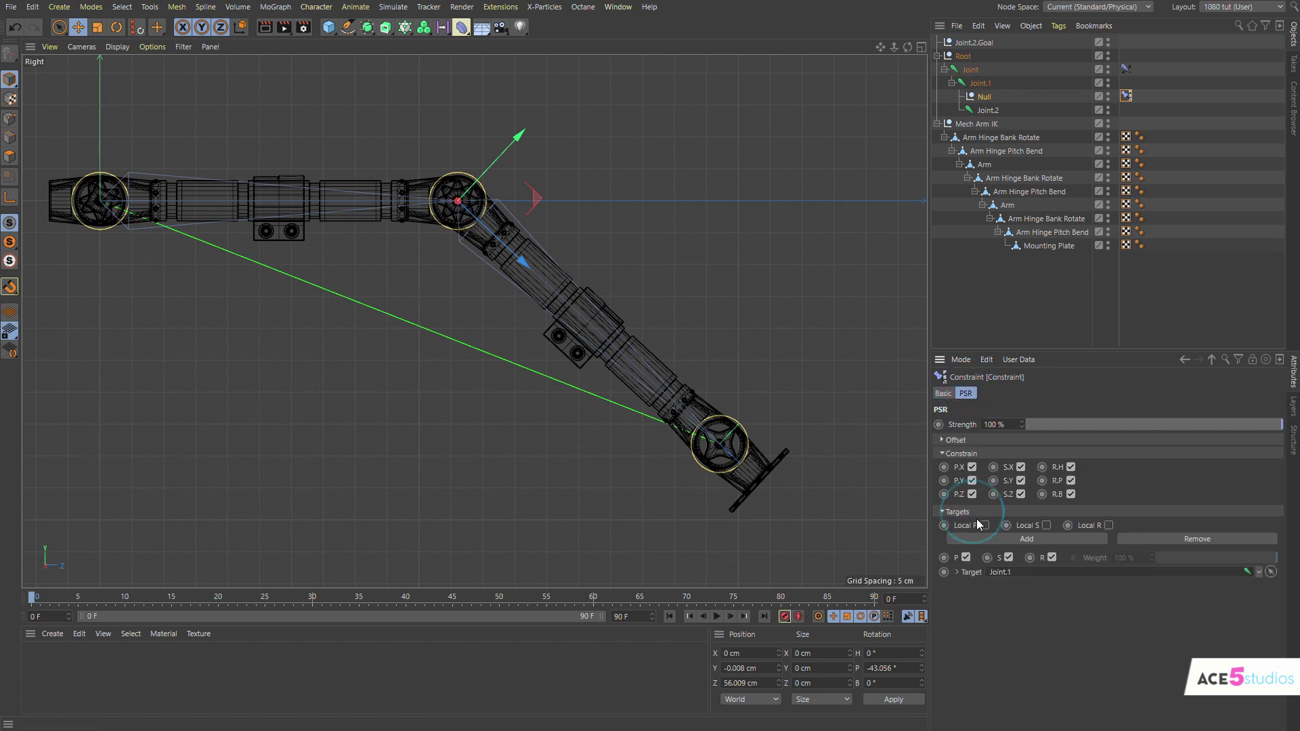
drag(981, 96, 977, 252)
double_click(967, 246)
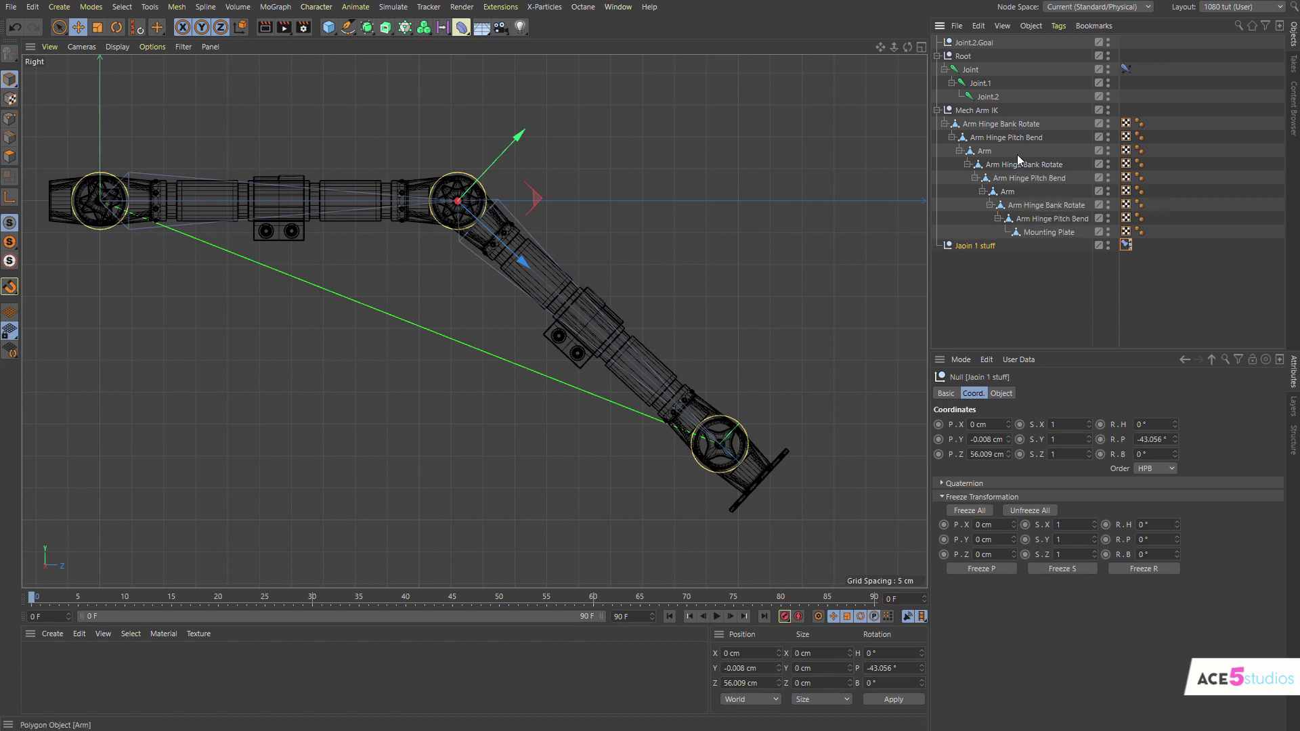
- Parent the middle Arm Hinge Pitch Bend, with everything below it, under the Jaoin 1 stuff null
click(1012, 137)
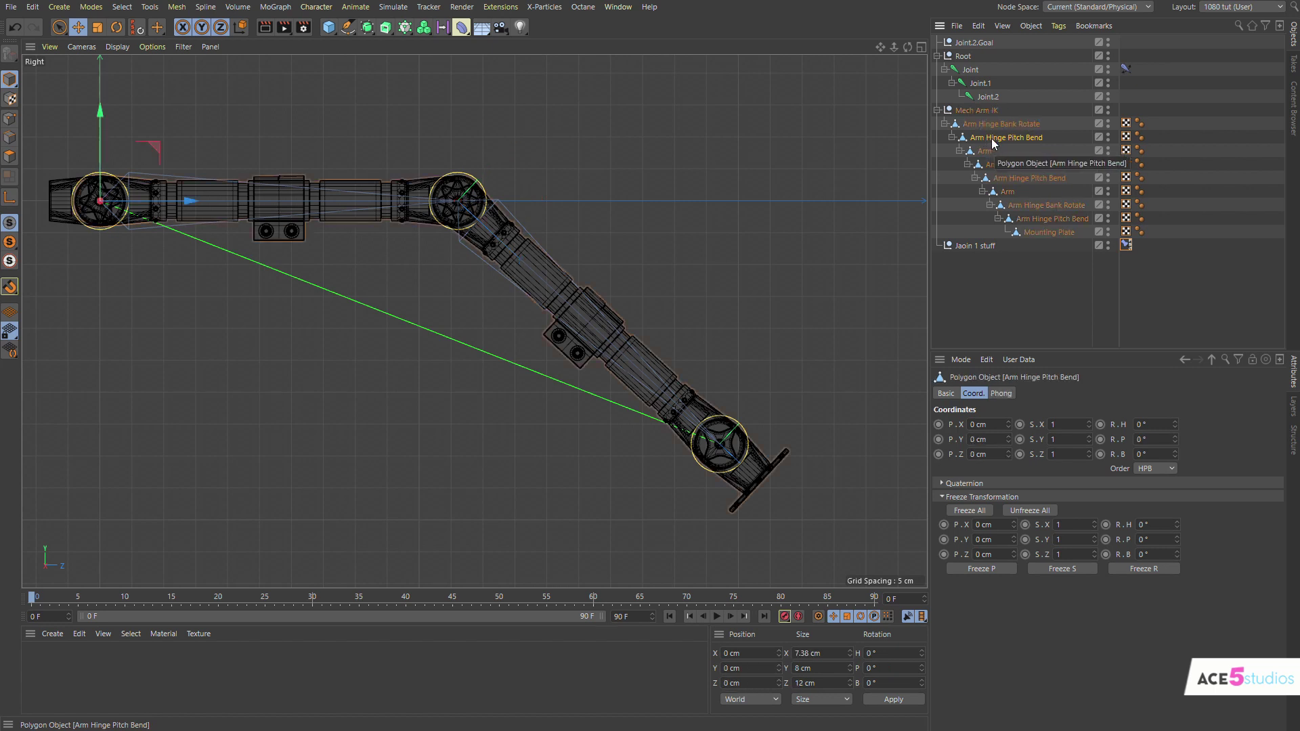
click(1025, 178)
drag(963, 273, 969, 247)
- Test-move Joint.2.Goal to check how the second arm section follows Joint.1
click(977, 42)
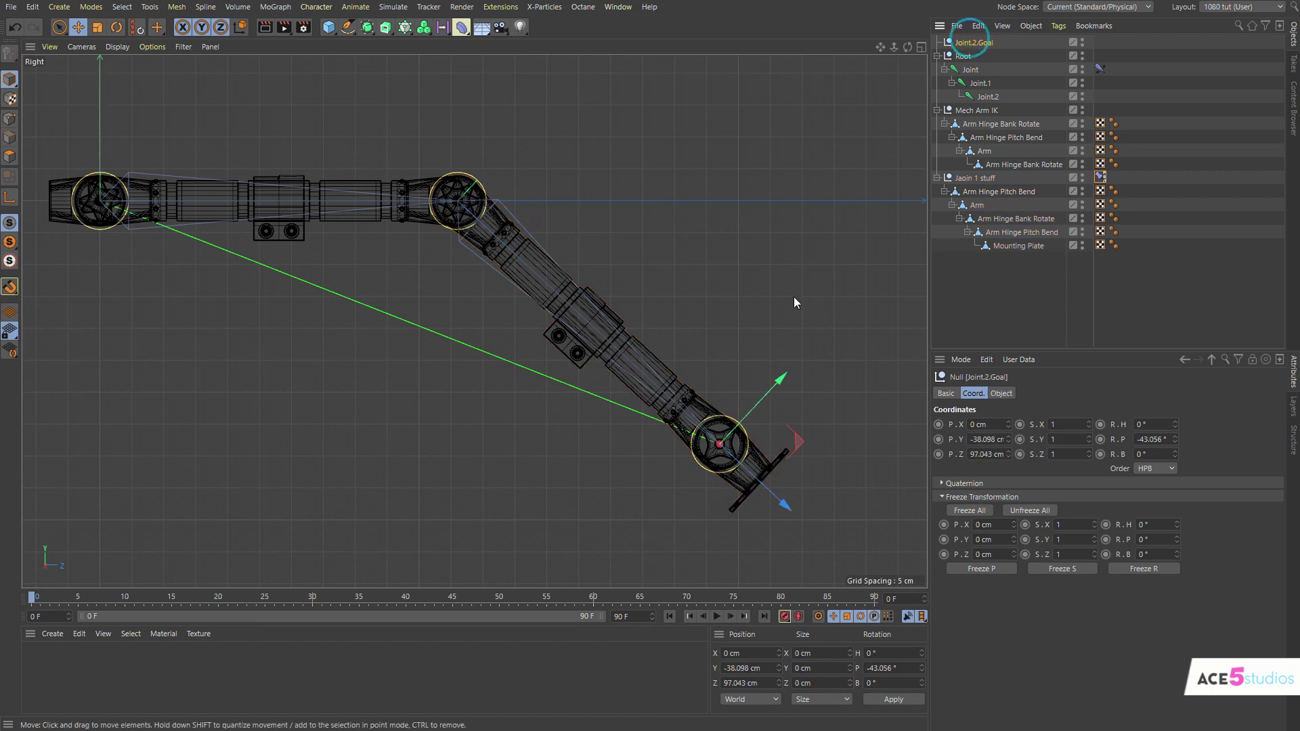
key(e)
drag(675, 588, 618, 591)
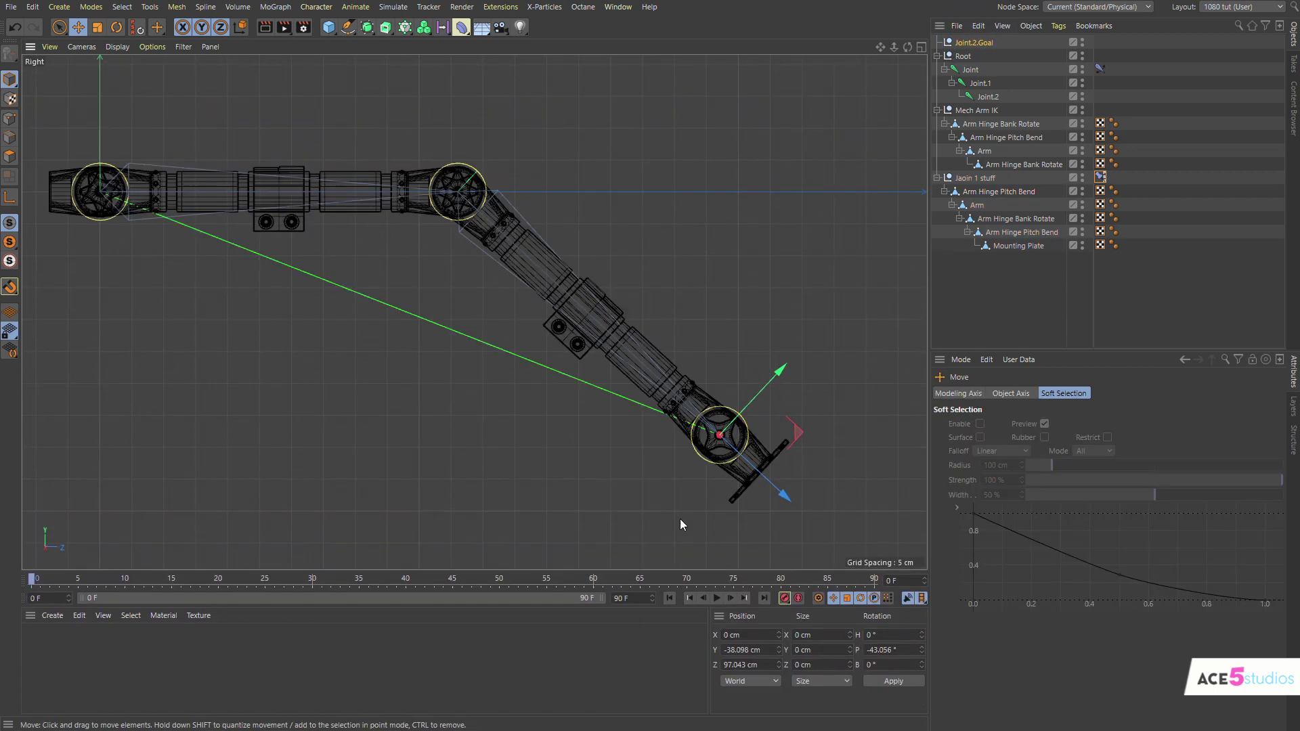
mouse_move(698, 485)
mouse_down()
mouse_move(628, 409)
mouse_move(680, 309)
mouse_move(595, 338)
mouse_move(701, 490)
mouse_up()
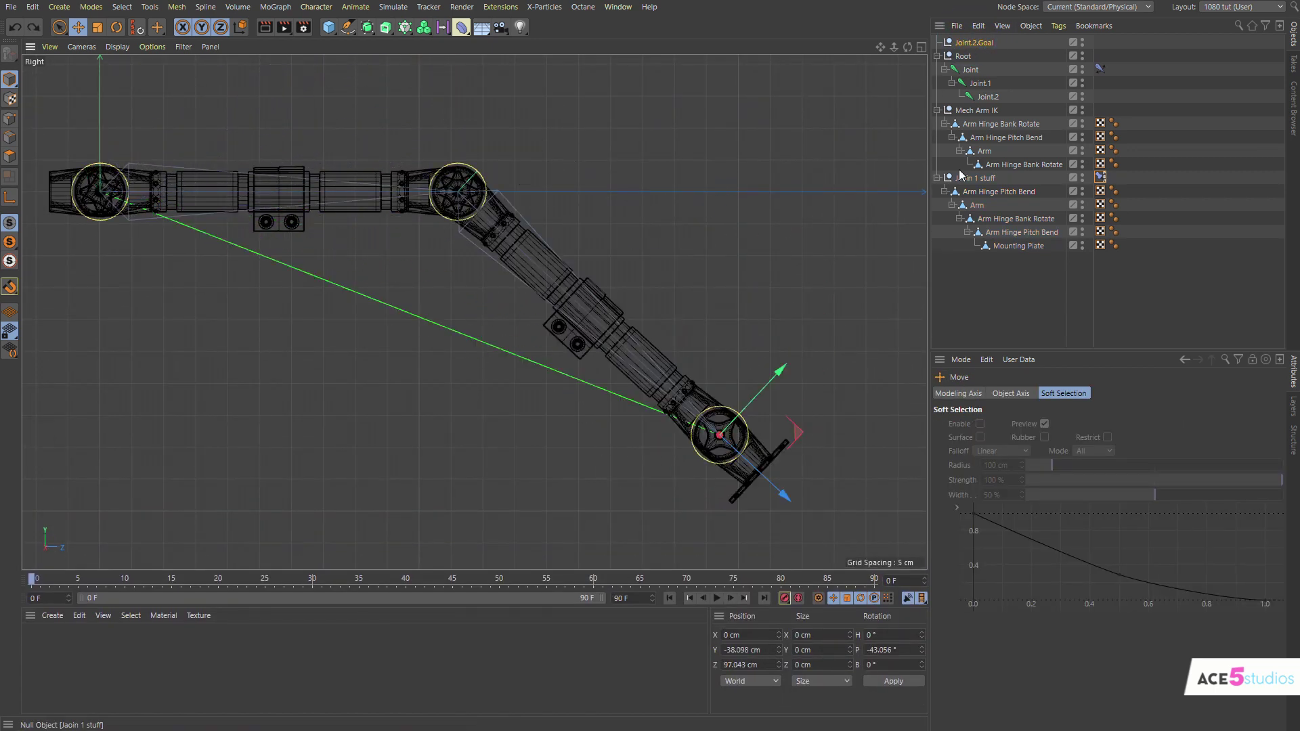
- Add a null as a child of Joint and give it a PSR constraint targeting Joint
click(972, 70)
shift+drag(329, 30, 382, 53)
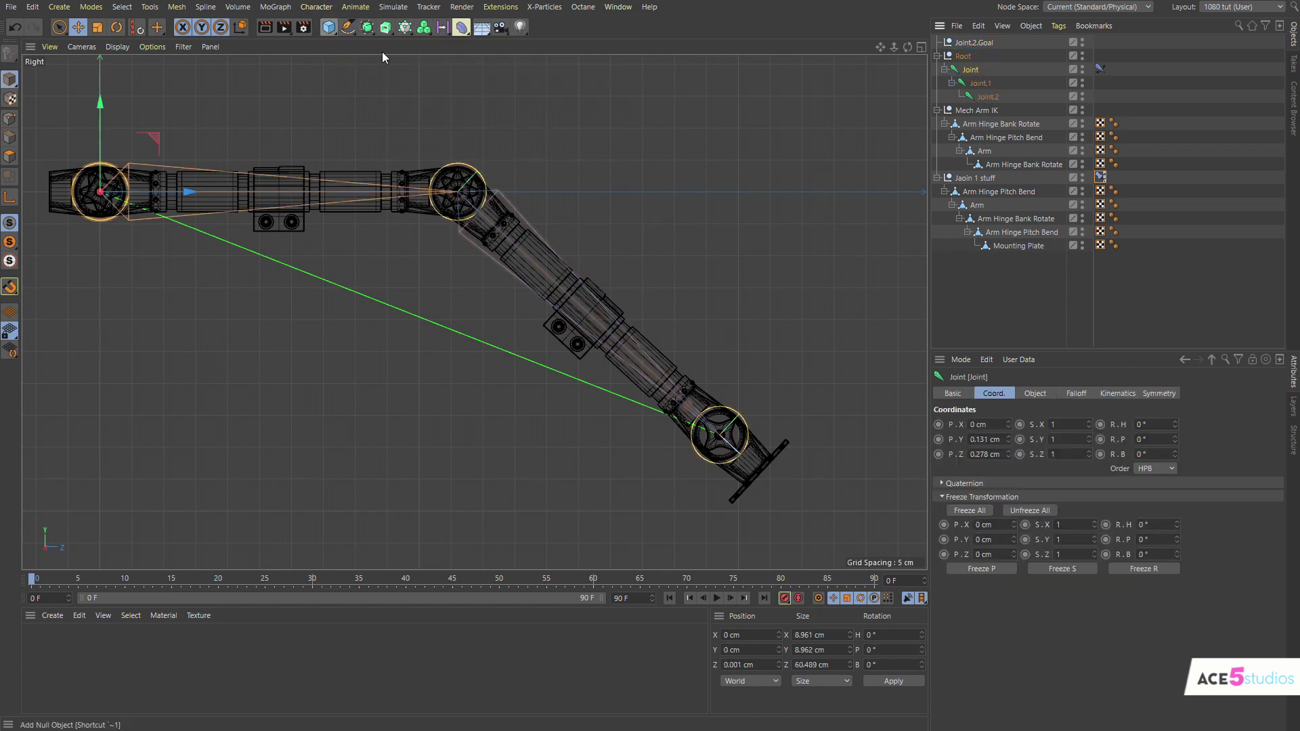
ctrl+click(973, 70)
key(shift+c)
text(psr co)
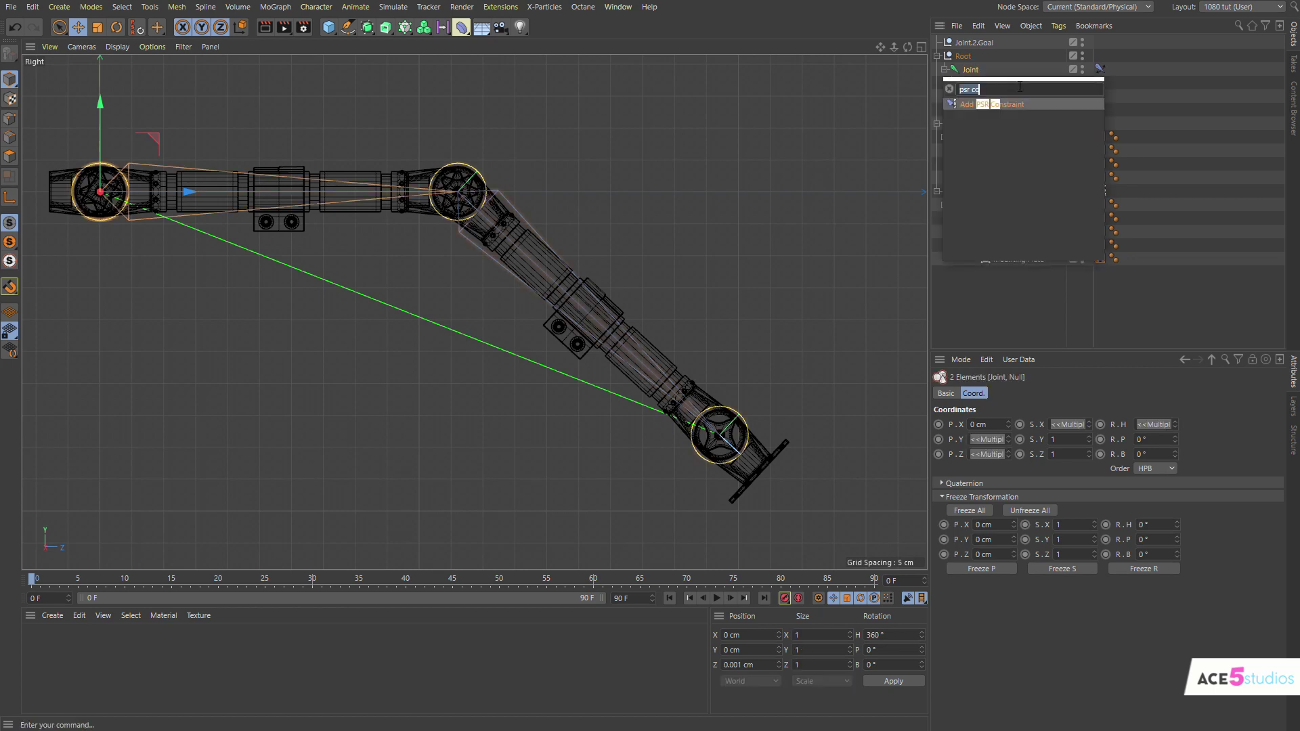
key(Return)
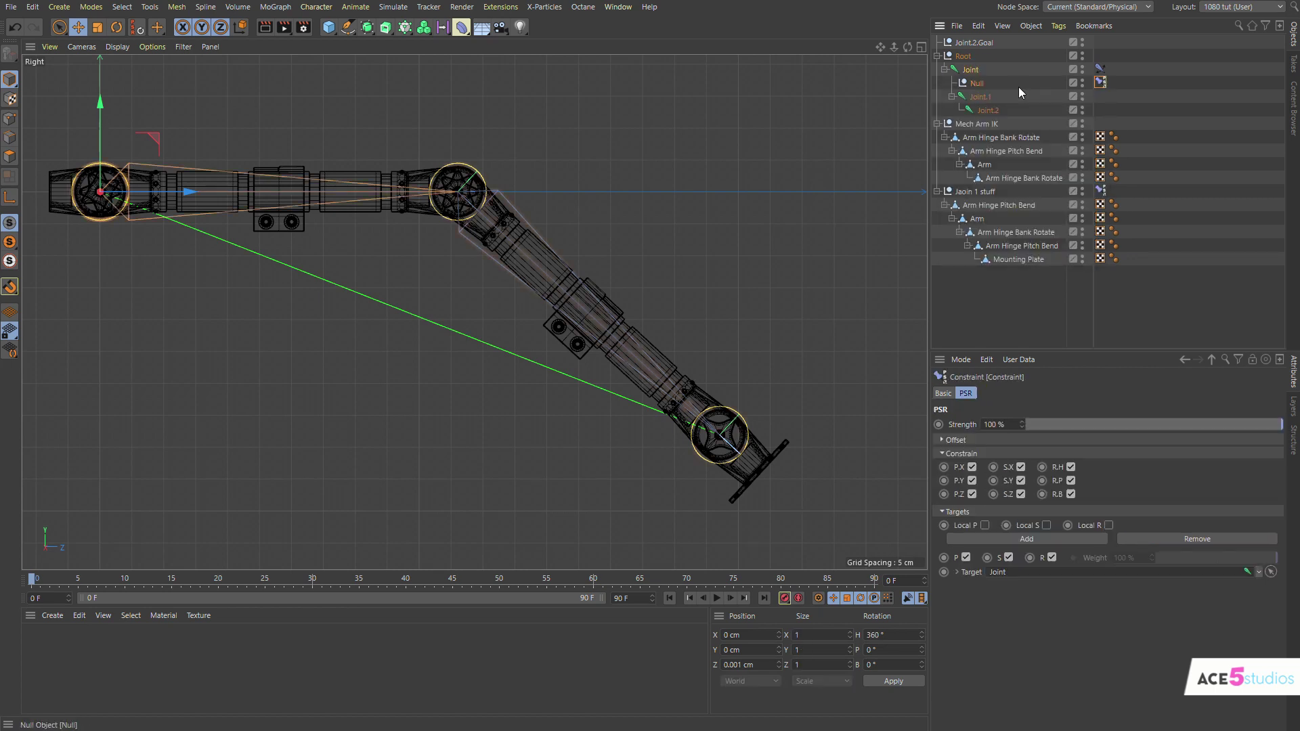
- Rename the new null joint 0 stuff and move it out to the top level of the hierarchy
click(976, 84)
double_click(977, 83)
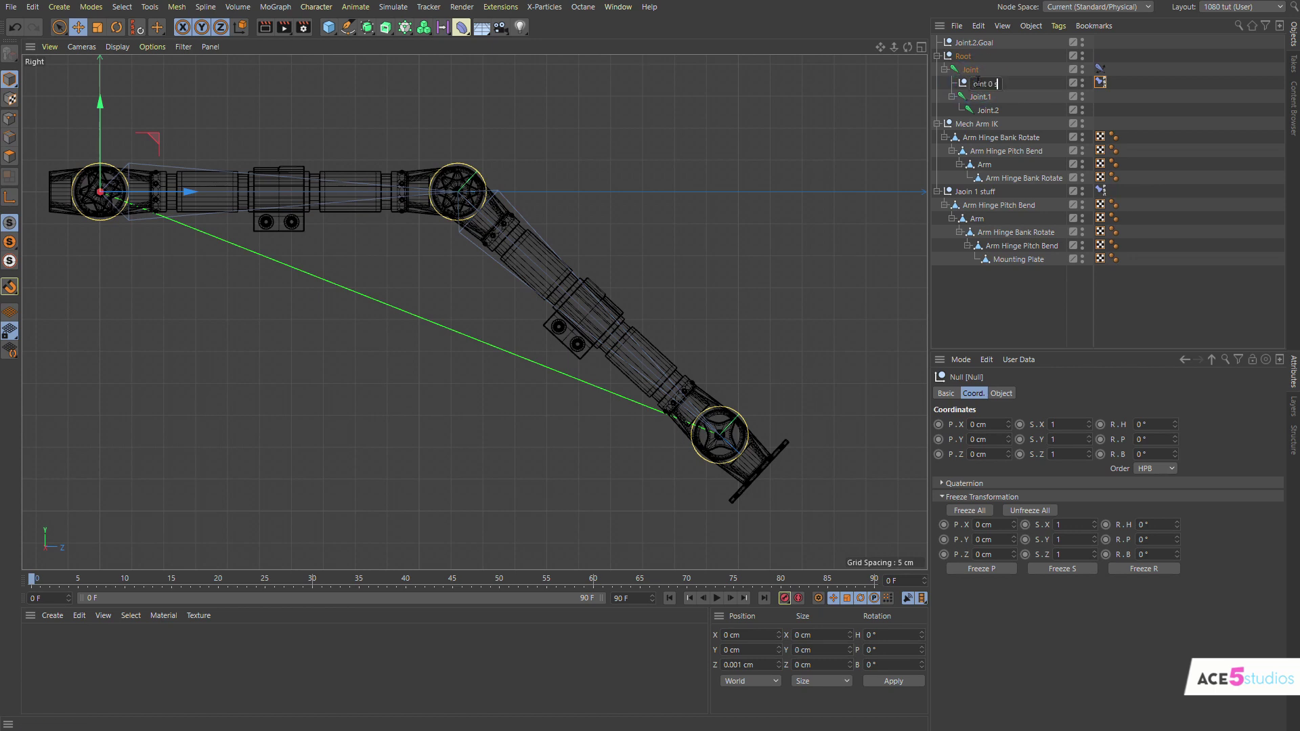
text(joint 0 stuff)
key(Return)
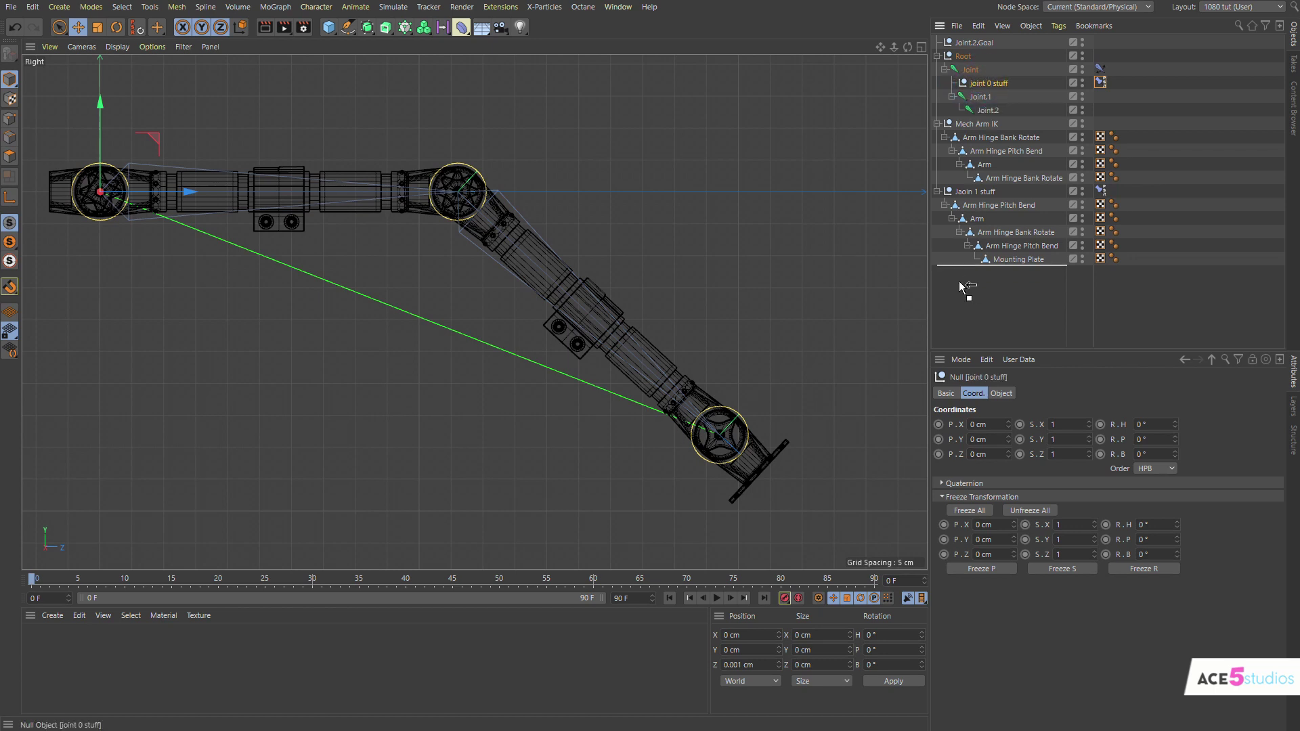
drag(960, 283, 953, 296)
- Test-rotate the base Arm Hinge Bank Rotate in the perspective view, then undo the rotation
click(983, 124)
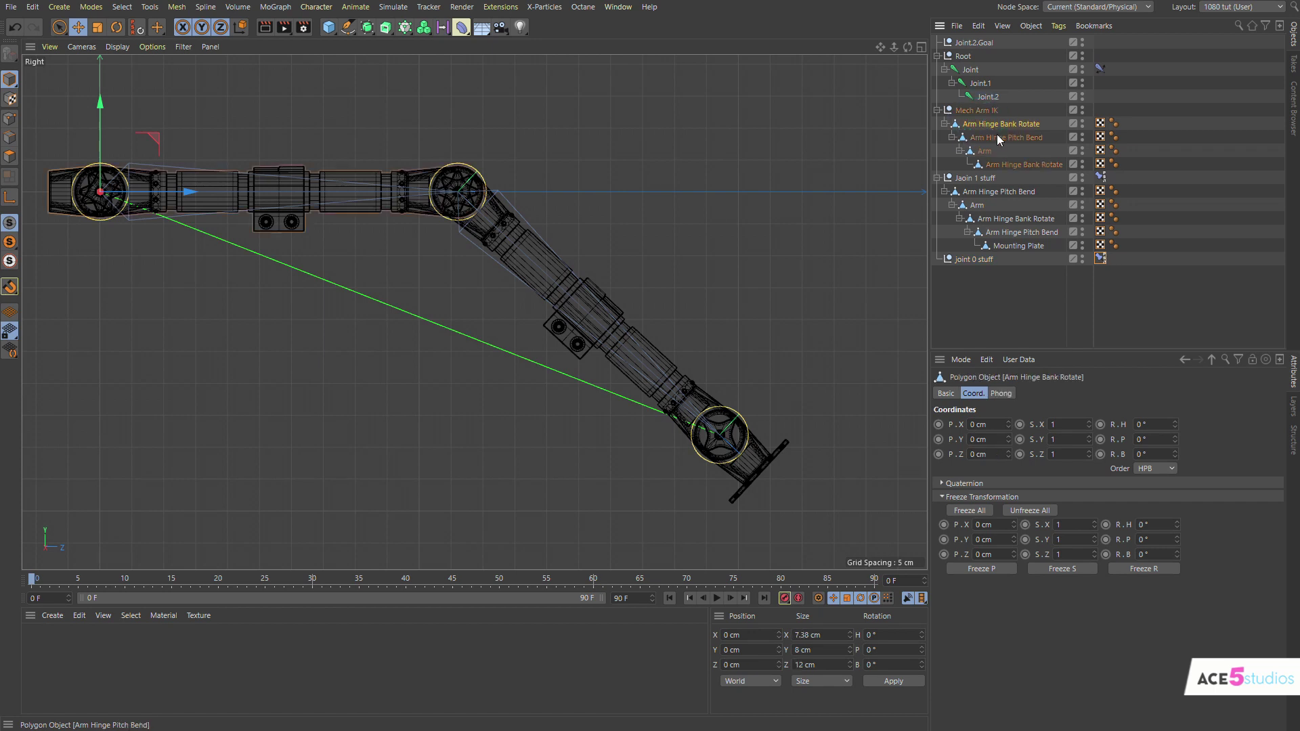
click(982, 125)
click(993, 138)
click(991, 126)
drag(975, 283, 1005, 125)
key(r)
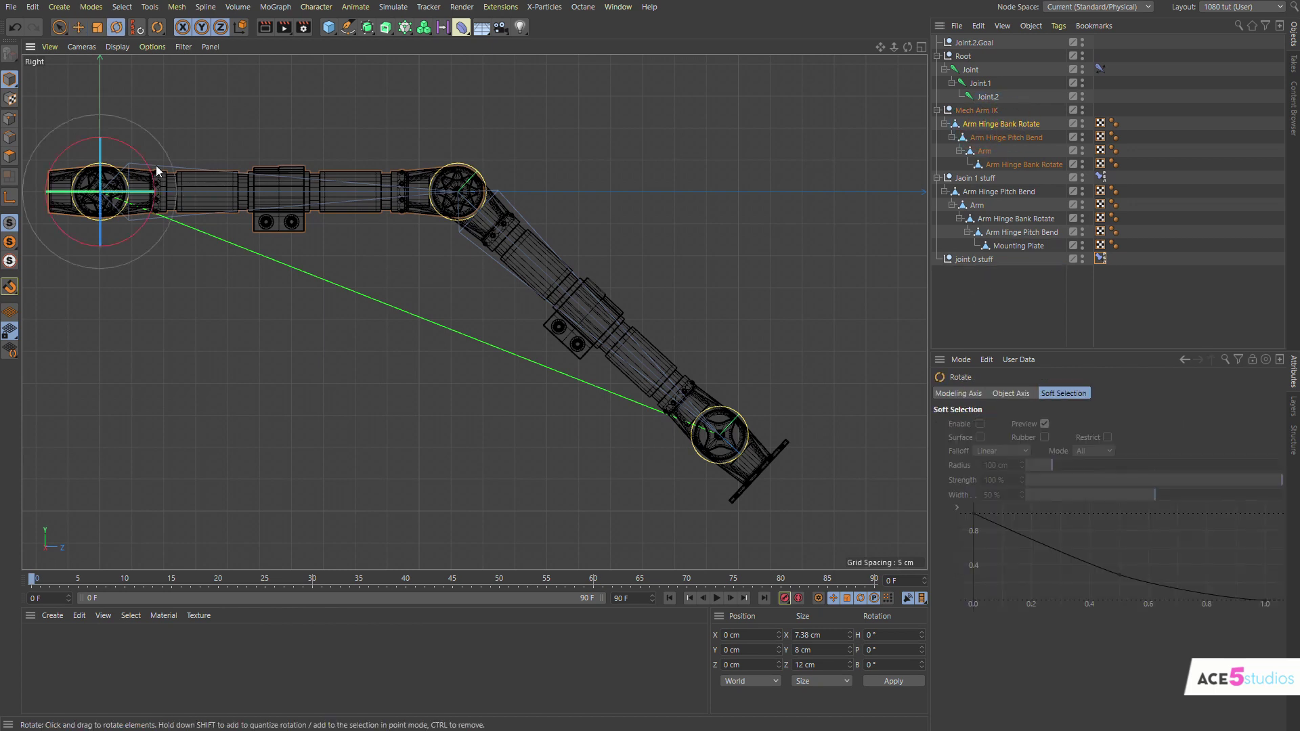
middle_click(223, 152)
scroll(371, 157, up, 6)
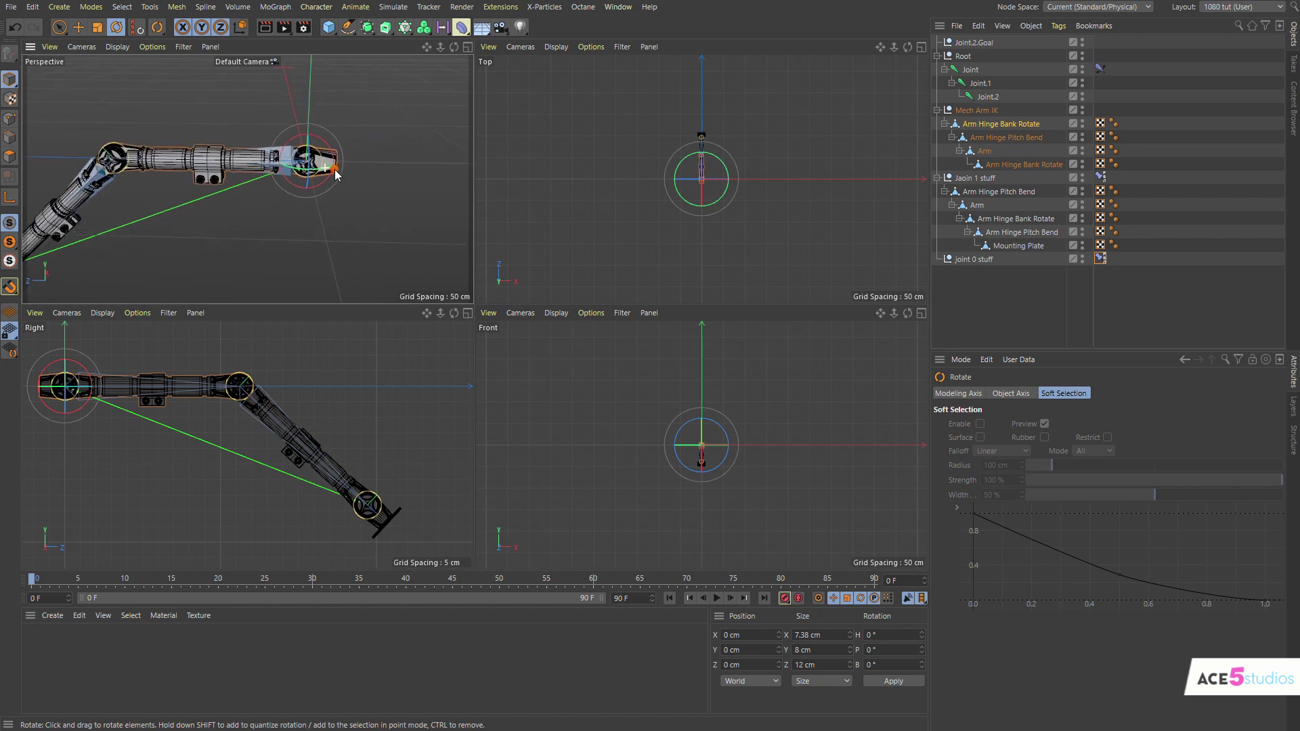
drag(304, 171, 348, 148)
key(ctrl+z)
key(ctrl+z)
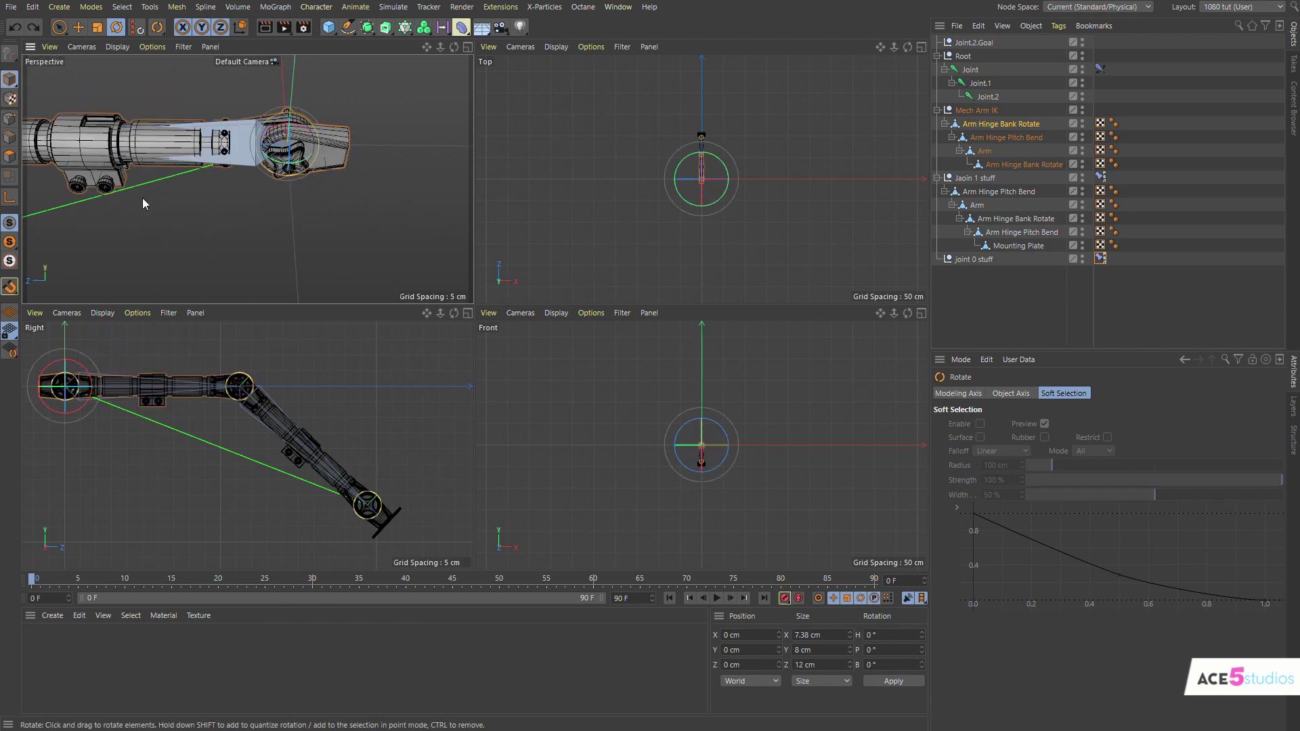
- Test the rotation of the base Arm Hinge Pitch Bend, then parent it with its children under joint 0 stuff
click(1007, 138)
drag(318, 113, 302, 139)
click(1017, 127)
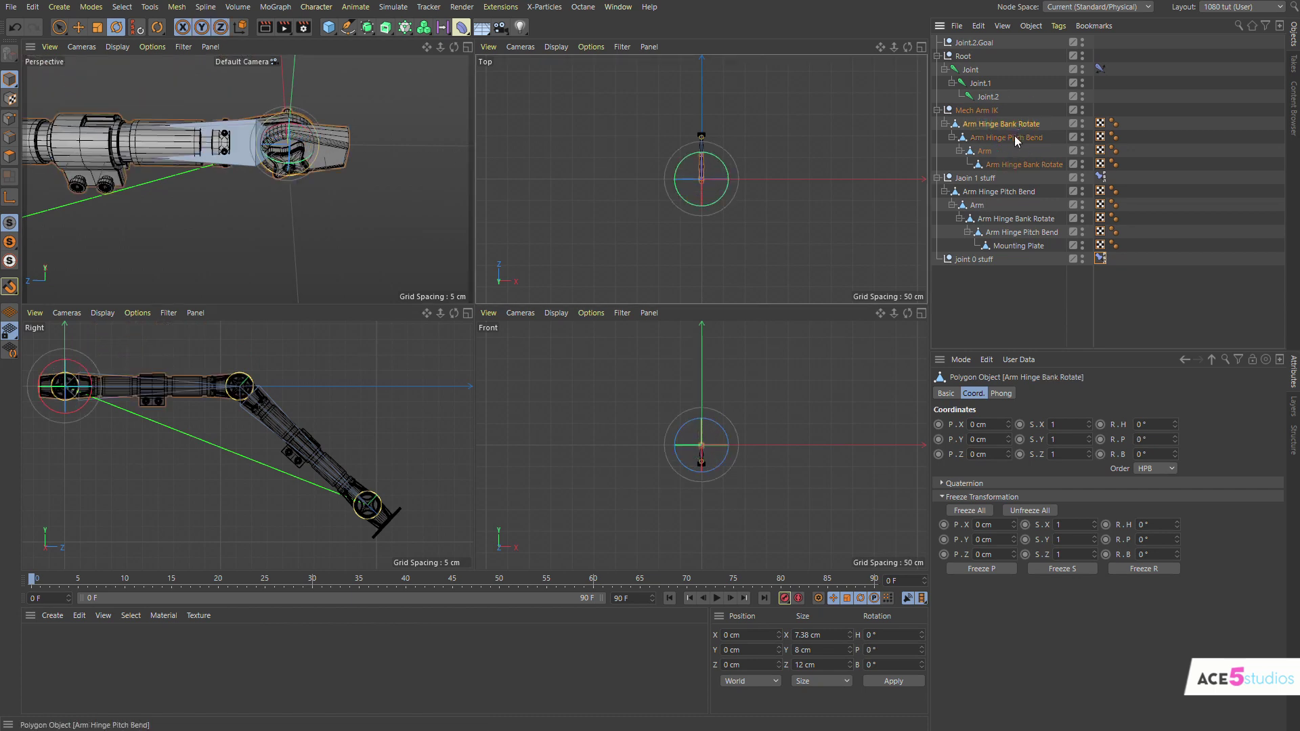
drag(1003, 142, 977, 259)
- Test-move Joint.2.Goal in the perspective view to check that both arm sections follow, undoing each move
click(974, 42)
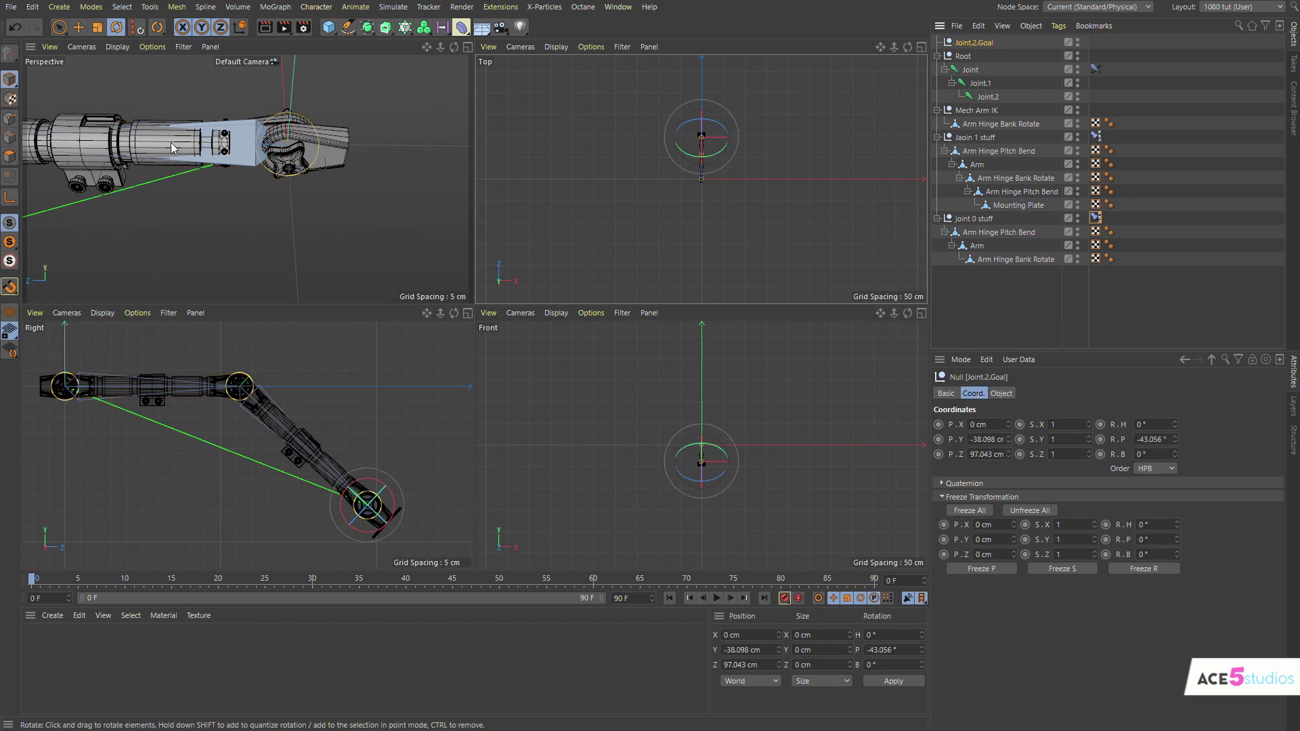
middle_click(170, 142)
alt+middle_drag(429, 312, 612, 258)
alt+right_drag(612, 258, 531, 276)
alt+middle_drag(164, 378, 165, 352)
key(e)
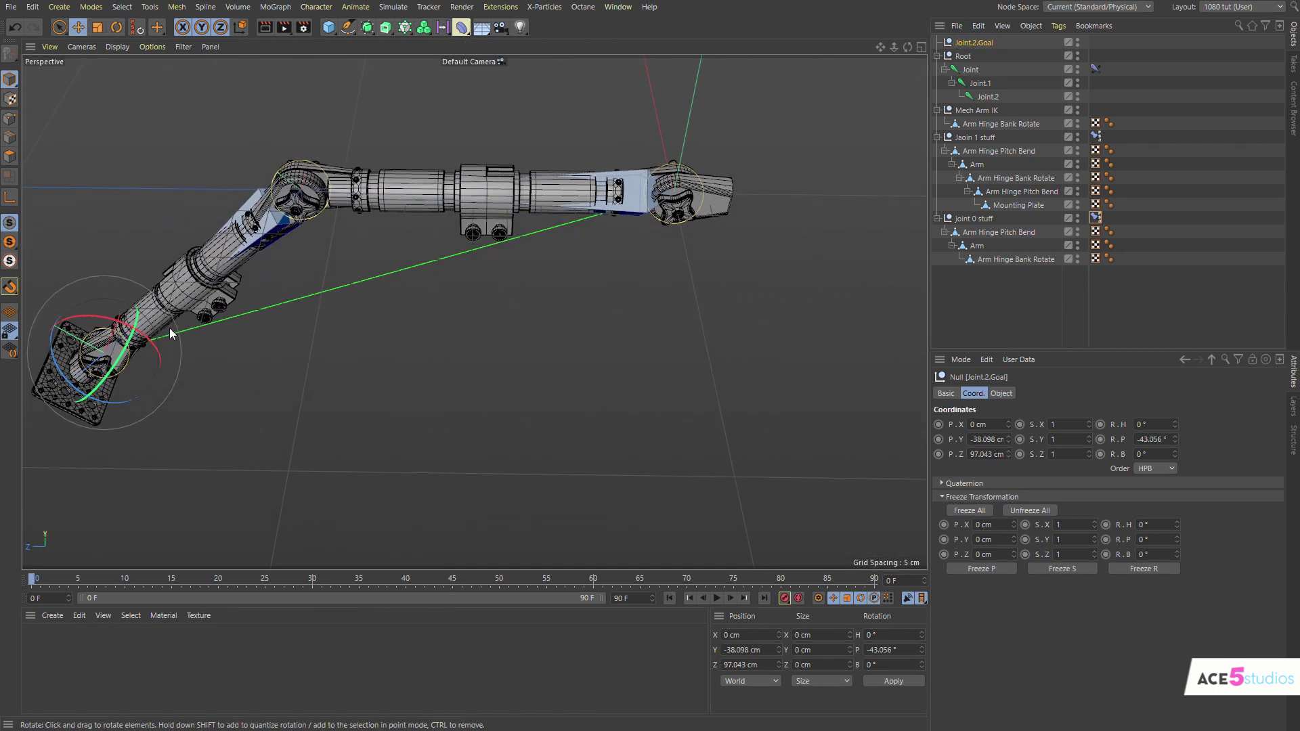
alt+drag(170, 329, 352, 41)
key(ctrl+z)
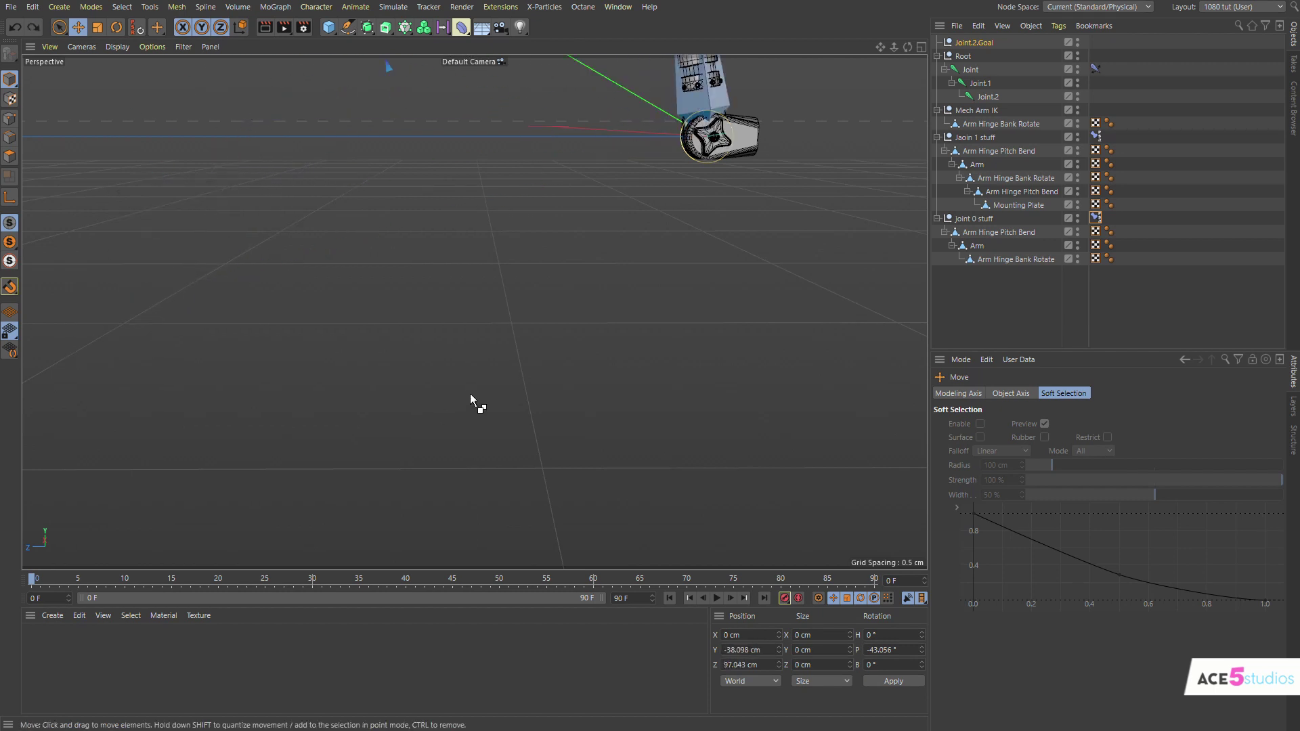
alt+middle_drag(497, 207, 525, 290)
drag(102, 430, 352, 88)
key(ctrl+z)
mouse_move(426, 216)
alt+mouse_down()
mouse_move(592, 209)
mouse_move(465, 174)
mouse_move(473, 311)
mouse_move(434, 216)
alt+mouse_up()
alt+middle_drag(435, 217, 373, 323)
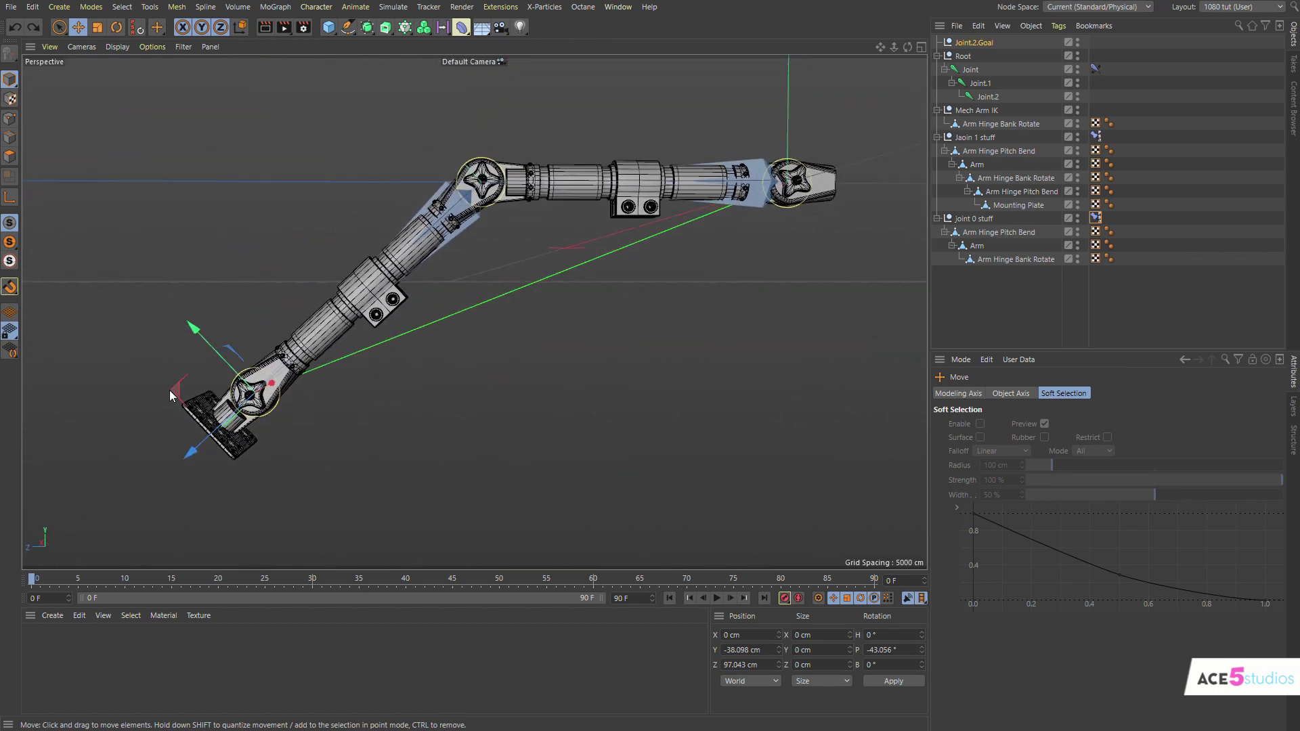
- Hide Joint in the viewport and set the display shape of the Joint.2.Goal null to Triangle
click(1078, 70)
click(974, 42)
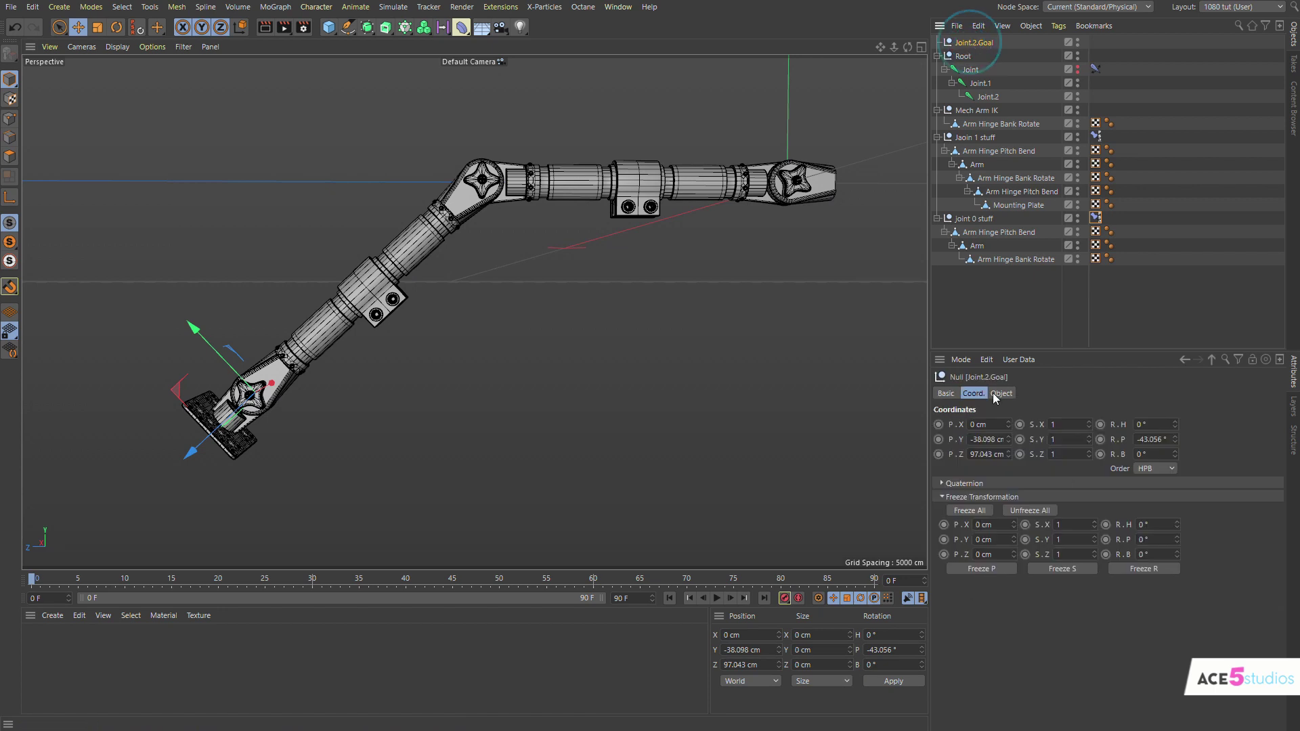
click(1000, 394)
click(1045, 423)
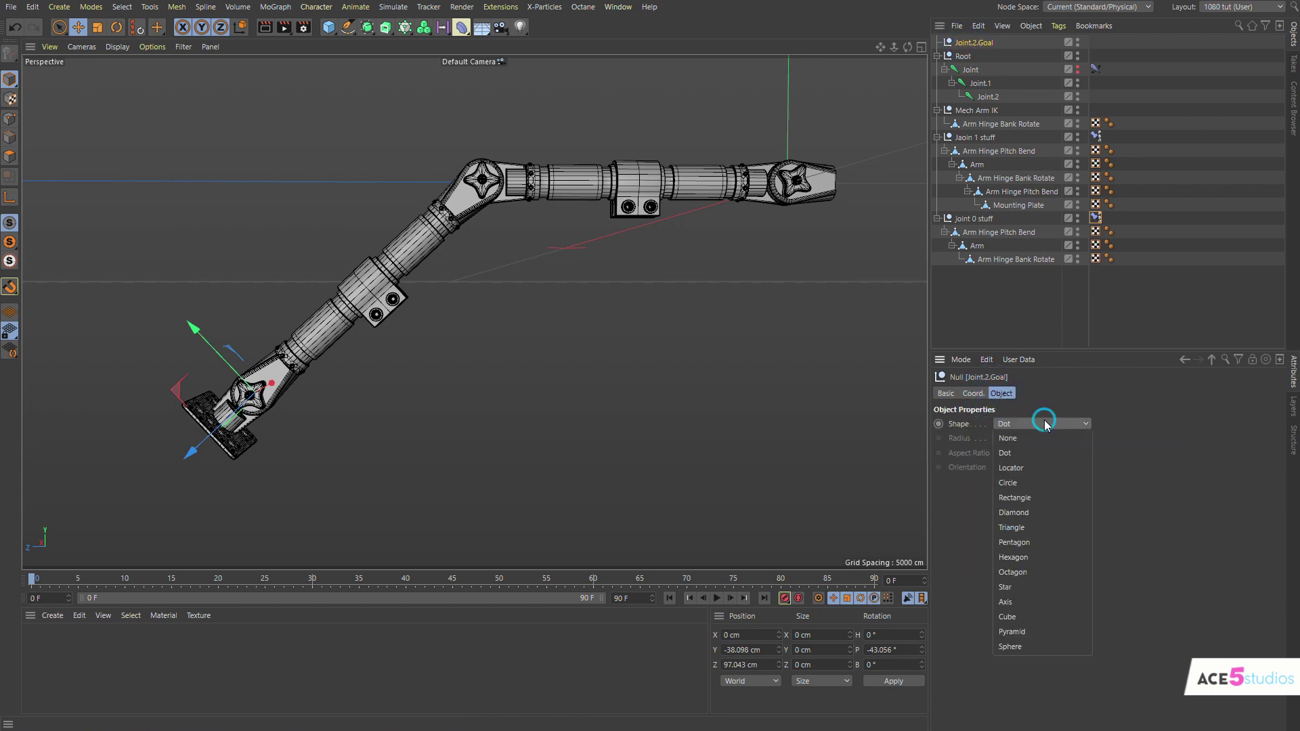
click(1064, 528)
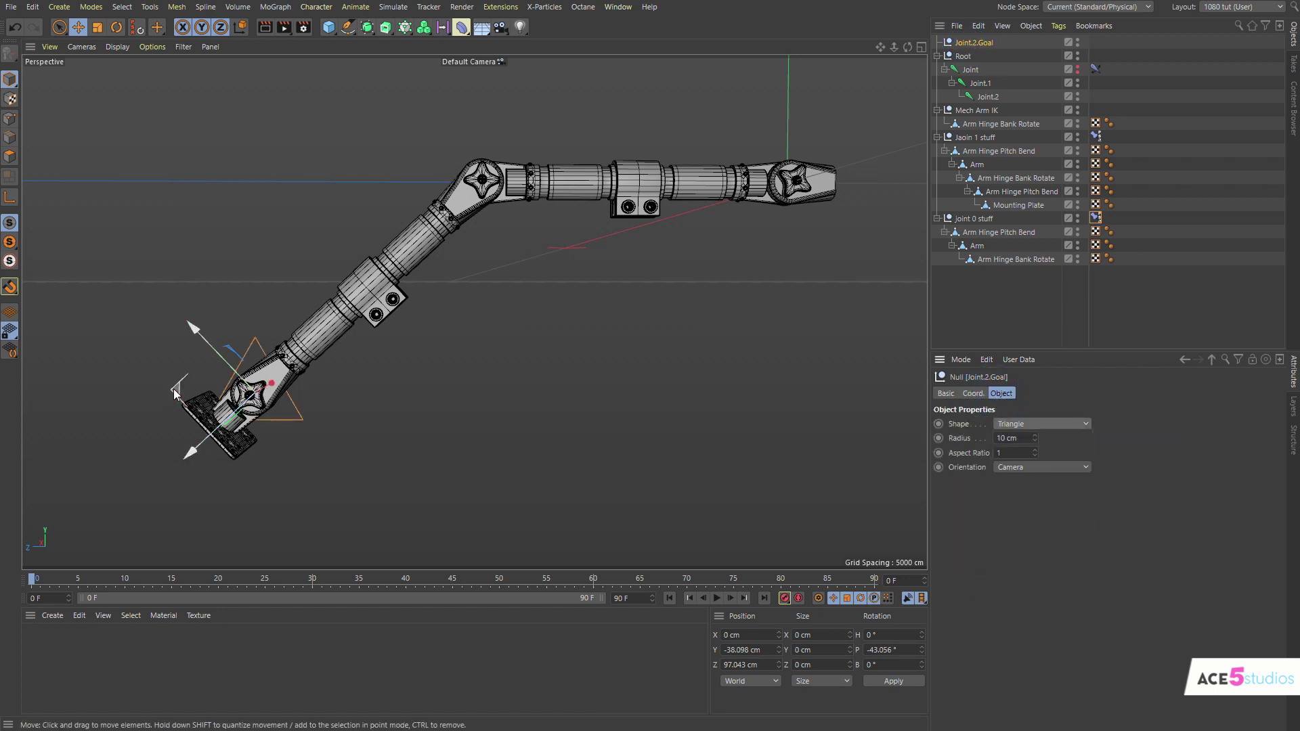
- Move the triangle goal around to test how the arm folds, then undo the moves
drag(174, 390, 367, 183)
alt+middle_drag(477, 283, 452, 474)
alt+drag(530, 216, 713, 255)
drag(444, 472, 202, 406)
alt+drag(563, 302, 366, 298)
key(ctrl+z)
key(ctrl+z)
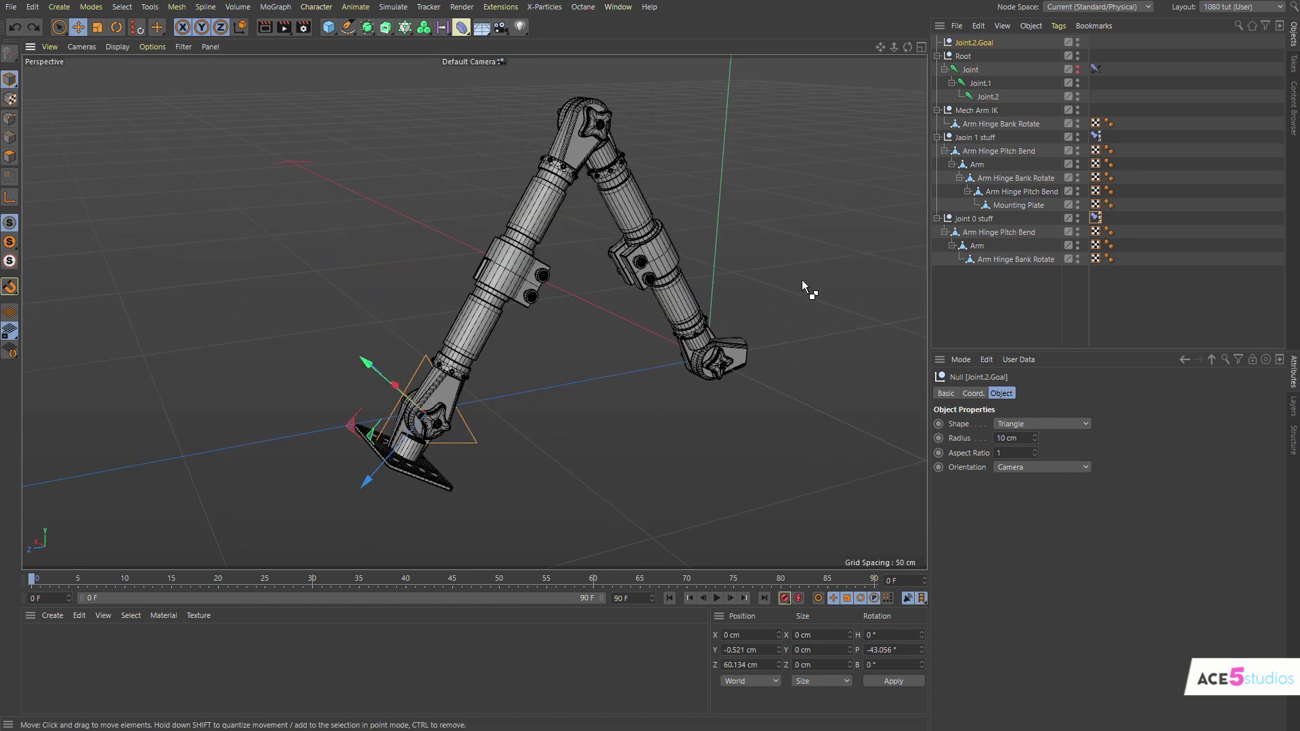
alt+middle_drag(603, 341, 657, 236)
alt+drag(656, 236, 671, 298)
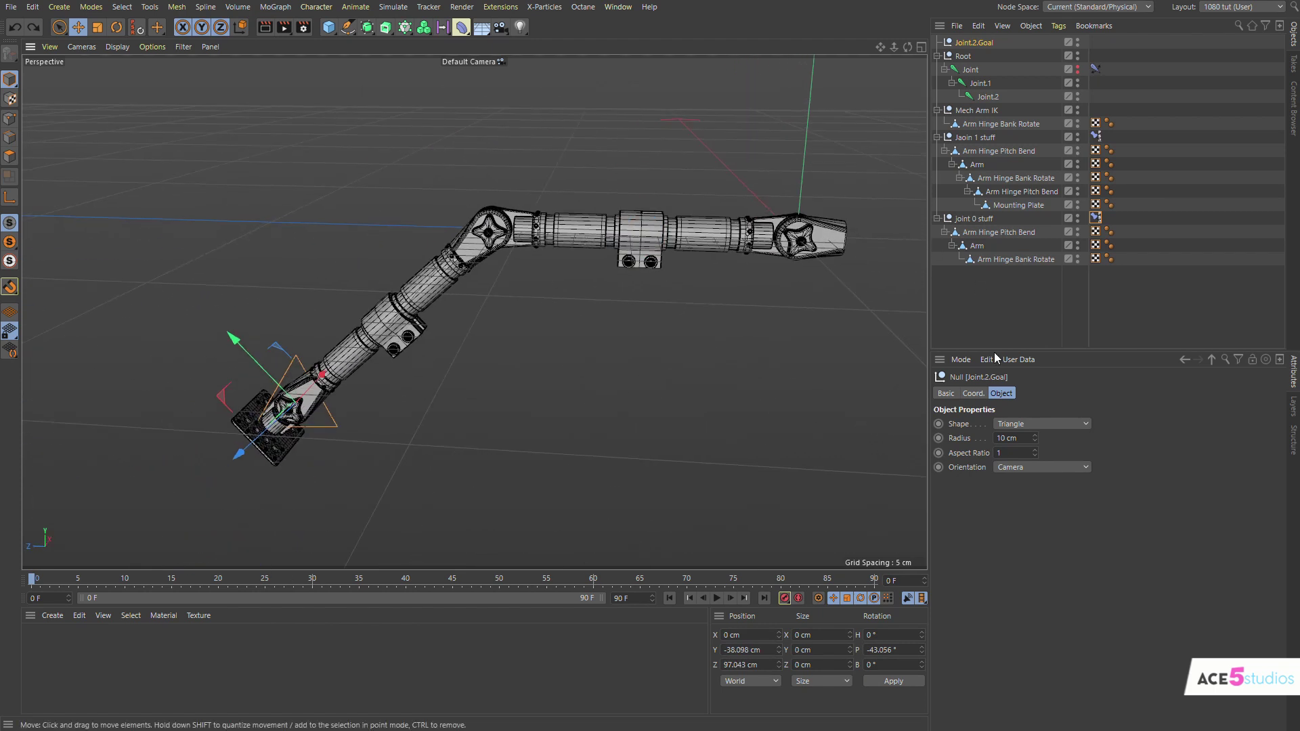
- Add a Constraint tag to the base Arm Hinge Bank Rotate and enable its Up constraint
alt+drag(854, 202, 801, 257)
click(834, 232)
alt+middle_drag(801, 252, 694, 285)
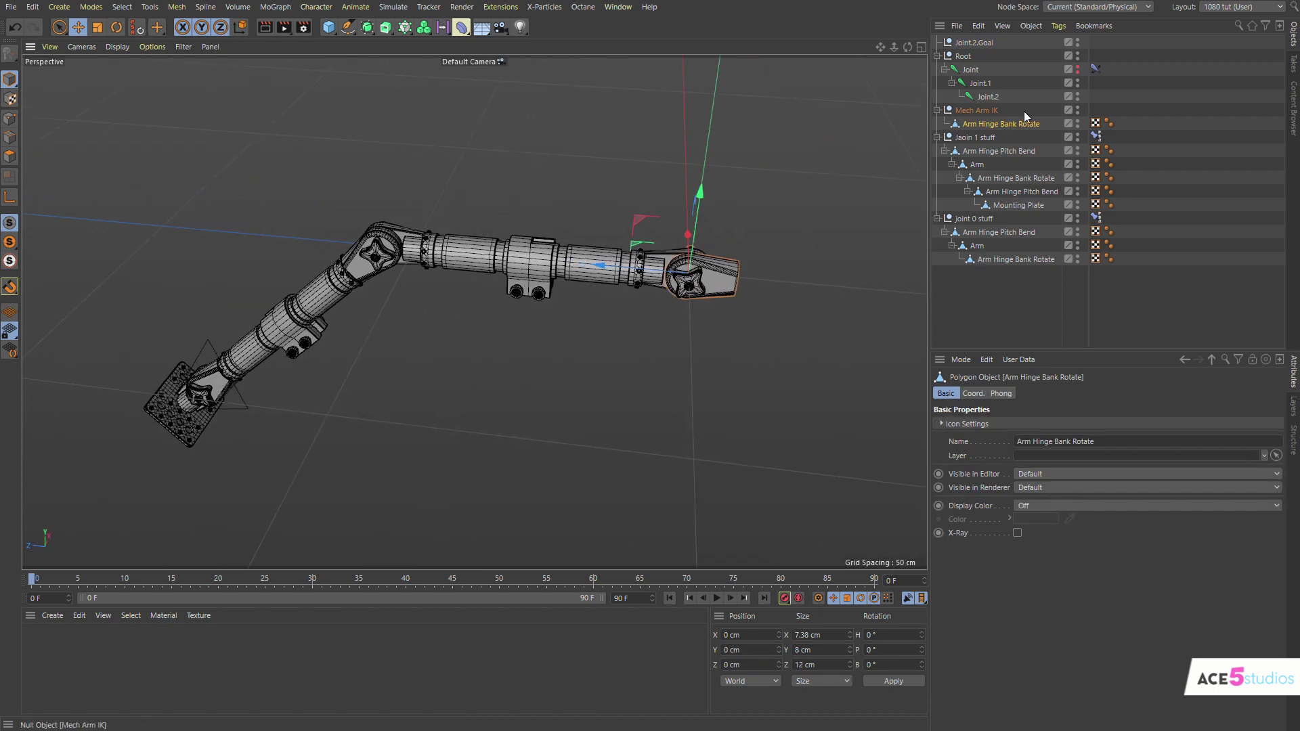
right_click(997, 121)
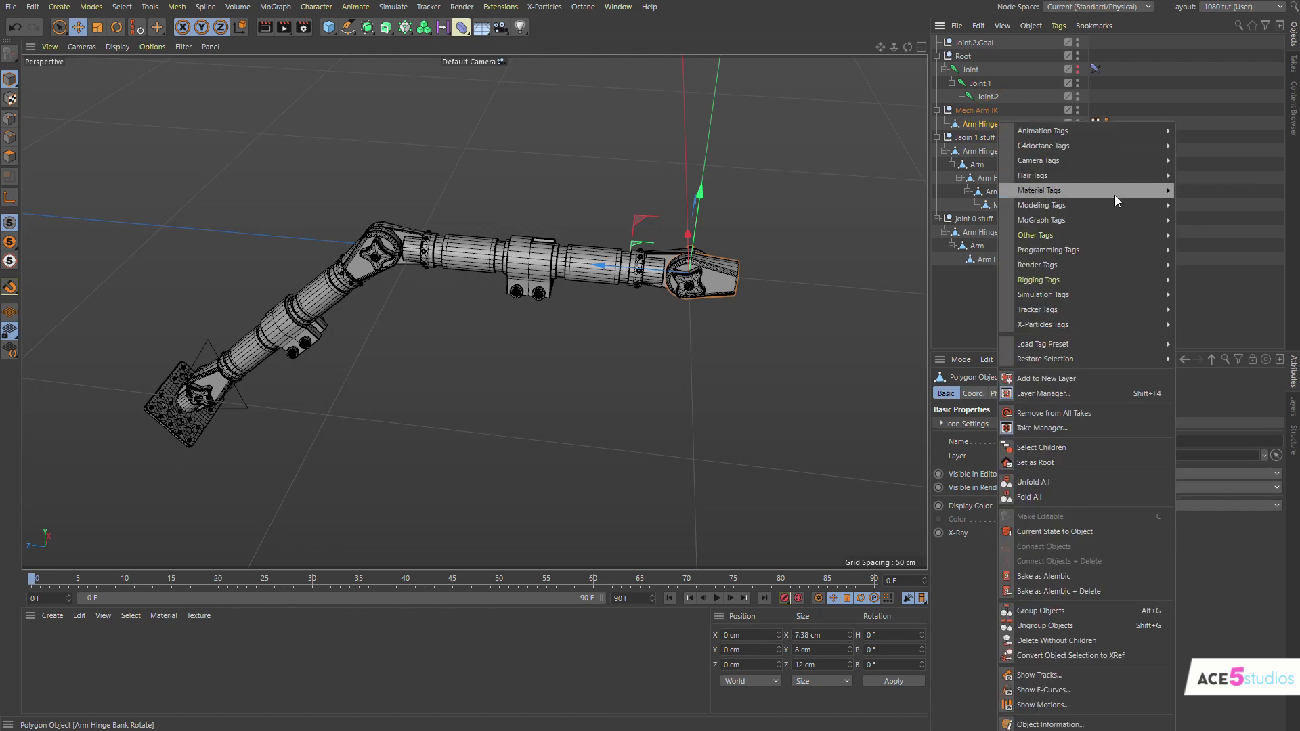
mouse_move(1097, 205)
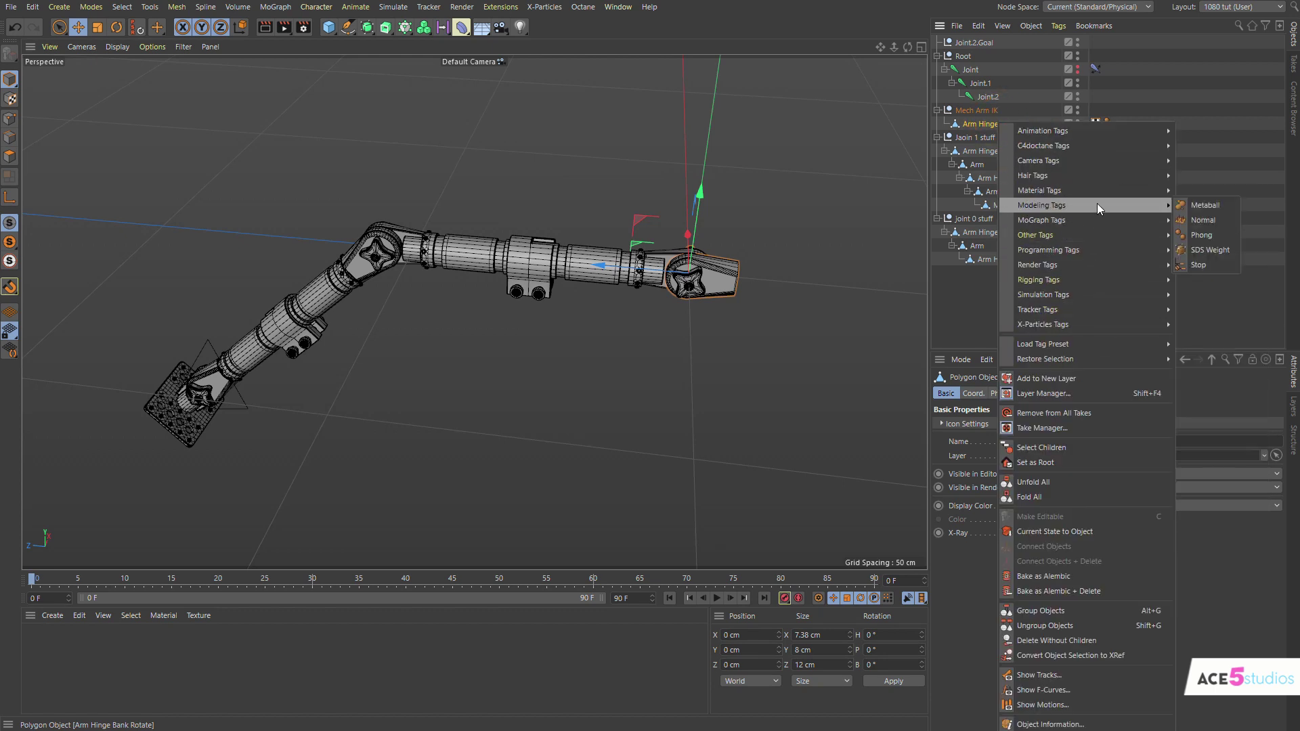
mouse_move(1081, 280)
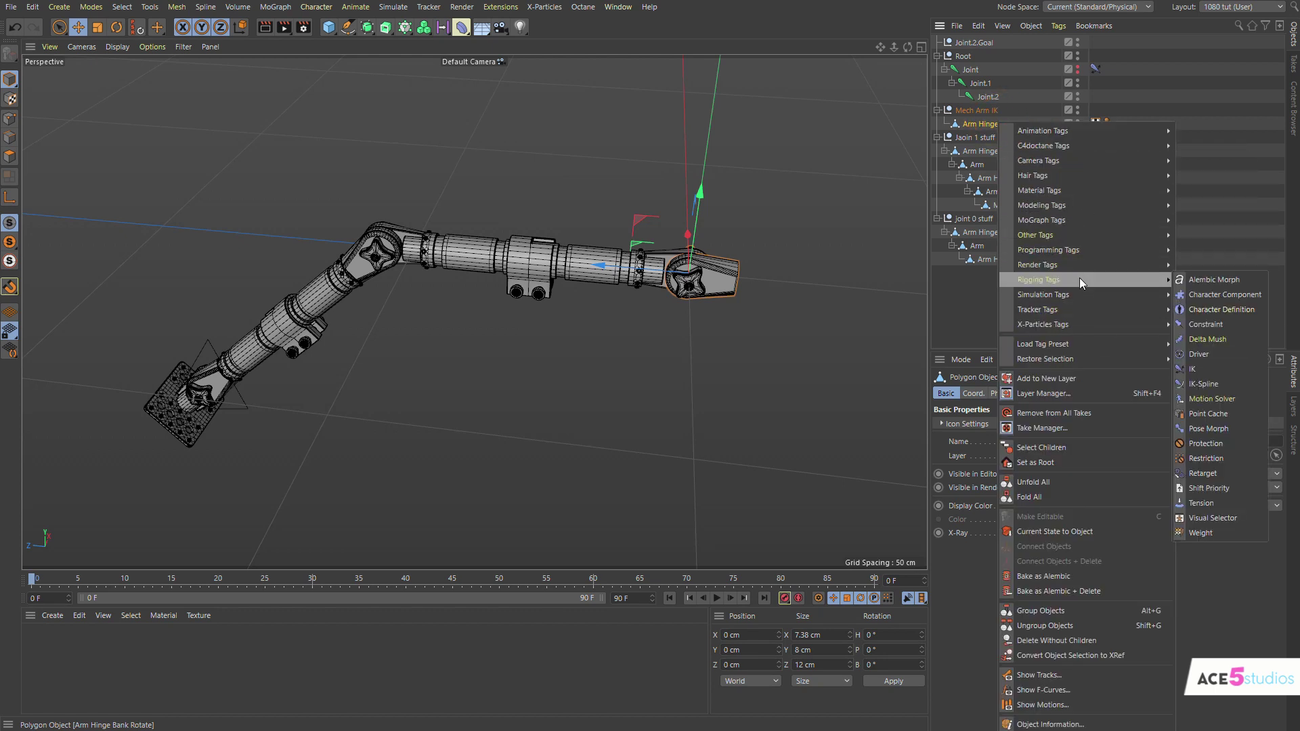
click(1244, 325)
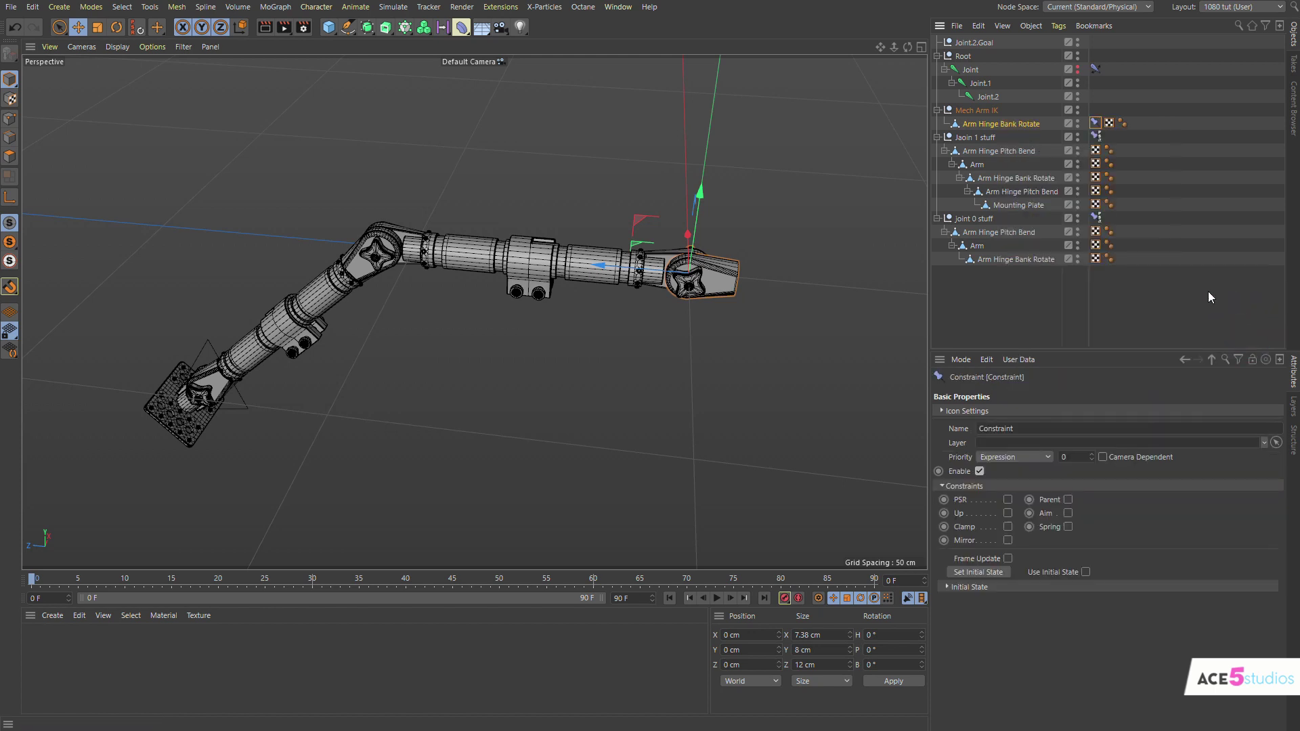
click(1008, 513)
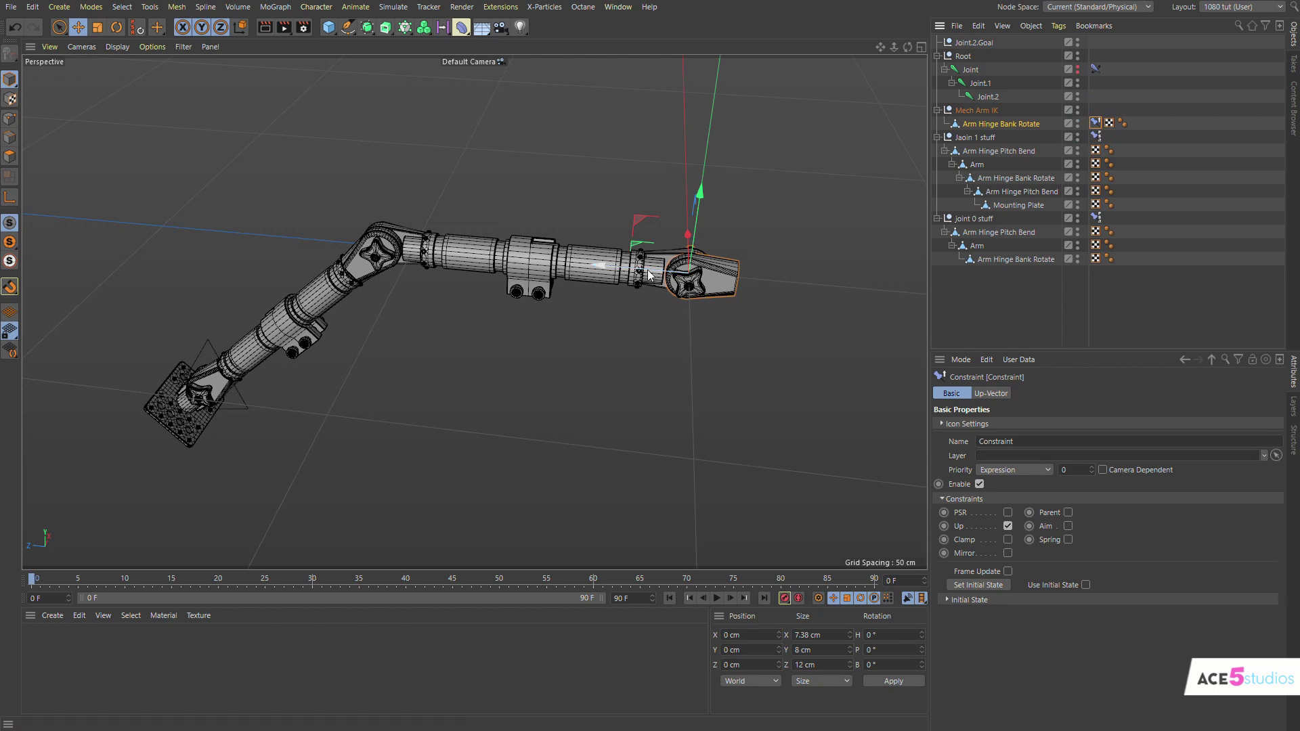
- Set the base hinge's Up-Vector constraint to Axis Y+ and Up Vector Z+, with Joint.2.Goal as its target
click(1006, 394)
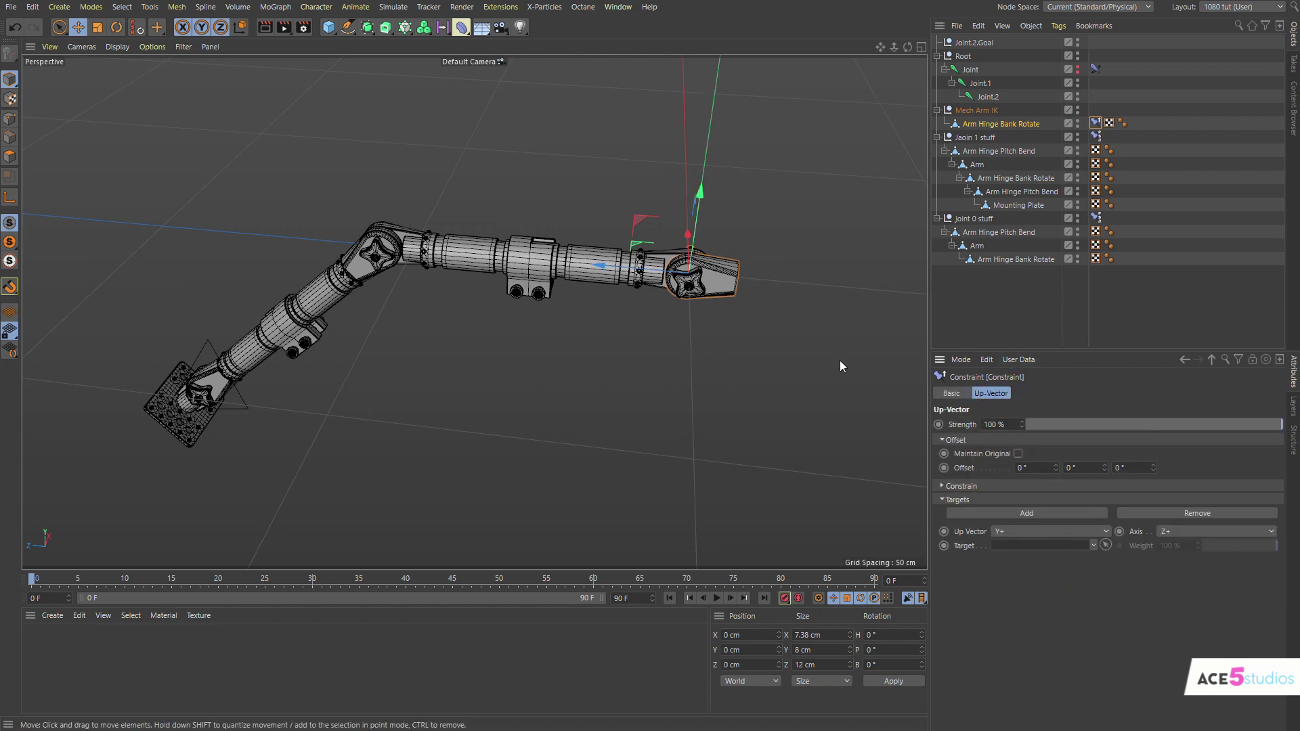
click(1216, 531)
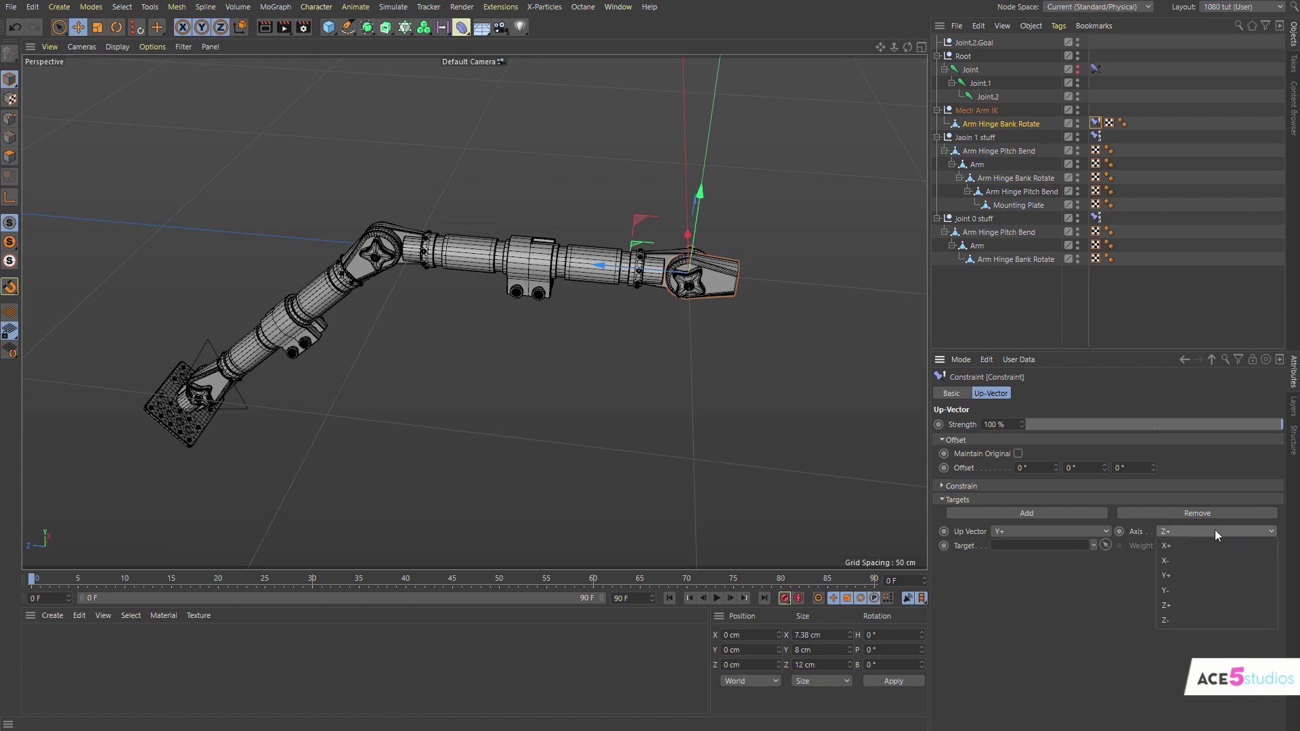
click(1175, 579)
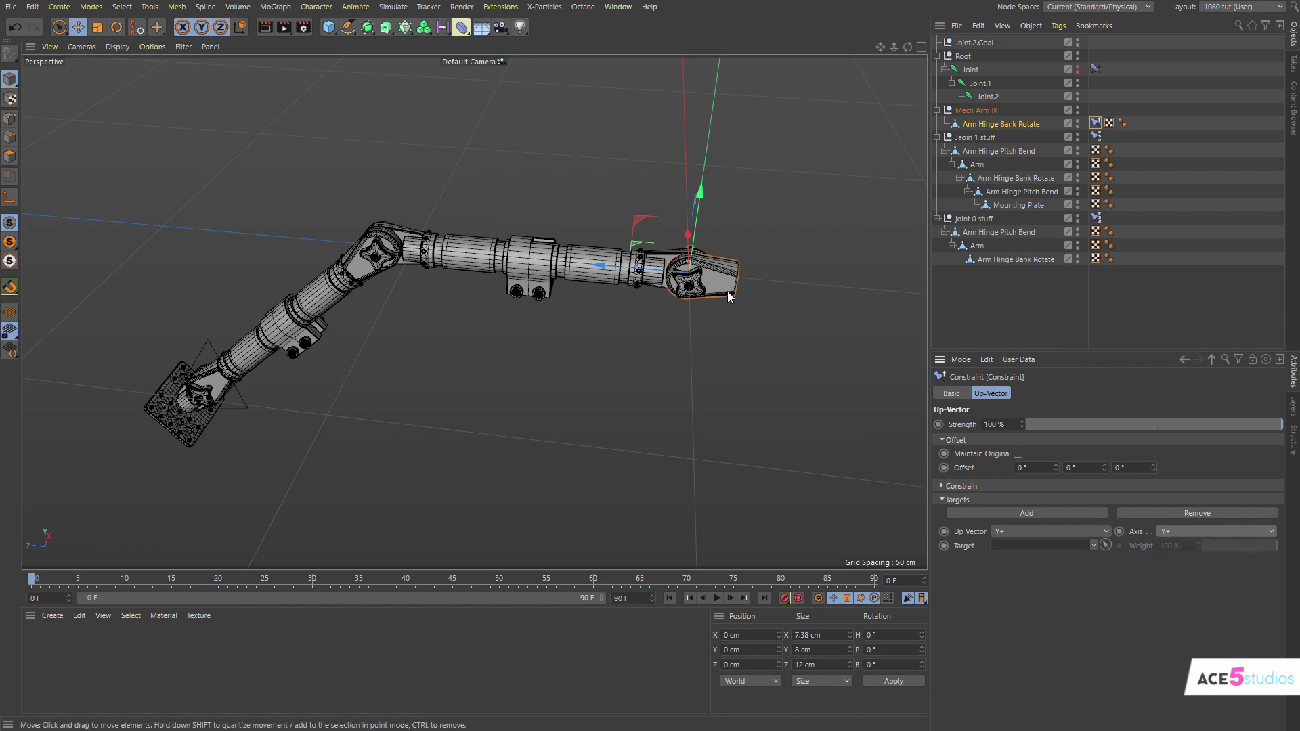
click(1047, 534)
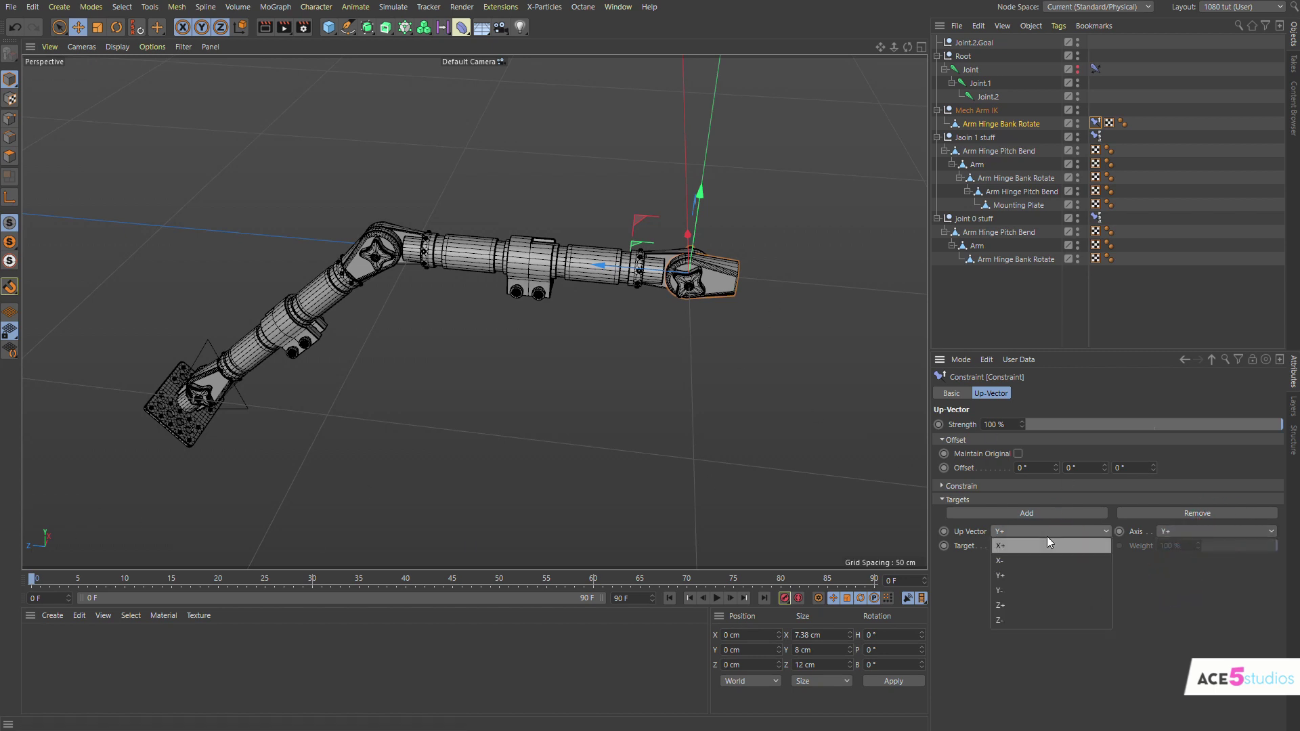
click(1017, 608)
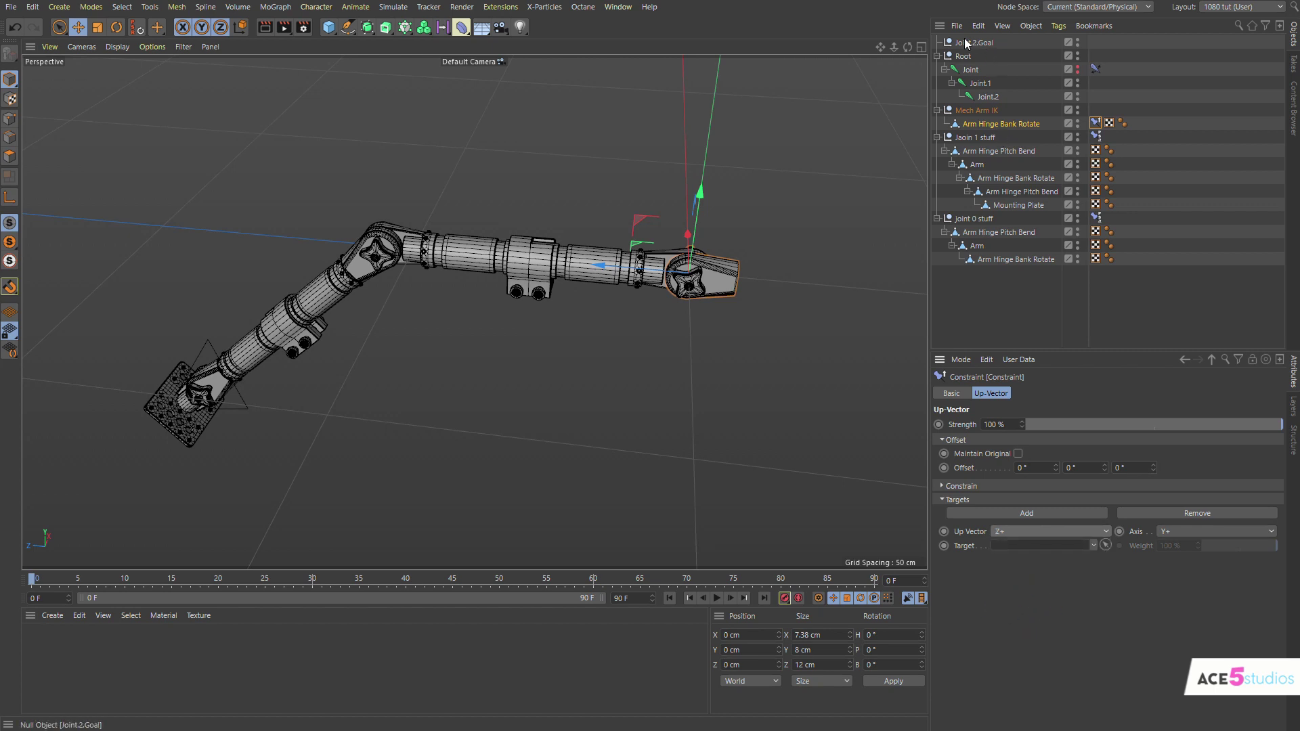
drag(967, 42, 1030, 545)
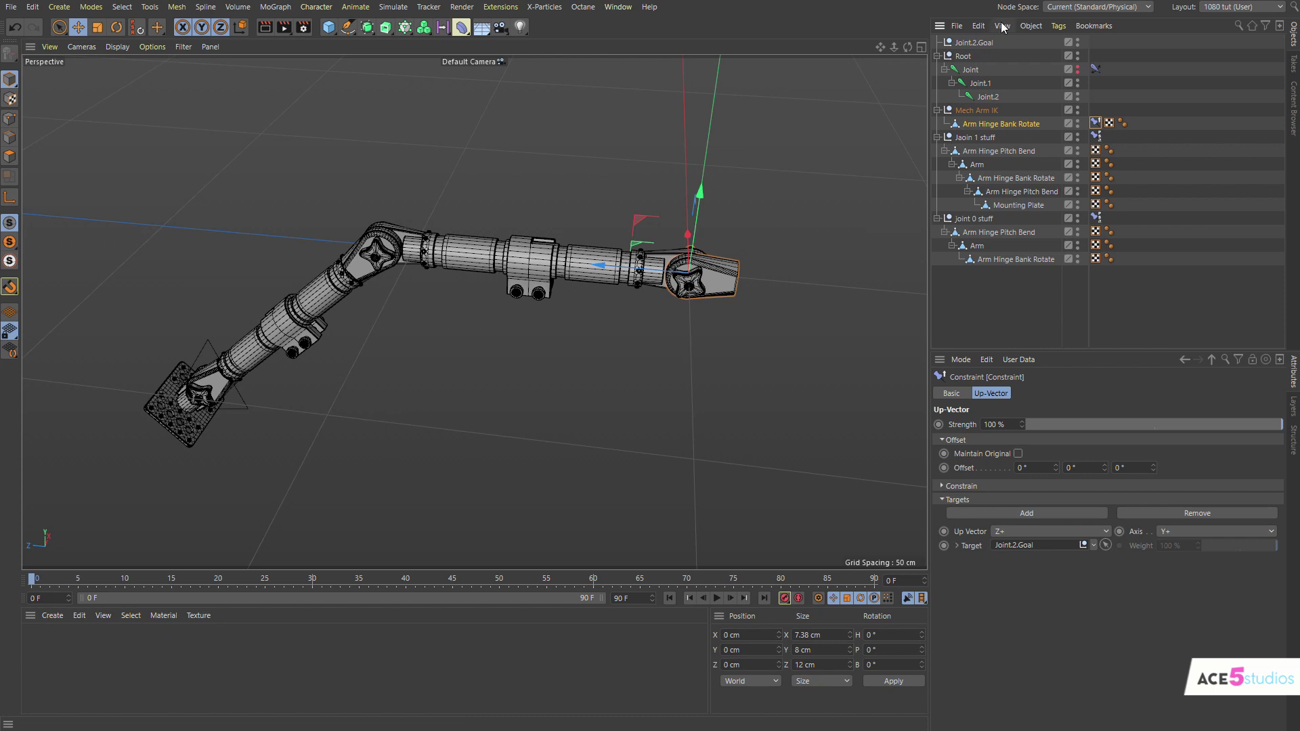
- Test-move Joint.2.Goal sideways and upward to check how the base hinge rotates, undoing the moves
click(974, 42)
alt+drag(262, 380, 306, 302)
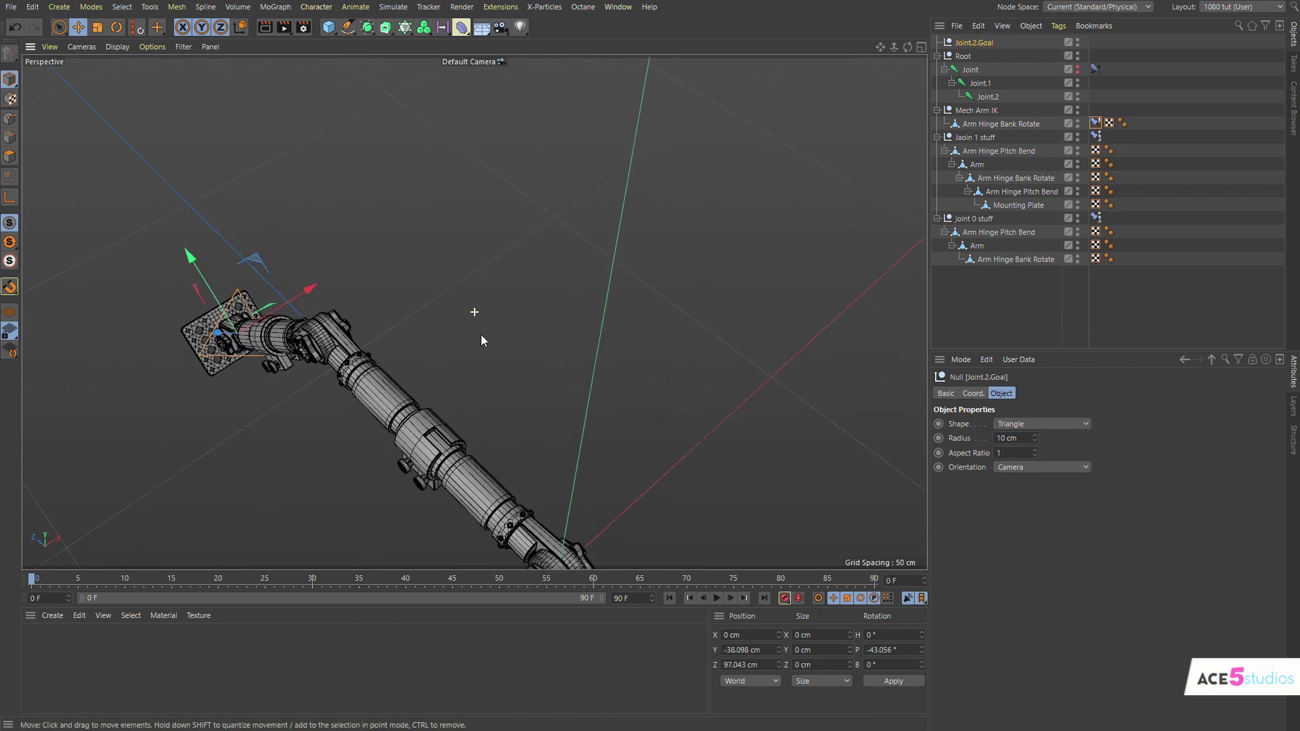
alt+drag(480, 335, 459, 244)
drag(291, 212, 620, 183)
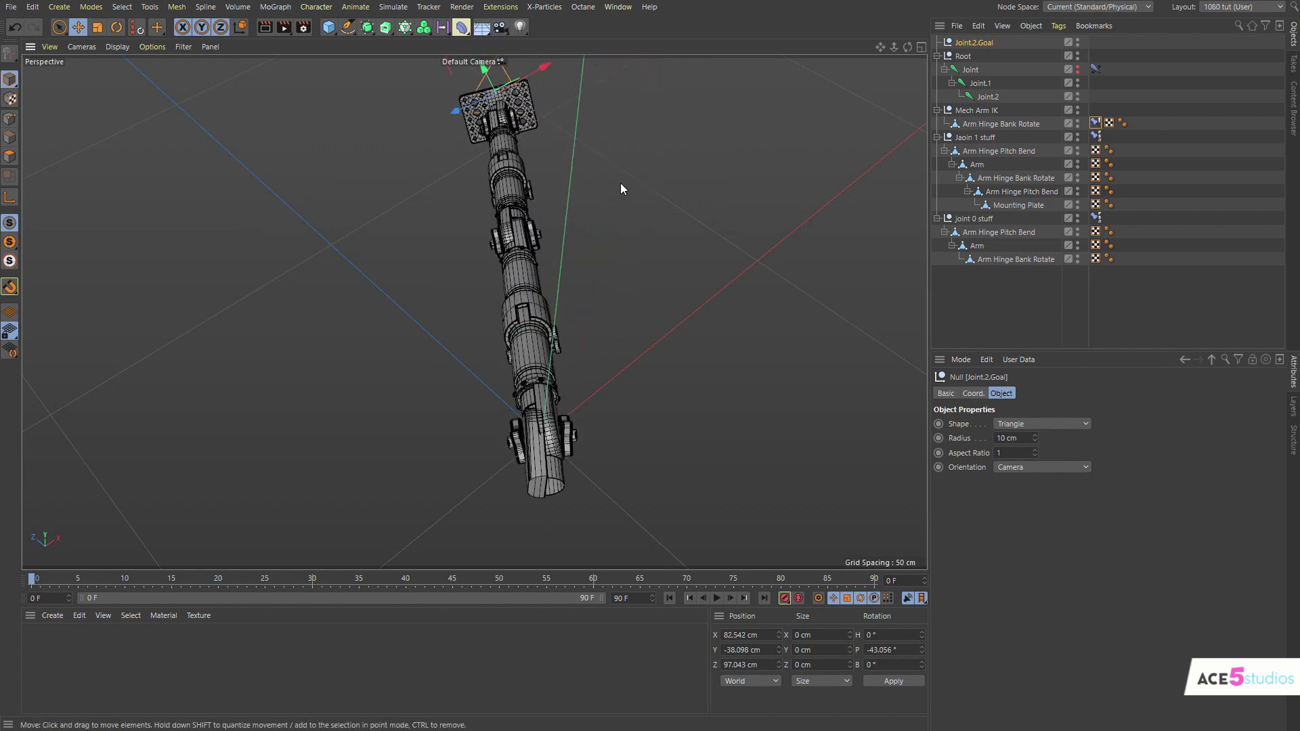
key(ctrl+z)
alt+drag(379, 230, 384, 357)
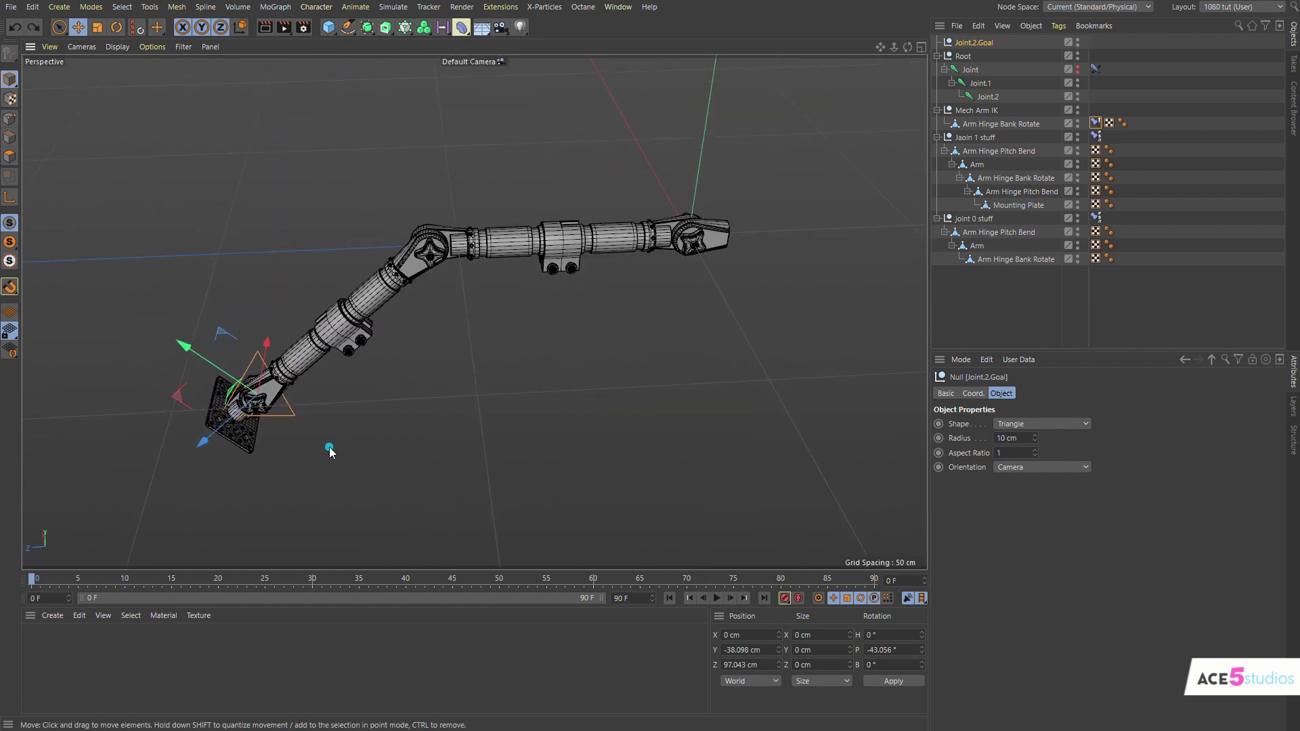
drag(327, 450, 621, 240)
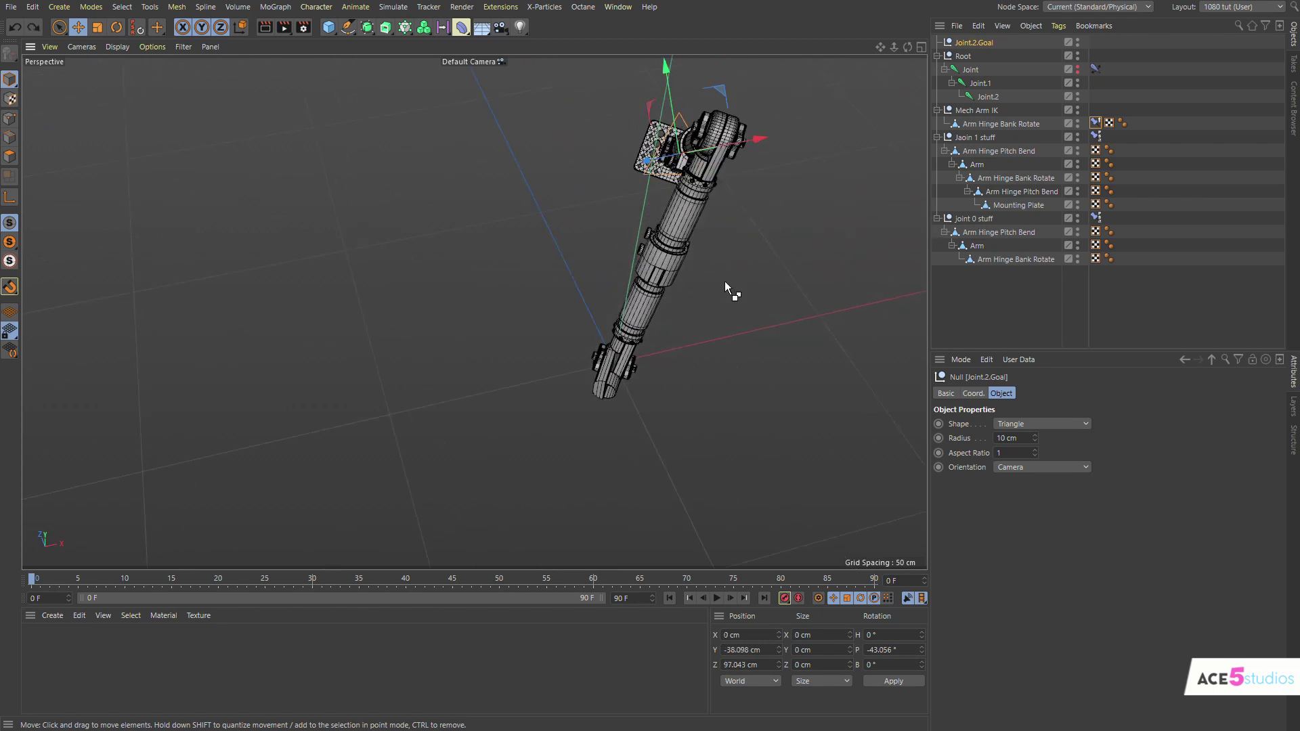
alt+drag(725, 282, 691, 355)
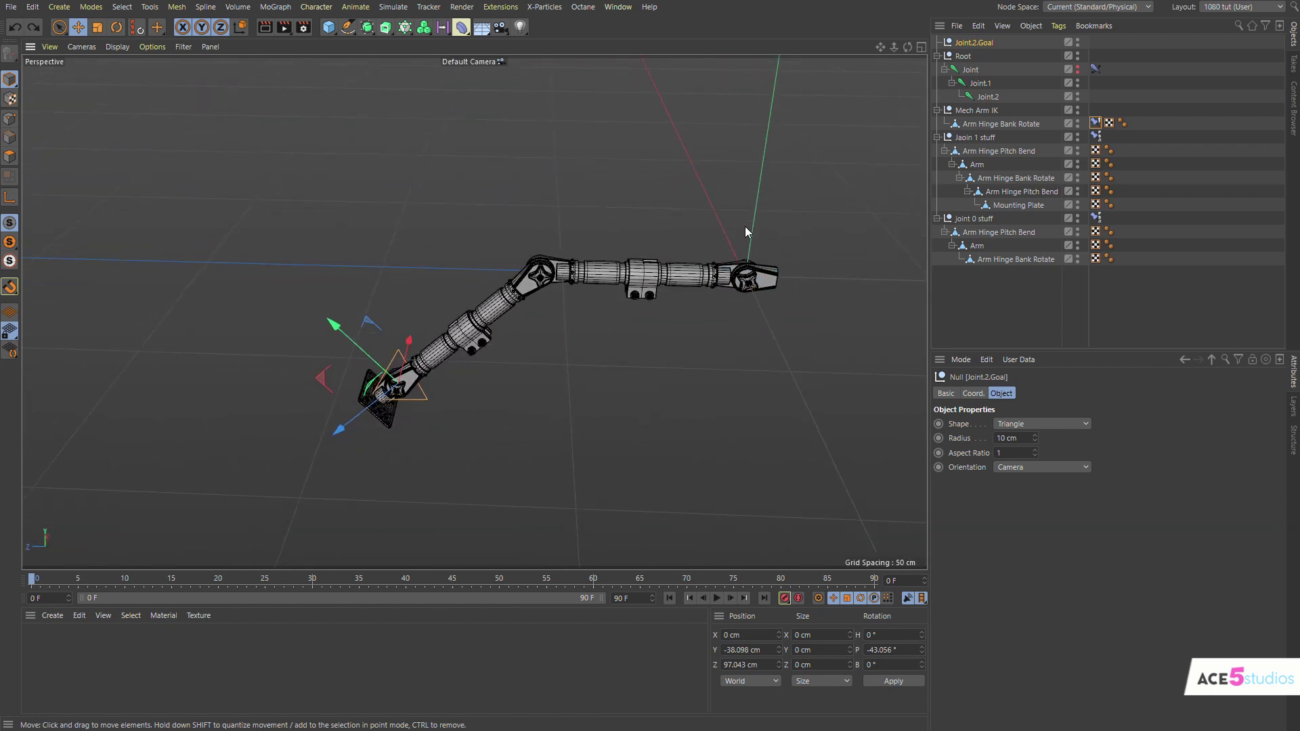
- Add a pole object to the IK tag on Joint
click(968, 70)
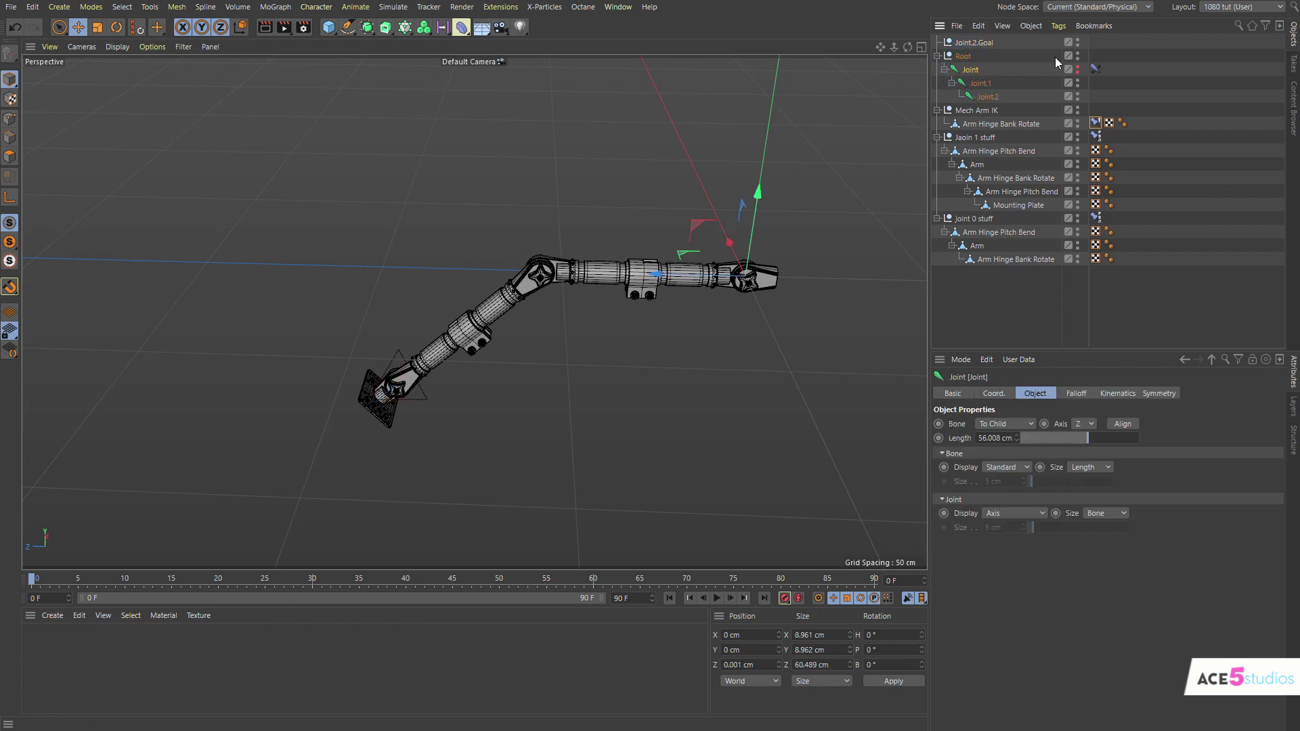
click(1095, 68)
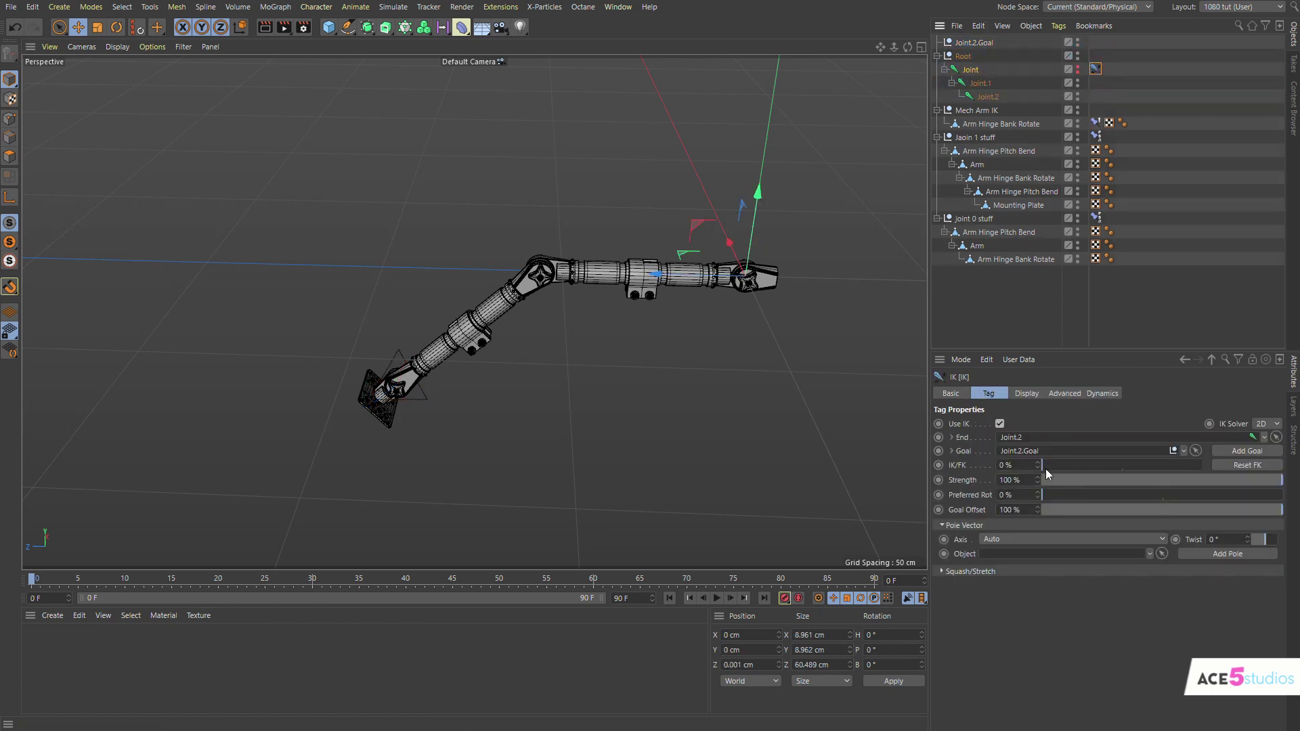
click(1214, 554)
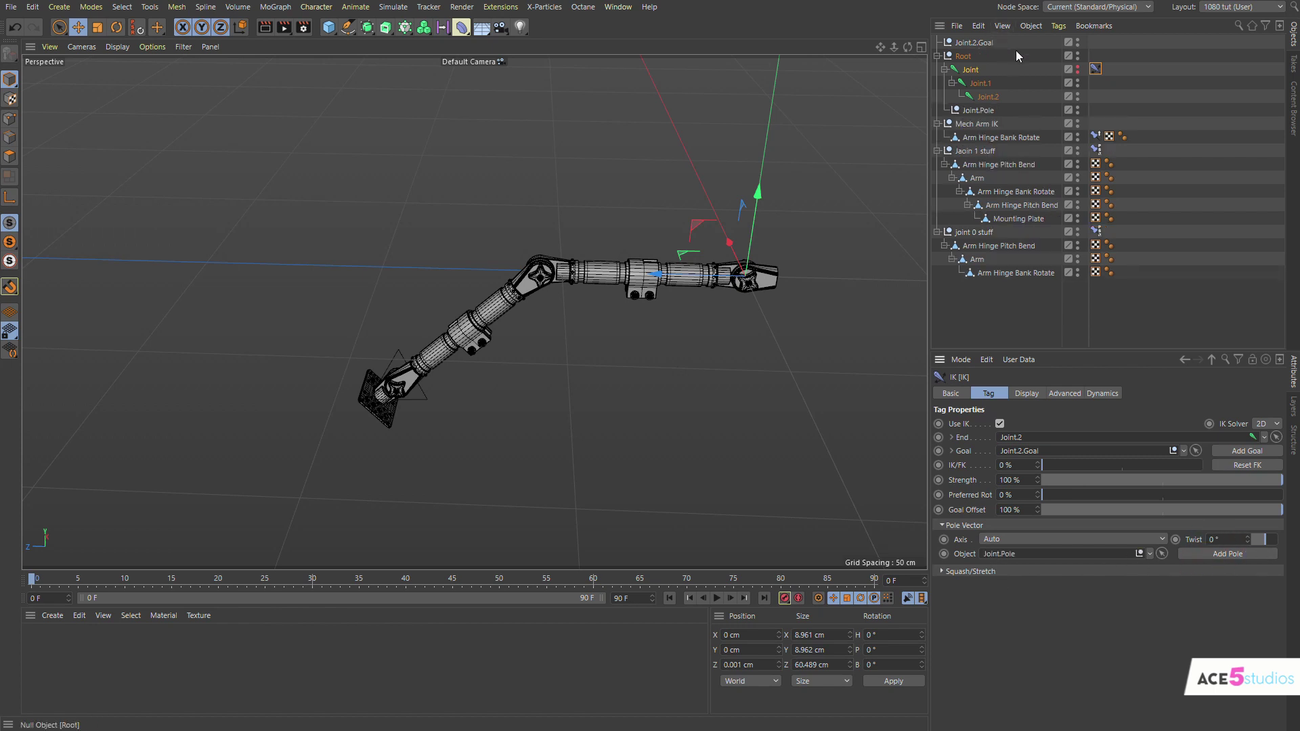
- Raise the Joint.Pole null above the arm's elbow to about Y 50 cm, Z 55 cm
click(979, 111)
drag(498, 359, 478, 96)
mouse_move(621, 241)
alt+mouse_down()
mouse_move(576, 290)
mouse_move(524, 267)
mouse_move(563, 216)
mouse_move(618, 236)
mouse_move(602, 232)
alt+mouse_up()
key(ctrl+z)
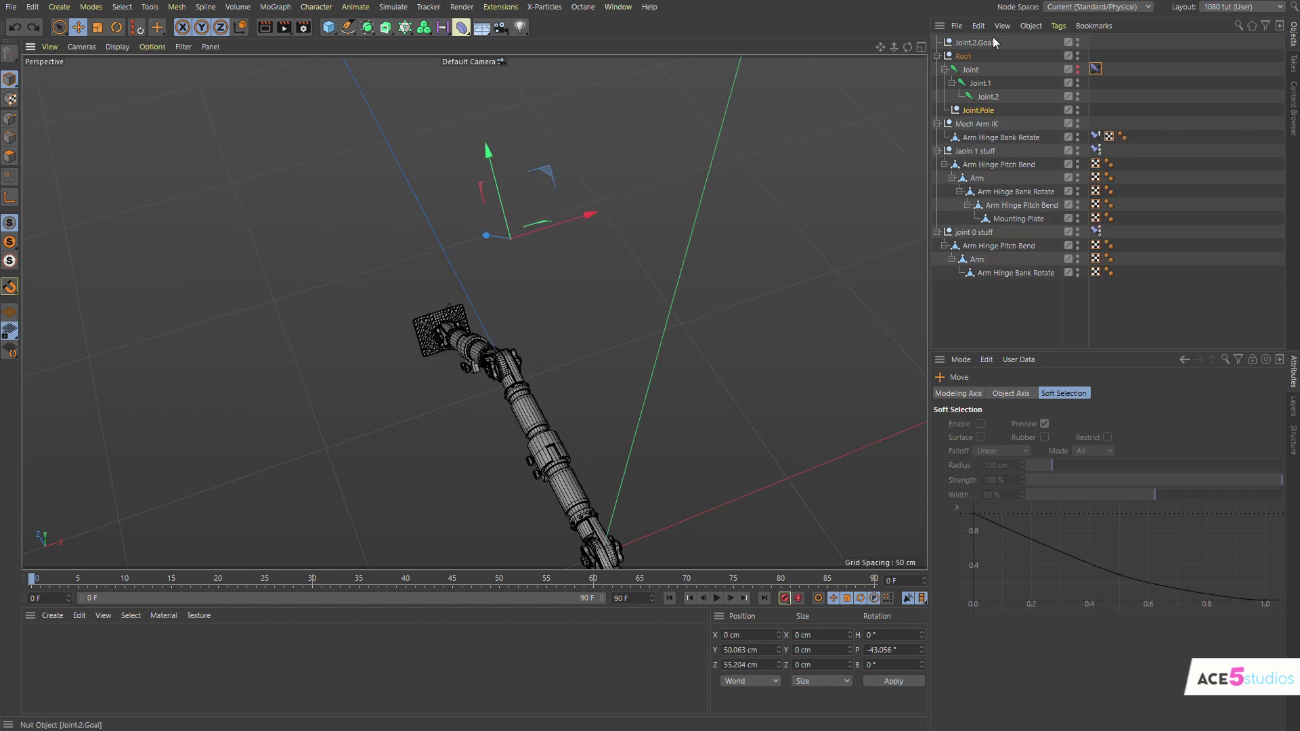
- Test-move Joint.2.Goal sideways to check the arm against the pole, then undo the move
click(976, 42)
drag(330, 408, 560, 379)
key(ctrl+z)
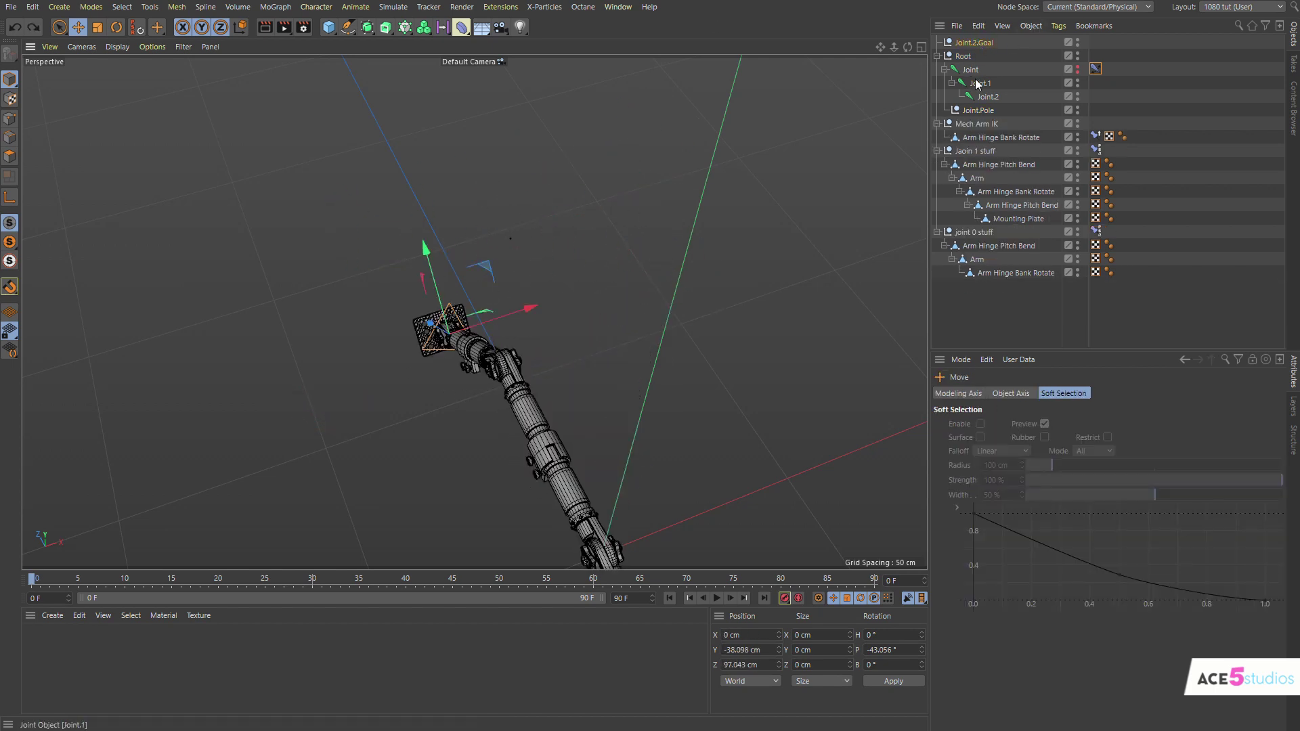
- Try parenting Joint.Pole under Joint.2.Goal, test-move the goal sideways, and undo that move
drag(983, 43, 976, 44)
click(975, 42)
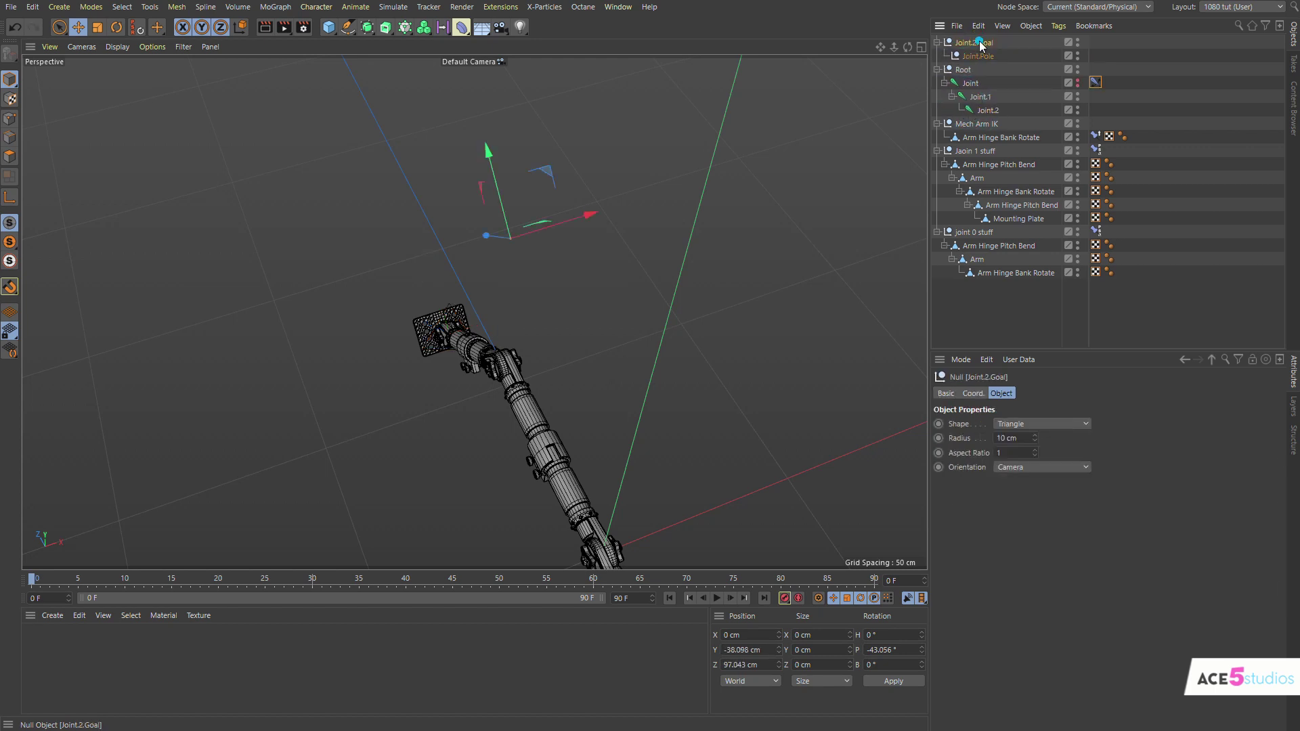
drag(348, 401, 596, 369)
key(ctrl+z)
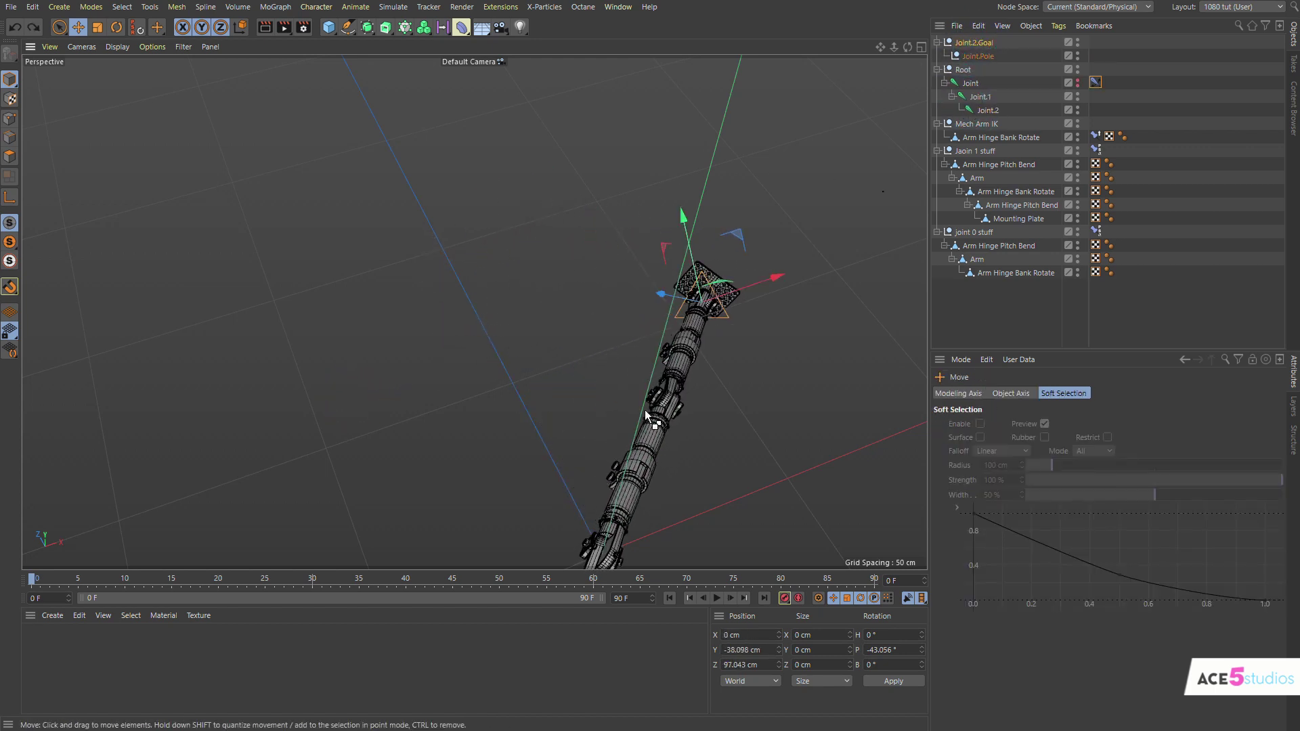
- Make Joint.Pole a child of the base Arm Hinge Bank Rotate under Mech Arm IK
alt+drag(668, 408, 779, 304)
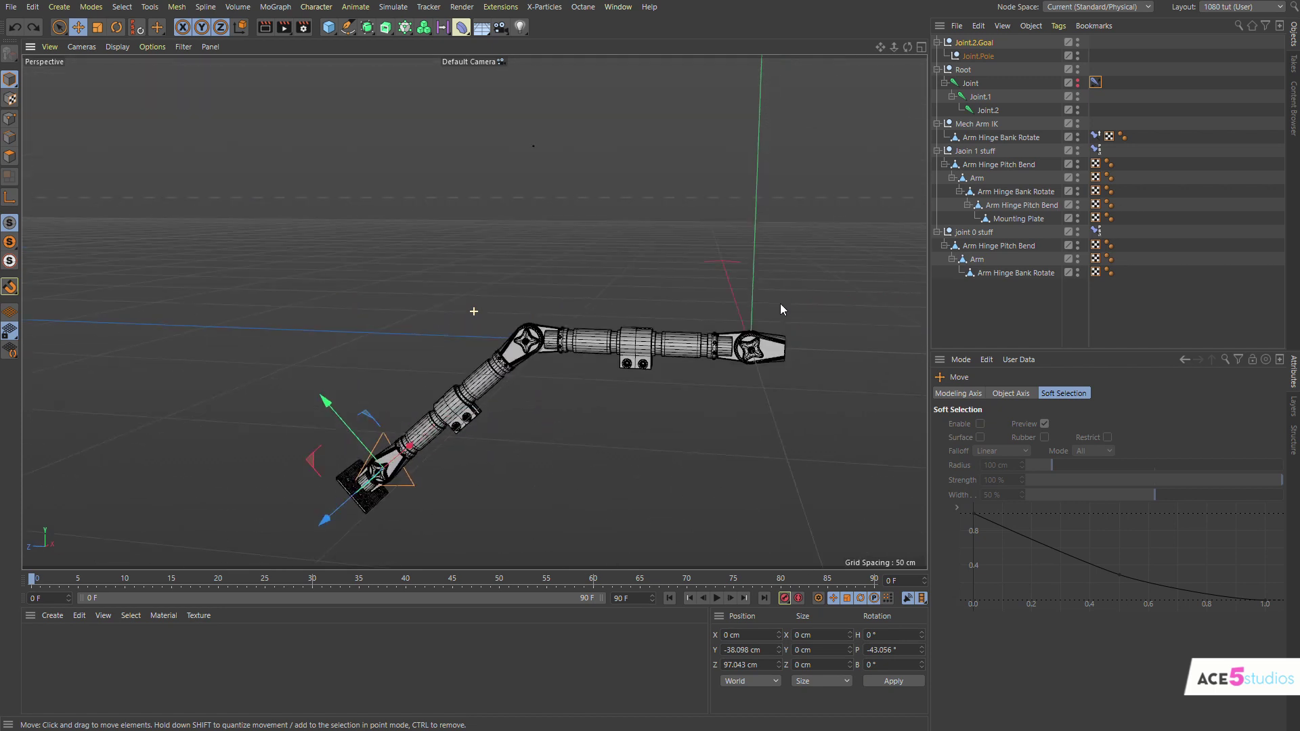
click(977, 58)
click(766, 342)
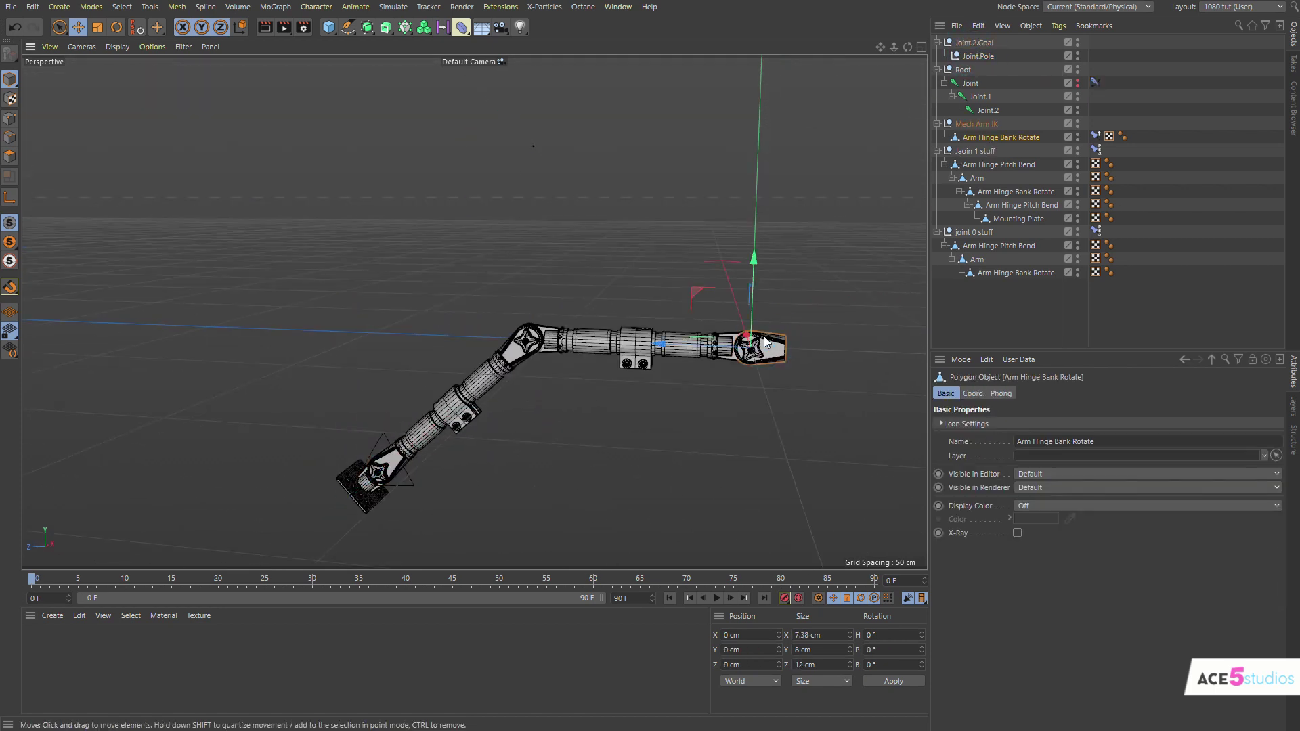
alt+drag(788, 173, 937, 202)
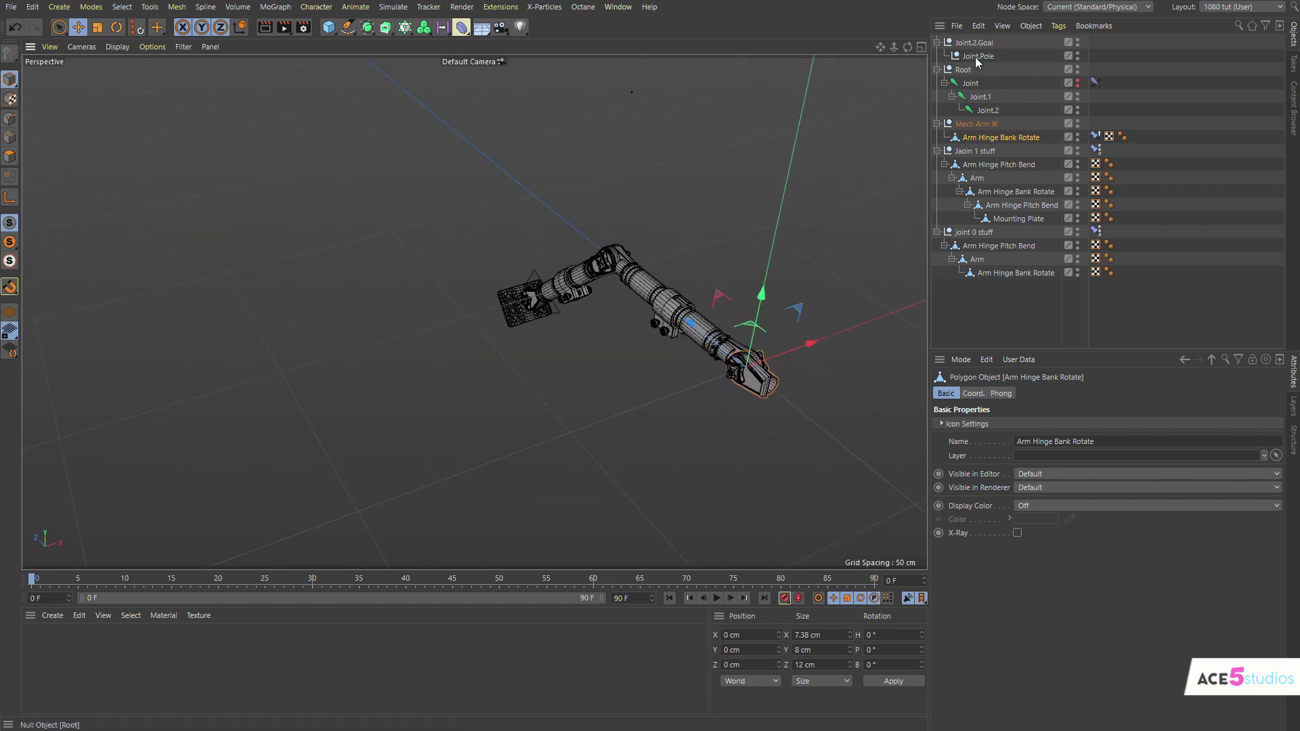
drag(976, 57, 989, 139)
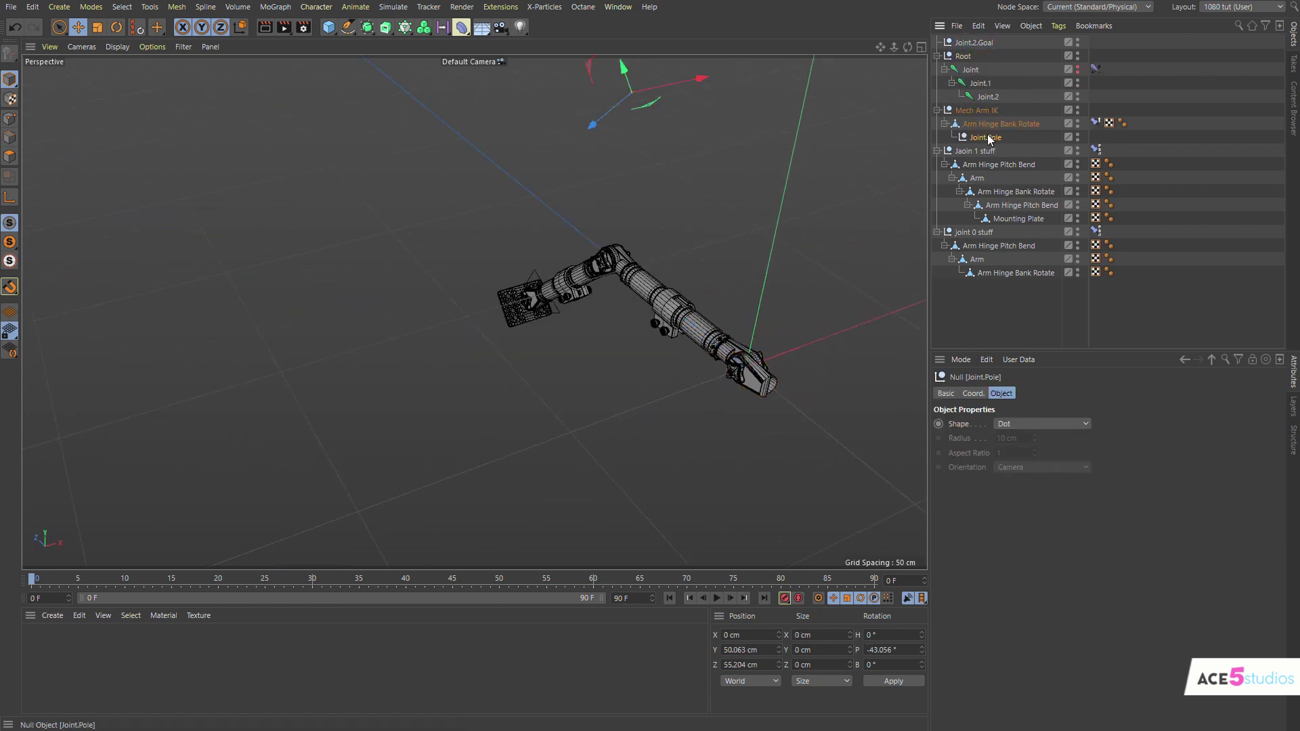
- Move Joint.Pole back along the arm so it sits above the base hinge
alt+drag(610, 230, 714, 157)
drag(371, 173, 545, 281)
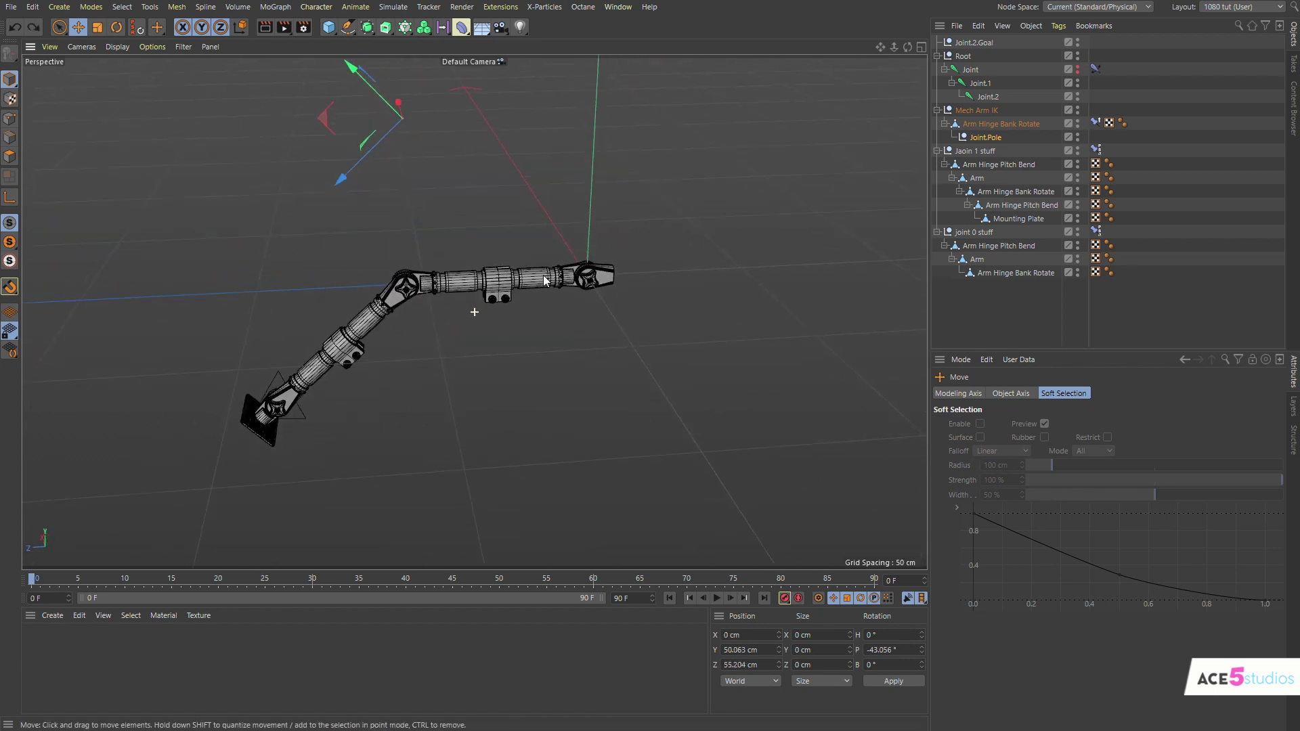
alt+middle_drag(544, 281, 580, 375)
drag(368, 222, 473, 310)
- Move Joint.2.Goal around to test how the arm bends and rotates with the repositioned pole, then undo the moves
click(973, 42)
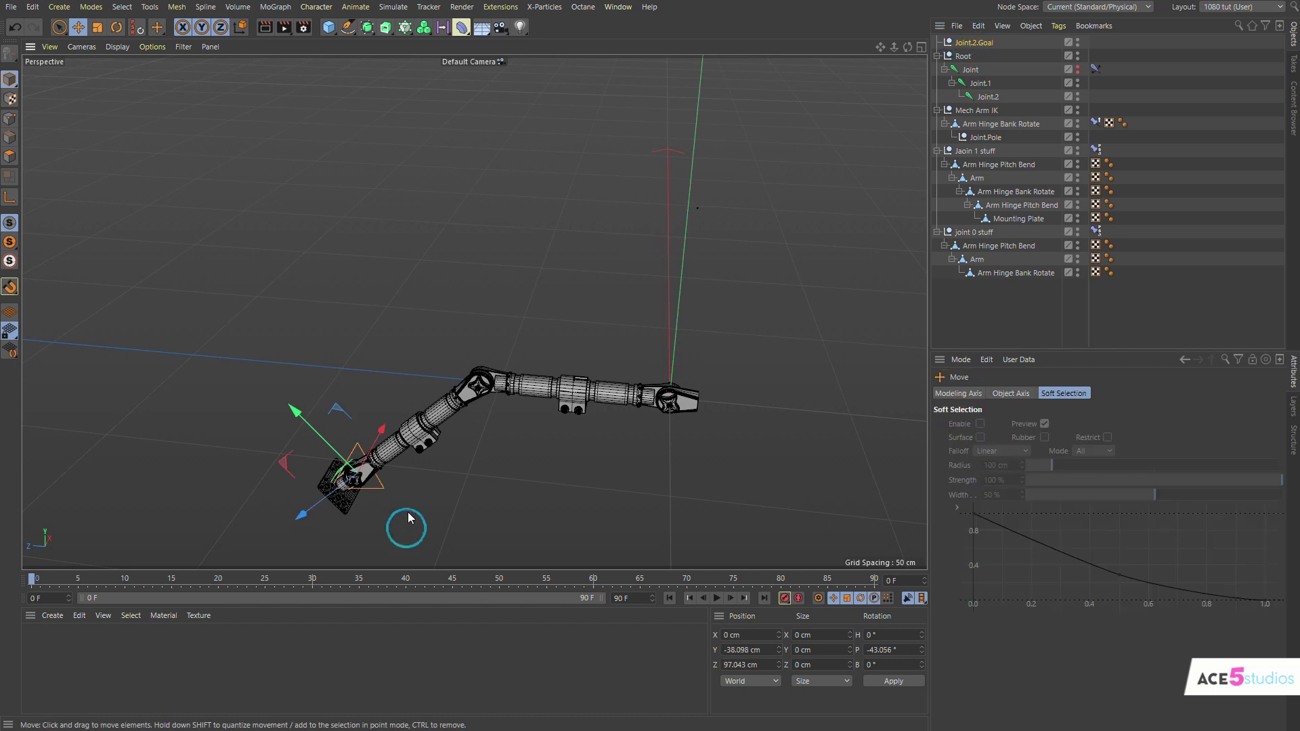
drag(409, 513, 629, 298)
alt+drag(632, 311, 569, 318)
drag(592, 317, 450, 399)
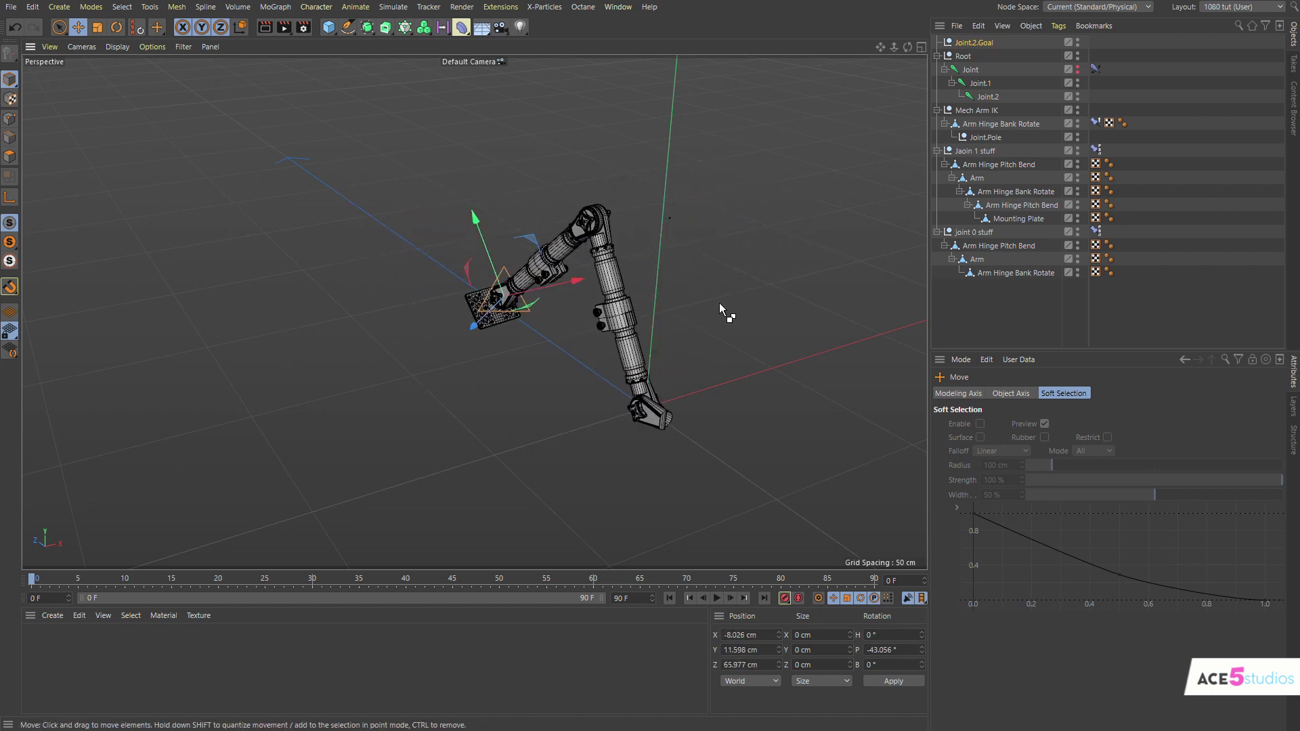
drag(722, 309, 657, 289)
key(ctrl+z)
- Freeze all of Joint.2.Goal's coordinates at its rest position
alt+drag(502, 372, 562, 373)
click(960, 42)
click(973, 393)
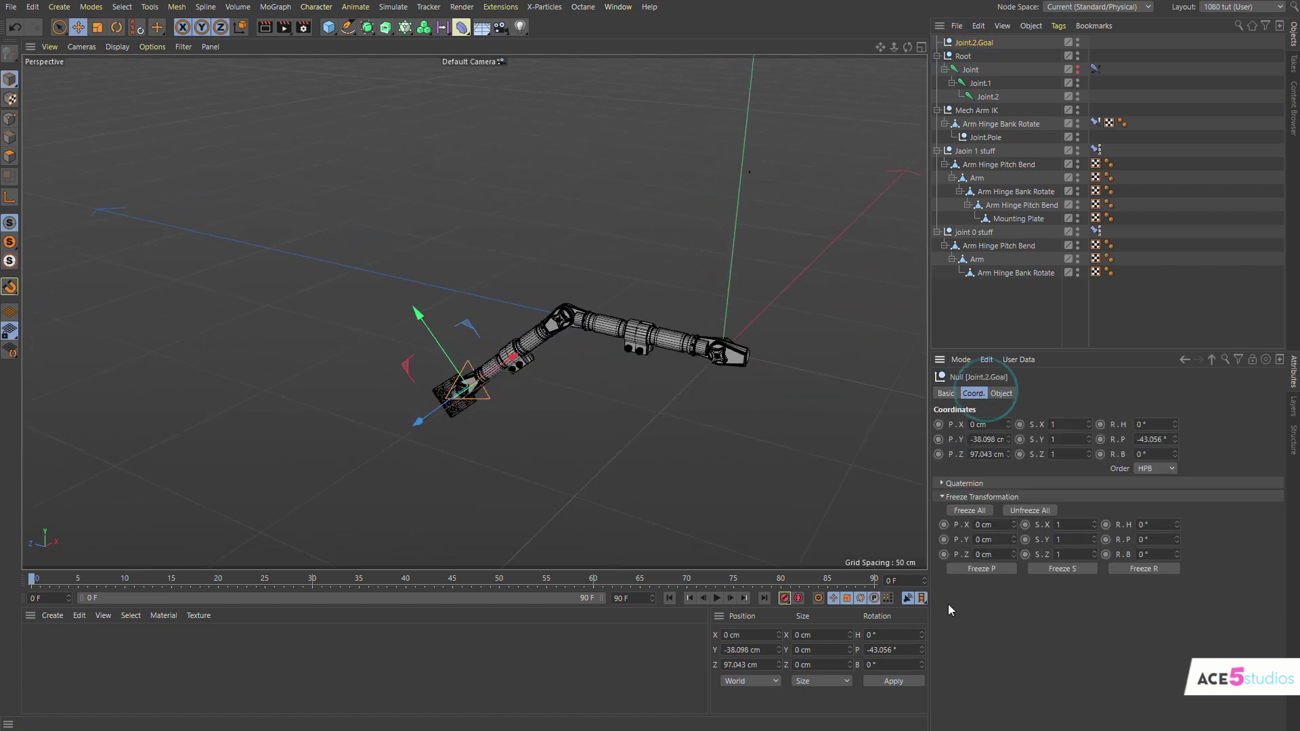
click(972, 512)
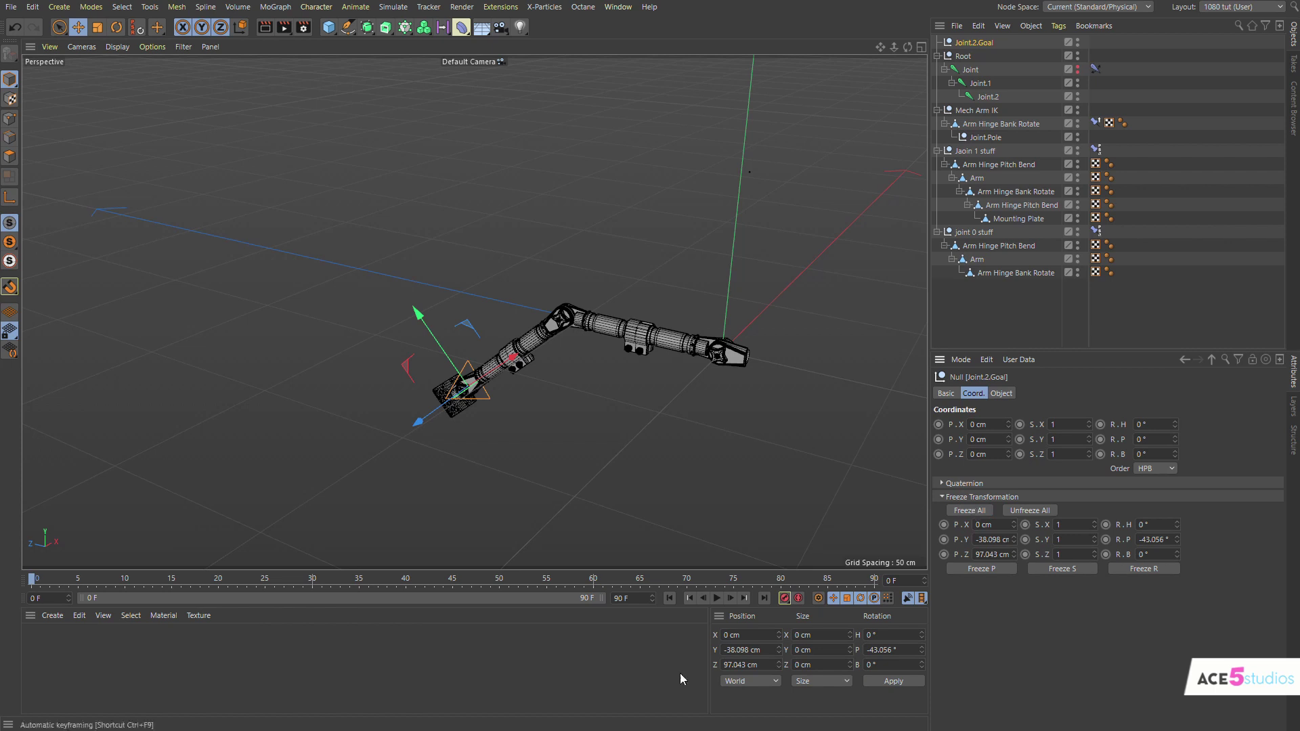
- Test-move Joint.2.Goal up and sideways, then return it to its frozen rest position with the Reset PSR command
click(979, 42)
alt+drag(490, 427, 545, 413)
drag(539, 450, 587, 274)
alt+drag(588, 274, 519, 306)
key(shift+c)
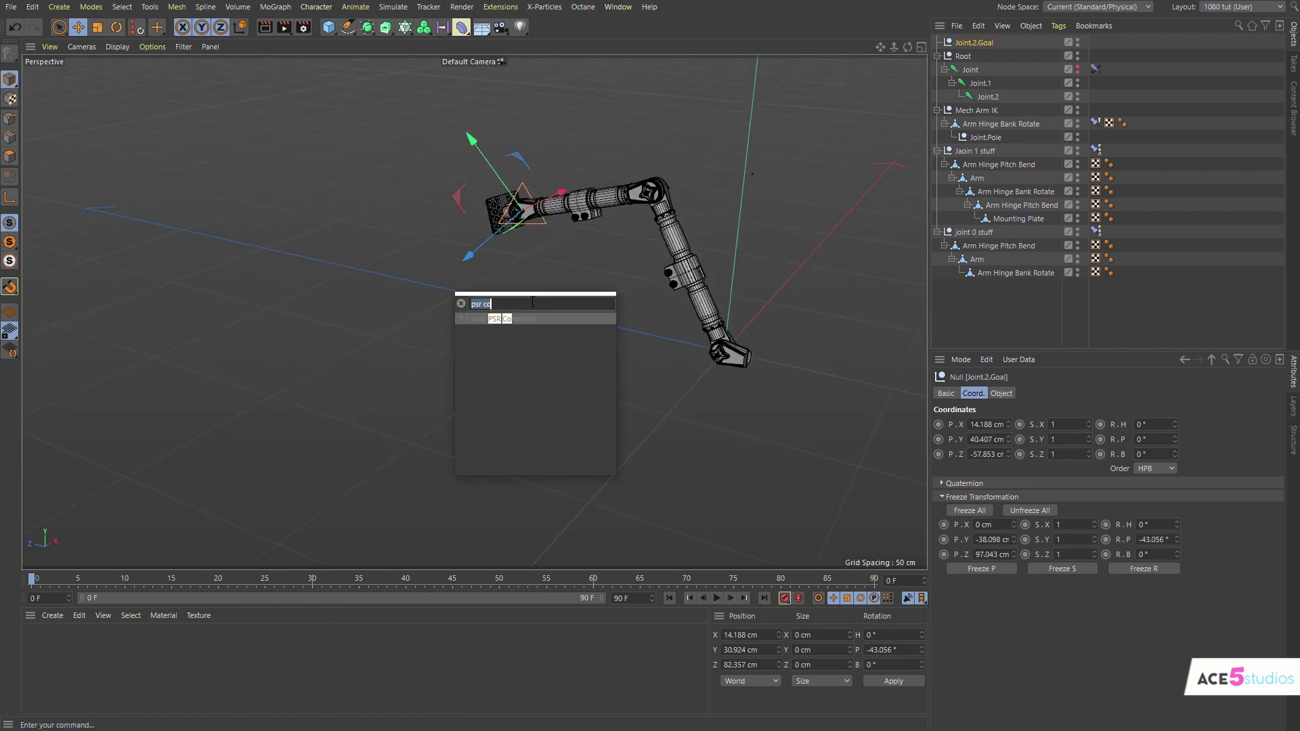
text(reset)
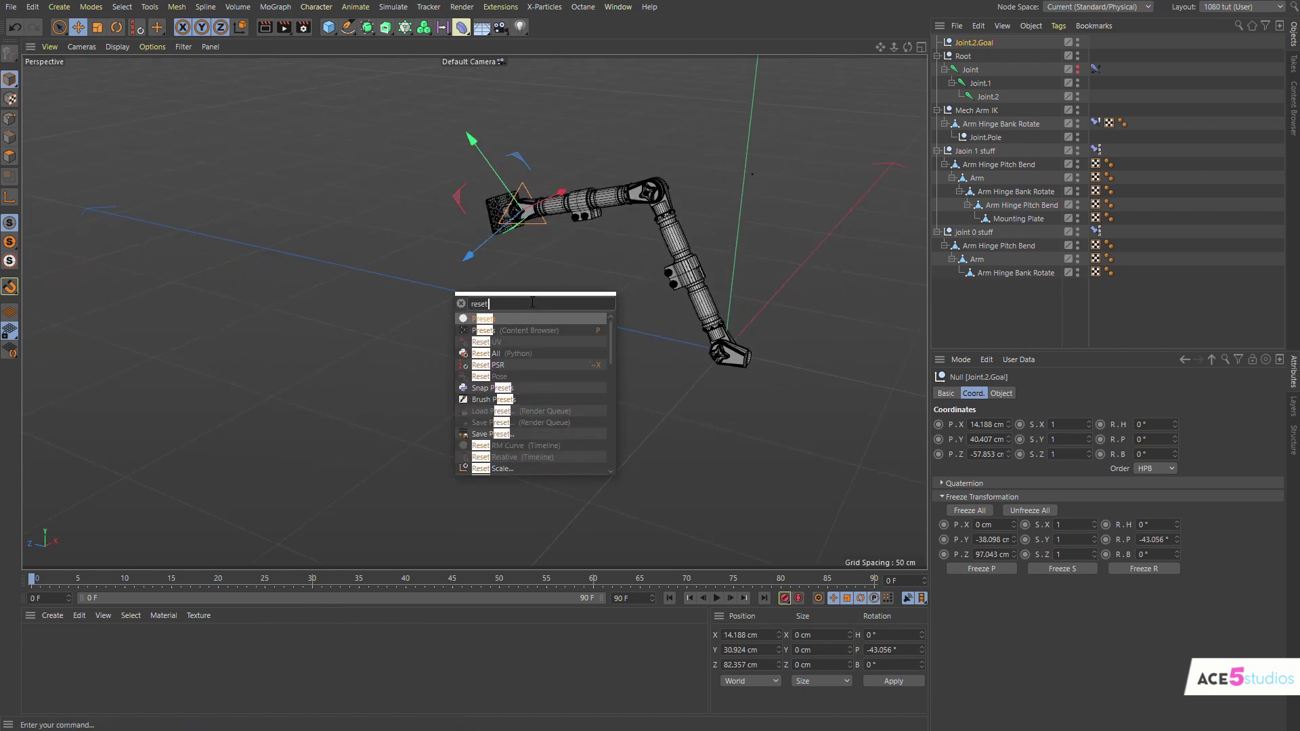
text( psr)
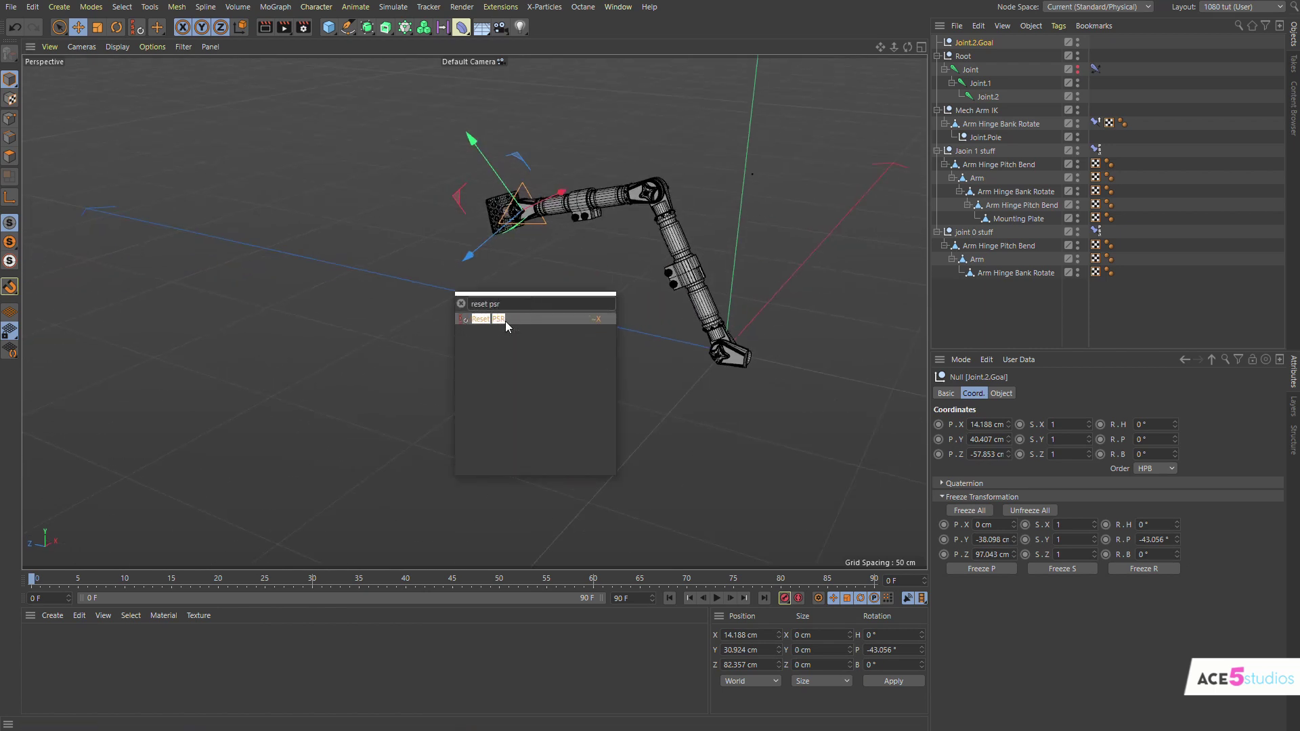
click(505, 321)
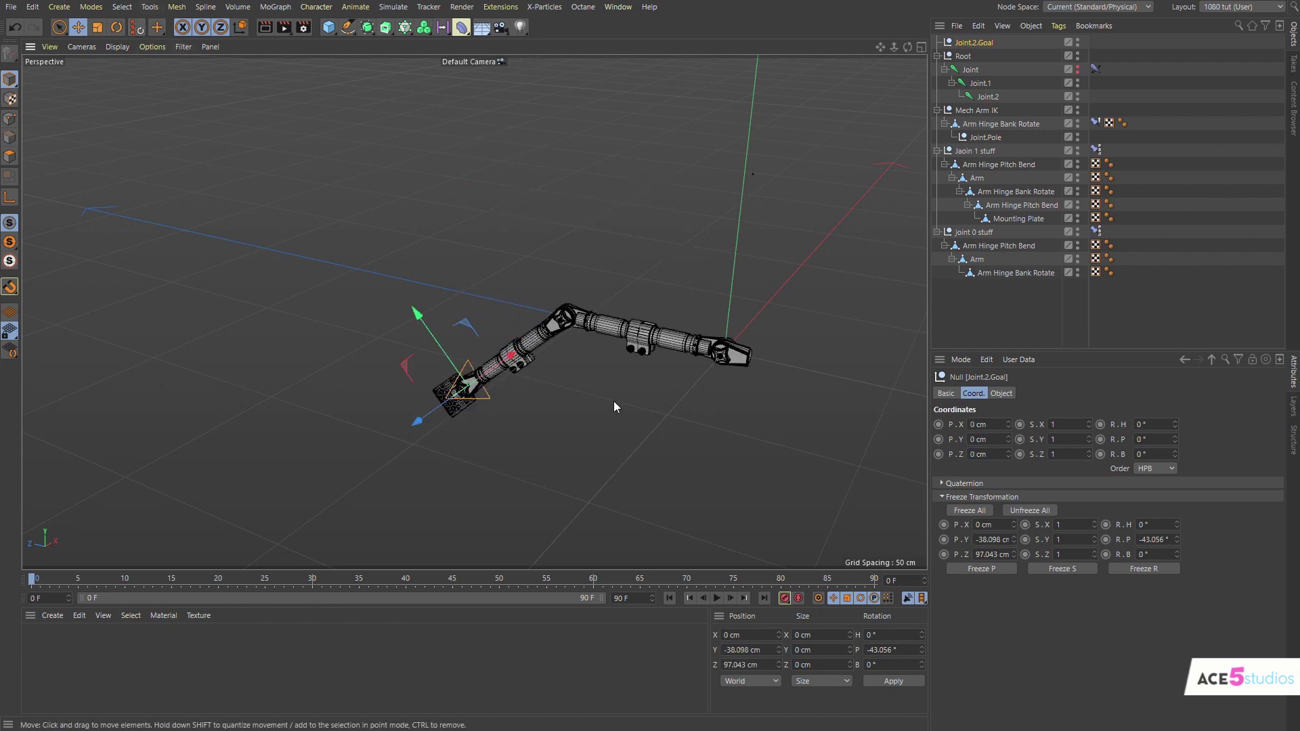
- Record a keyframe for Joint.2.Goal at frame 0, then raise it to about Y 21 cm, Z 75 cm and key it at frame 15
alt+drag(466, 385, 528, 368)
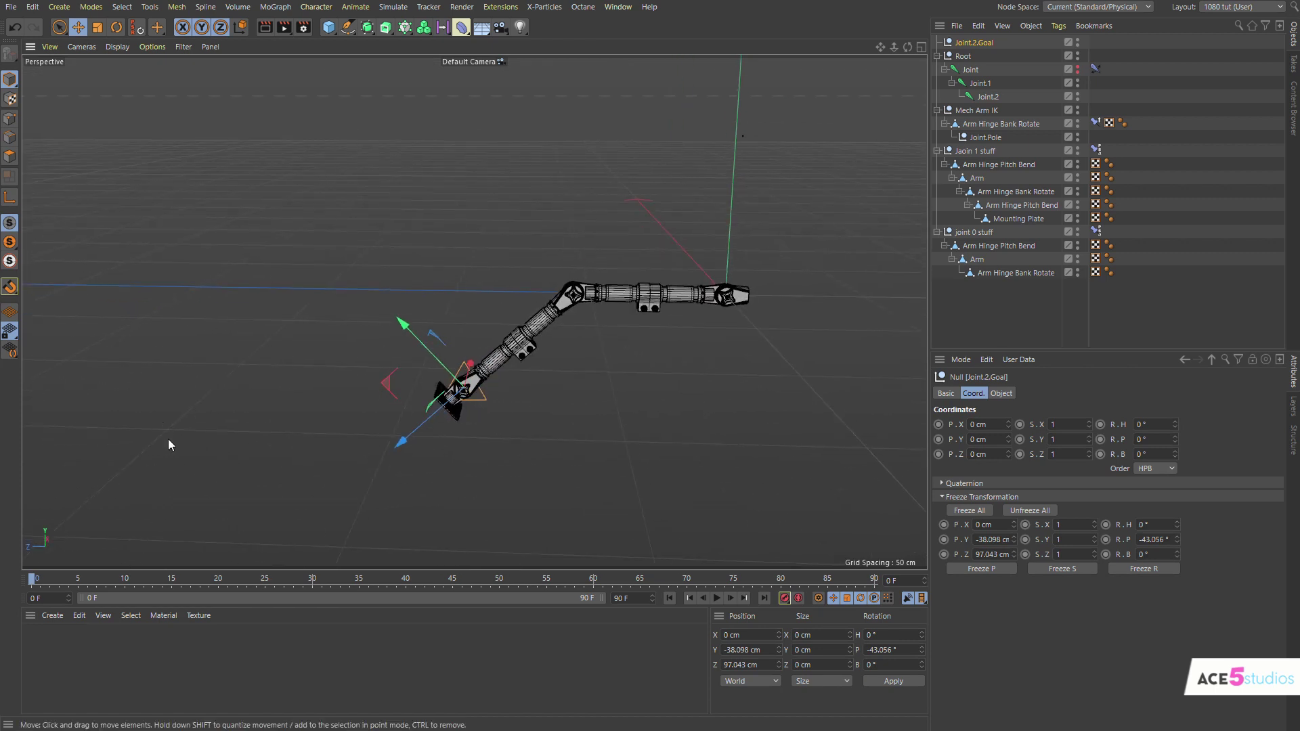
click(785, 599)
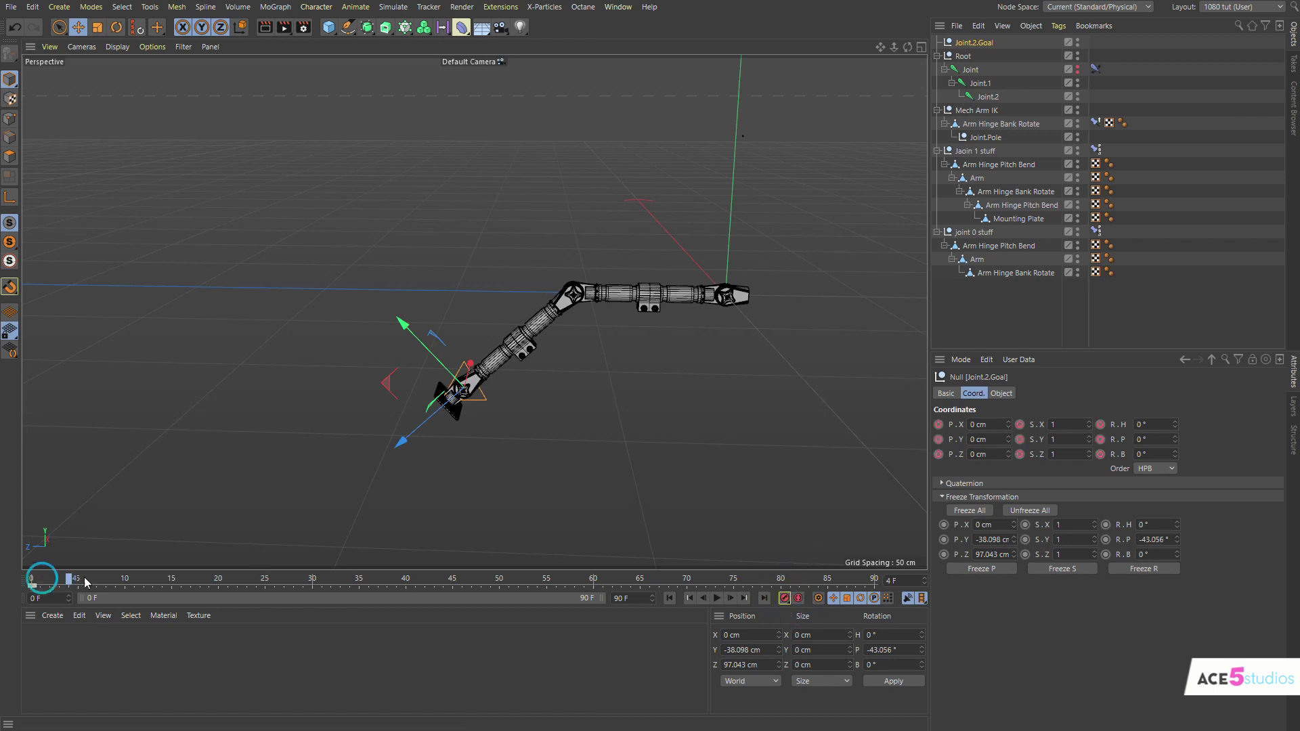
drag(178, 580, 171, 580)
key(e)
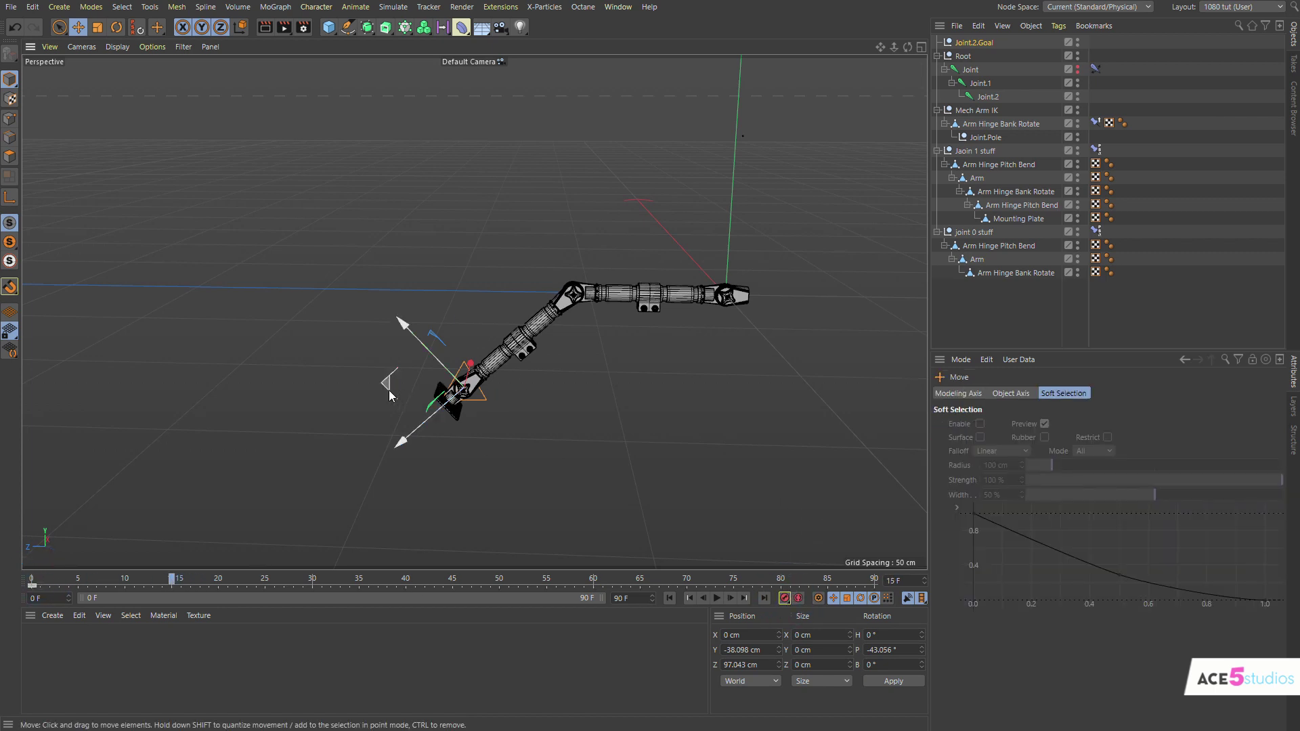
drag(389, 390, 446, 258)
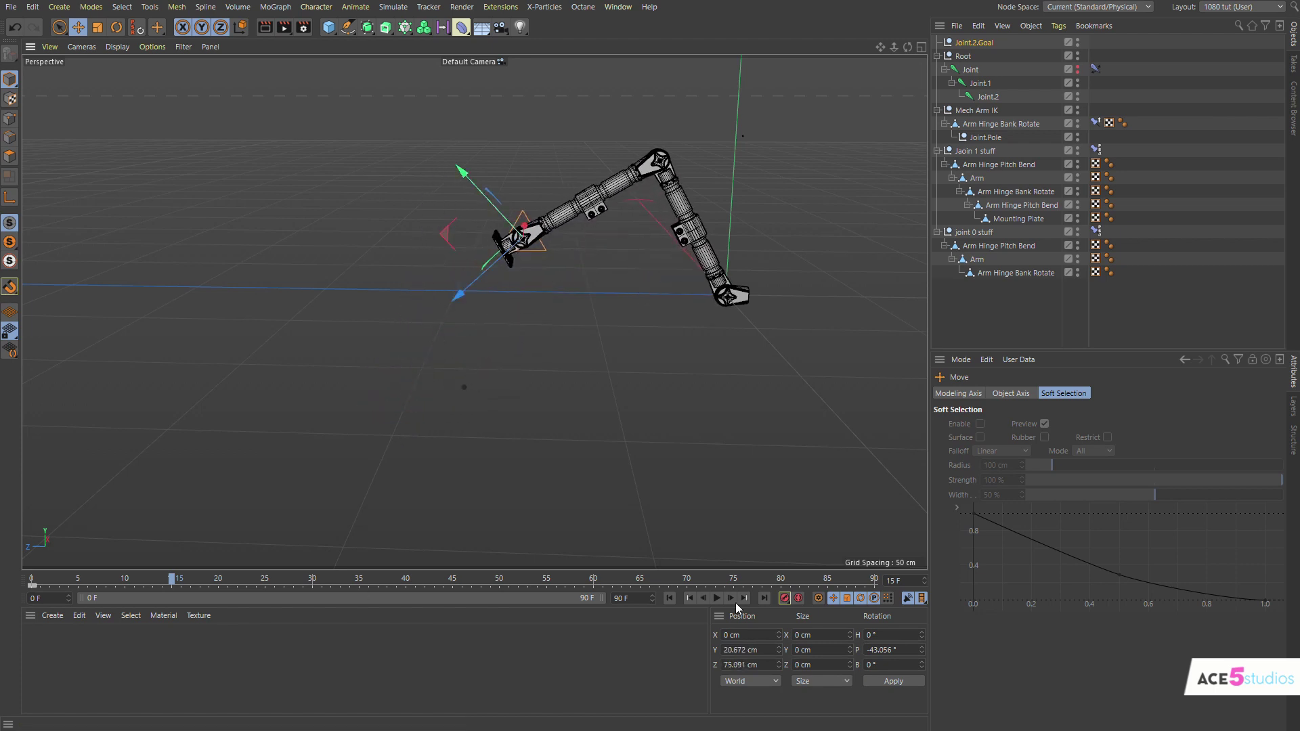
click(782, 600)
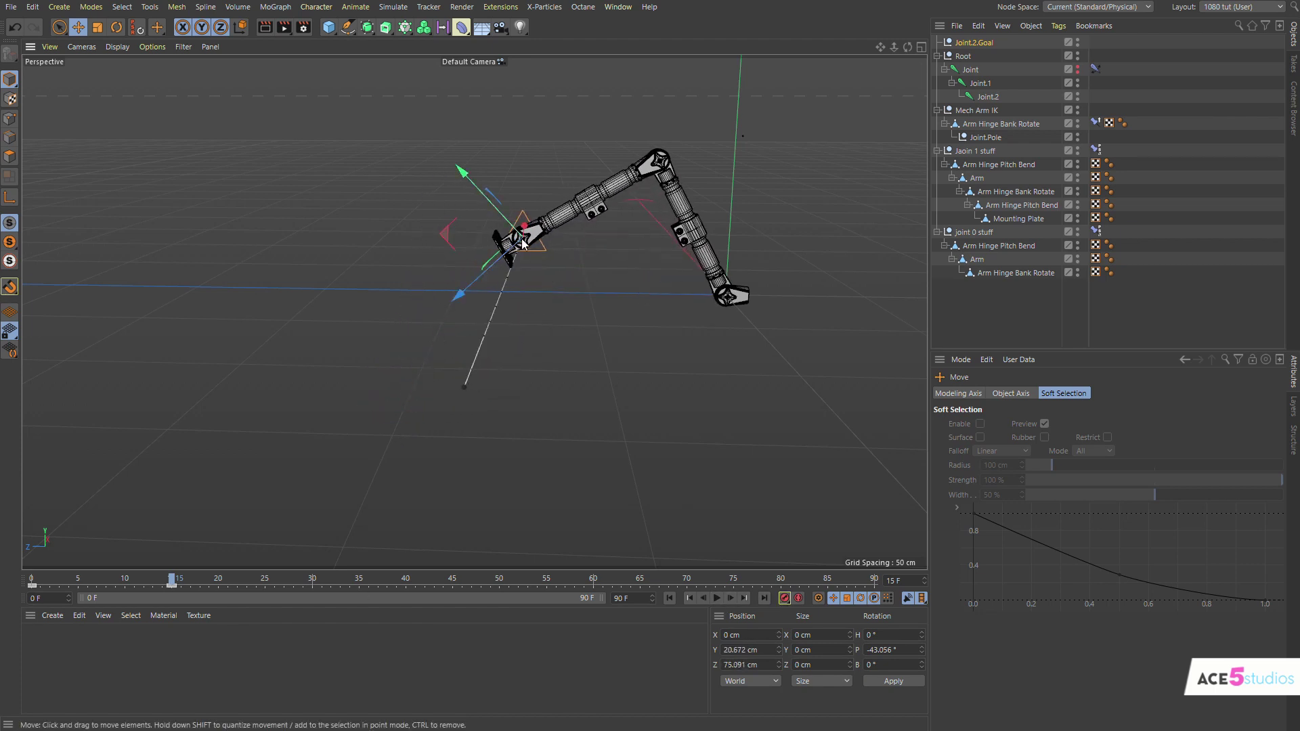
- Try moving Joint.2.Goal to about X 70, Y 38, Z 49 cm at frame 15 and recording that pose
alt+drag(522, 232, 724, 266)
alt+right_drag(575, 250, 660, 245)
drag(396, 223, 107, 164)
alt+drag(359, 203, 575, 314)
alt+middle_drag(786, 417, 636, 291)
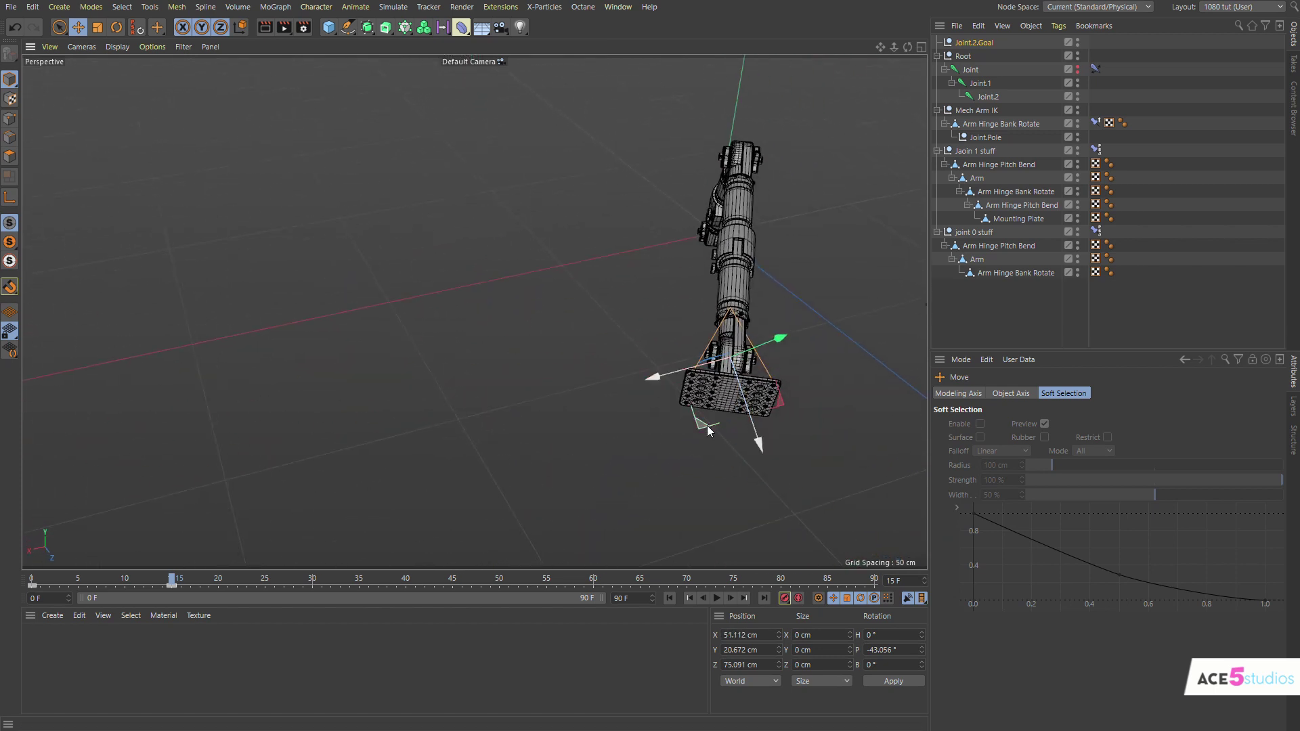
drag(705, 426, 609, 337)
alt+drag(610, 336, 760, 458)
click(786, 598)
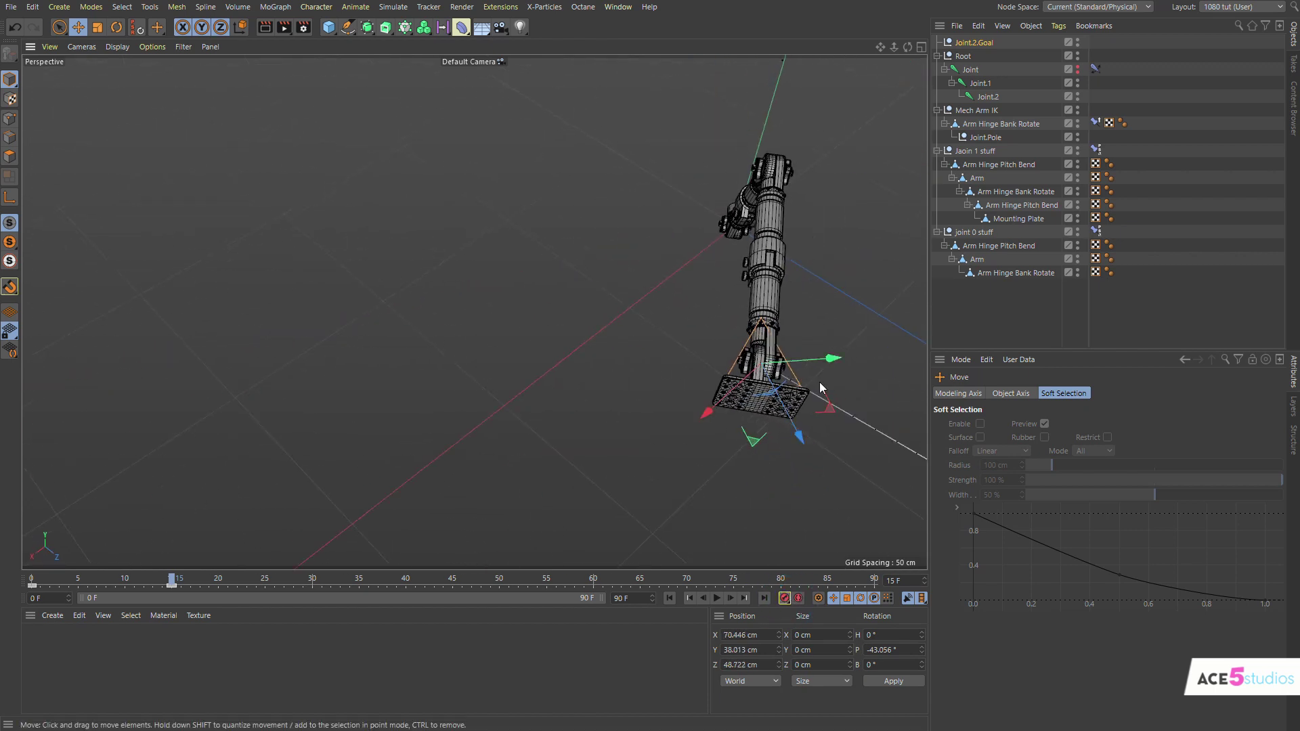
- Keyframe Joint.2.Goal in a sideways pose at frame 34 and scrub through the animation back to frame 0
alt+drag(821, 386, 474, 420)
drag(176, 583, 271, 582)
alt+drag(429, 351, 592, 326)
key(f)
key(f)
key(f)
key(f)
key(f)
key(f)
key(f)
key(f)
key(f)
key(f)
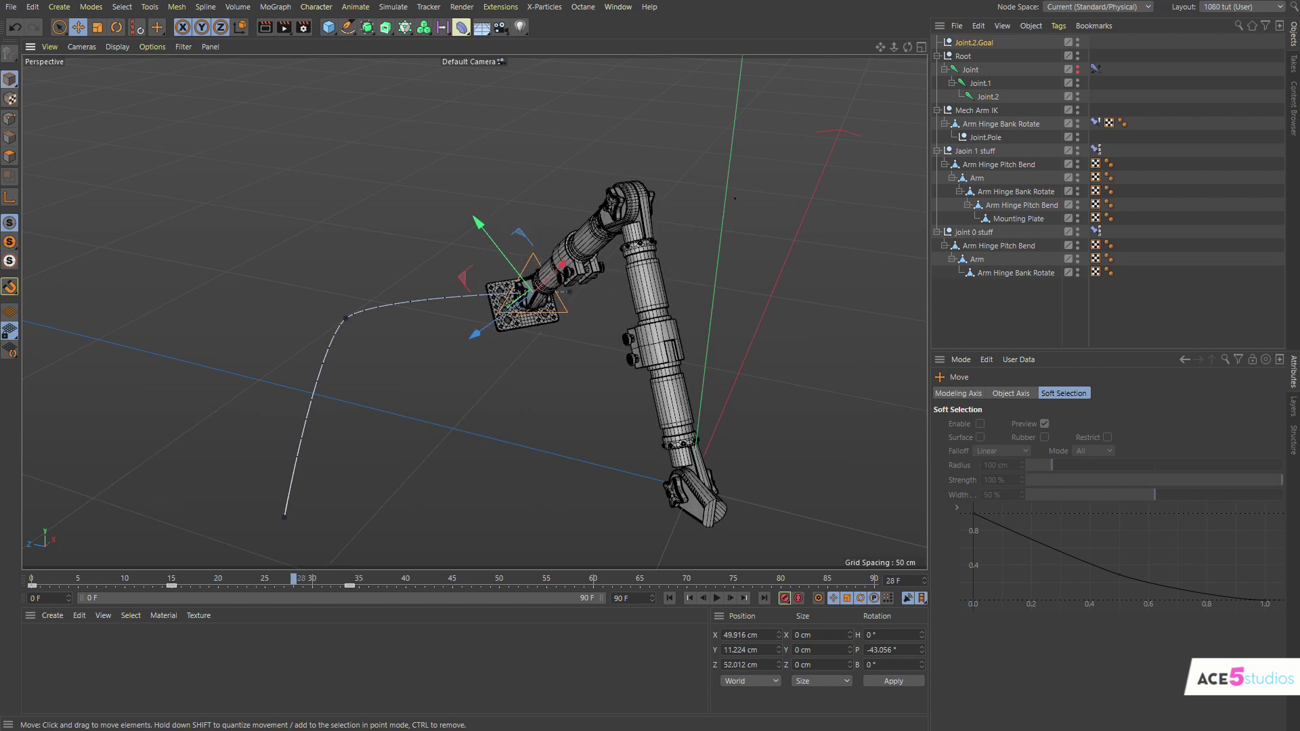
drag(256, 581, 32, 581)
- Examine the middle hinge and the adjoining arm segments up close from several angles
alt+middle_drag(295, 496, 625, 323)
alt+right_drag(624, 322, 705, 314)
alt+middle_drag(705, 314, 402, 364)
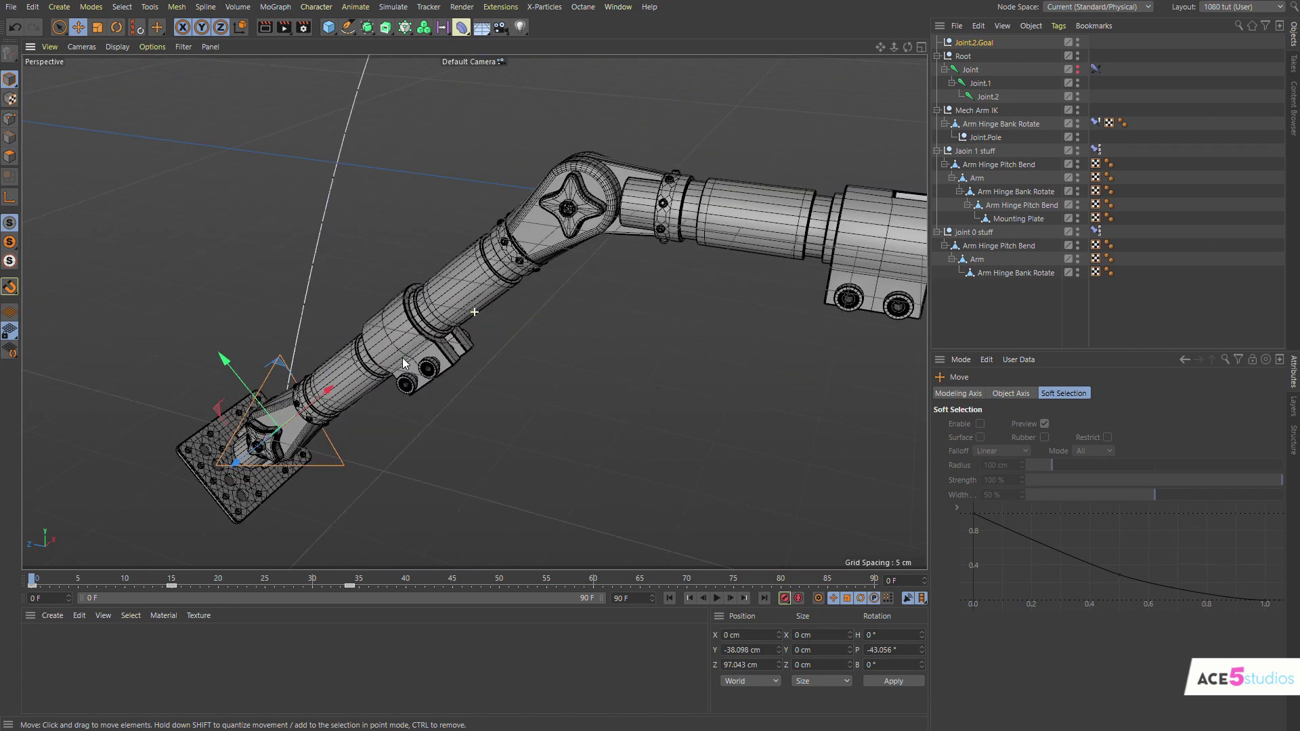
click(671, 189)
alt+drag(670, 189, 639, 190)
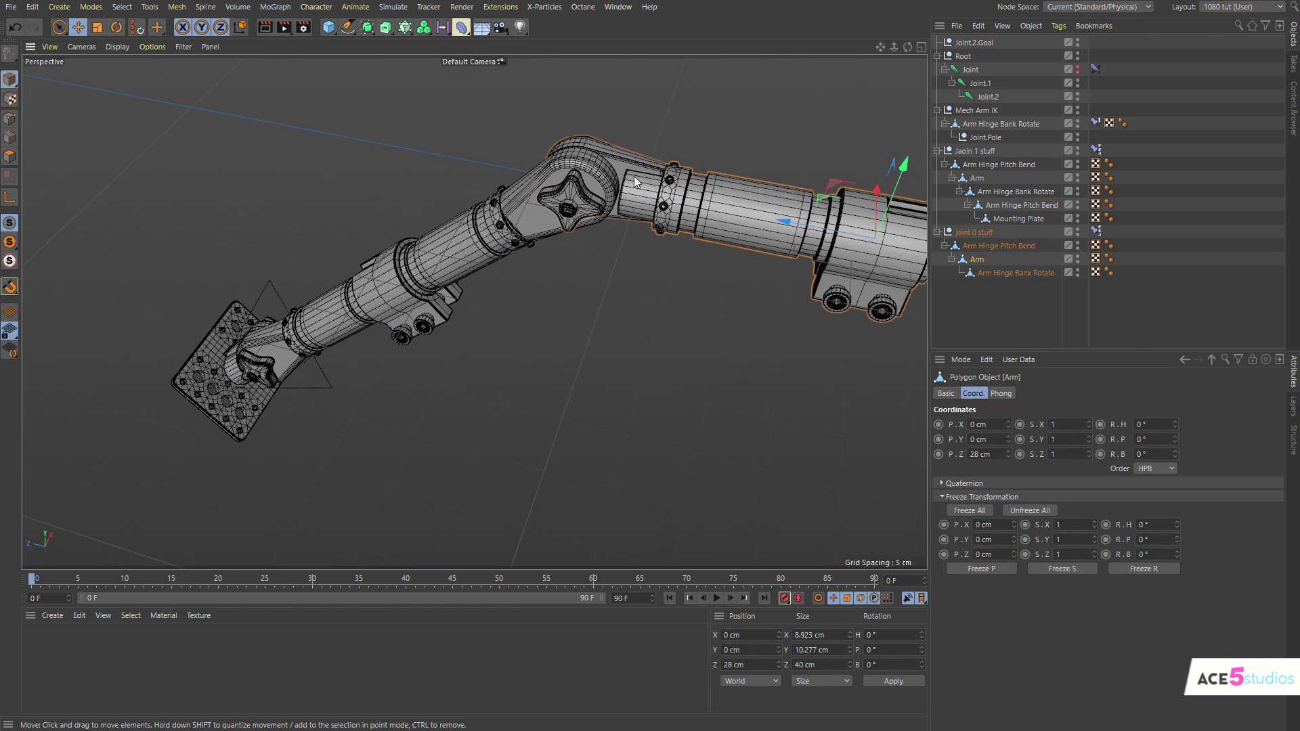
alt+right_drag(635, 198, 597, 203)
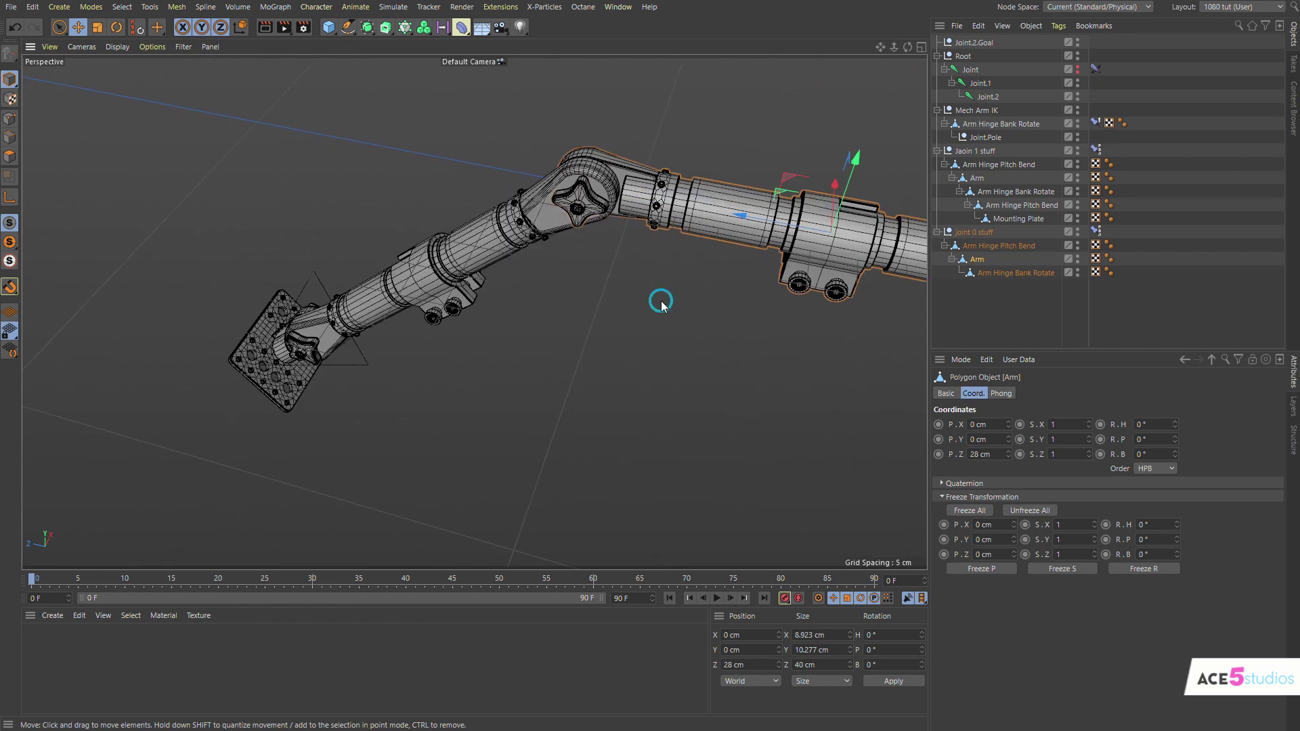
click(661, 301)
alt+drag(546, 245, 584, 191)
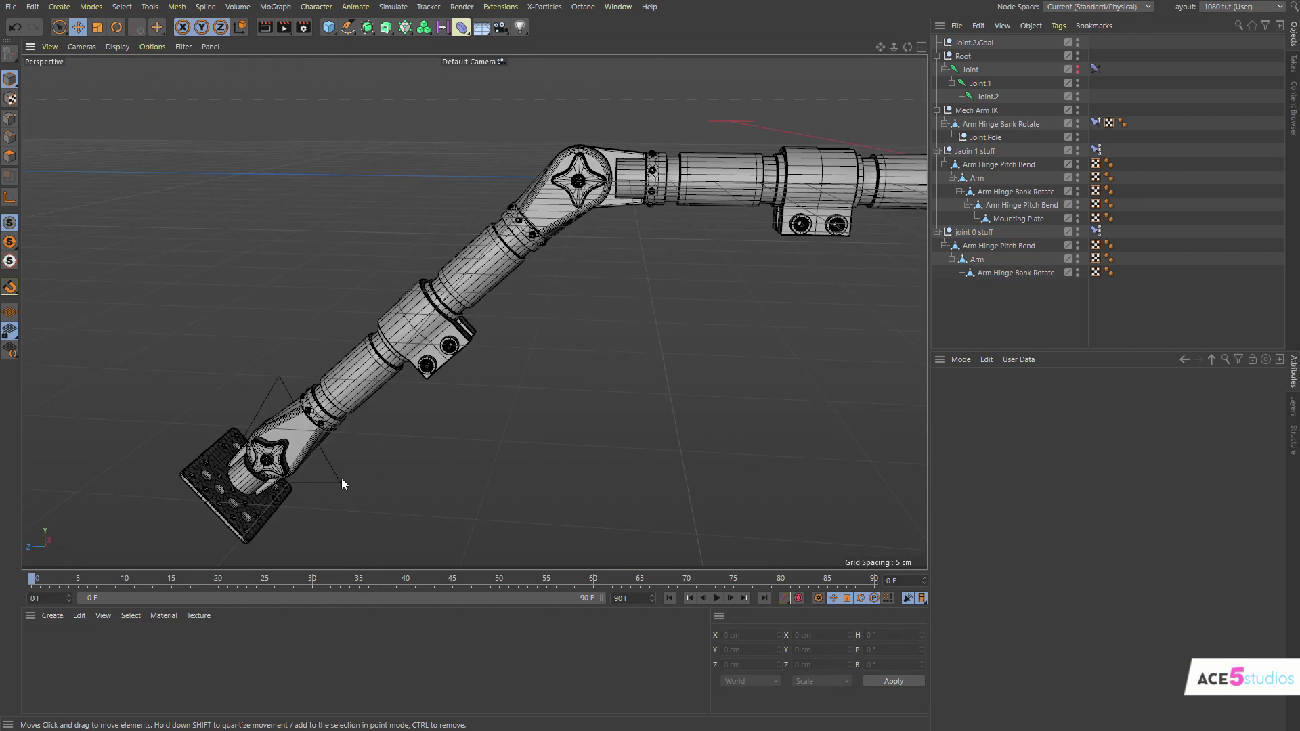
- Test-rotate the Arm Hinge Pitch Bend that carries the Mounting Plate, and undo the rotation
click(335, 480)
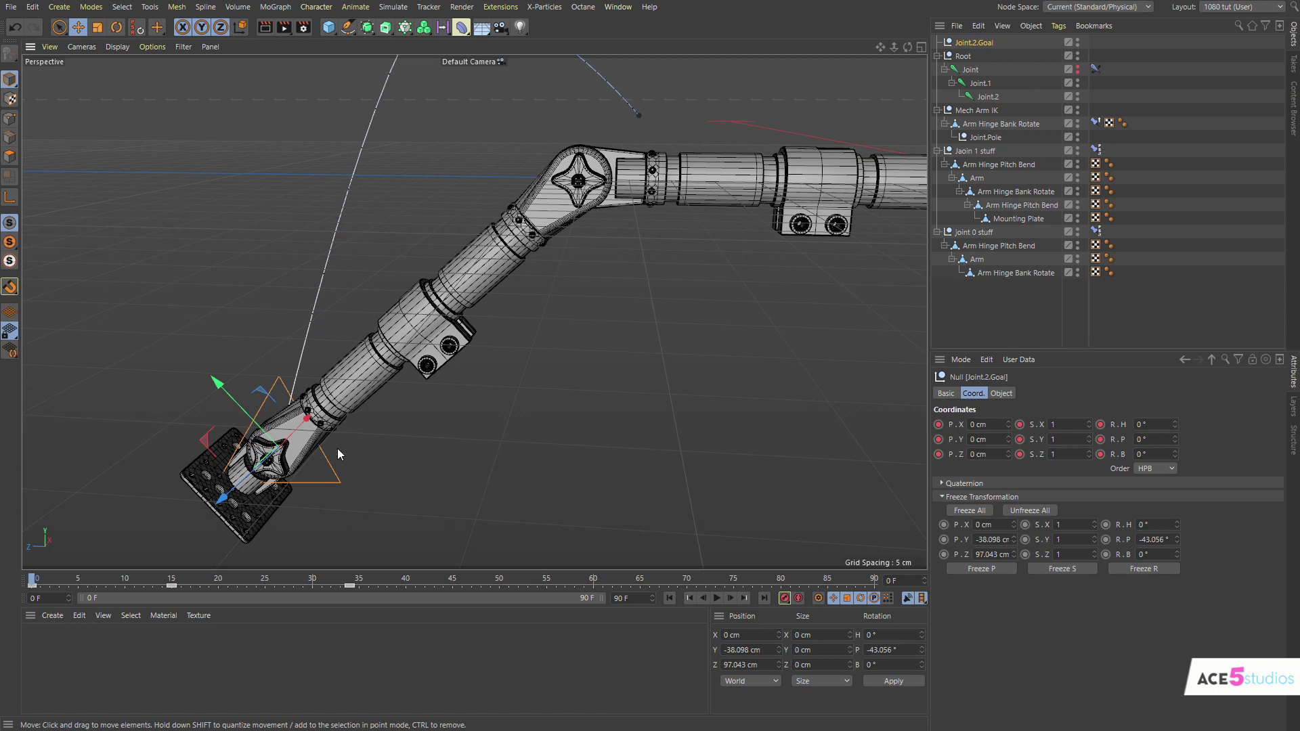
key(r)
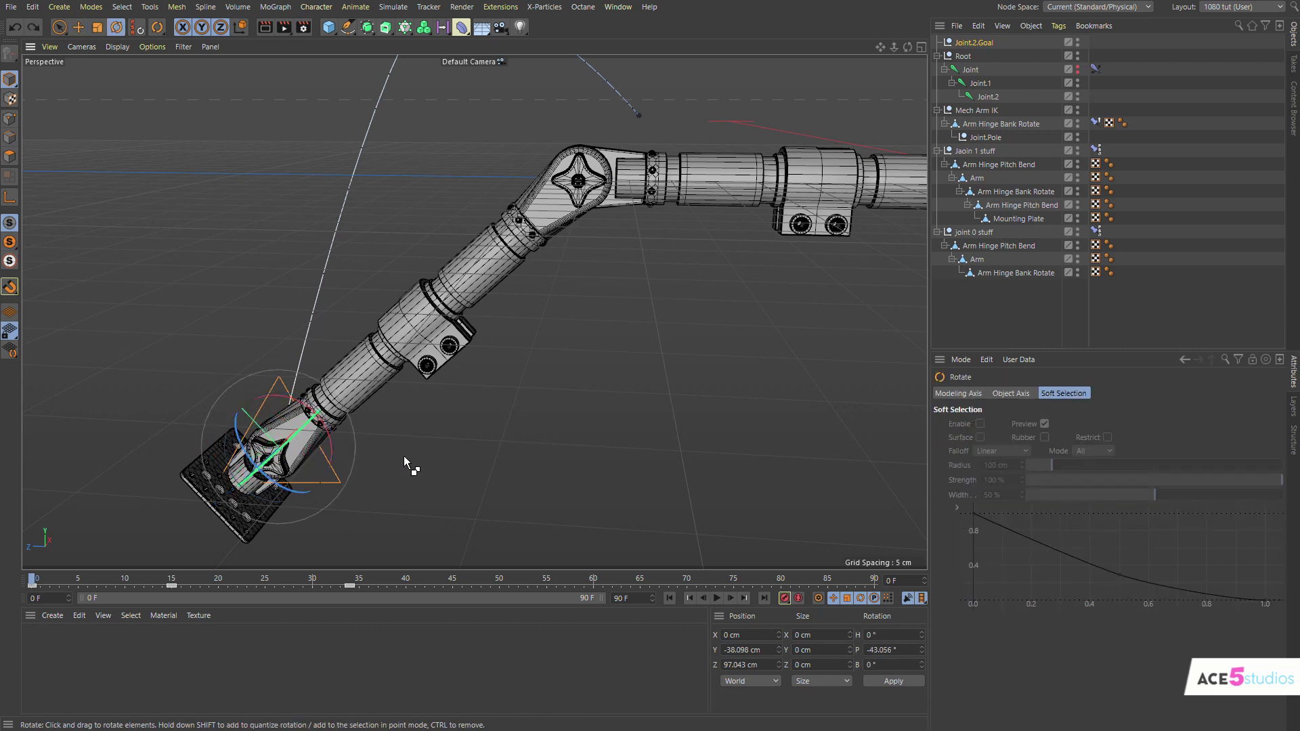
alt+drag(404, 459, 582, 366)
alt+drag(487, 365, 418, 429)
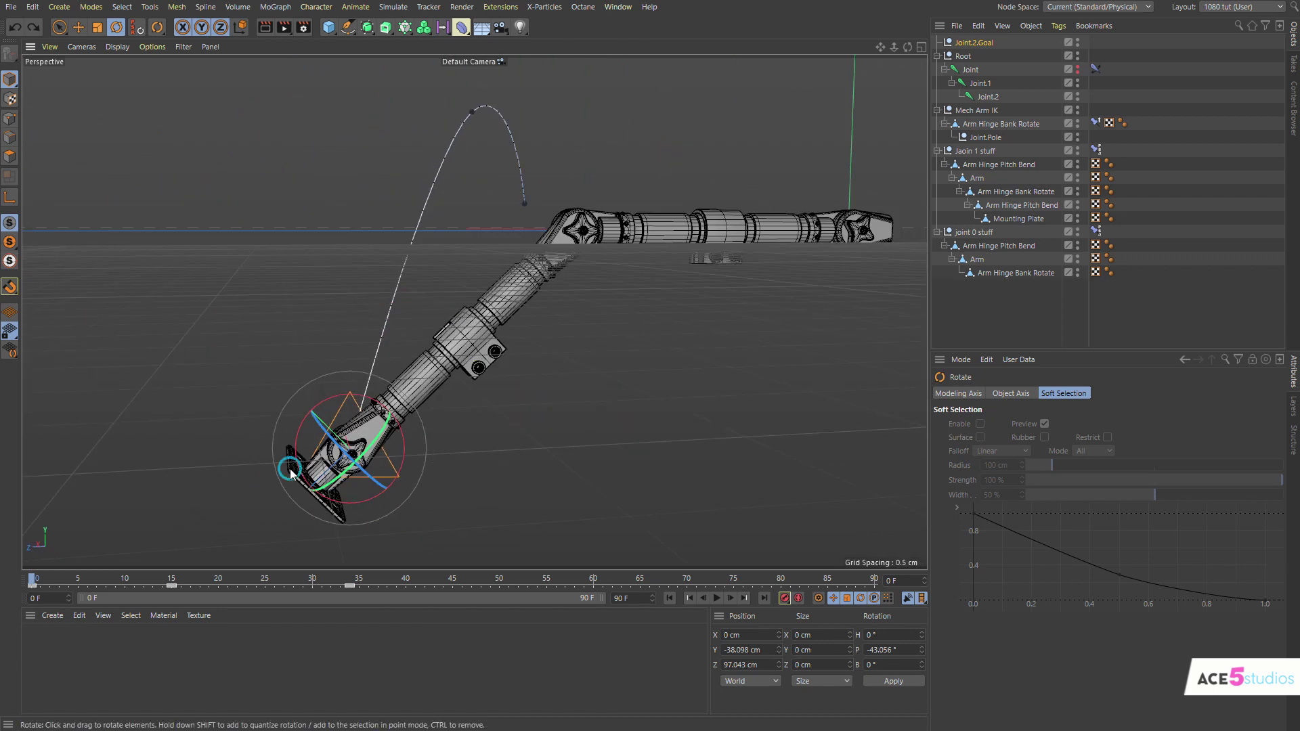
click(318, 466)
click(1016, 192)
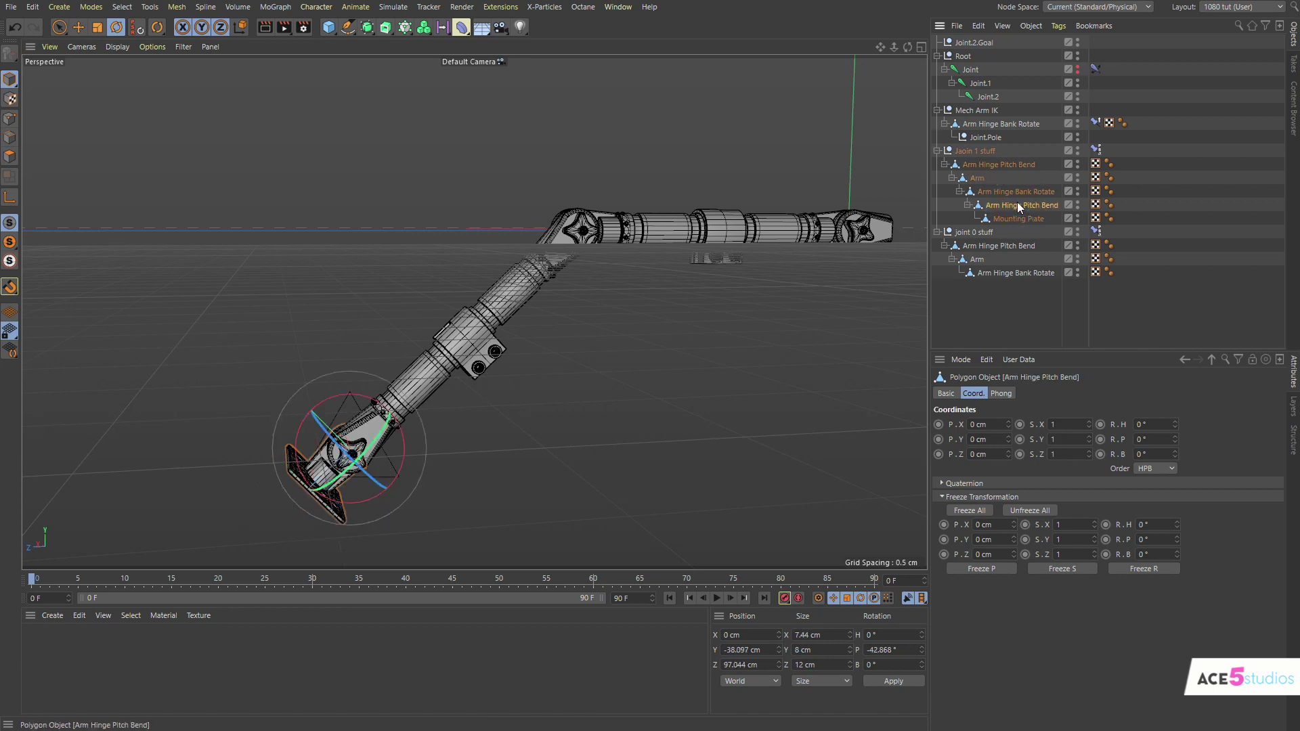
key(r)
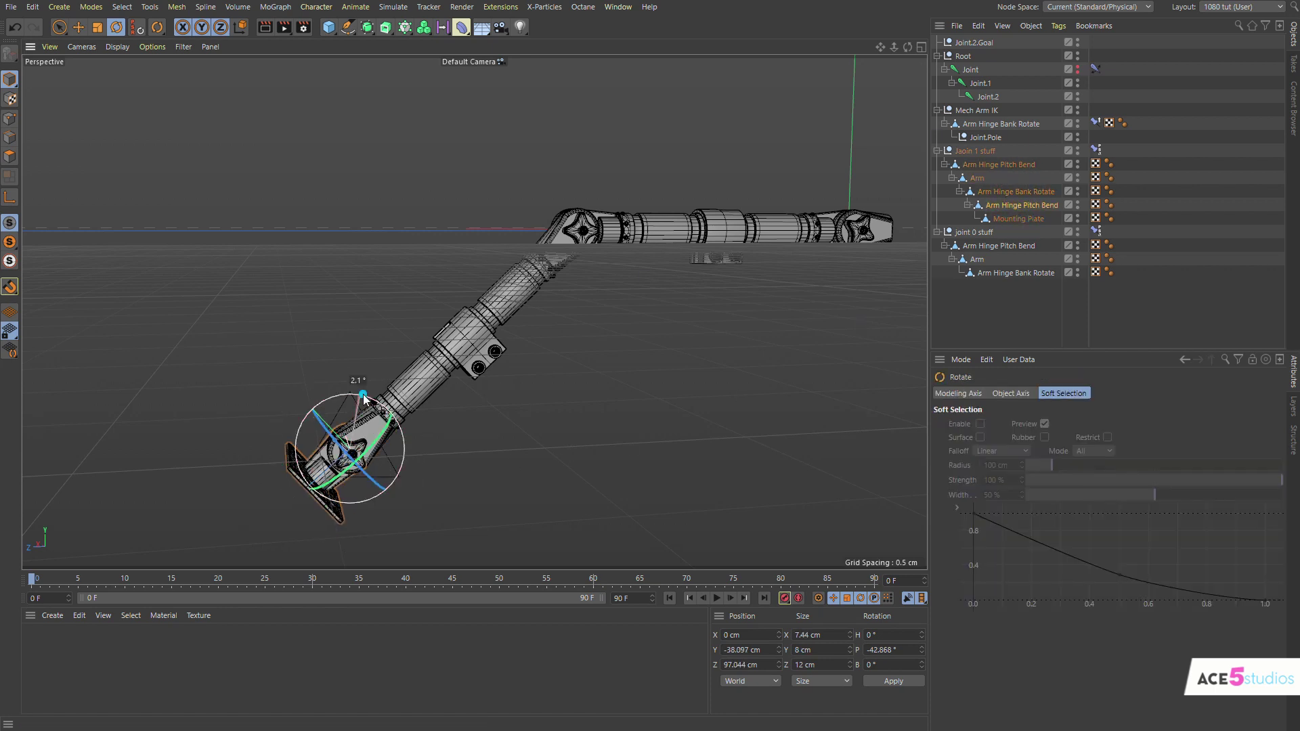
drag(382, 420, 330, 346)
key(ctrl+z)
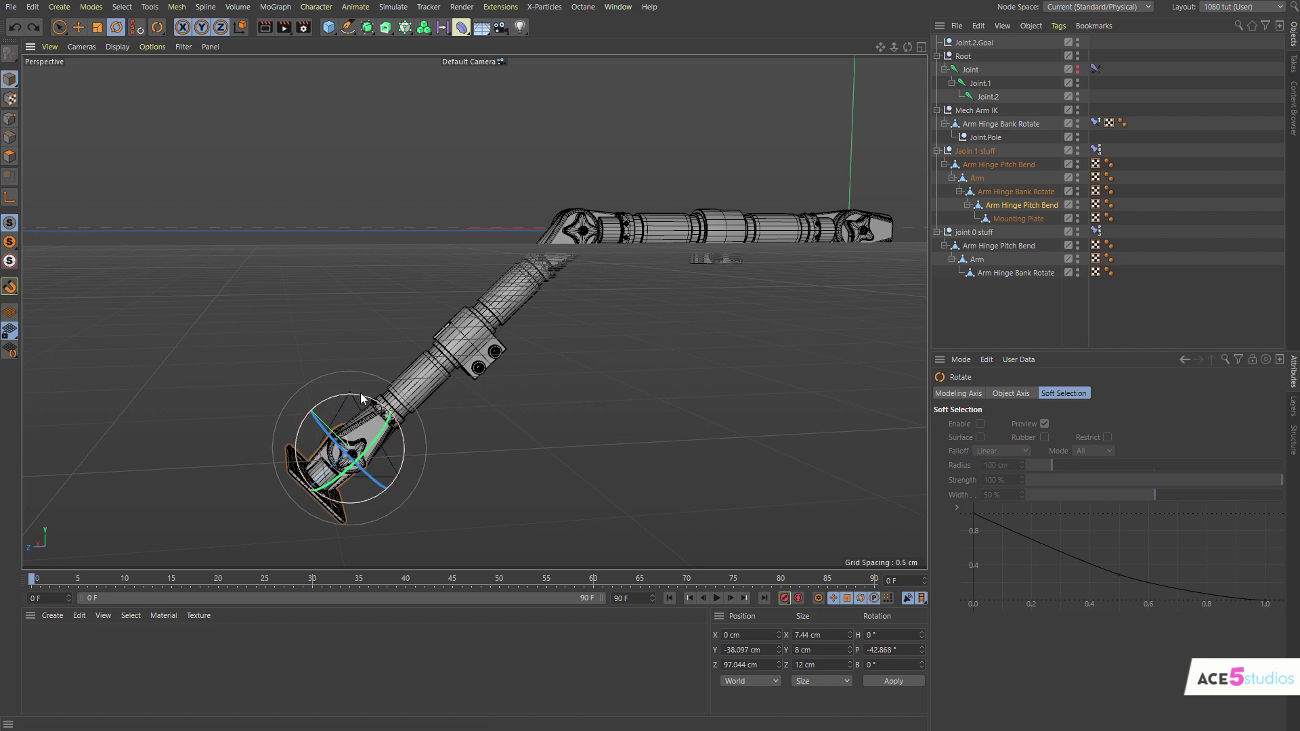
- Create a Null as a child of Joint.2.Goal and add a PSR constraint to it targeting Joint.2.Goal
click(963, 42)
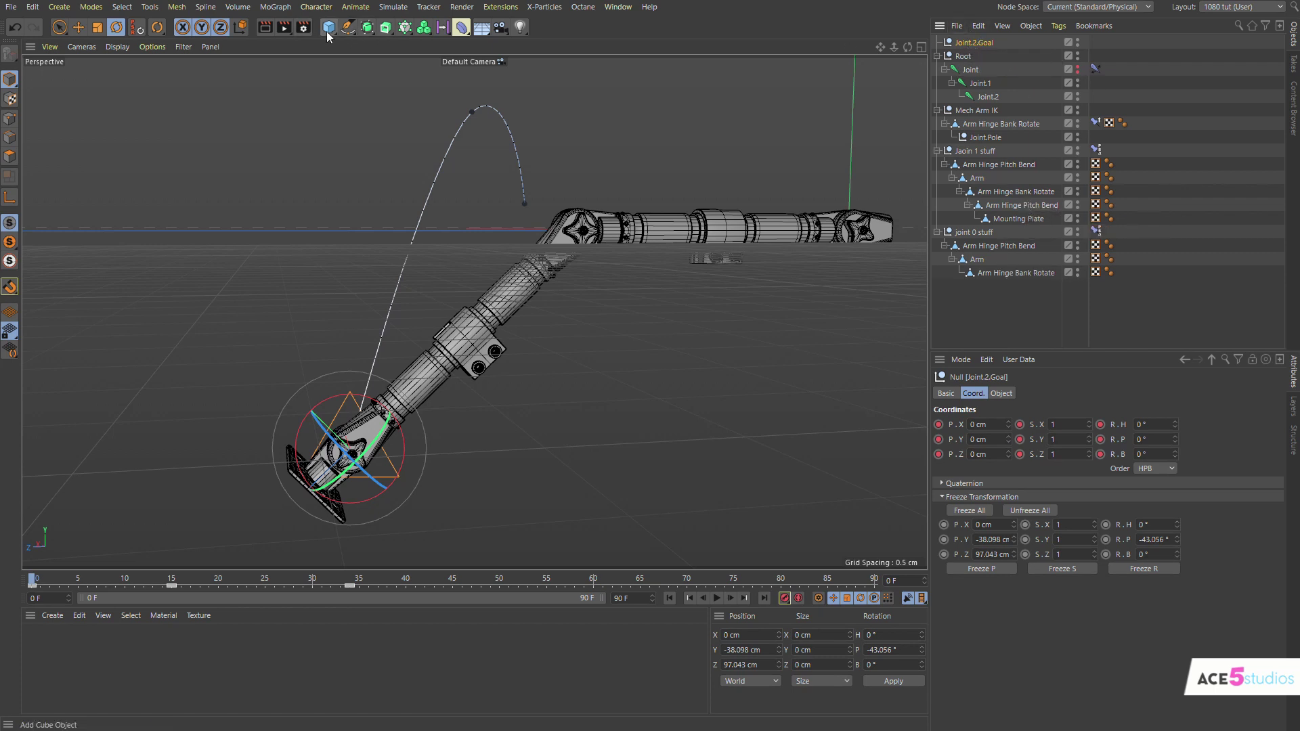
shift+drag(327, 31, 441, 85)
ctrl+click(975, 42)
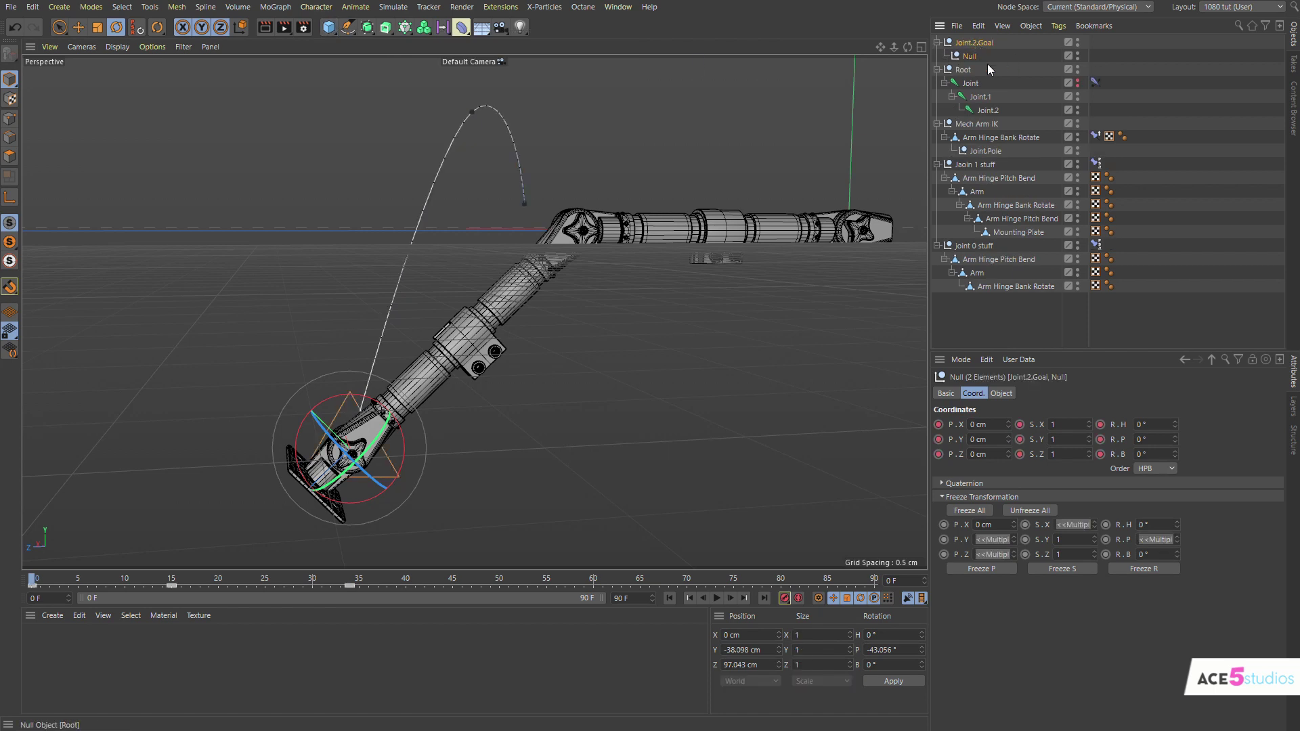
key(shift+c)
text(psr co)
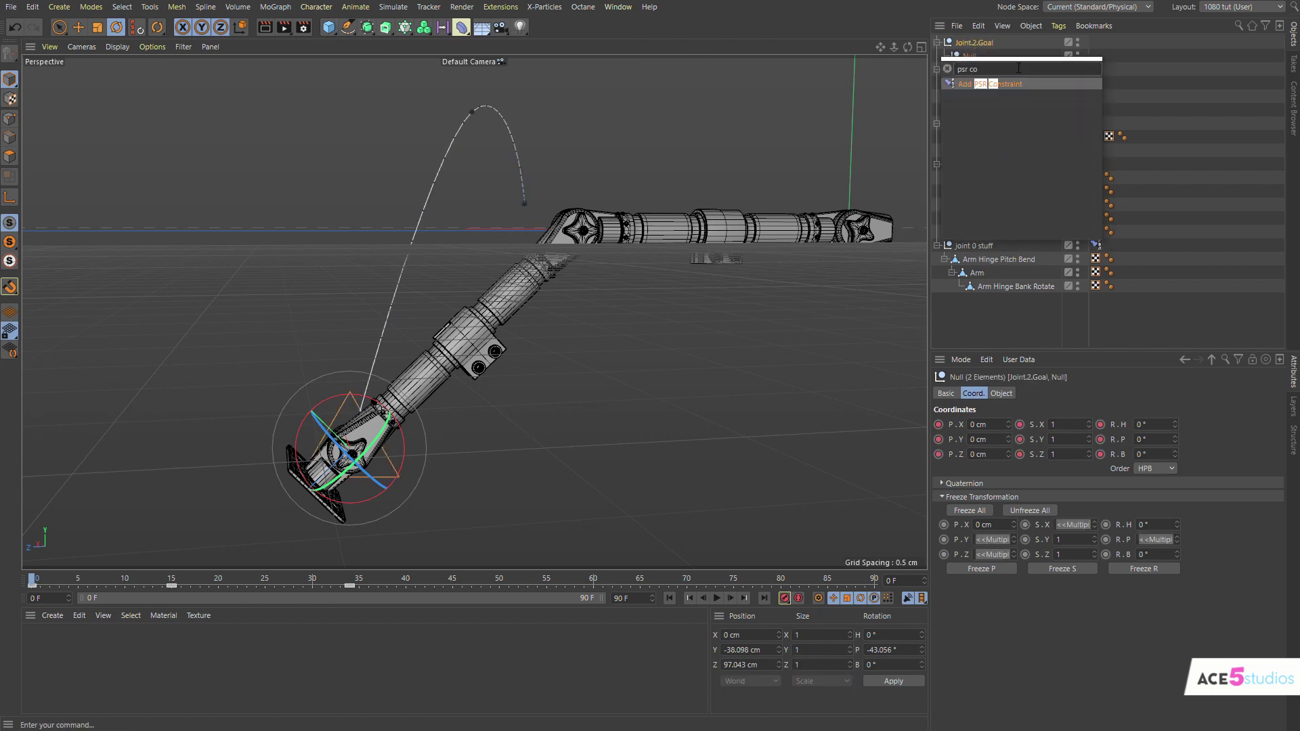
key(Return)
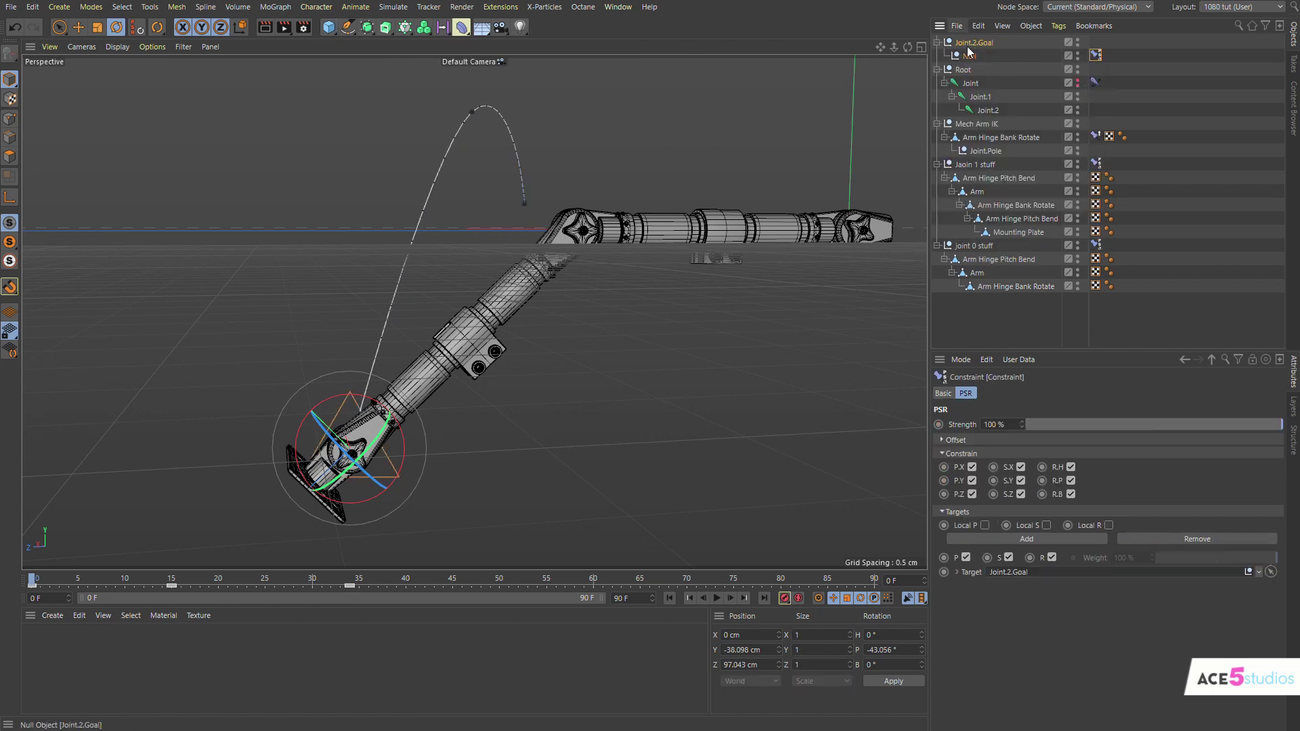
click(948, 395)
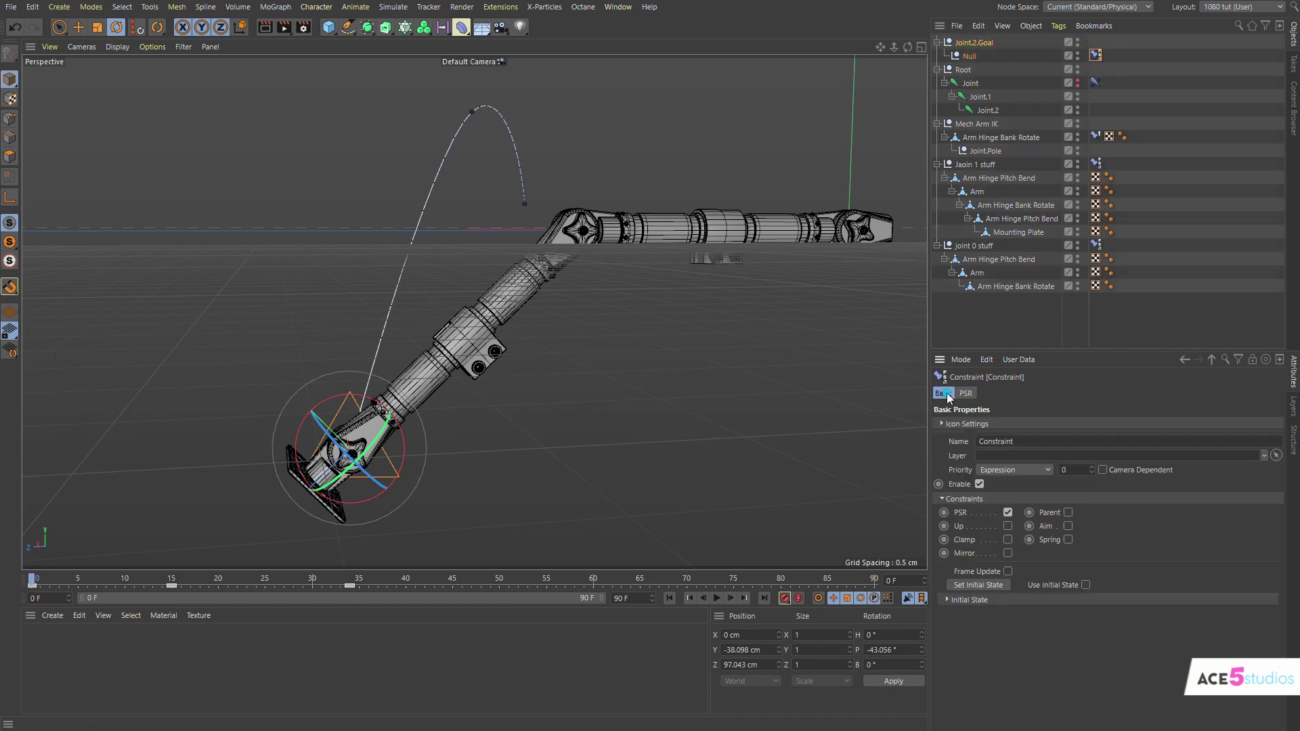
click(966, 393)
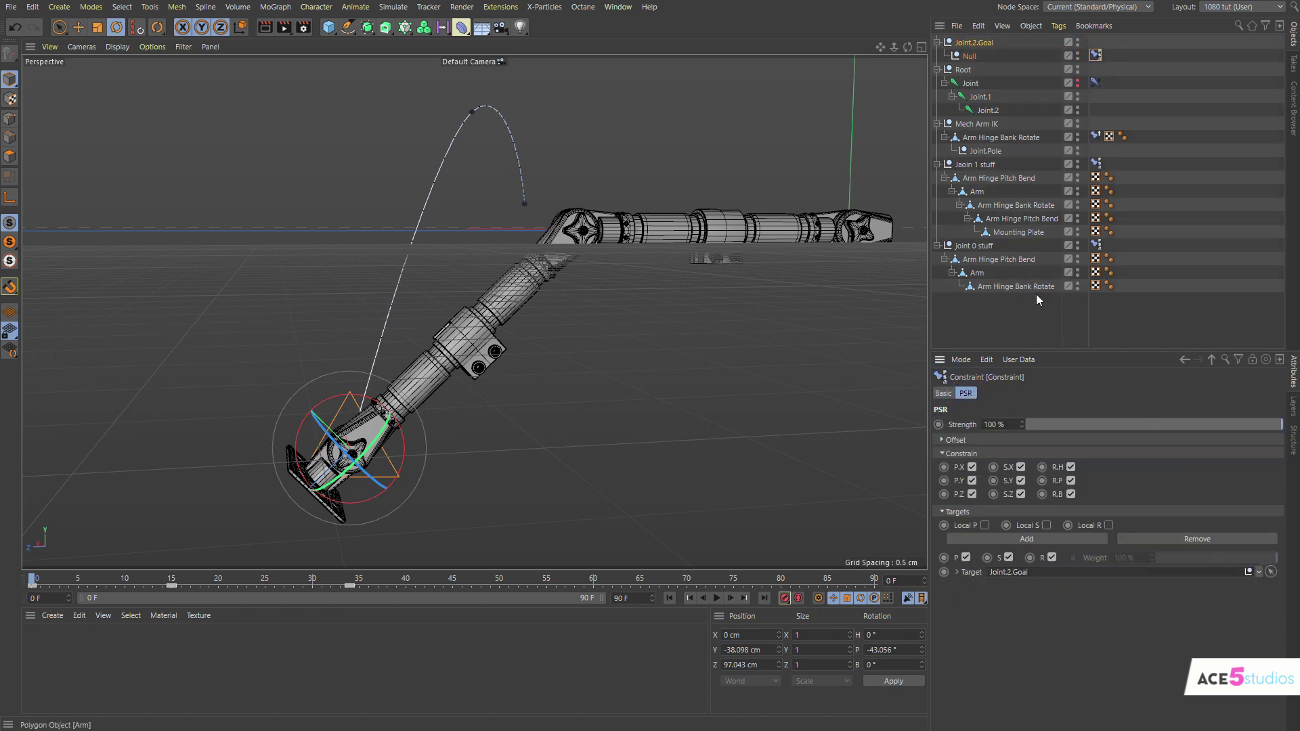
- Rename the new null under Joint.2.Goal as "jooint 2 stuff"
double_click(973, 56)
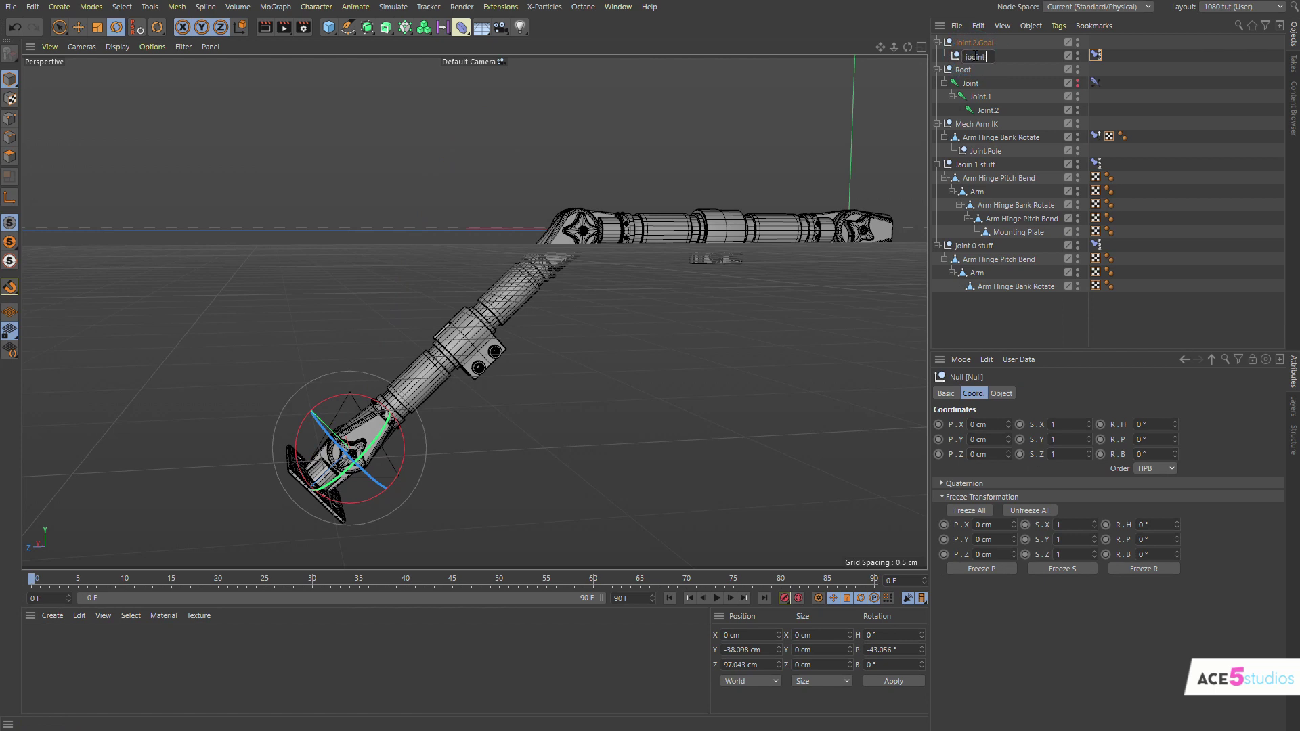
text(jooint 2 stuff)
key(Return)
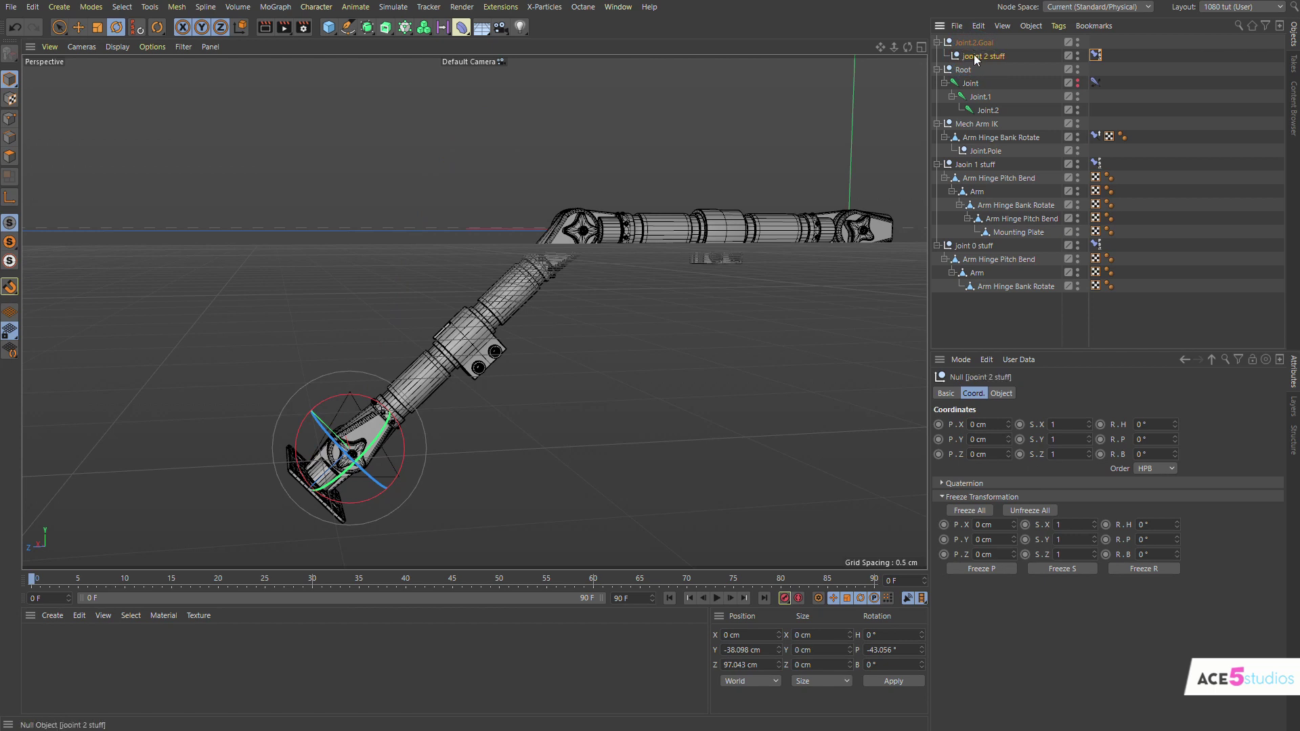
- Move the jooint 2 stuff null out to the top level and parent the last Arm Hinge Pitch Bend with its Mounting Plate to it
drag(973, 55, 956, 319)
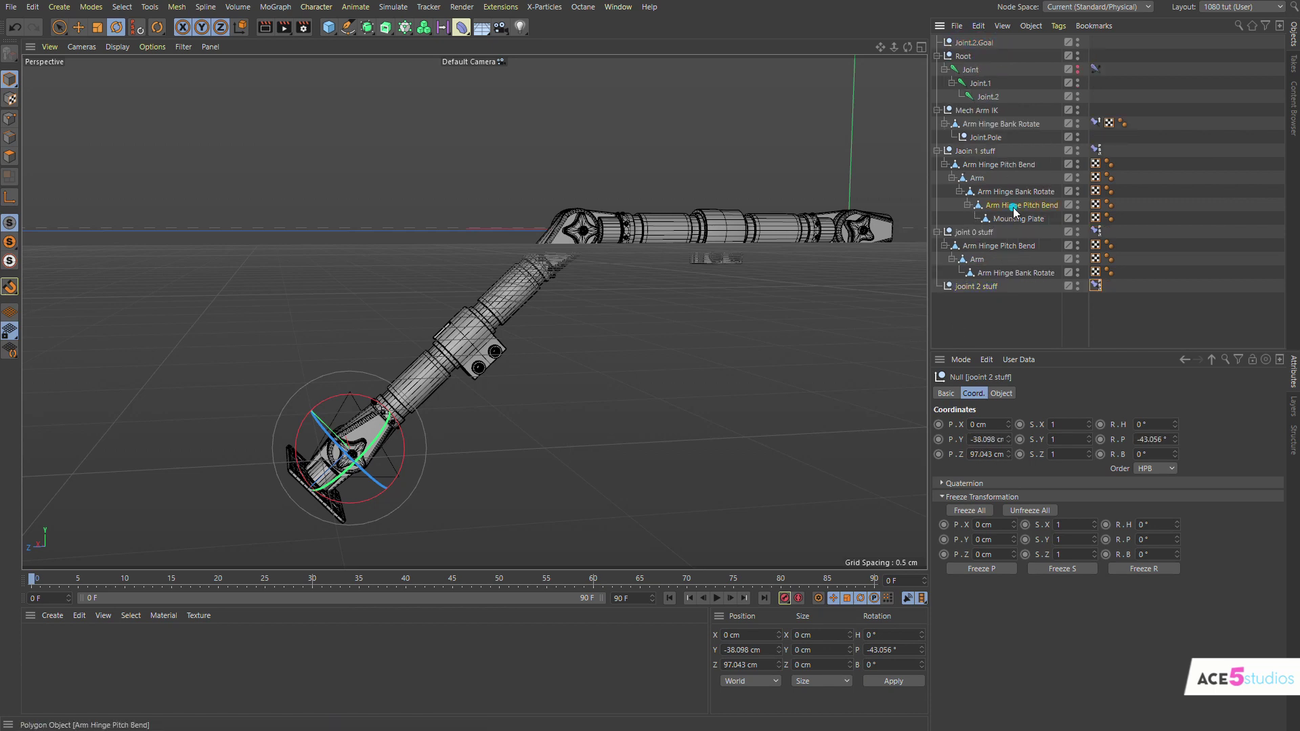
drag(1014, 211, 971, 286)
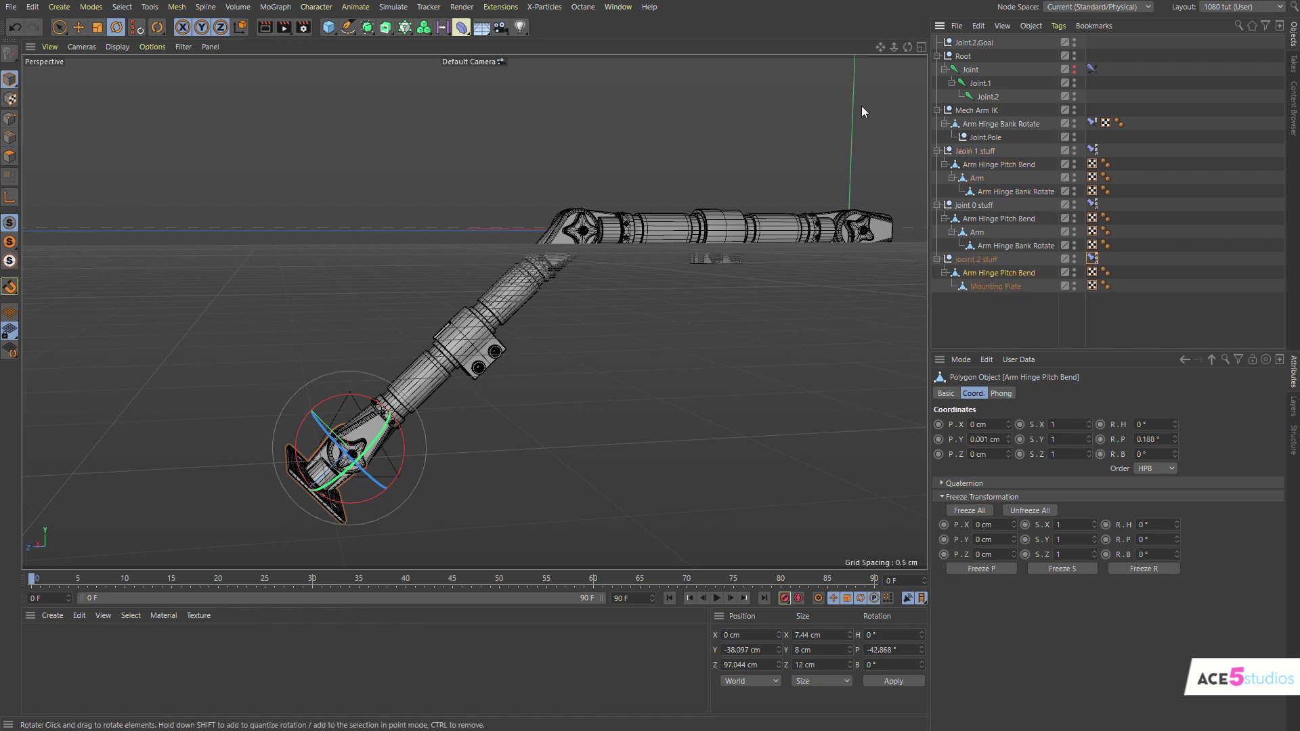
- Test-rotate Joint.2.Goal around different axes to check how the end piece follows, undoing each rotation
click(974, 42)
drag(376, 399, 491, 452)
key(ctrl+z)
alt+drag(321, 409, 397, 445)
mouse_move(416, 500)
mouse_down()
mouse_move(322, 522)
mouse_move(393, 506)
mouse_up()
key(ctrl+z)
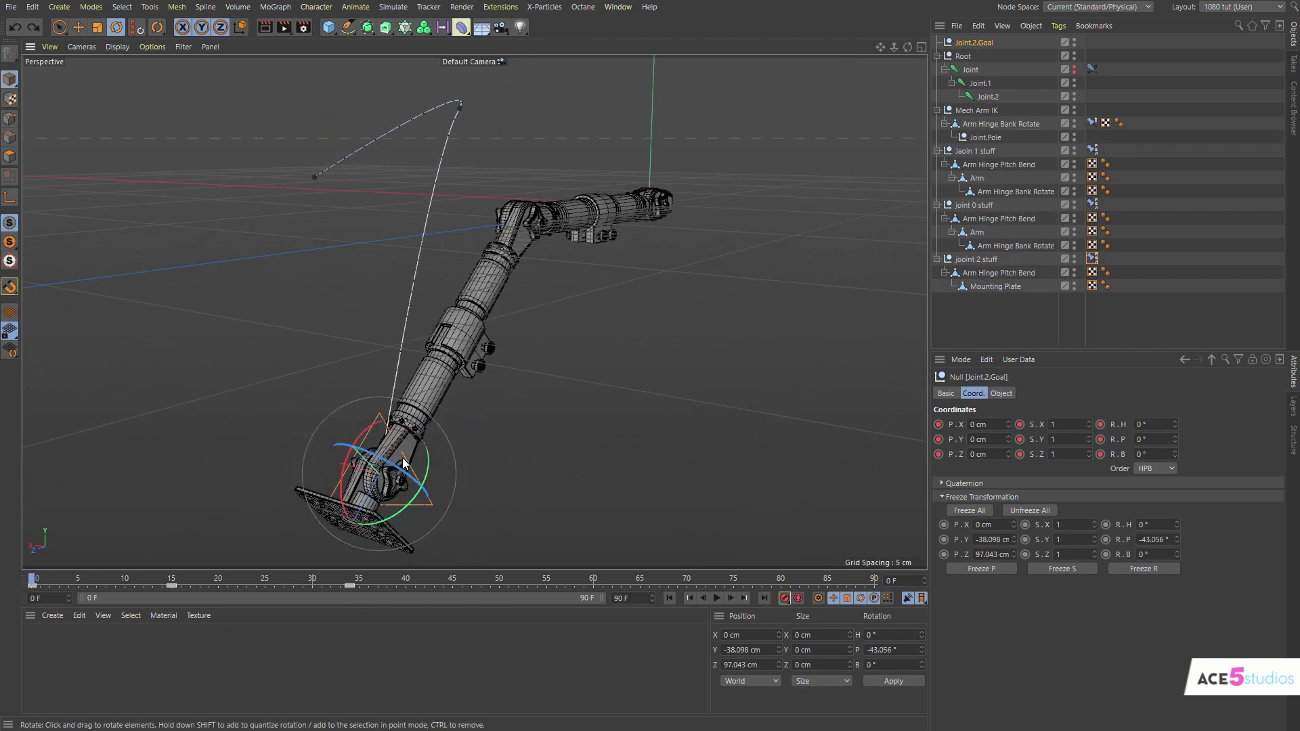
alt+drag(403, 458, 474, 494)
key(ctrl+z)
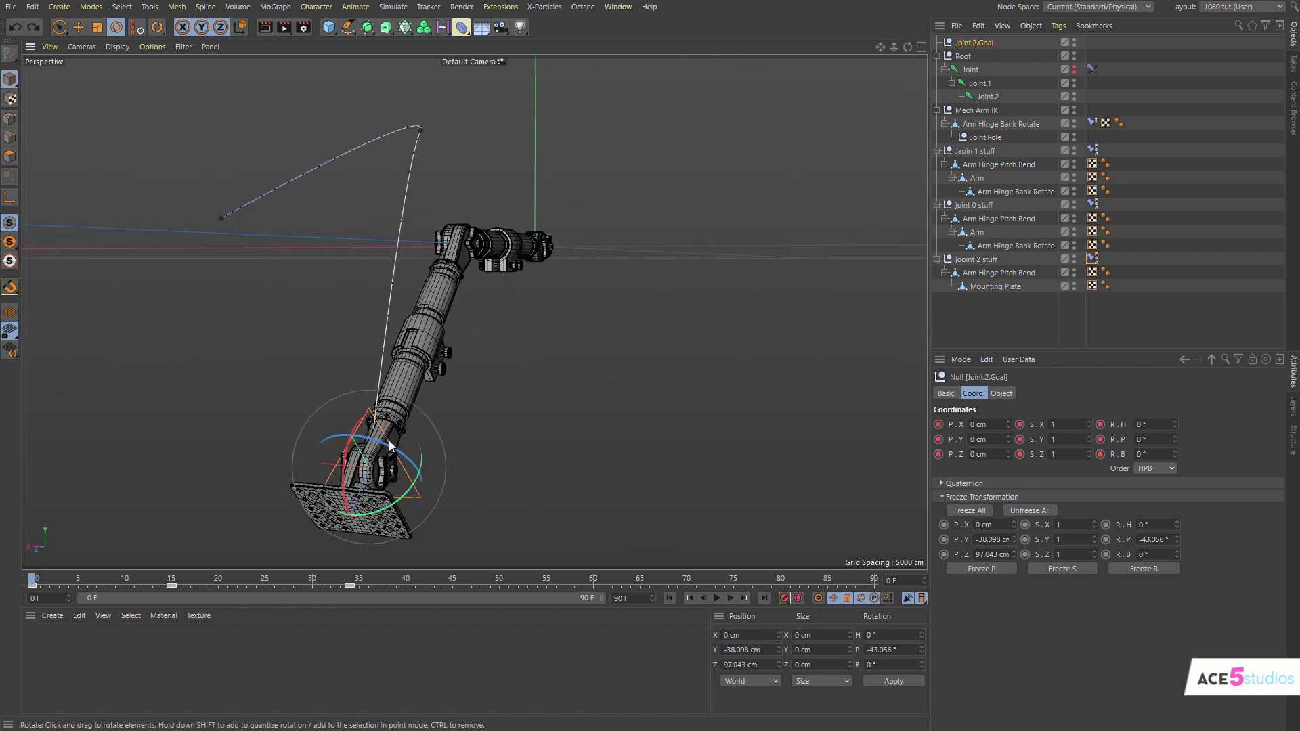
alt+drag(401, 469, 275, 454)
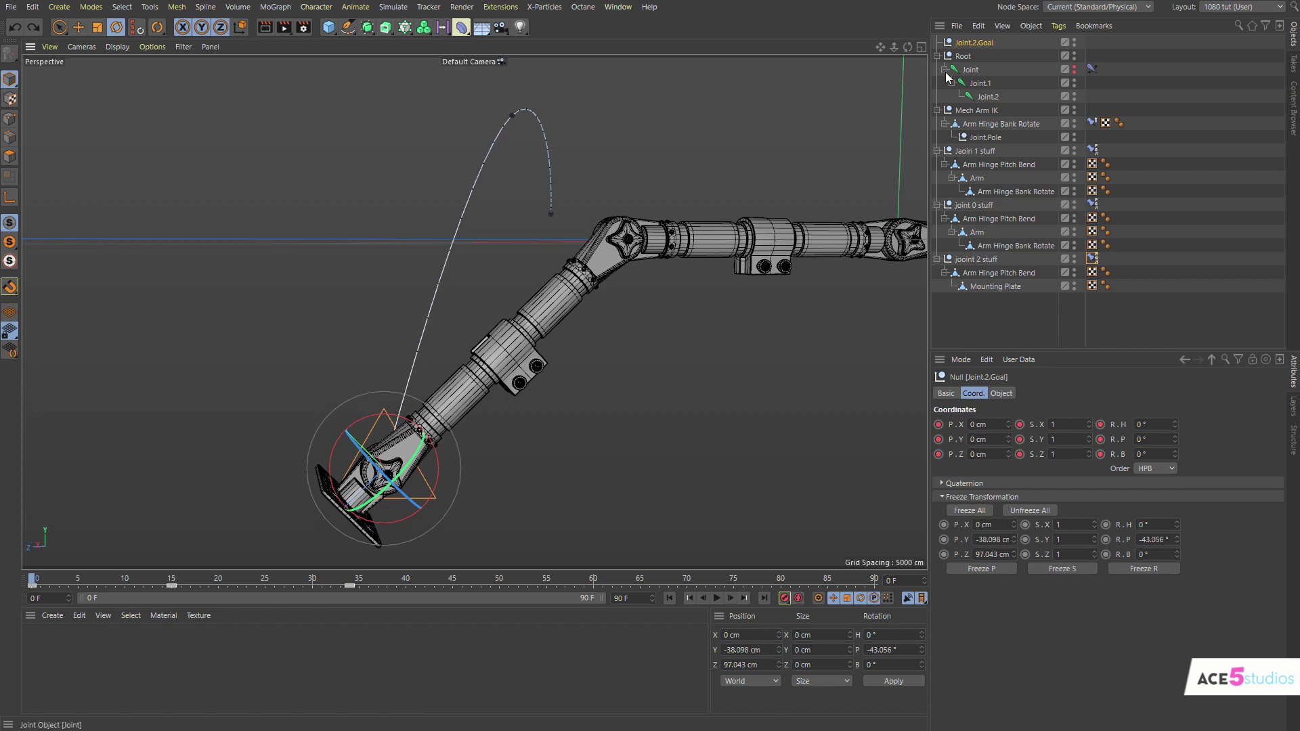
- Rename the jooint 2 stuff null as "End piece stuff"
click(993, 260)
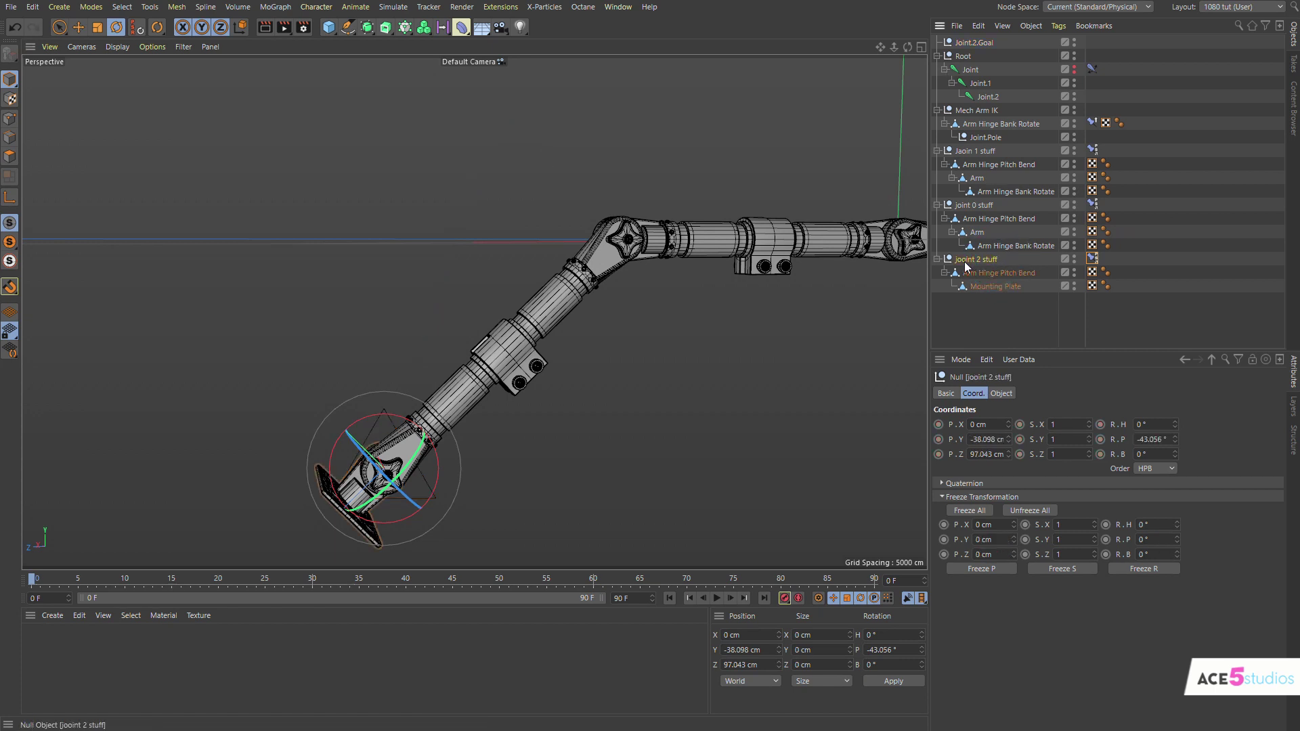
double_click(965, 262)
drag(986, 259, 918, 254)
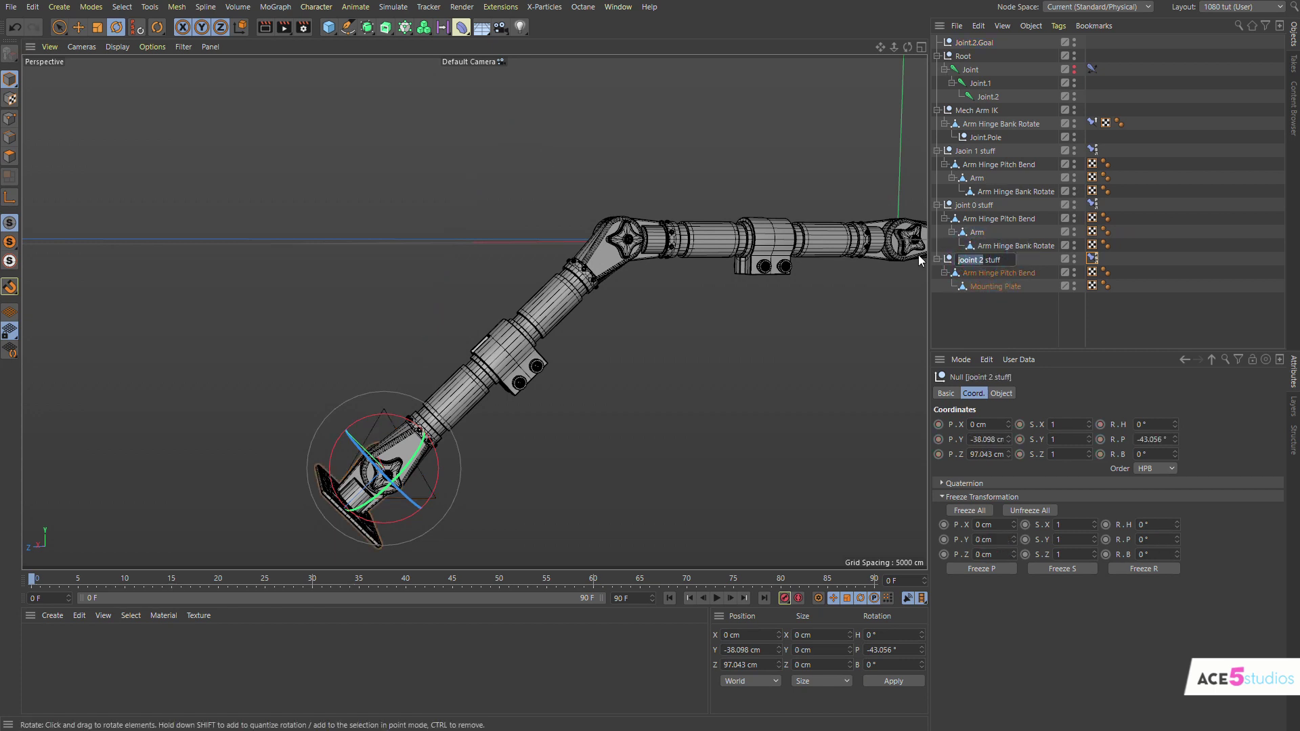
text(End piece)
key(Return)
- Toggle the target's R and S options in the End piece stuff PSR constraint, and reselect Joint.2.Goal
click(1092, 258)
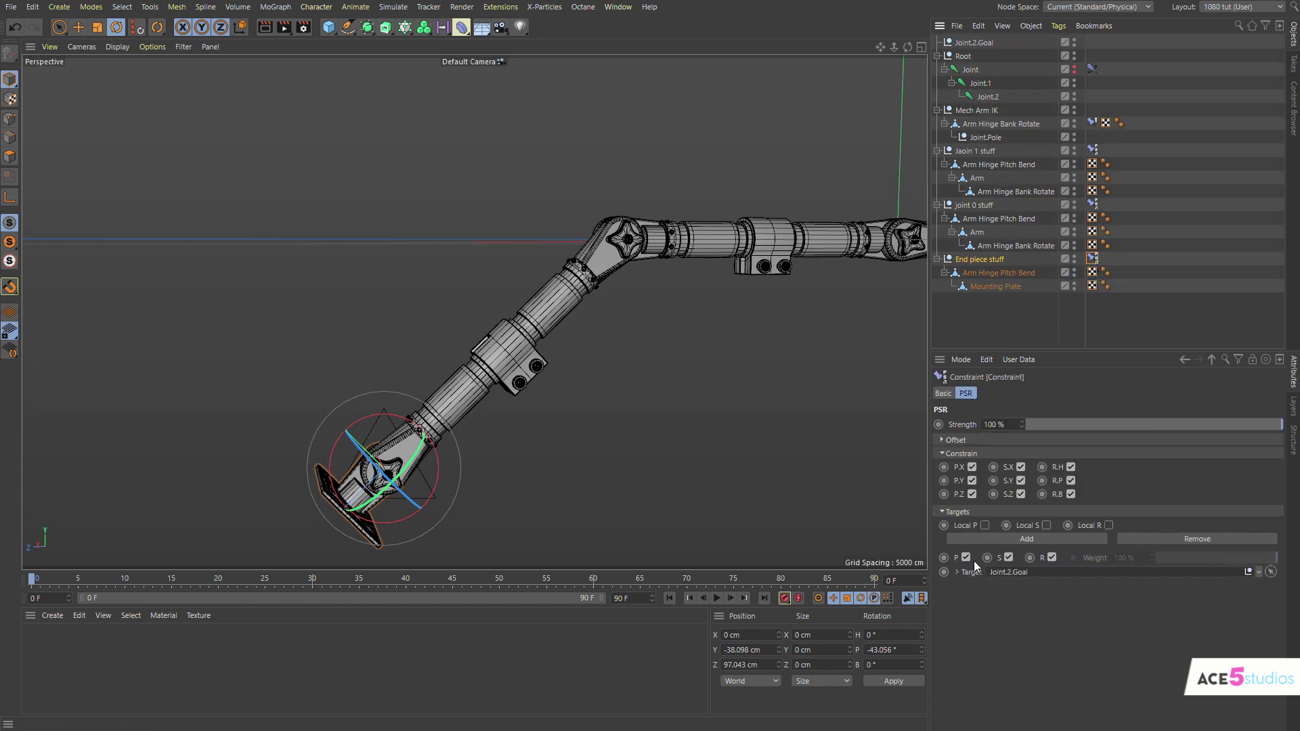
click(1052, 557)
click(1008, 556)
click(976, 42)
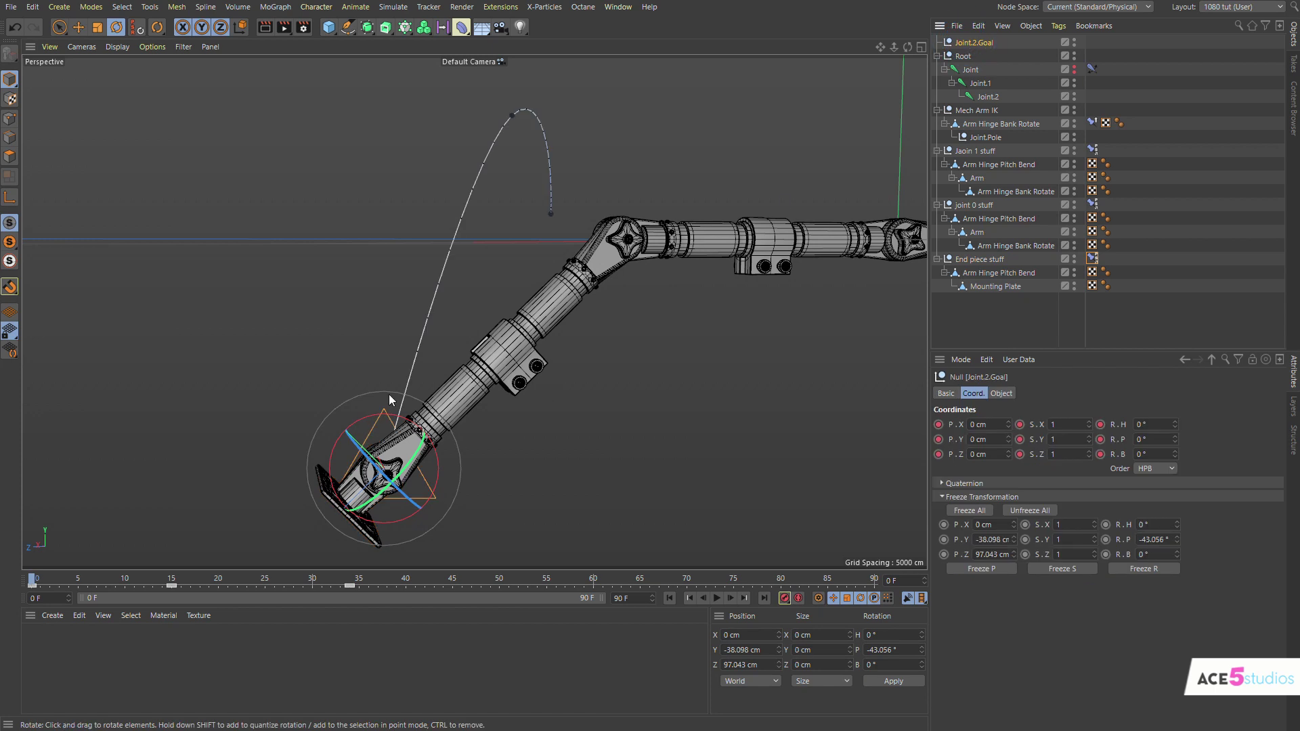
- Test-move and test-rotate Joint.2.Goal to check how the end piece responds, undoing each change
key(e)
drag(389, 394, 411, 289)
key(r)
key(ctrl+z)
key(ctrl+z)
alt+drag(390, 419, 282, 403)
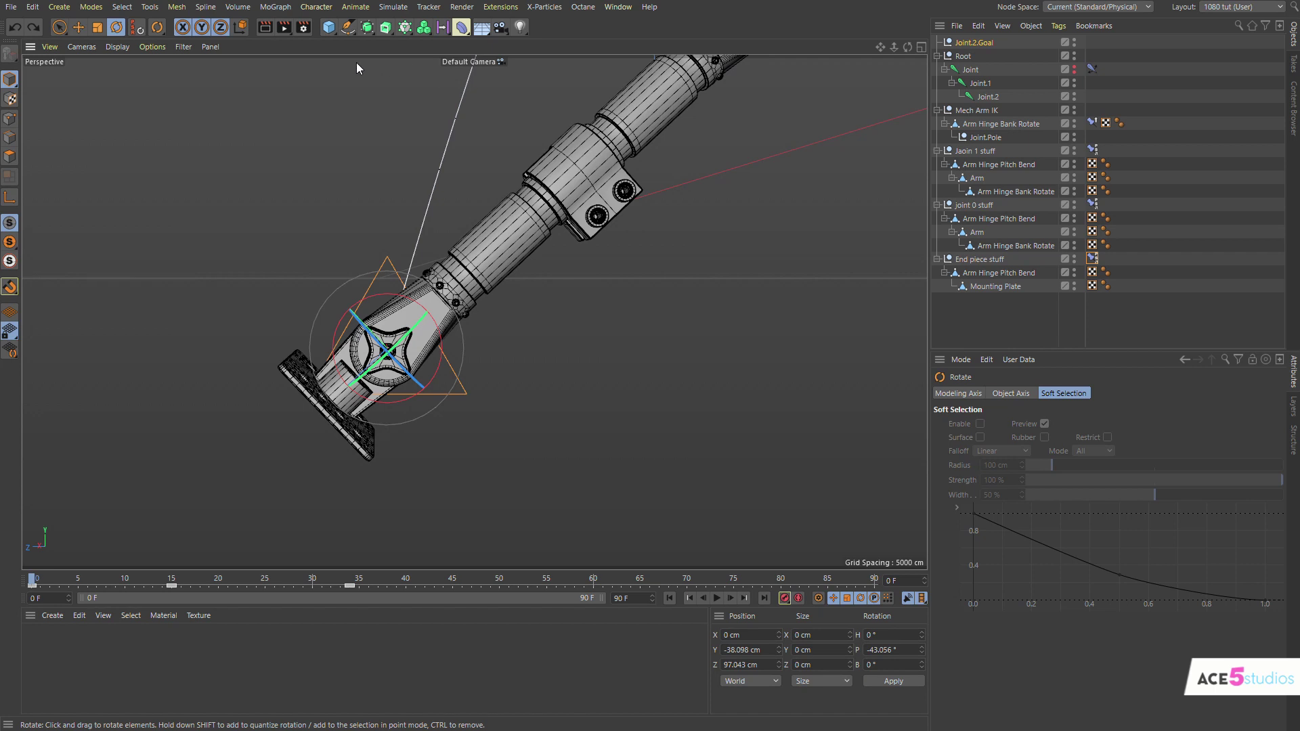
- Add a null as a child of Joint.2.Goal, move it about 18 cm along Z beyond the mounting plate, and name it "aim"
shift+drag(328, 27, 379, 51)
key(e)
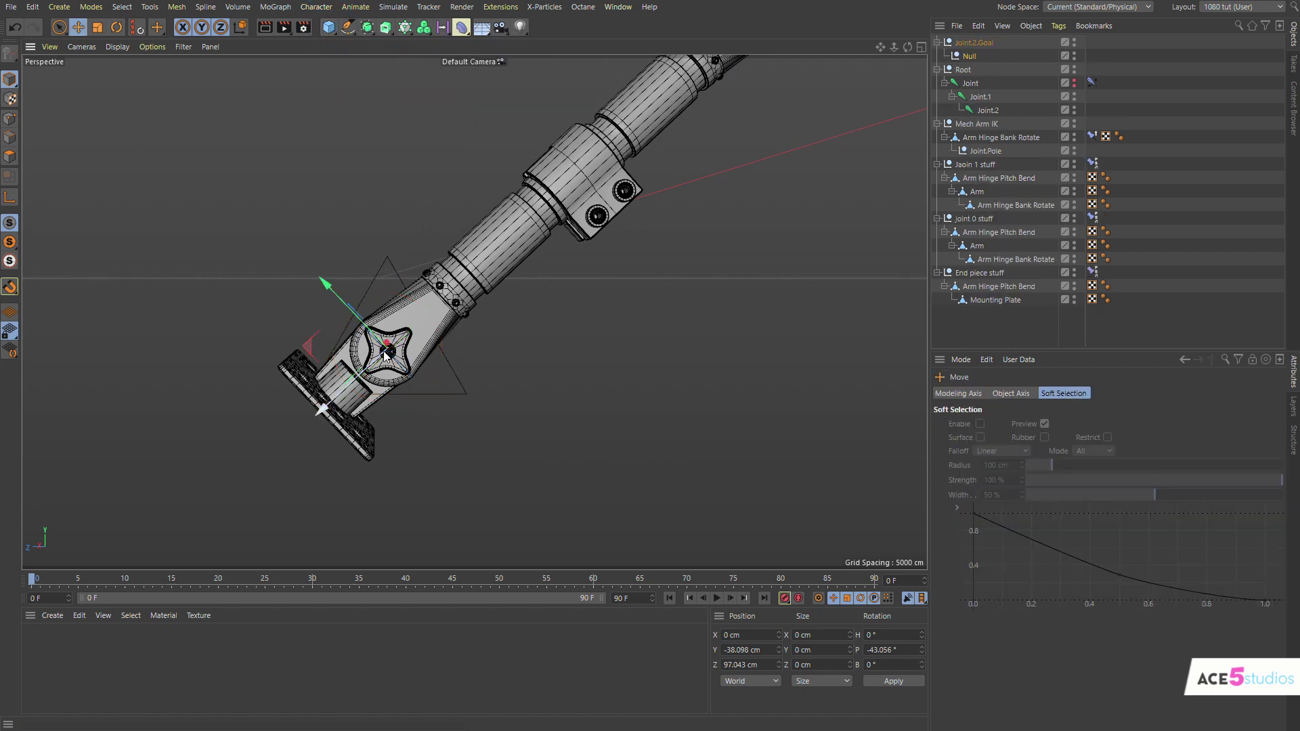
drag(341, 391, 158, 498)
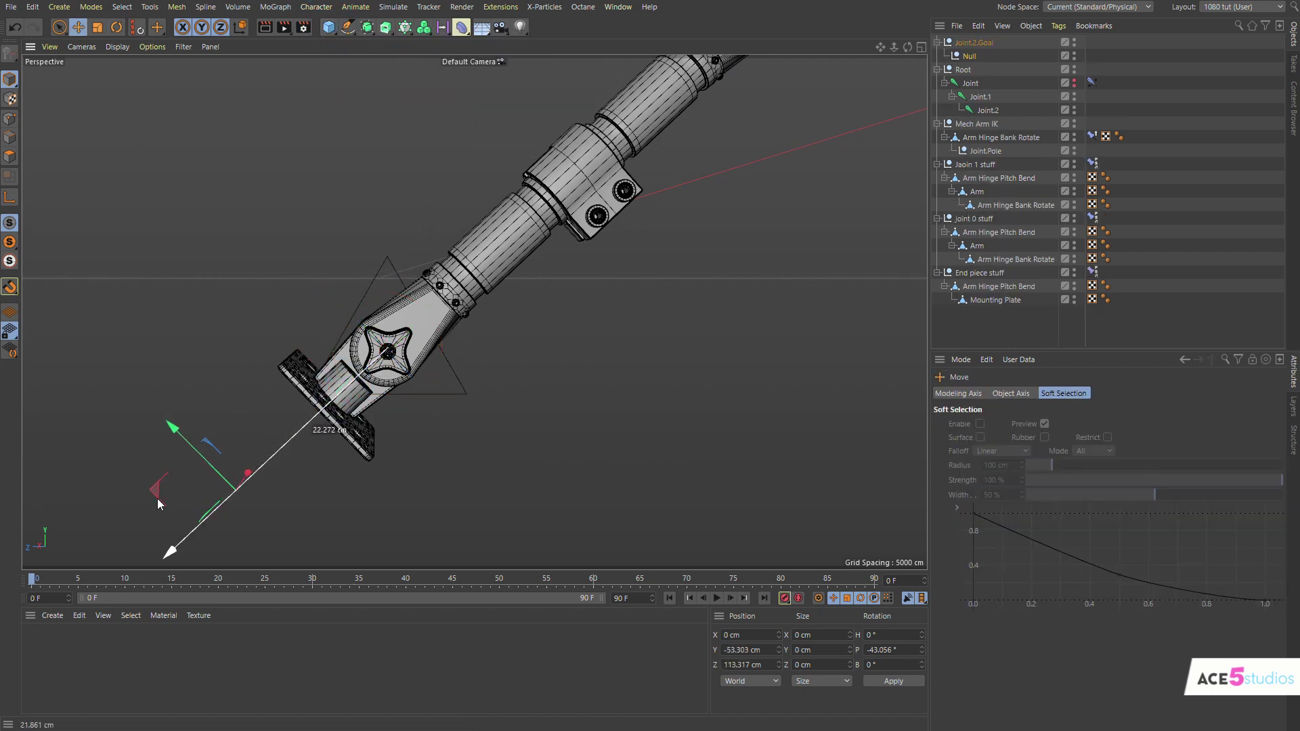
double_click(970, 56)
text(aim)
key(Return)
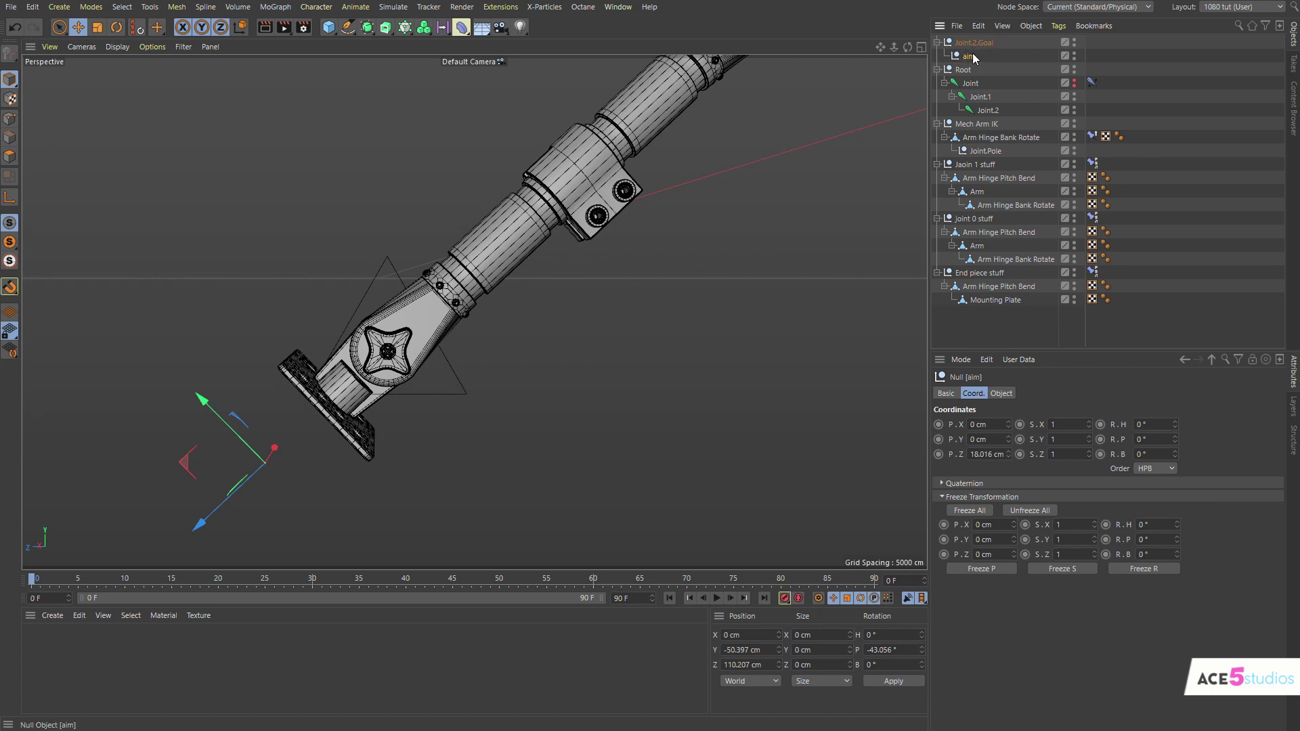
- Duplicate the aim null, rename the copy "up v", and move it along its Y axis to about world Y -31 cm, Z 128 cm
drag(971, 55, 967, 53)
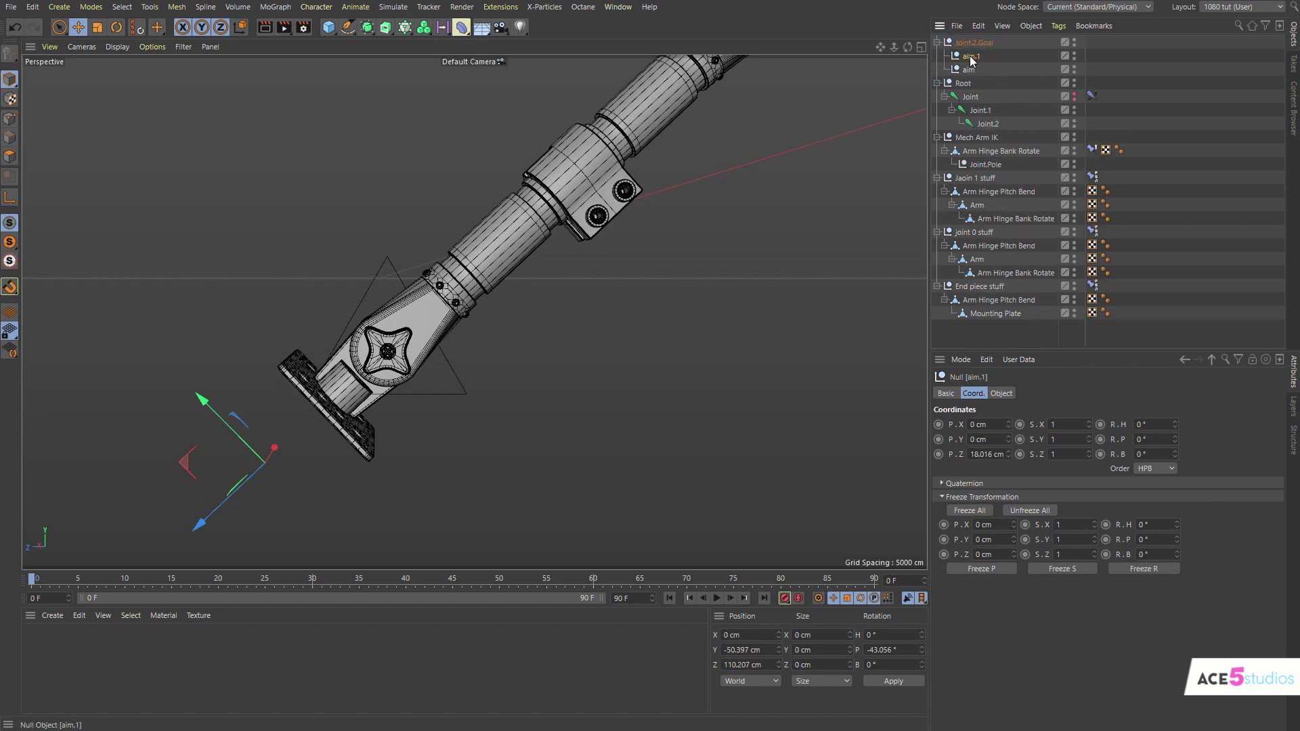
double_click(970, 57)
text(up v)
key(Return)
key(e)
drag(251, 419, 74, 239)
alt+drag(209, 268, 425, 253)
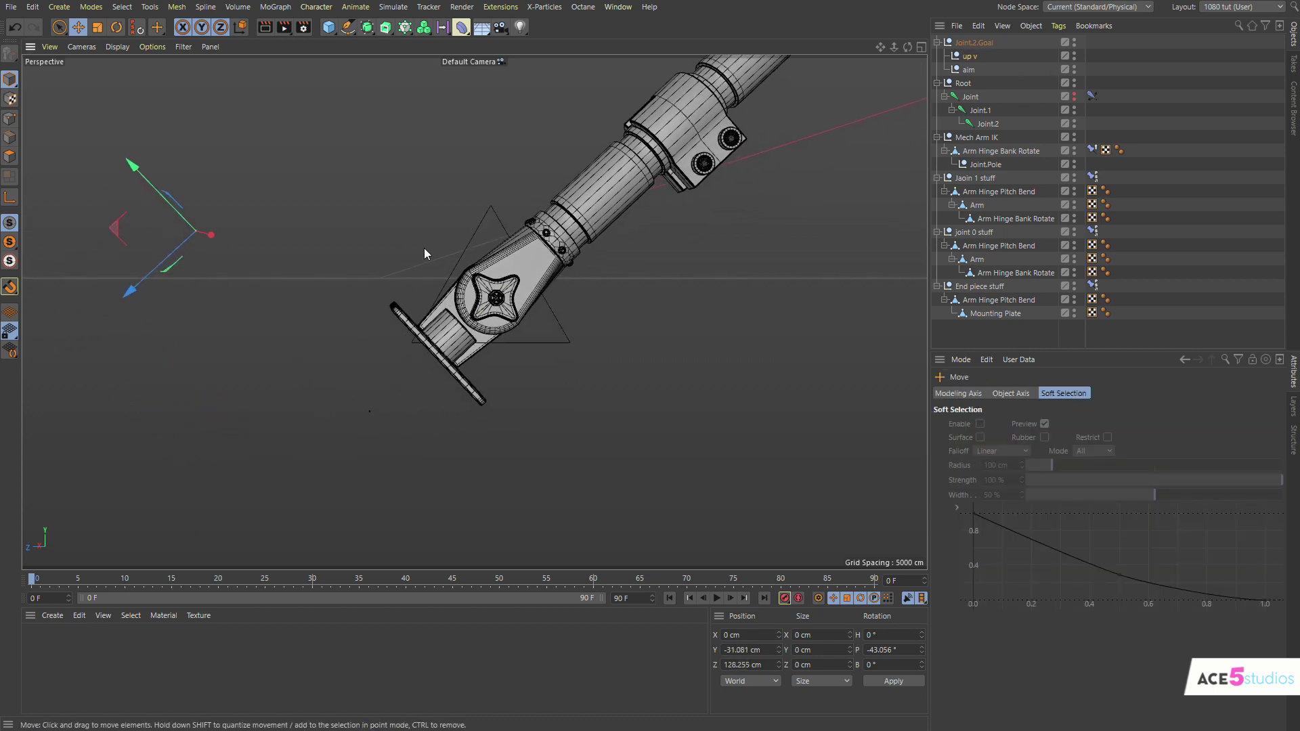
- Add a second Constraint tag to End piece stuff and enable its Aim constraint
click(982, 286)
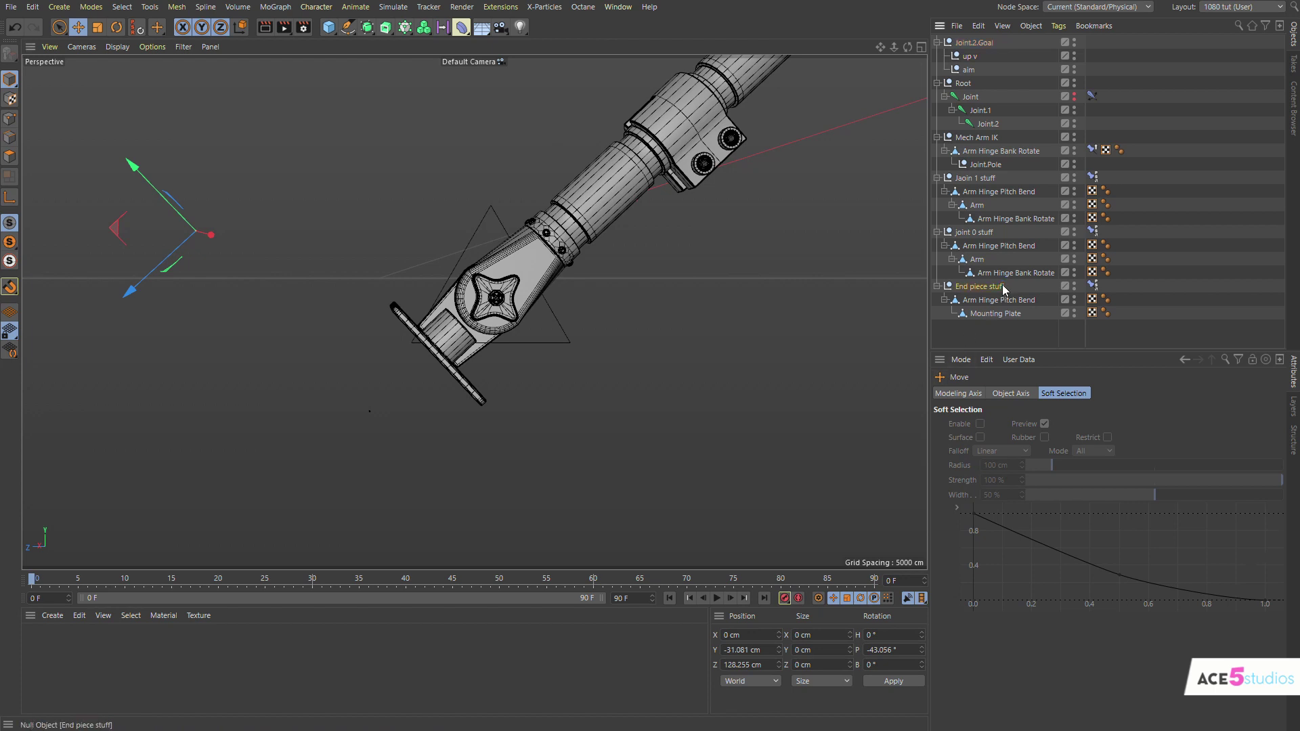
click(1091, 285)
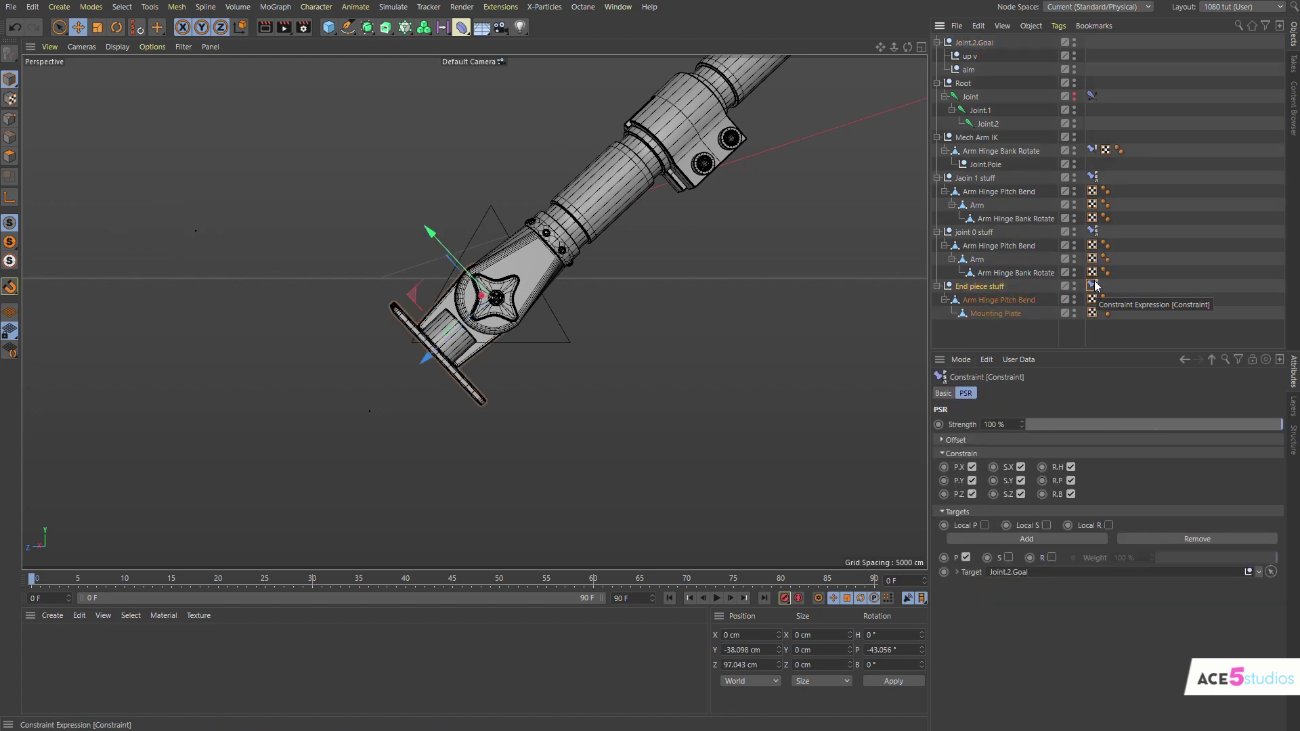
right_click(990, 286)
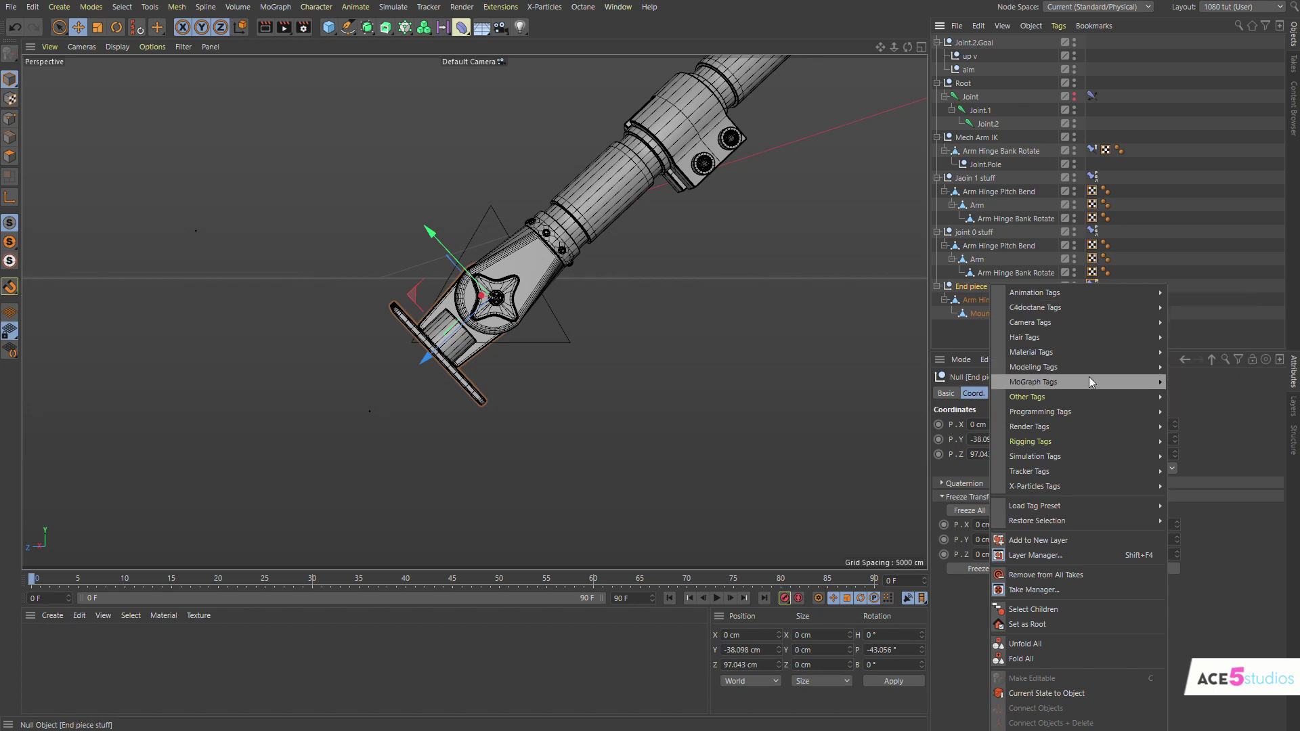
mouse_move(1090, 441)
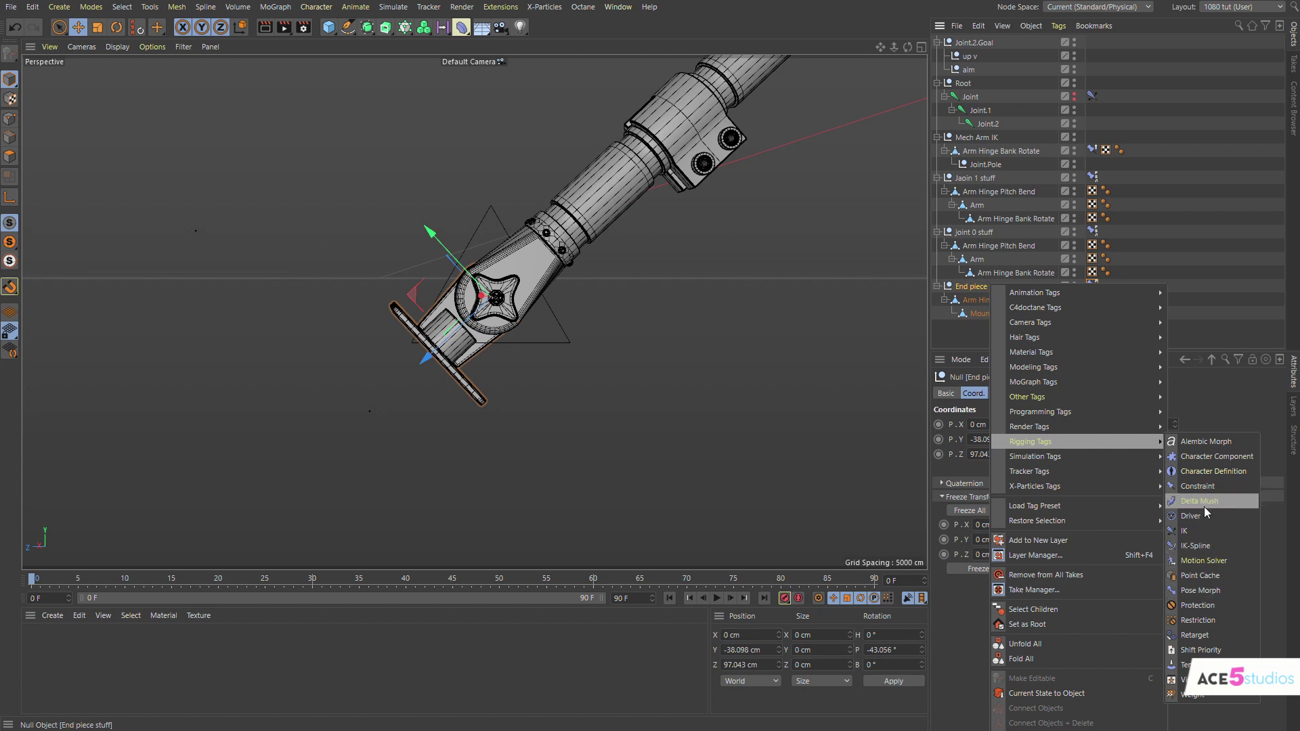
click(1211, 486)
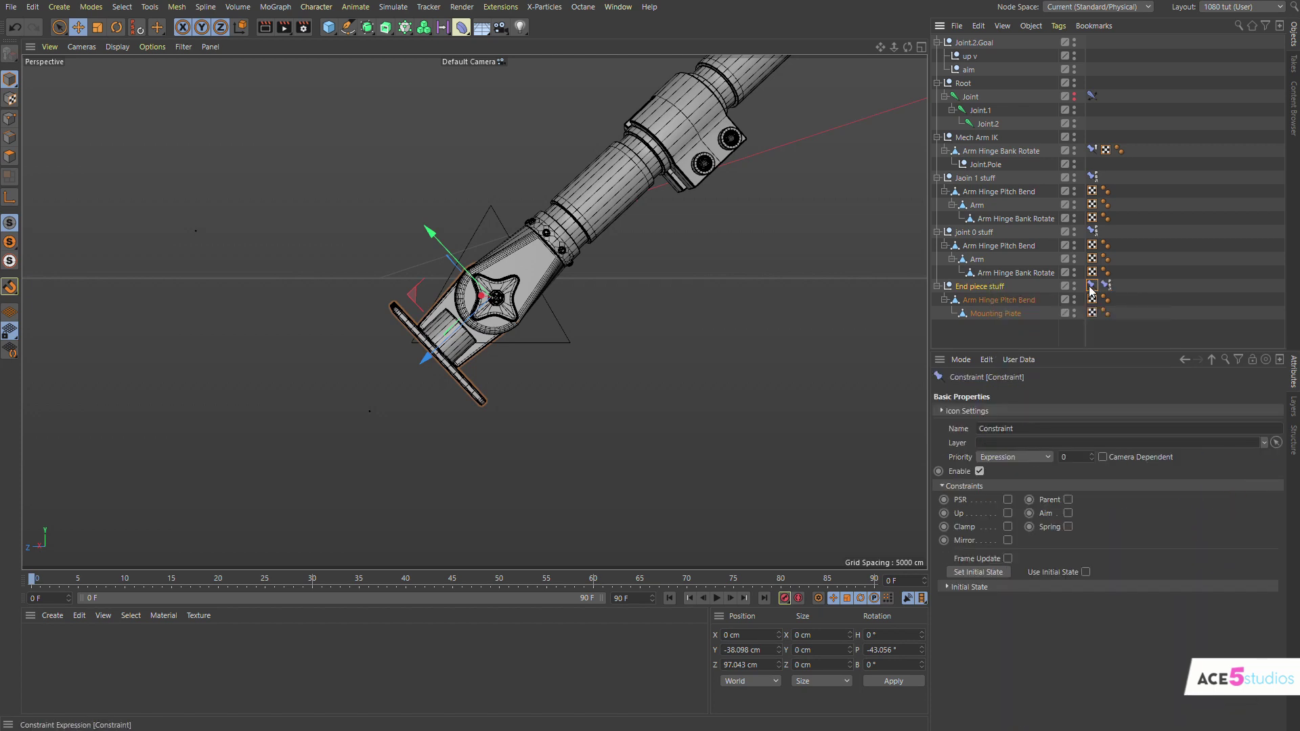
click(1069, 514)
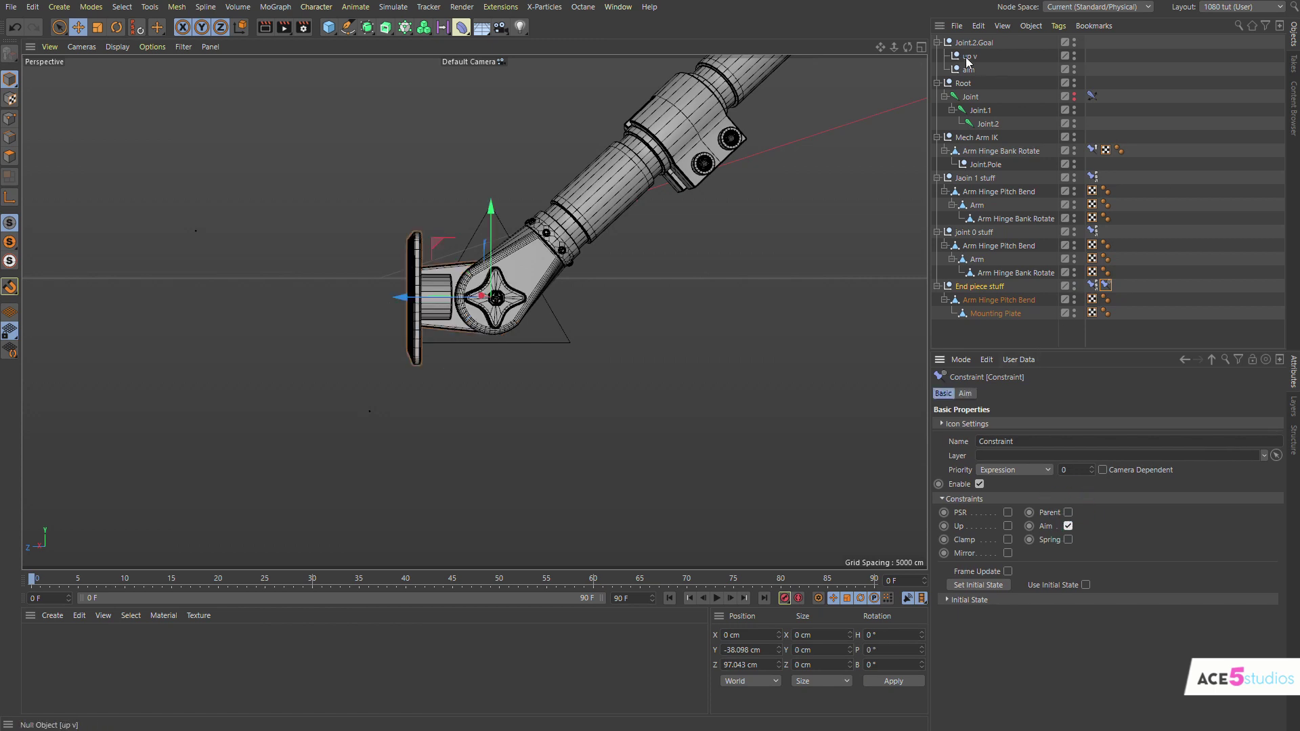
- Assign the aim null as the target of the new Aim constraint
drag(967, 72, 1080, 607)
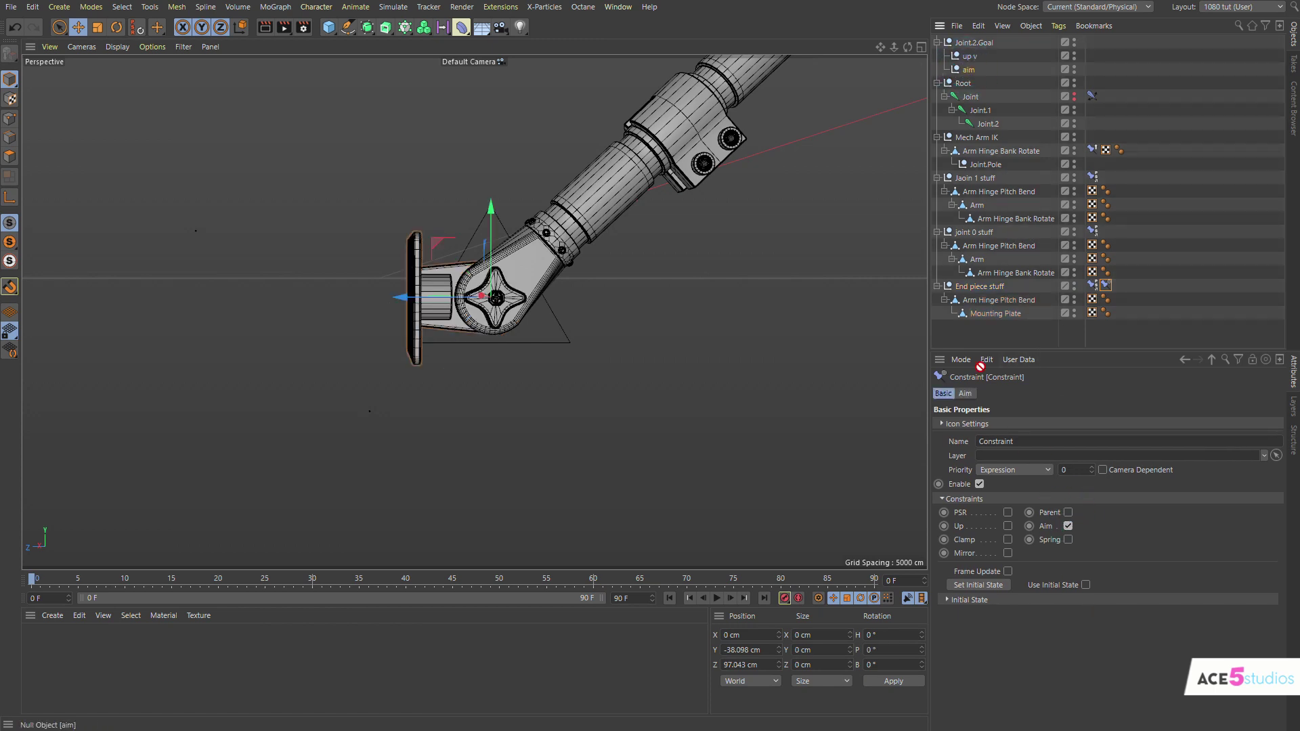
drag(967, 396, 967, 396)
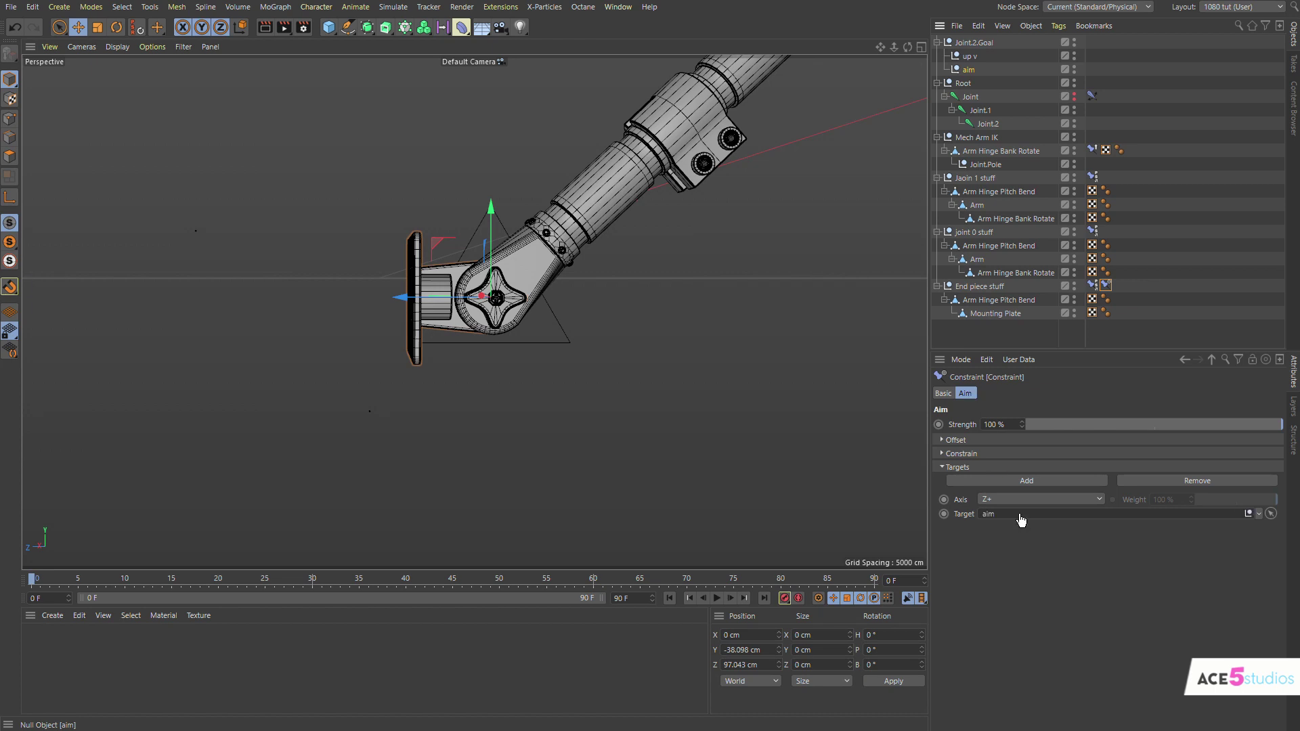
drag(1021, 520, 1022, 520)
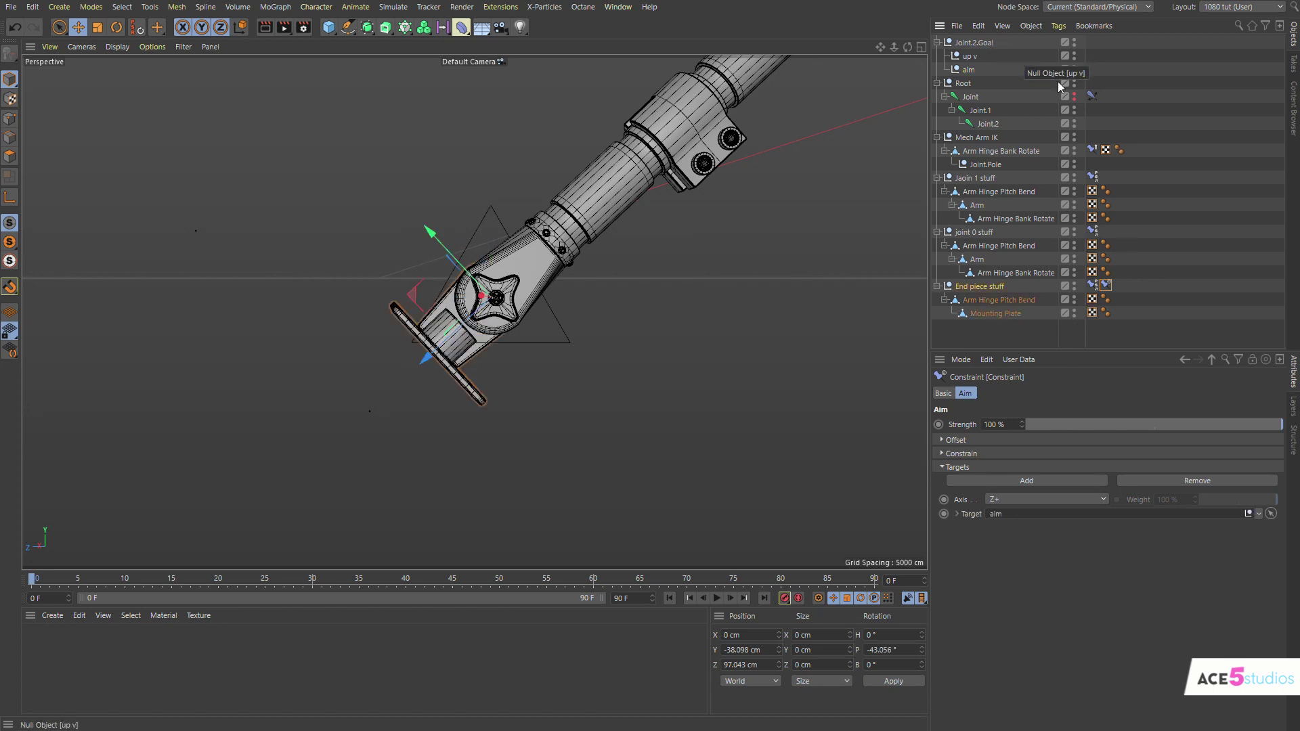
- Enable the Up constraint in the same tag on End piece stuff and assign the up v null as its target
click(1103, 286)
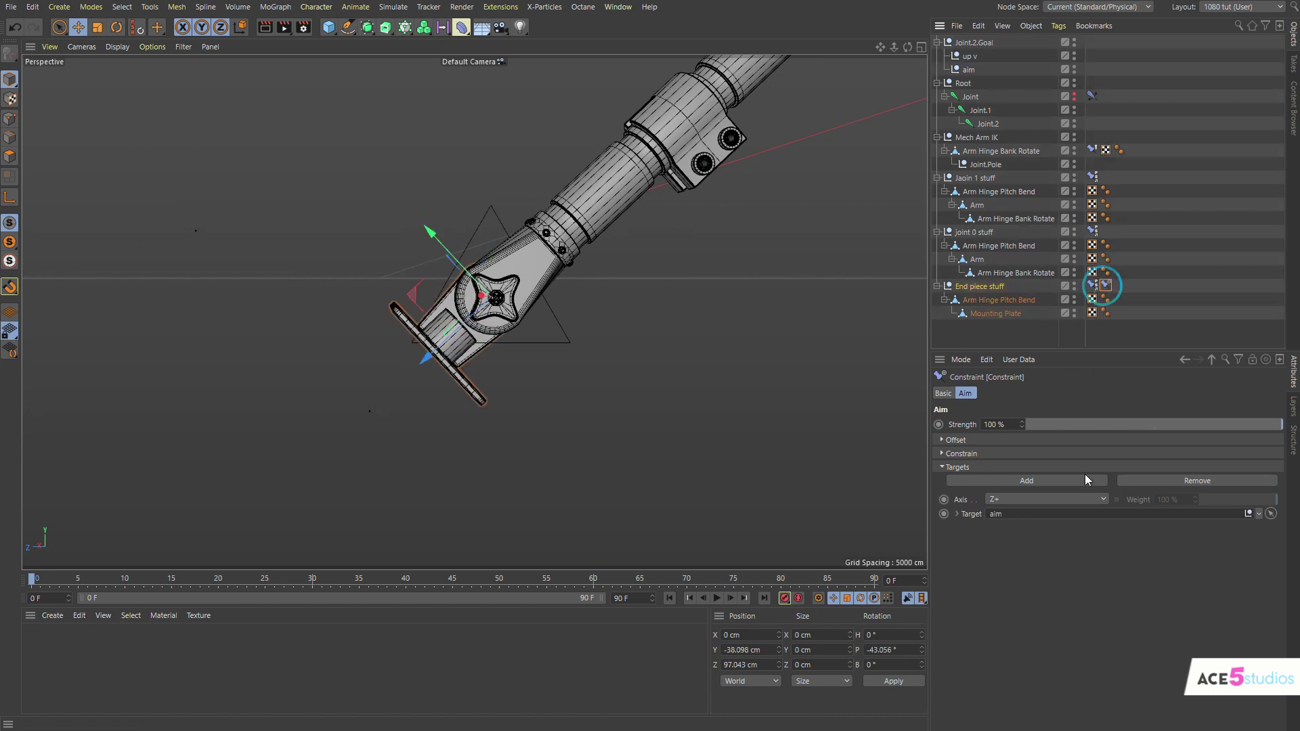
click(945, 393)
click(1008, 526)
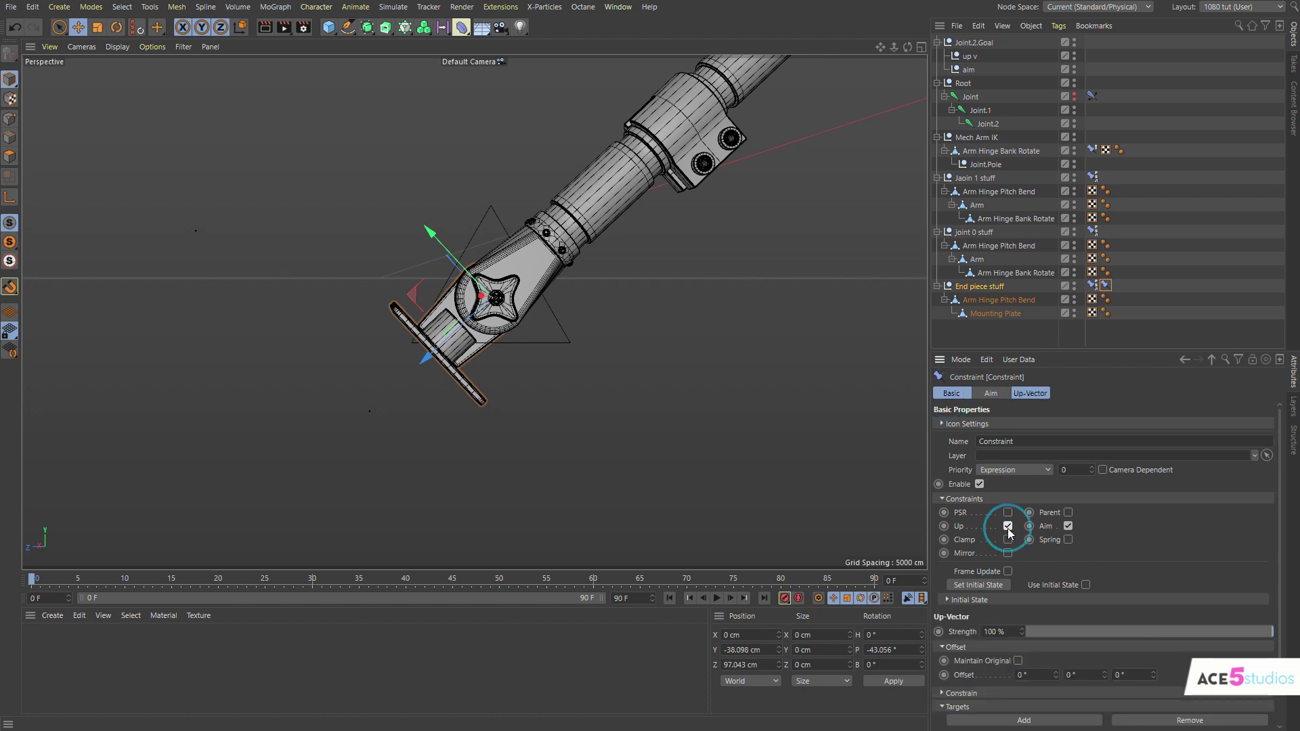
click(1022, 394)
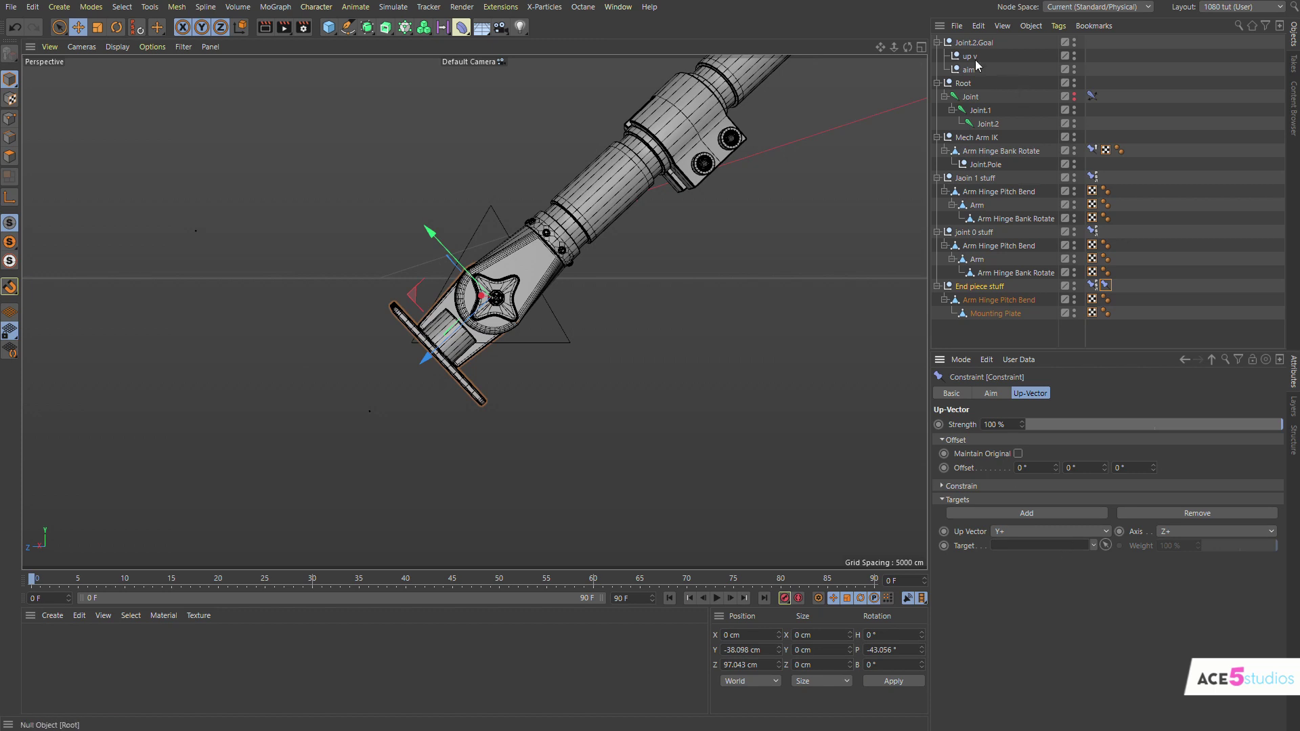
drag(975, 60, 1030, 545)
- Test-move and test-rotate Joint.2.Goal, undoing the trials and leaving it at about X 5.5 cm, Z 101.4 cm
click(974, 42)
key(e)
alt+right_drag(497, 345, 473, 362)
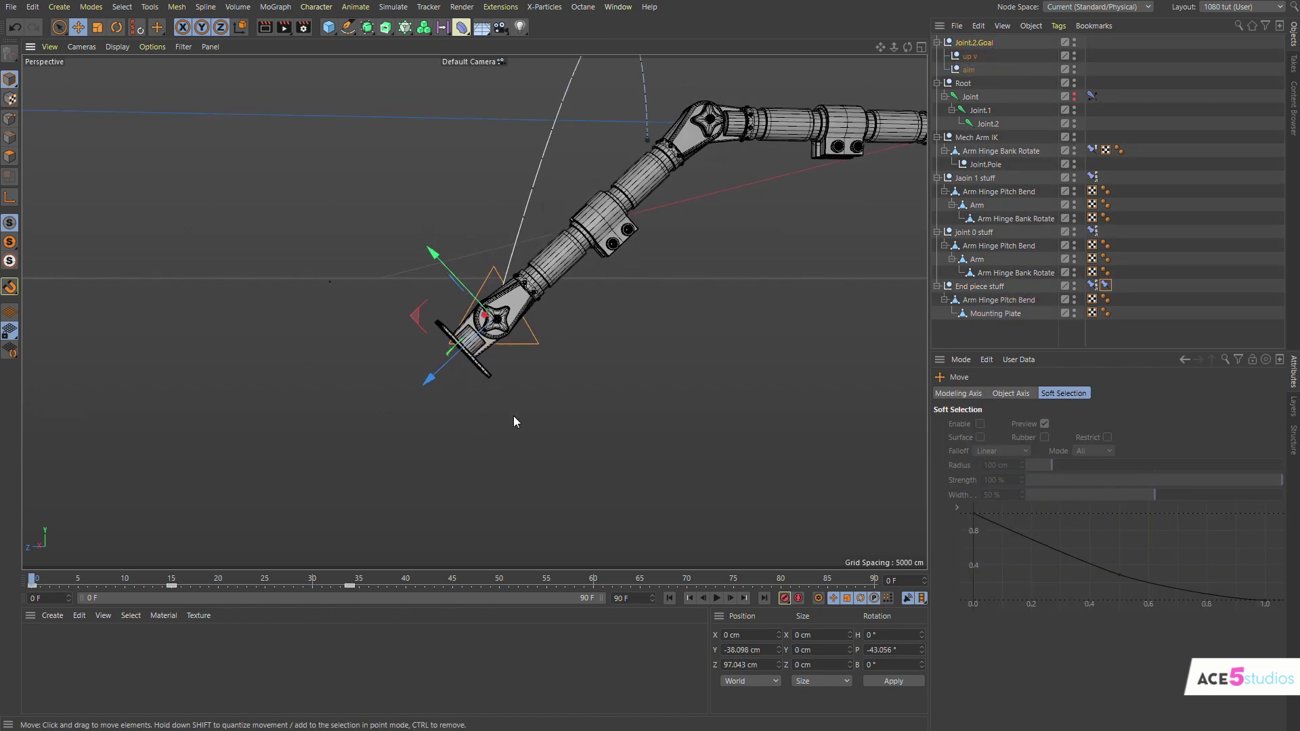
drag(492, 381, 373, 355)
key(ctrl+z)
drag(454, 364, 467, 327)
key(ctrl+z)
key(r)
key(ctrl+z)
key(ctrl+z)
key(ctrl+z)
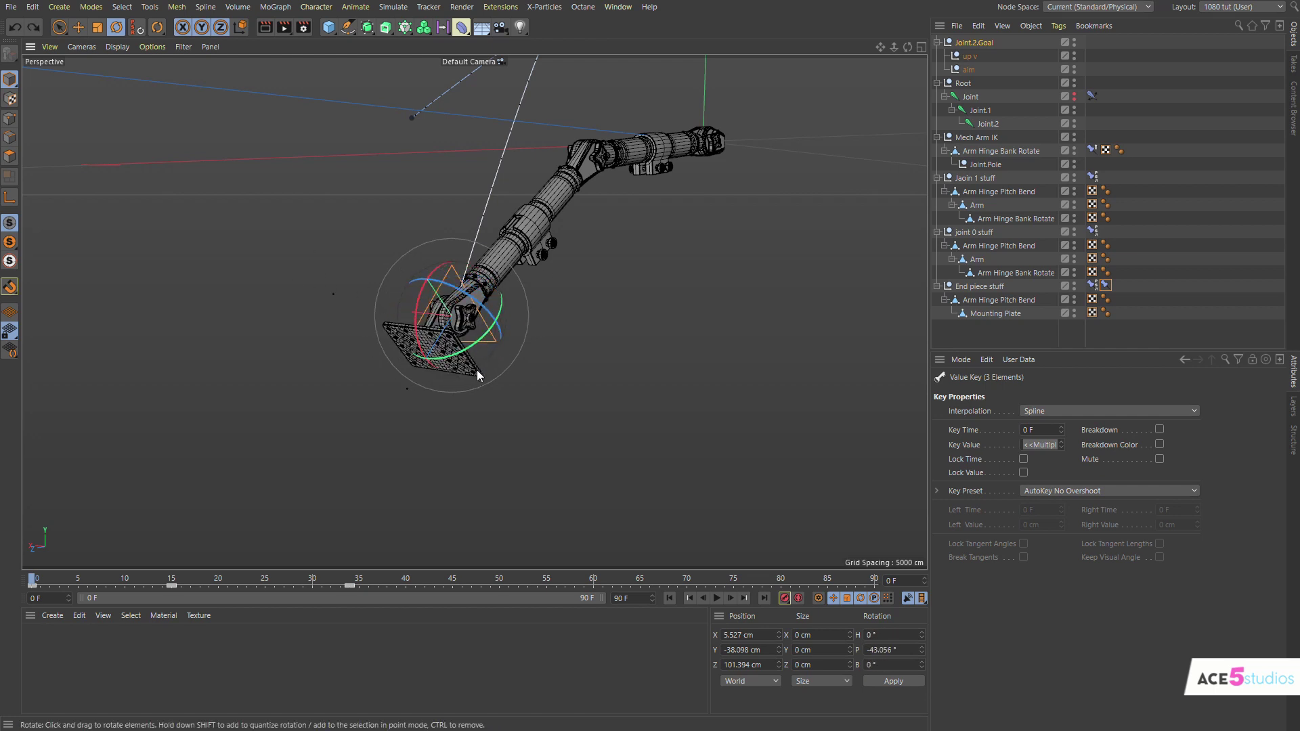
- Disable Aim in the second constraint of End piece stuff, keeping only Up, and try rotating the goal
click(1108, 285)
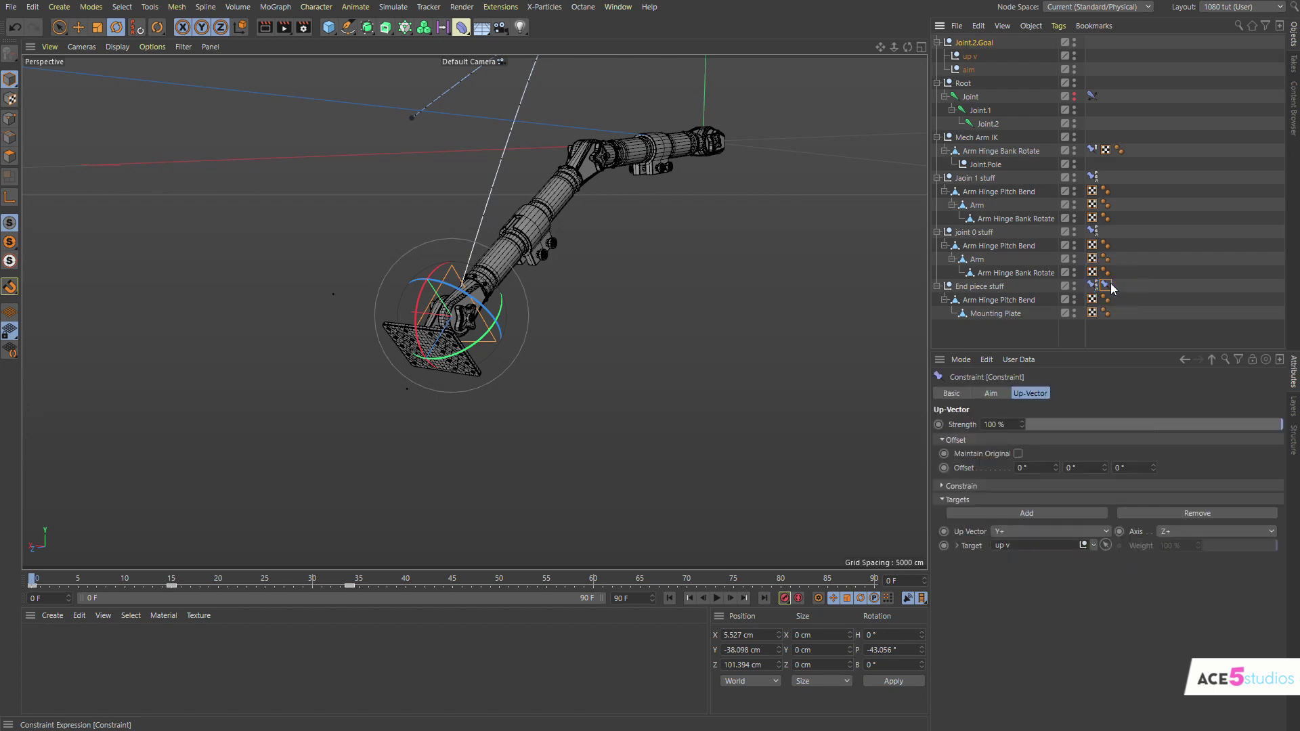
click(967, 396)
click(1068, 526)
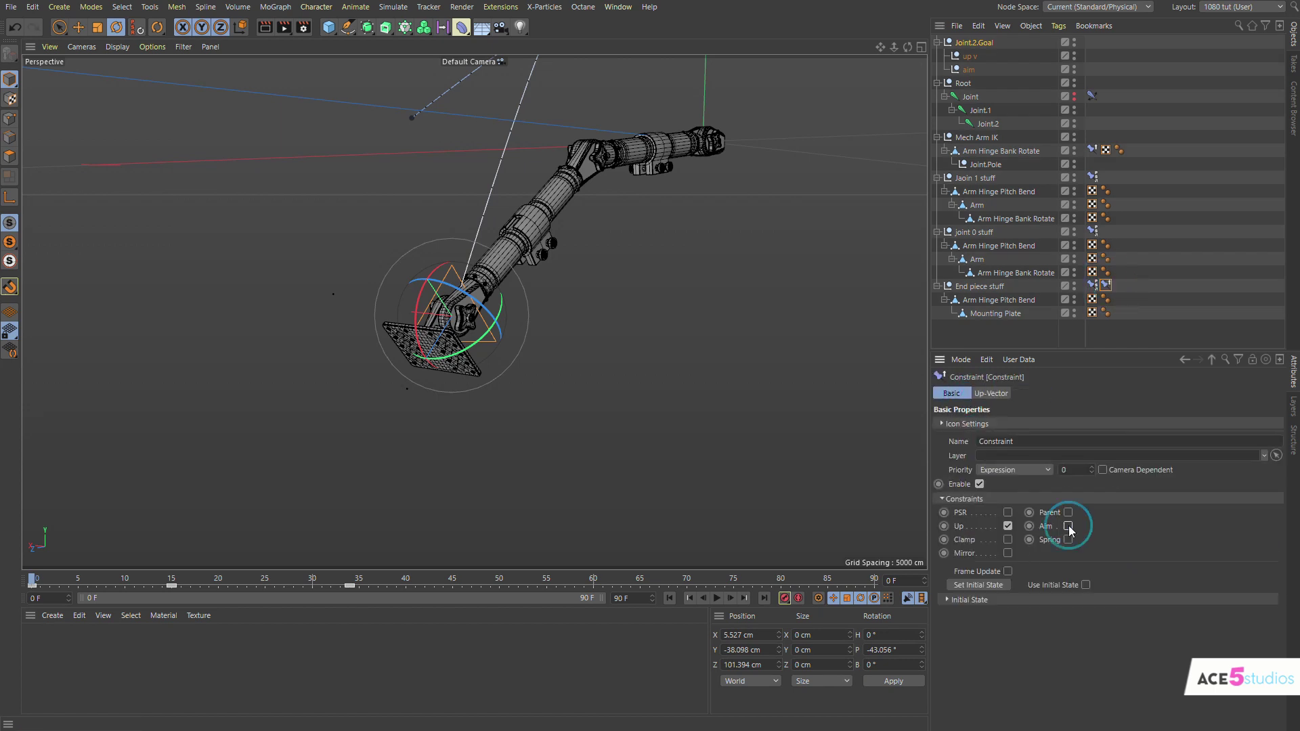
drag(459, 320, 475, 343)
scroll(475, 343, up, 5)
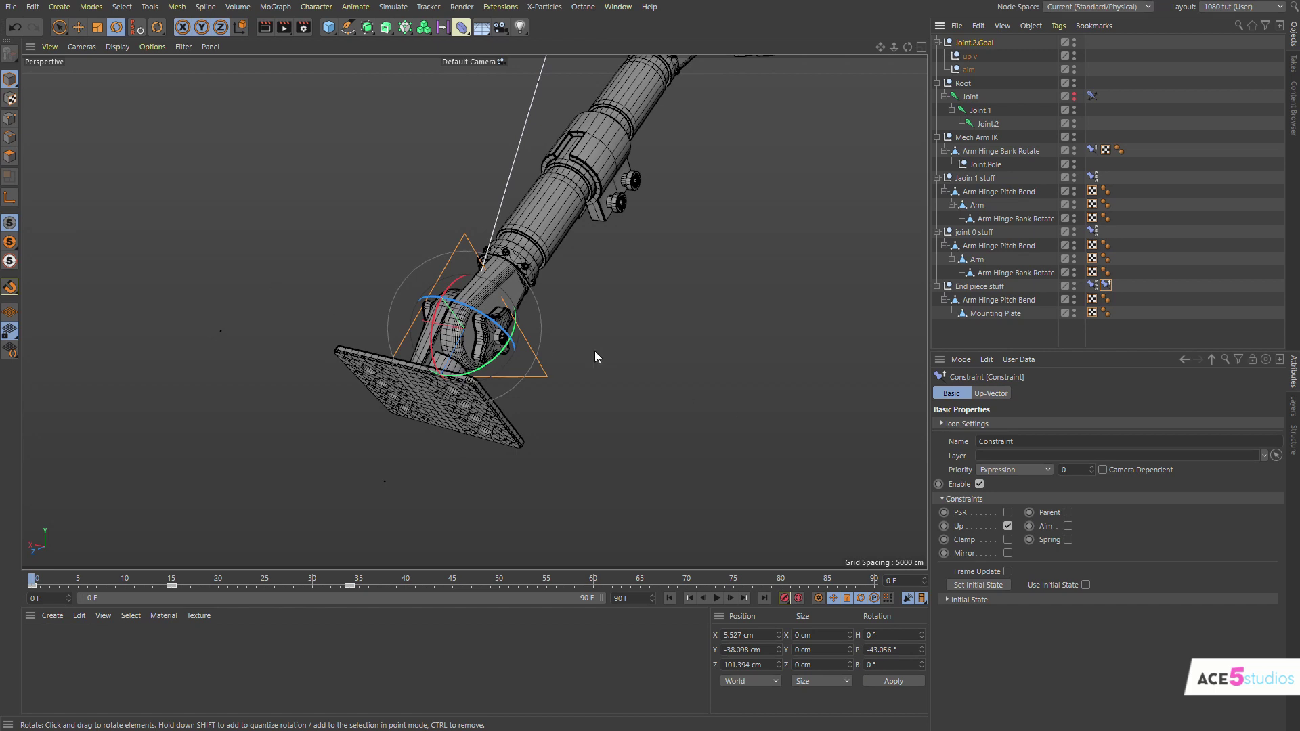
key(e)
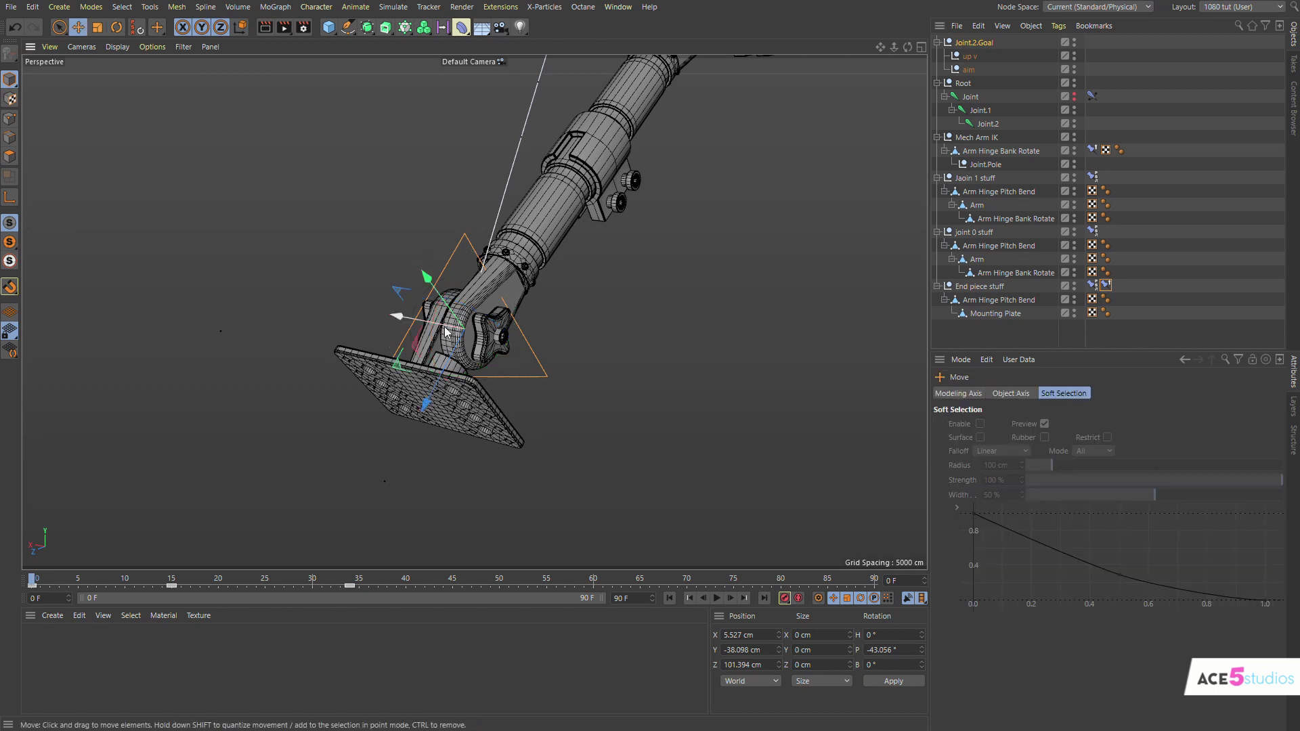
- Set the Up-Vector constraint's Axis to X+ and Up Vector to Z+, and assign the aim null as its target
click(1106, 285)
click(990, 393)
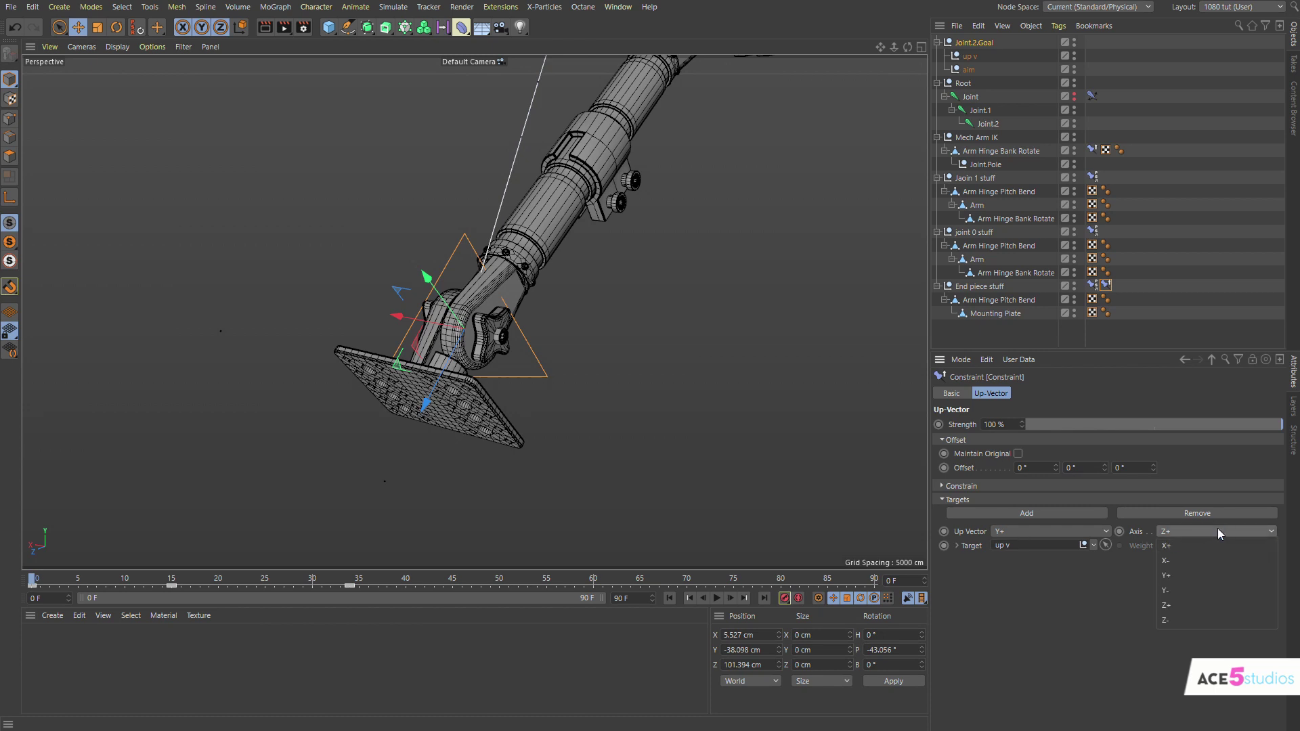
click(1207, 551)
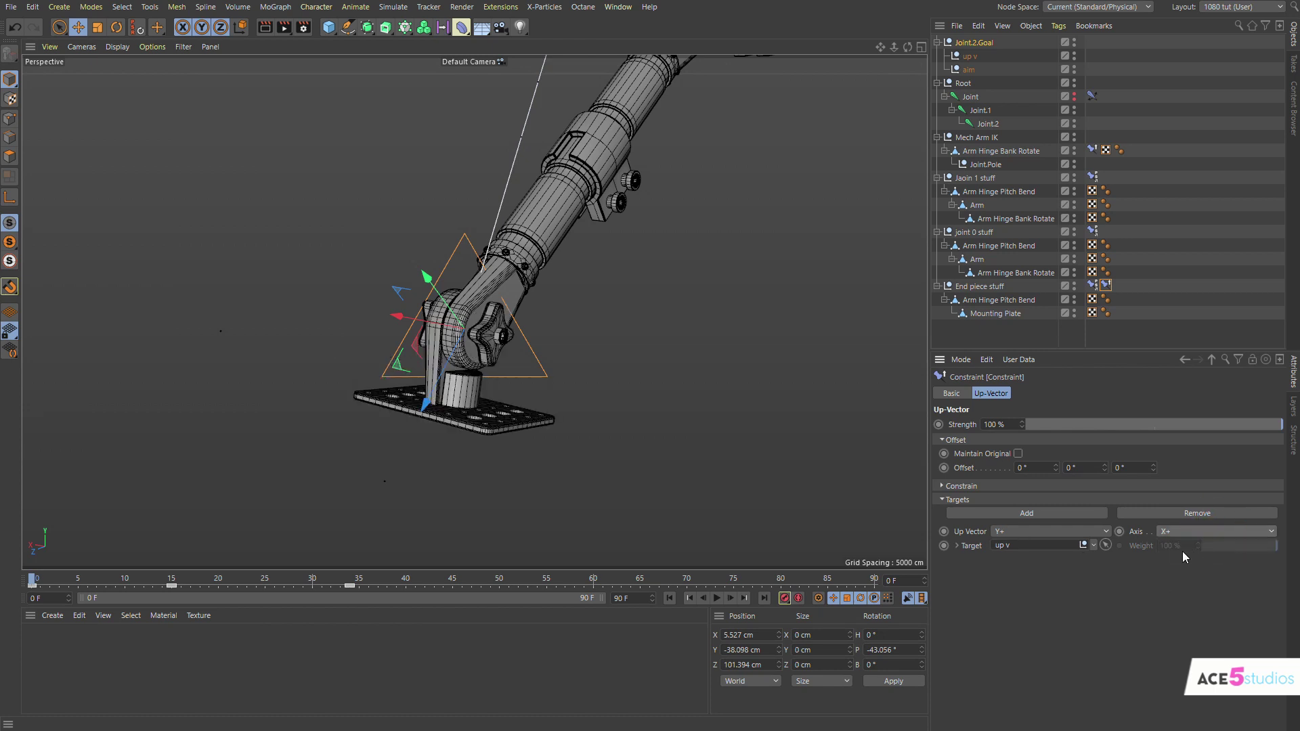
click(1071, 530)
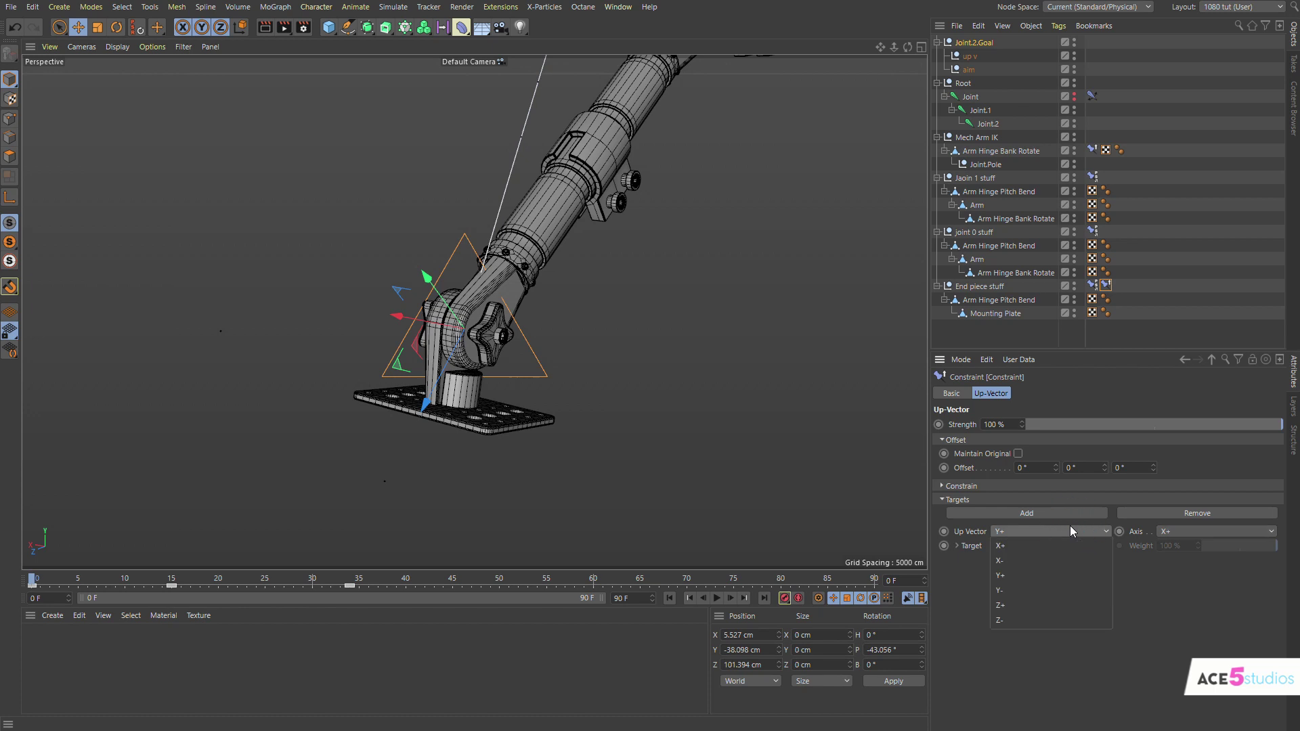
click(1032, 605)
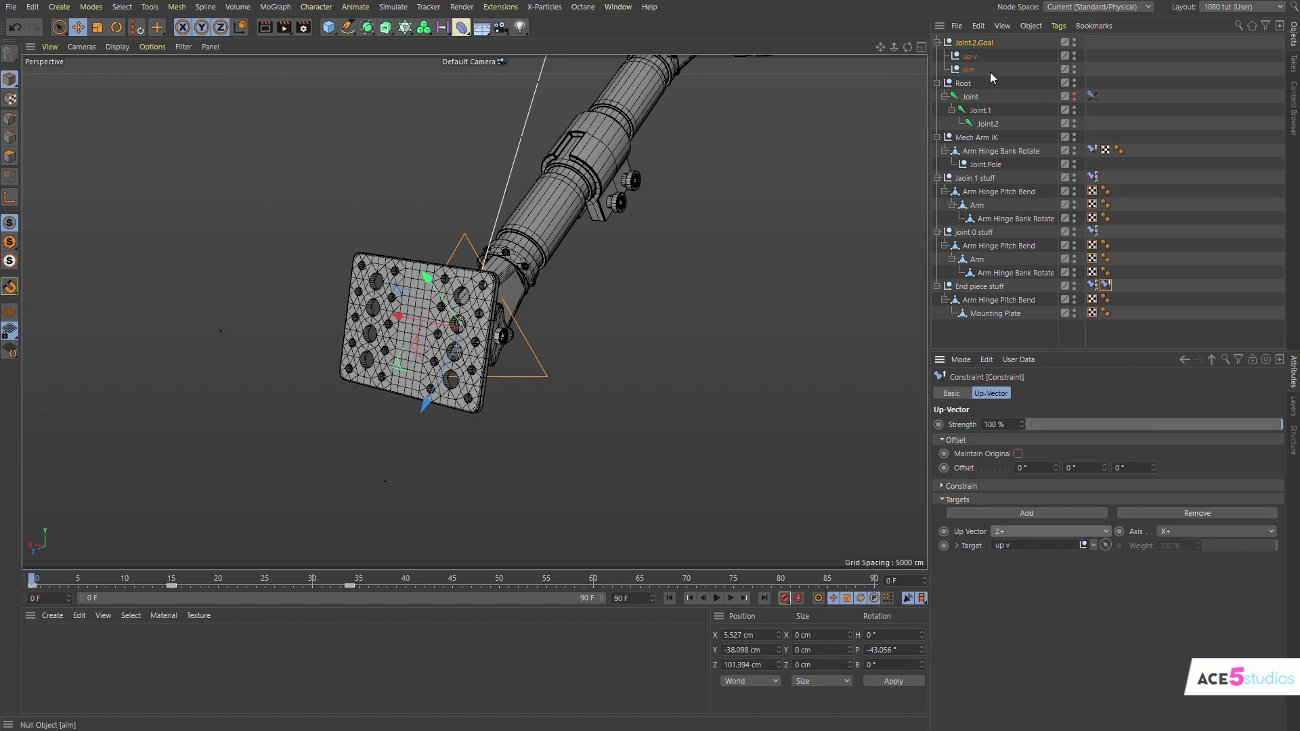
drag(990, 71, 1032, 545)
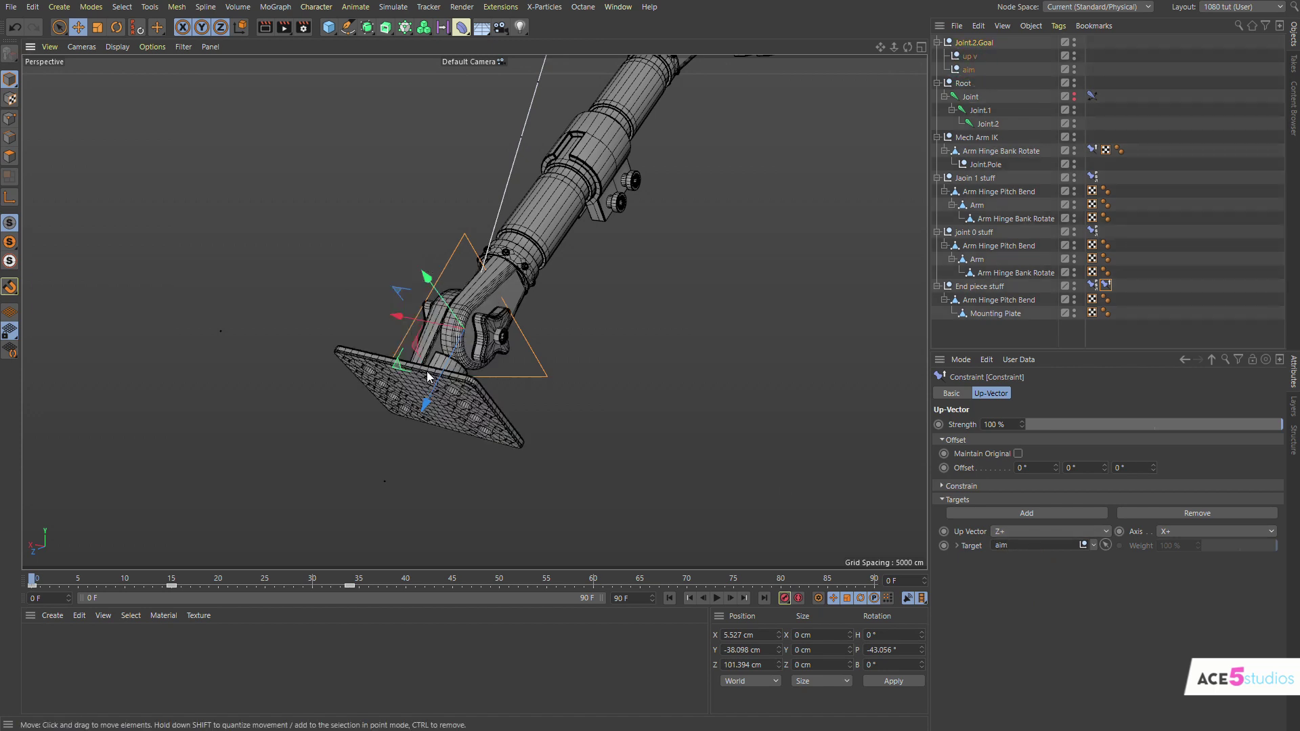
- Test-rotate Joint.2.Goal around different axes to check how the mounting plate follows, undoing the rotations
alt+drag(428, 376, 615, 402)
key(r)
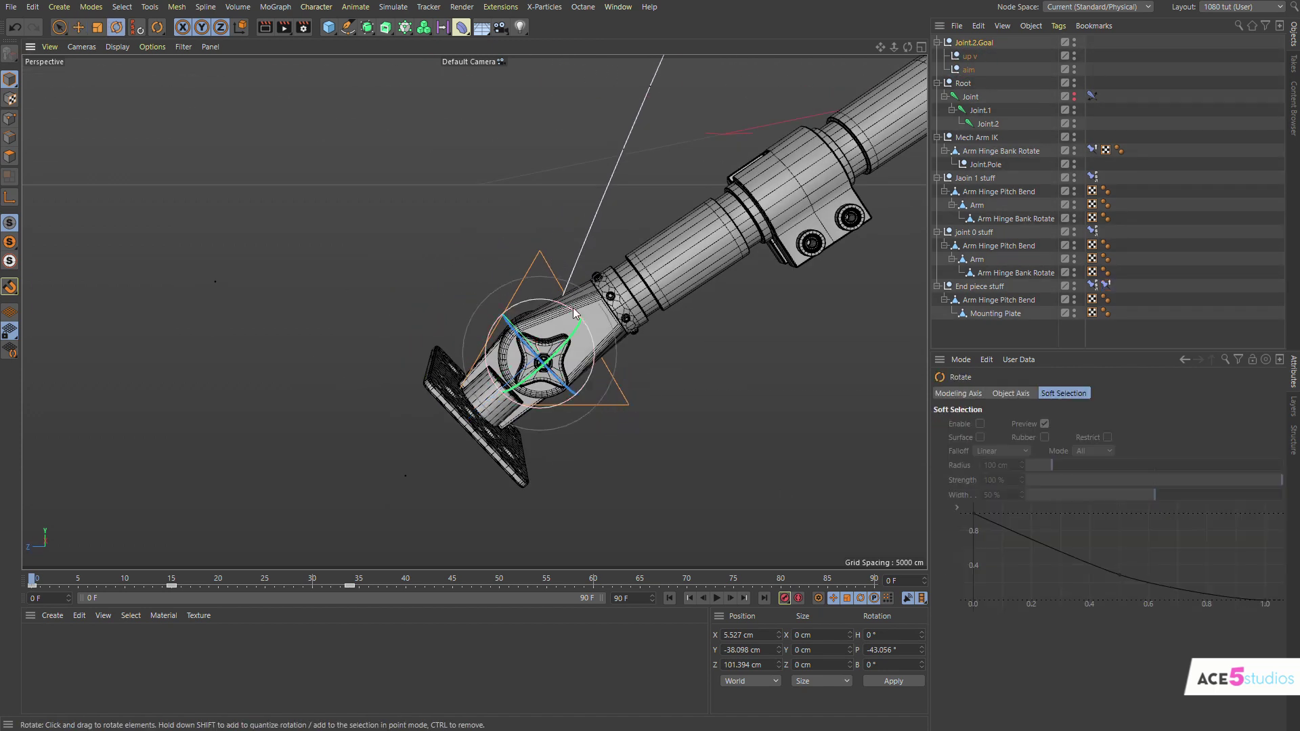
drag(574, 313, 632, 372)
key(ctrl+z)
drag(486, 432, 522, 338)
- Set the display orientation of the Joint.2.Goal triangle null to X
click(973, 42)
click(1001, 393)
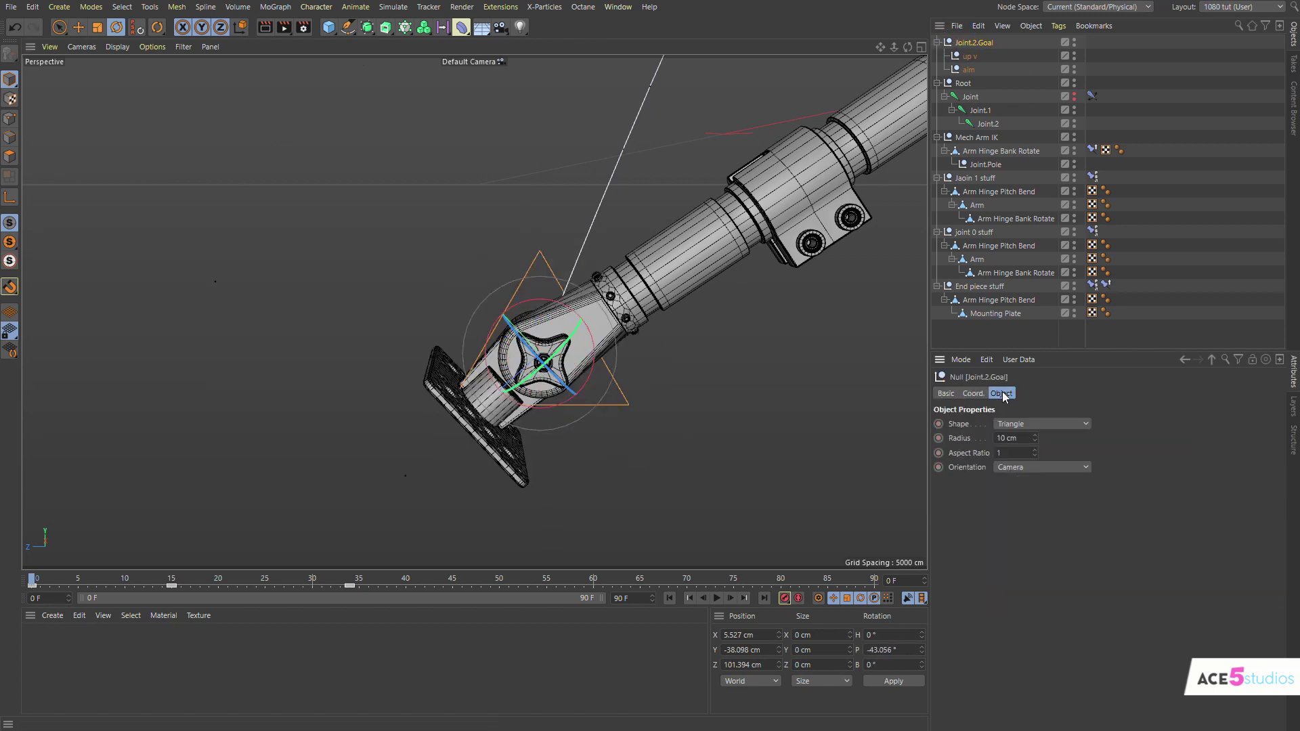
click(1001, 496)
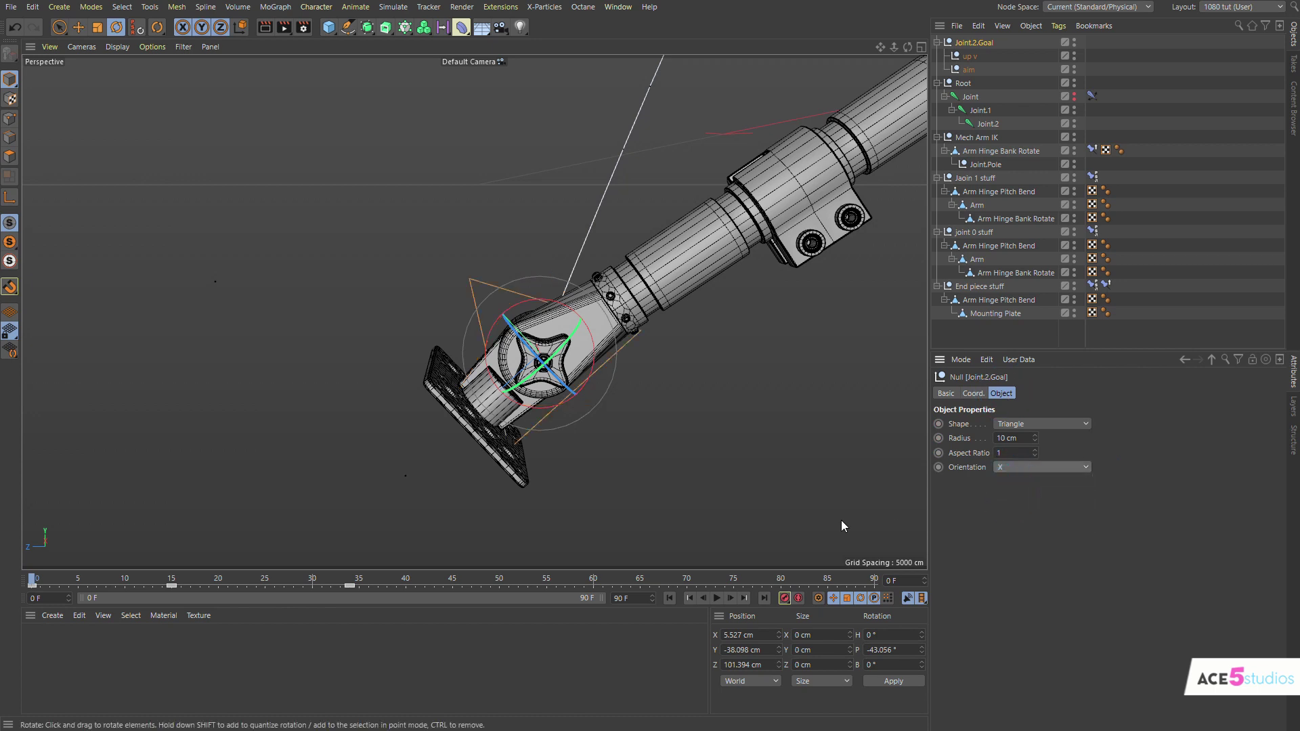
alt+drag(582, 371, 514, 397)
key(ctrl+z)
alt+drag(362, 329, 504, 344)
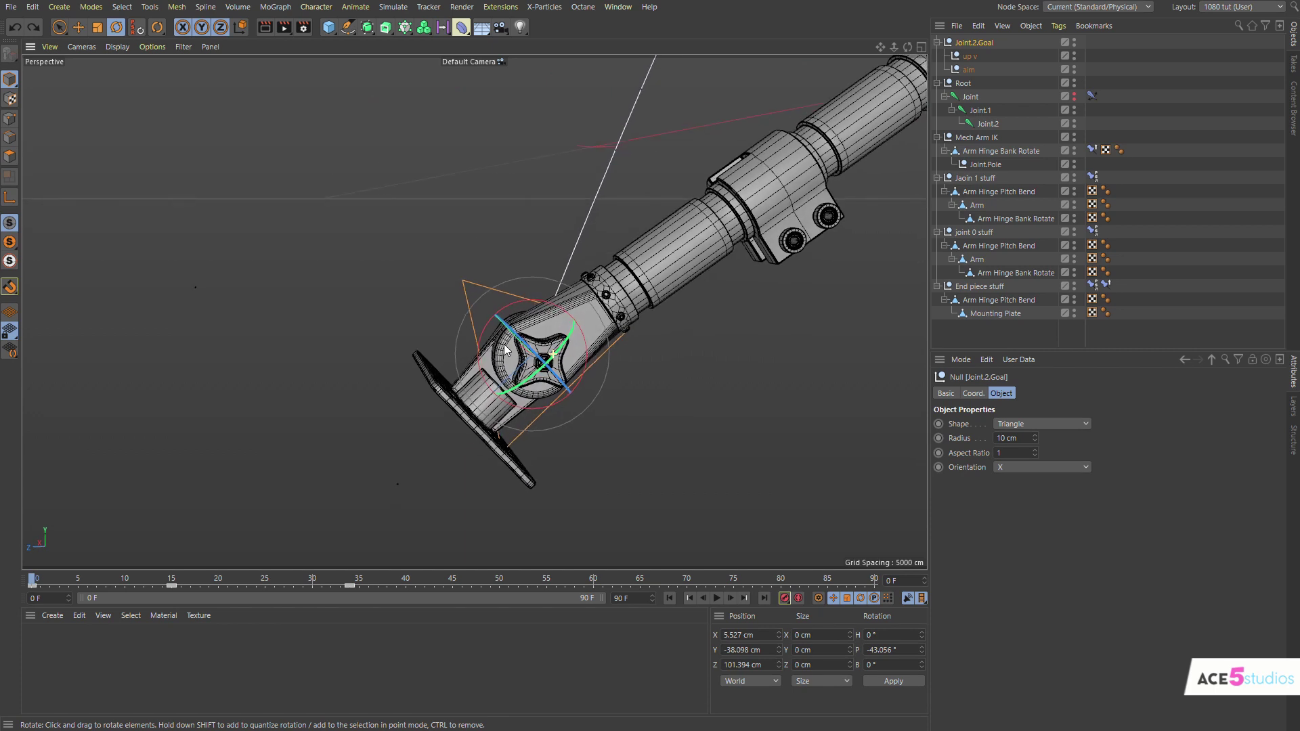
- Add a Constraint tag to the Arm Hinge Bank Rotate object under Jaoin 1 stuff and enable its Up constraint
click(591, 304)
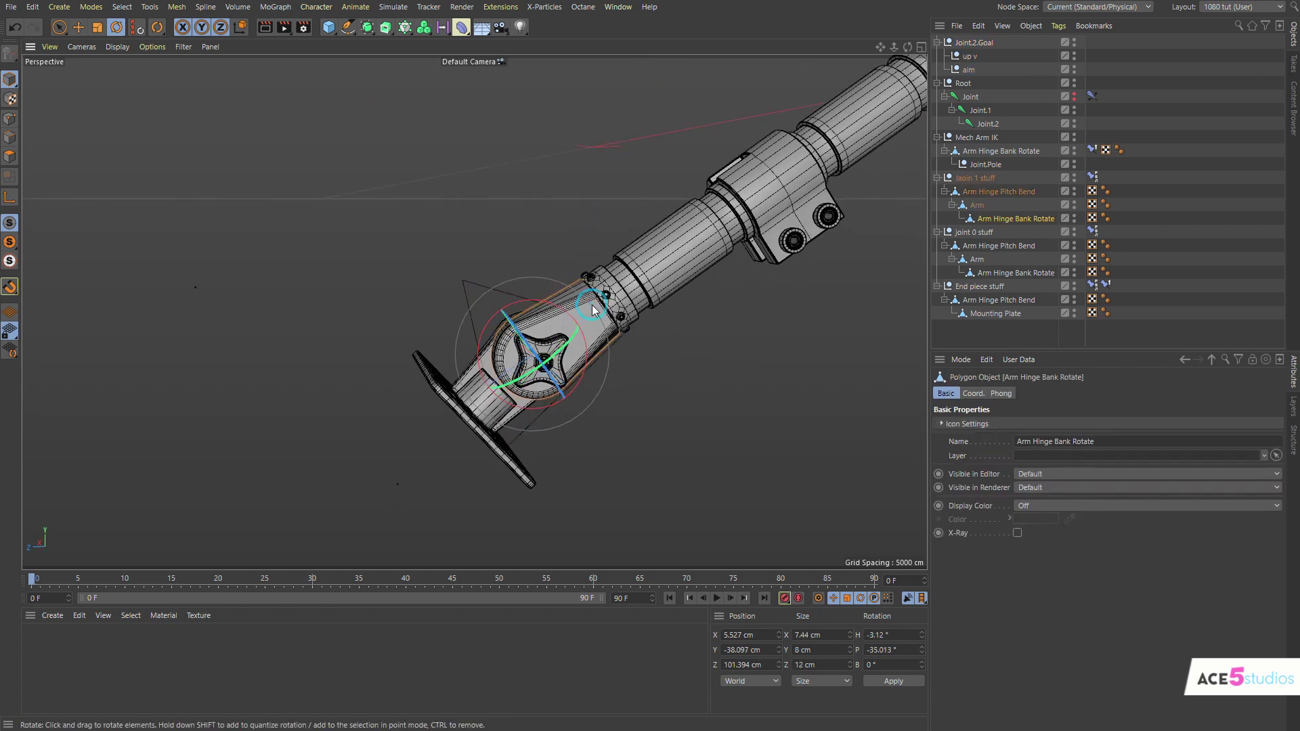
alt+drag(579, 292, 616, 313)
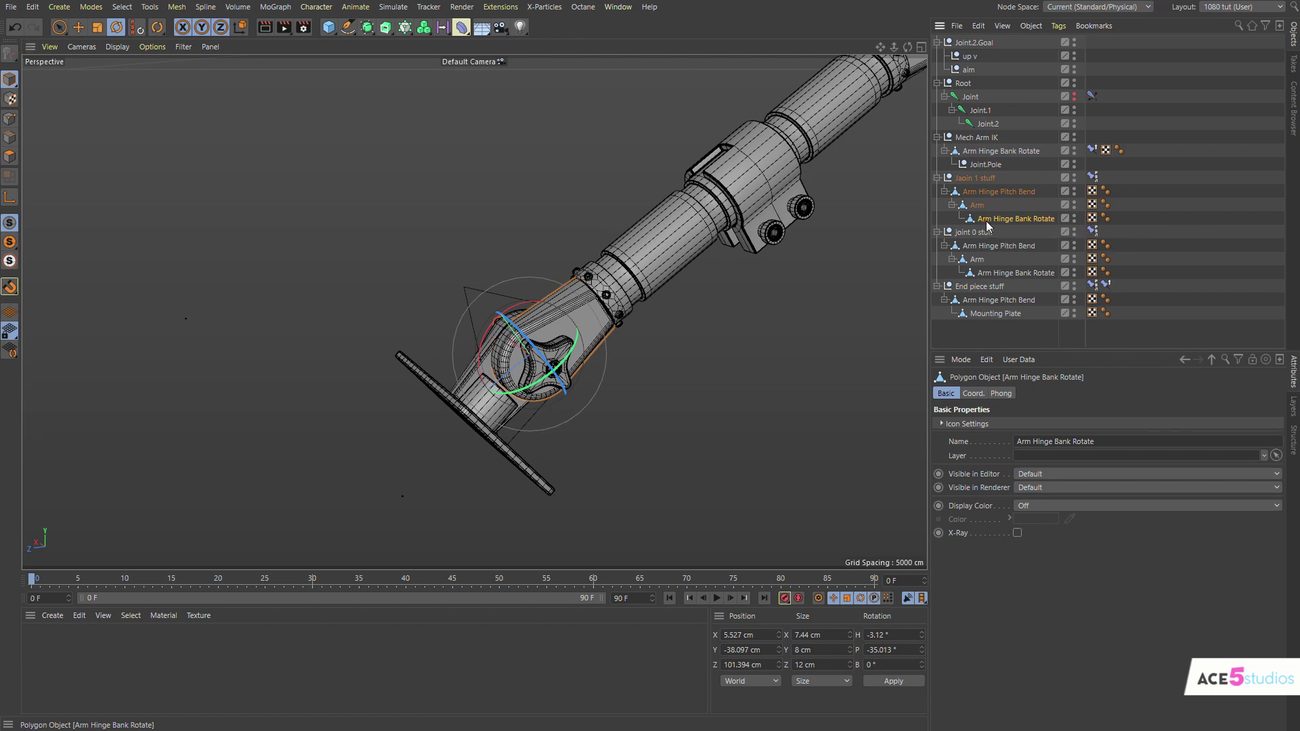
right_click(986, 219)
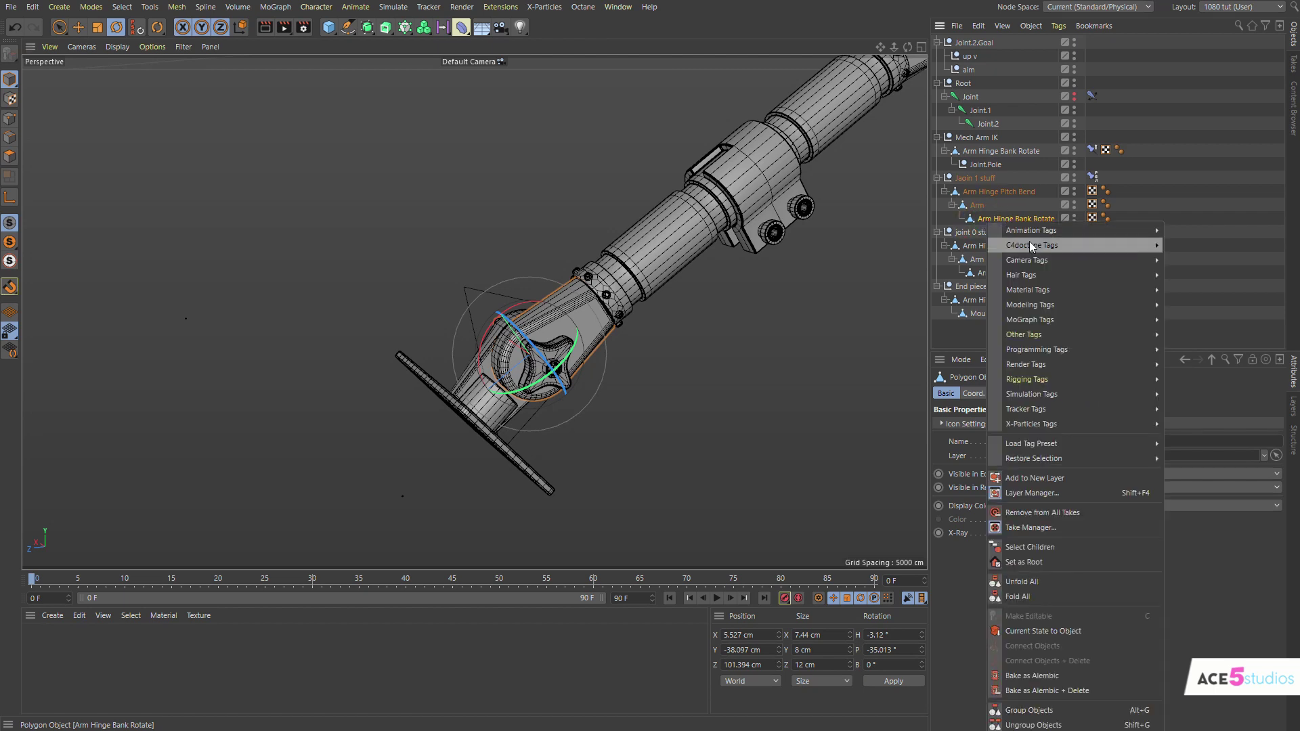
mouse_move(1073, 379)
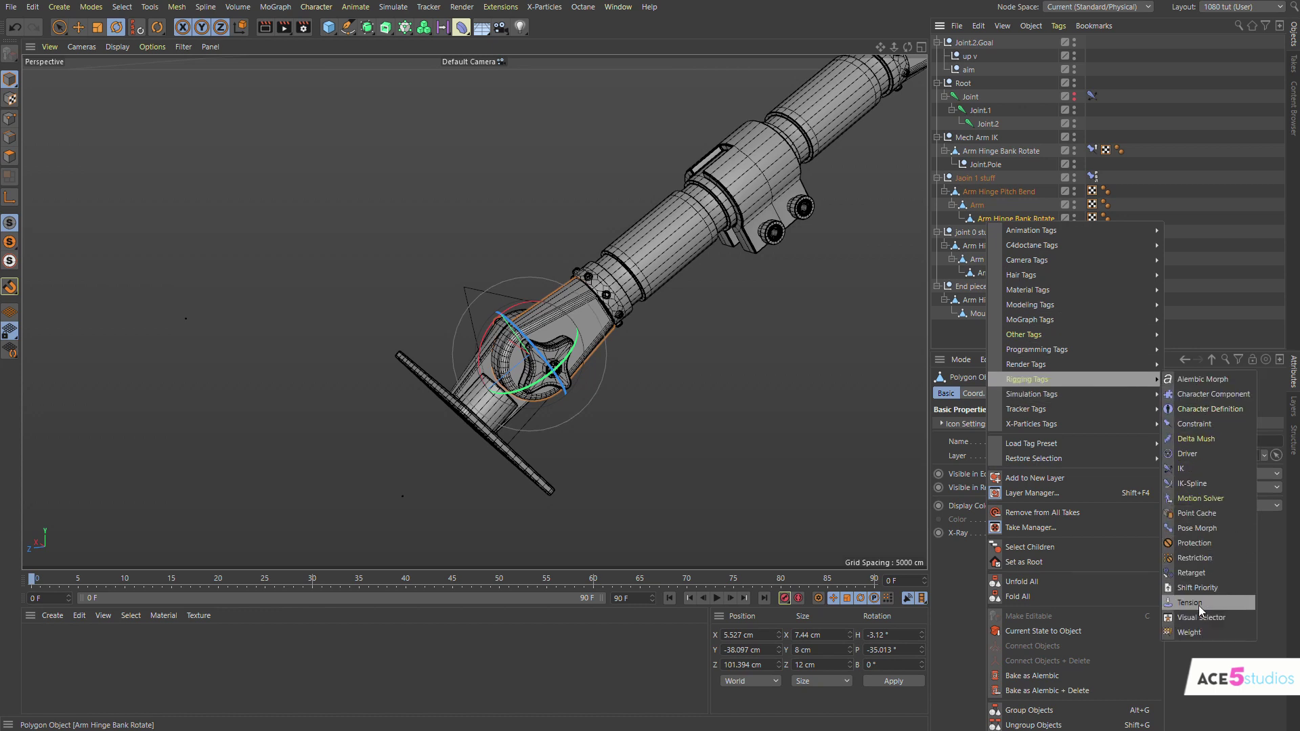
click(1212, 424)
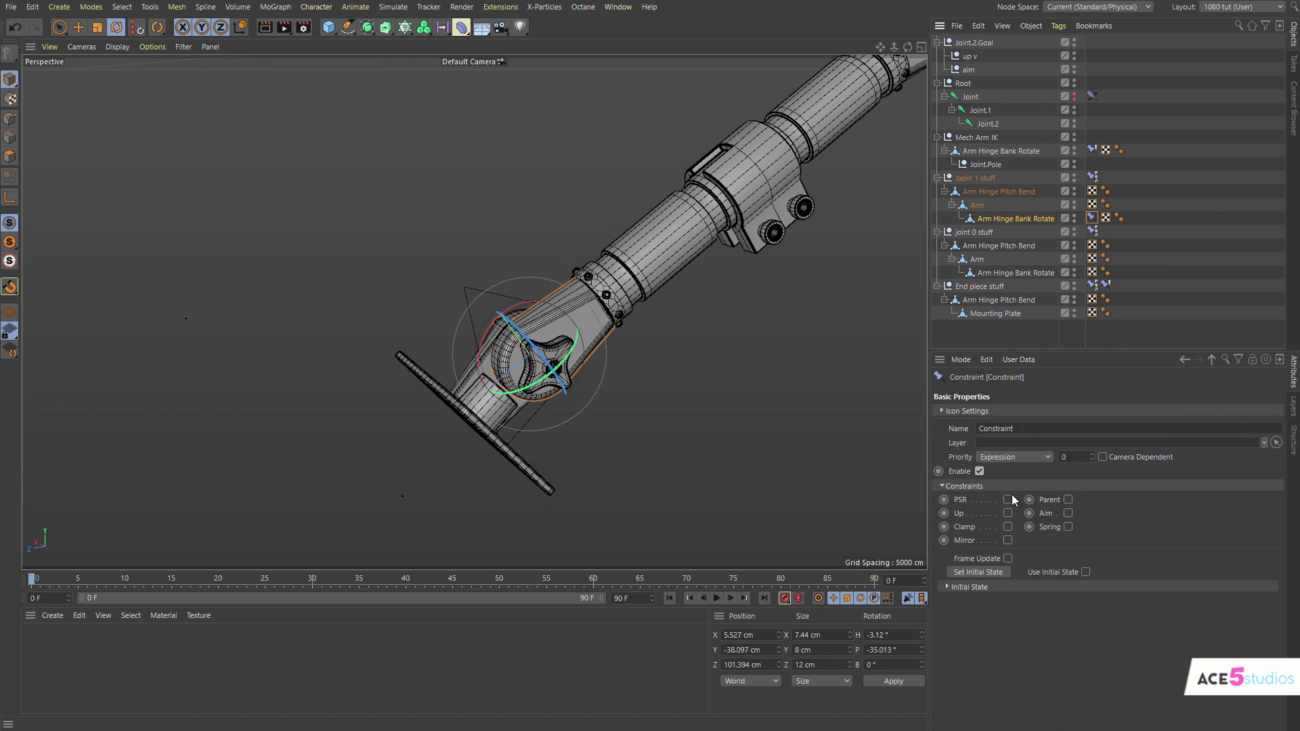
click(1007, 513)
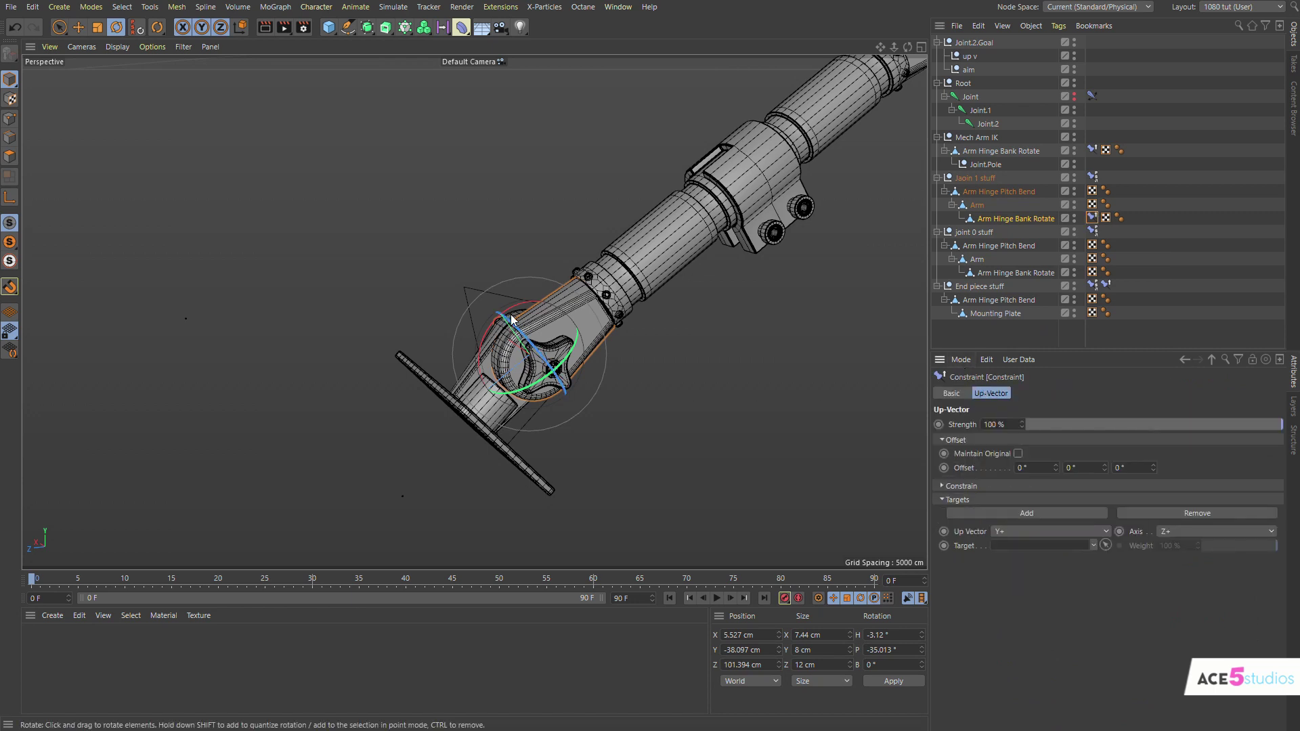
- Assign the up v null as the target of the new Up-Vector constraint and select Joint.2.Goal for rotating
alt+drag(550, 318, 582, 379)
key(e)
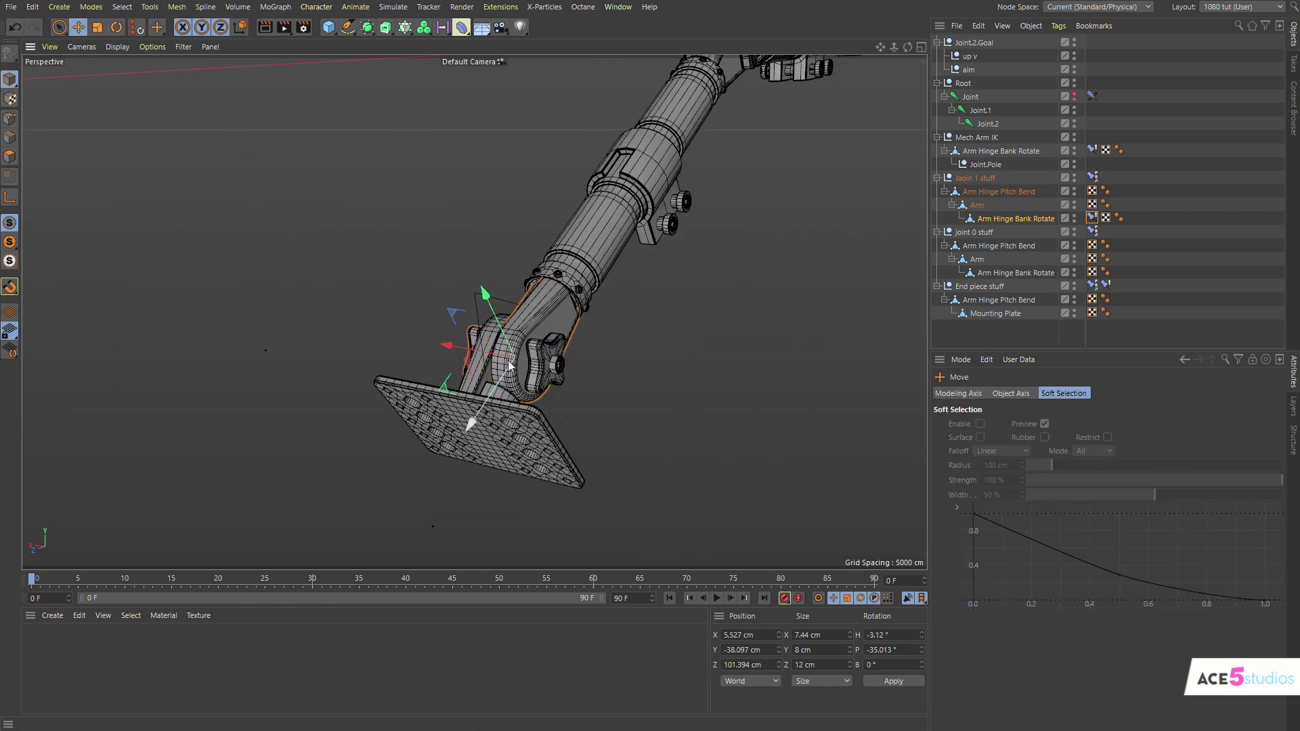
click(1092, 218)
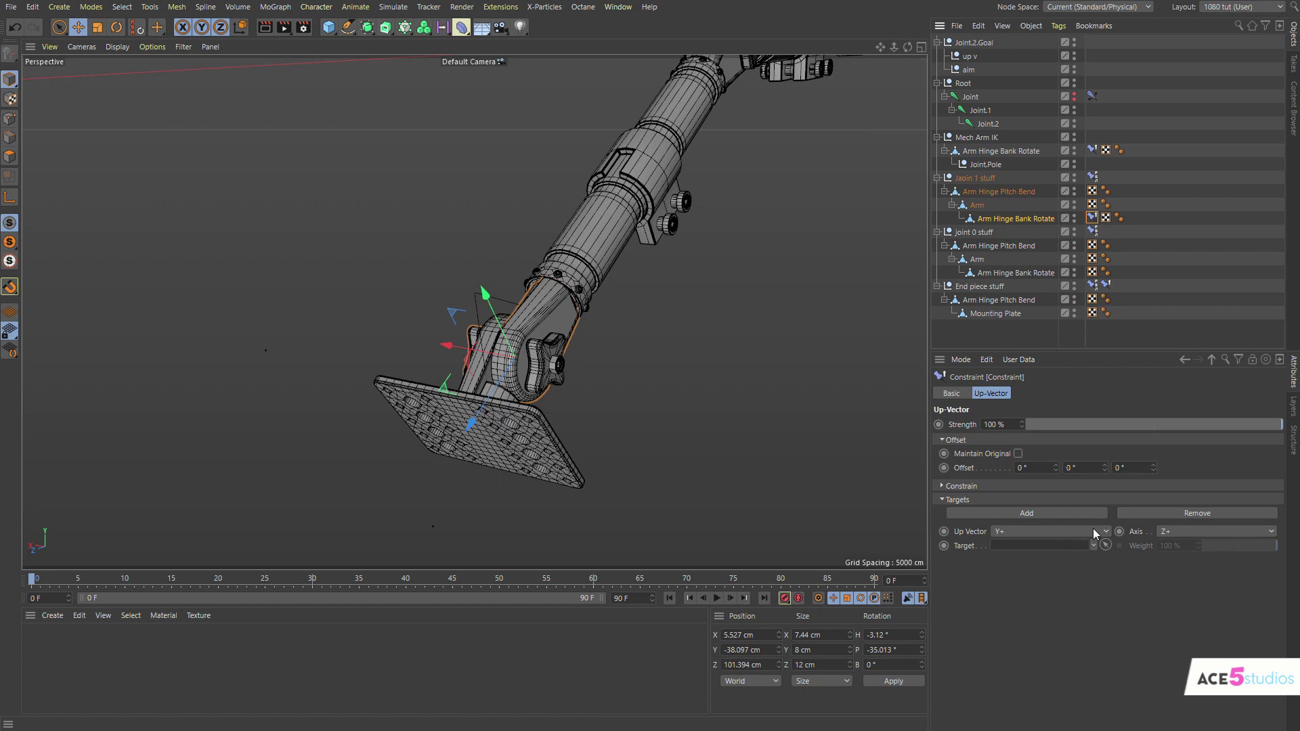
mouse_move(487, 382)
alt+mouse_down()
mouse_move(417, 362)
mouse_move(498, 377)
alt+mouse_up()
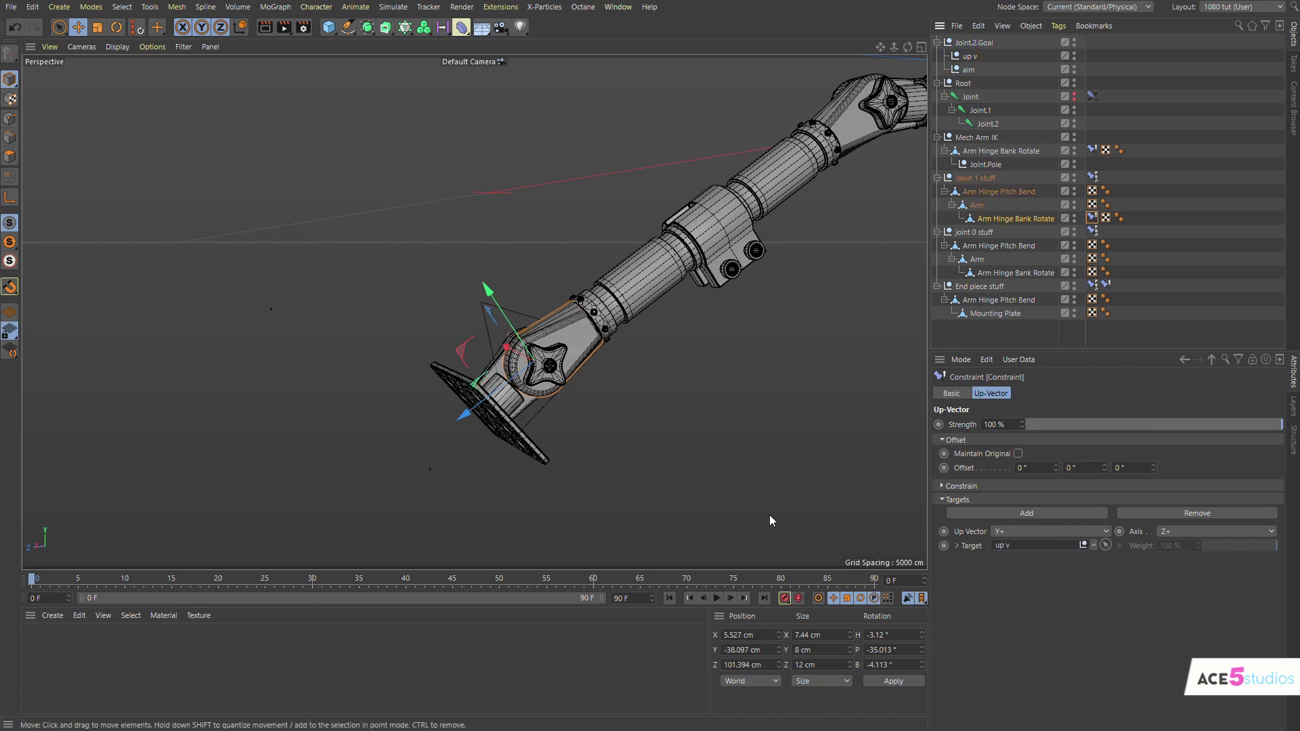
alt+drag(474, 311, 568, 364)
click(976, 45)
key(r)
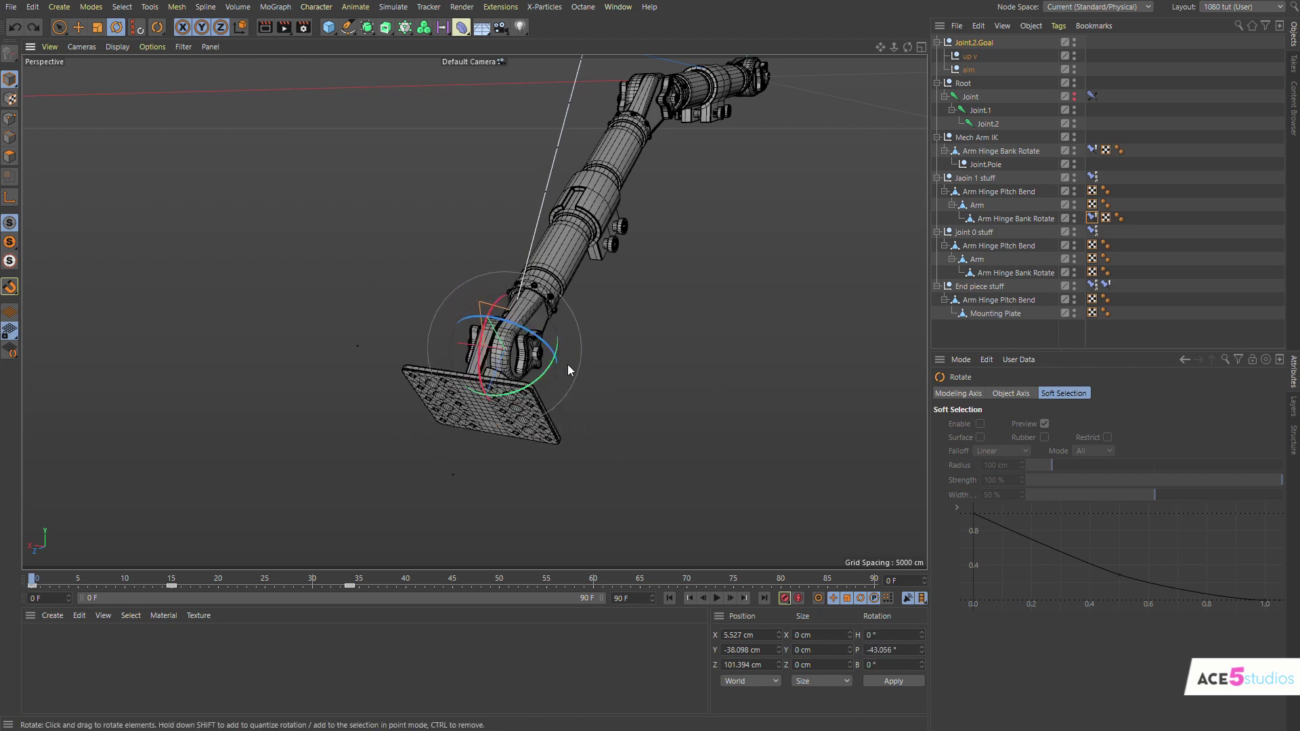
- Delete the PSR constraint from End piece stuff and nest End piece stuff under Jaoin 1 stuff's Arm Hinge Bank Rotate
click(980, 302)
click(979, 289)
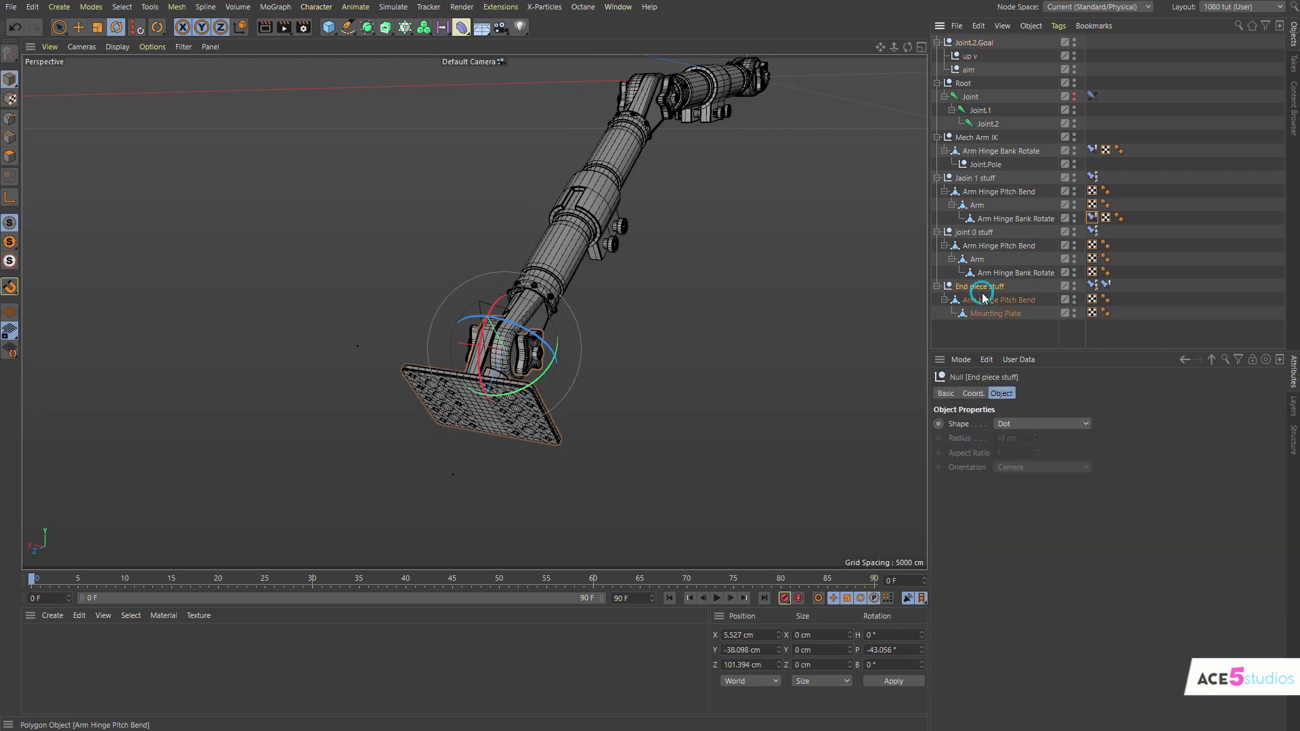
click(1094, 285)
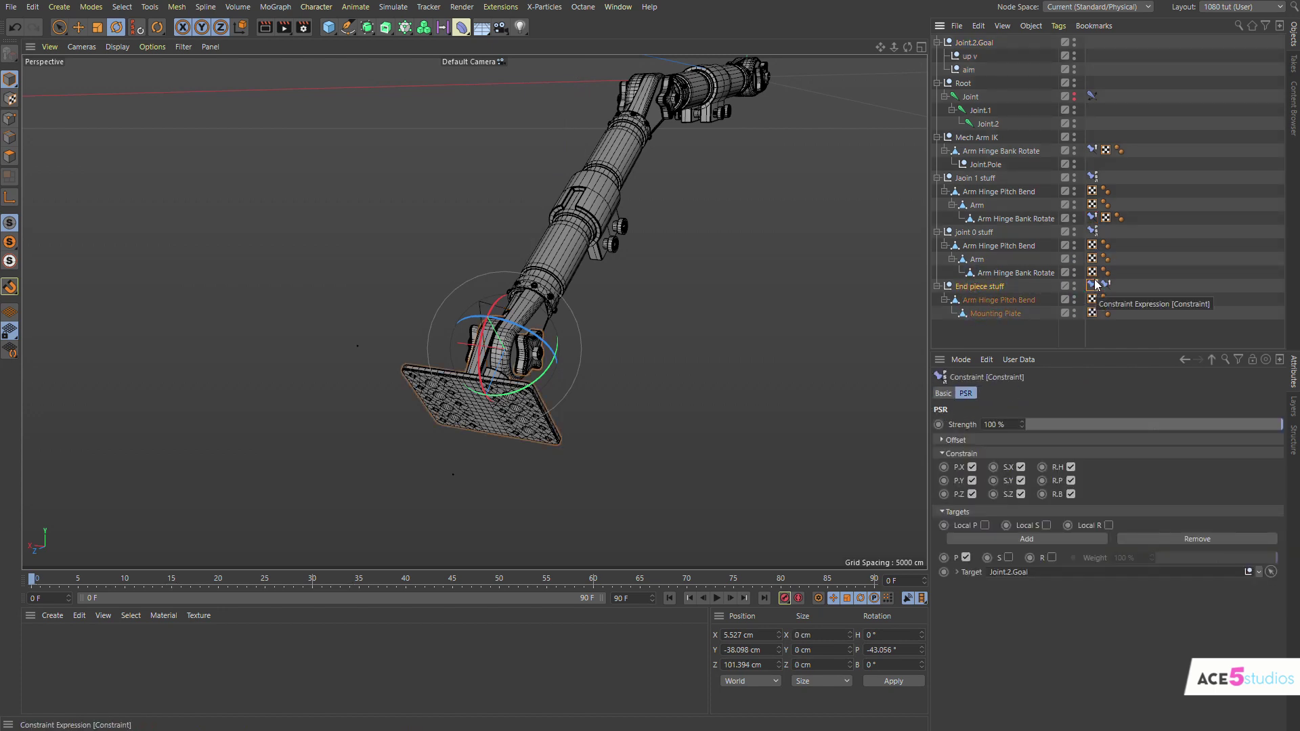
key(Delete)
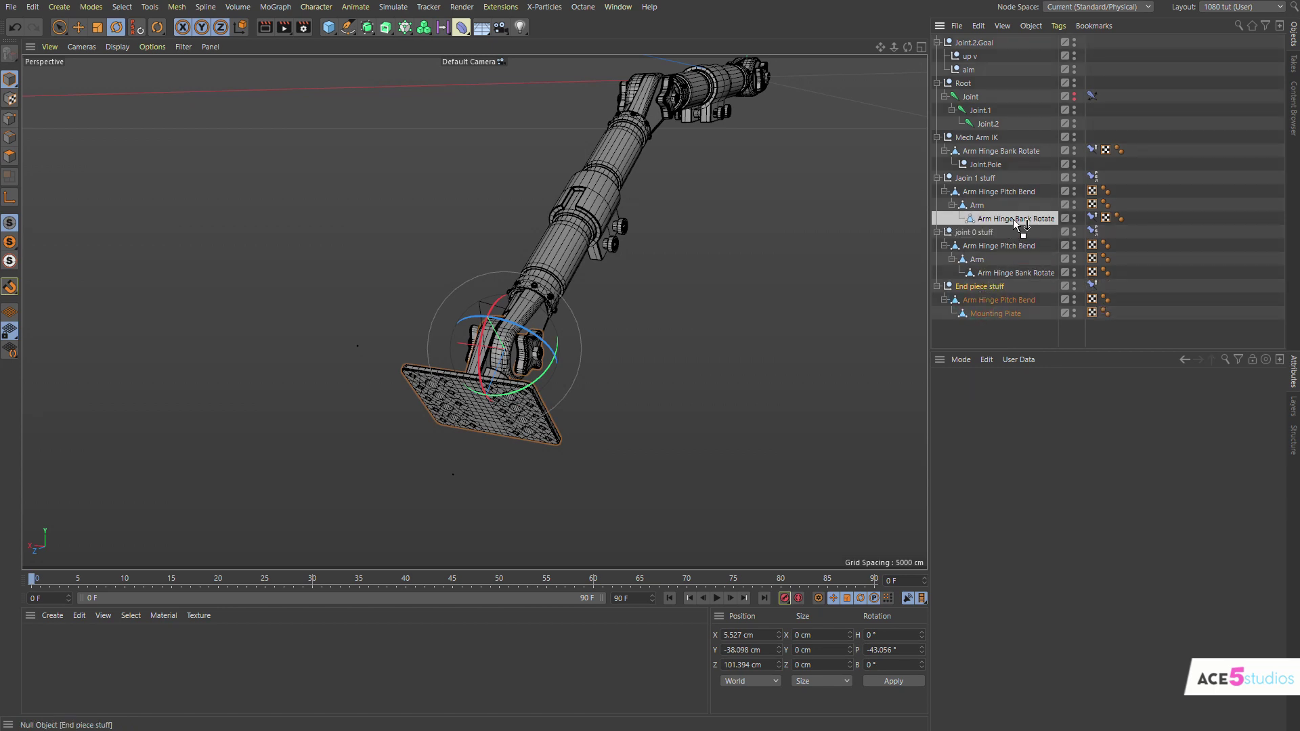
drag(1021, 224, 1021, 225)
click(652, 297)
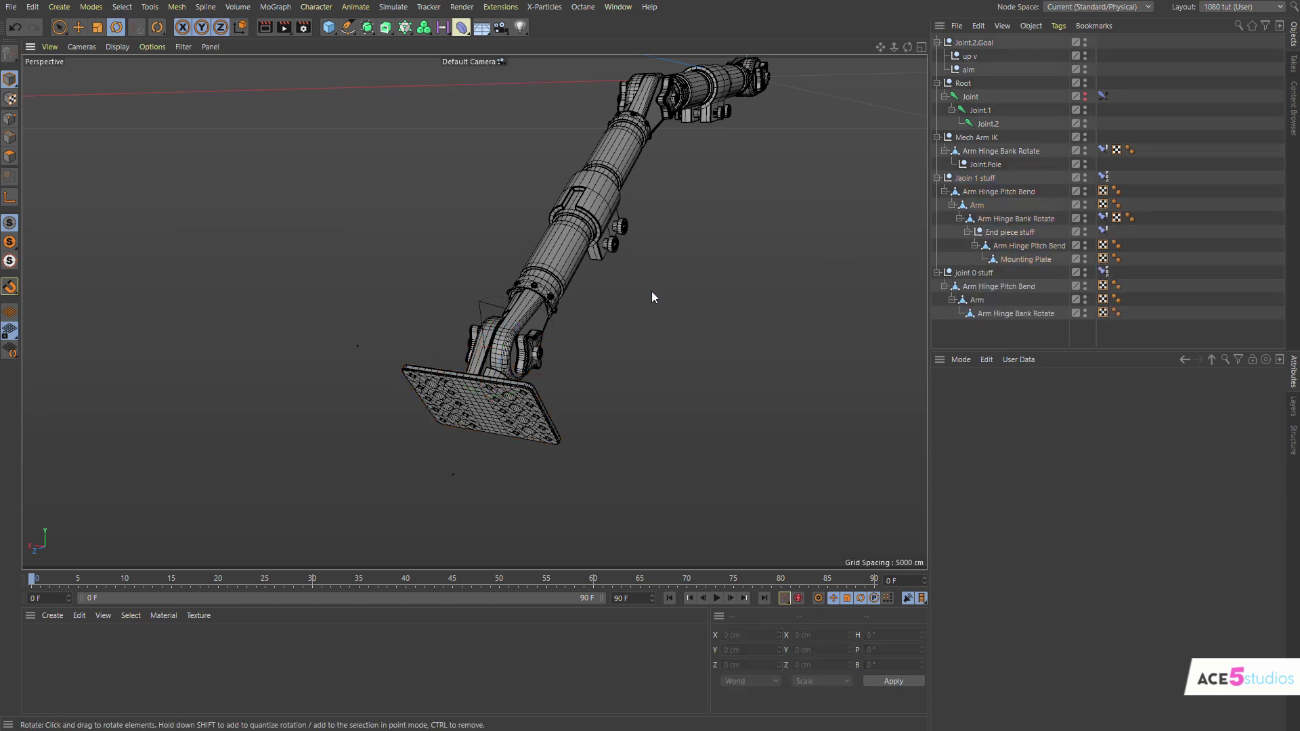
- Test-rotate Joint.2.Goal around several axes to check the nested end piece and bank hinge, undoing each rotation
click(490, 313)
drag(522, 323, 488, 316)
key(ctrl+z)
key(ctrl+z)
key(ctrl+z)
key(ctrl+z)
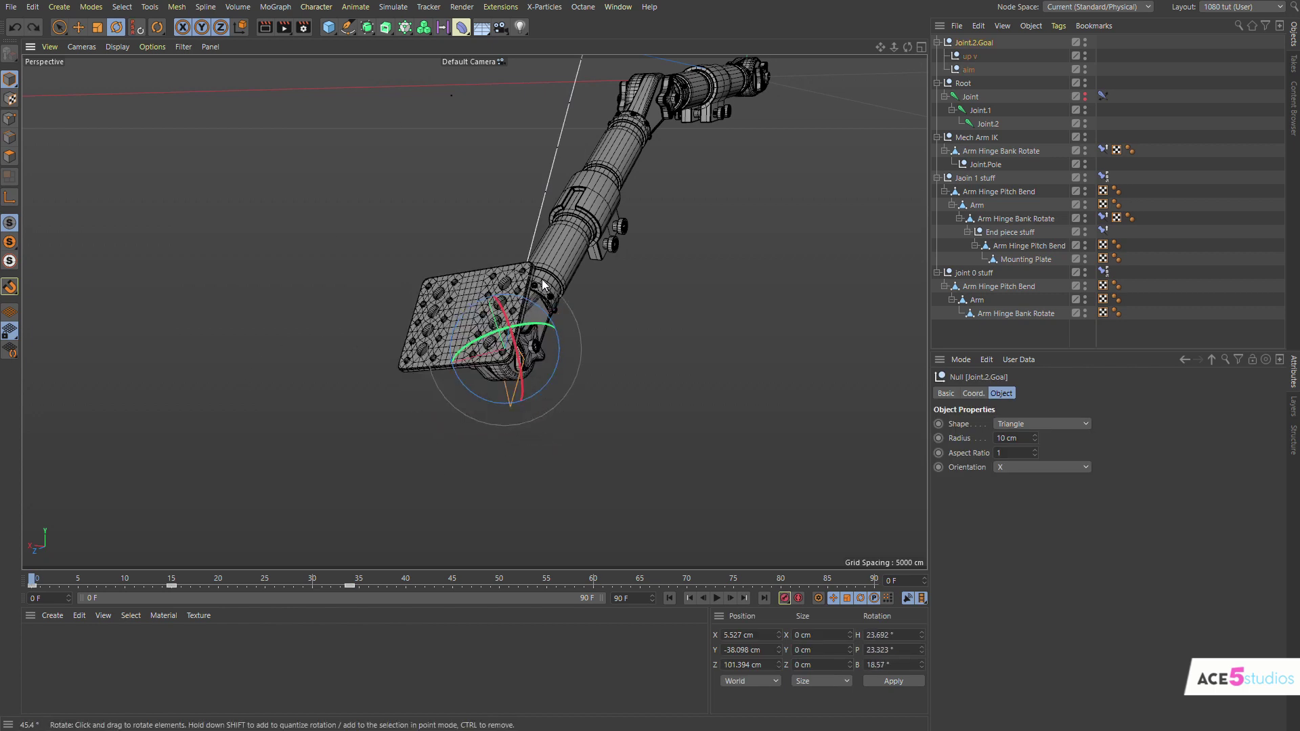
drag(542, 284, 596, 359)
key(ctrl+z)
drag(533, 315, 550, 386)
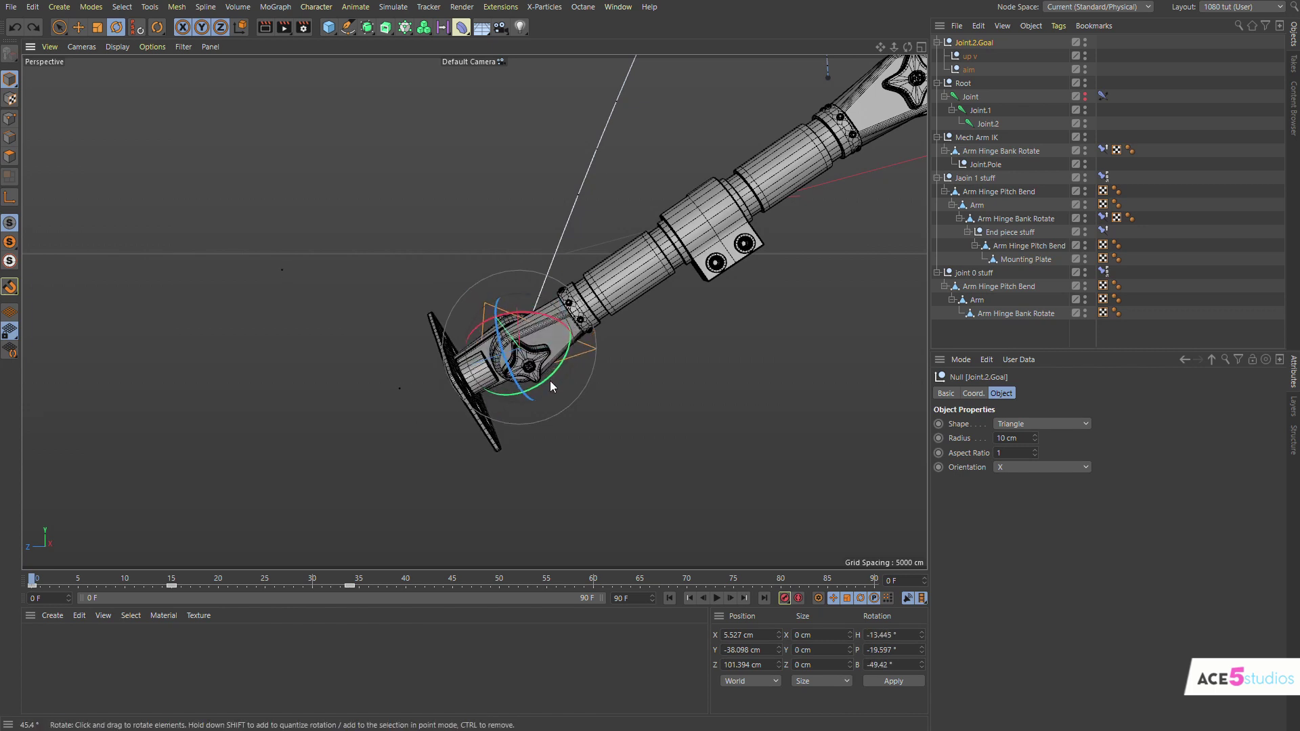
key(ctrl+z)
key(ctrl+z)
drag(491, 321, 611, 320)
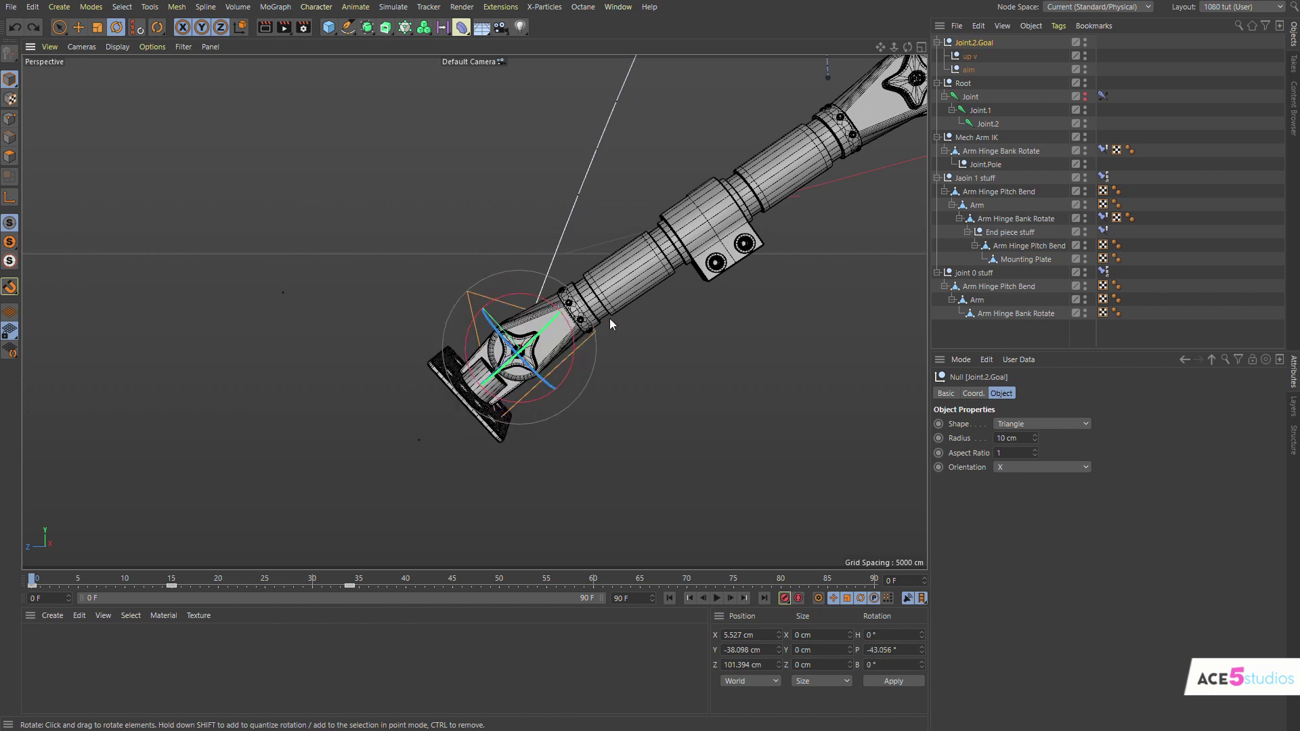
- Nest the up v null under the aim null
click(968, 68)
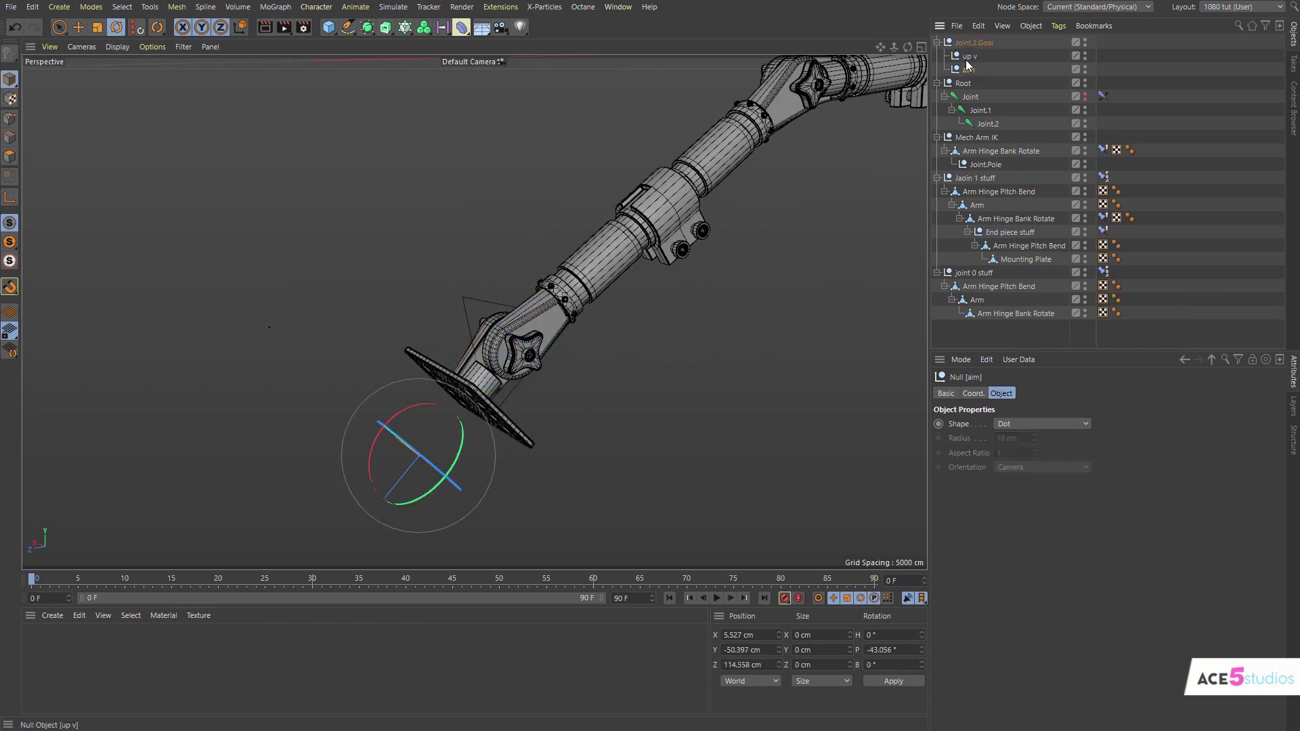
click(968, 58)
drag(971, 68, 971, 69)
- Try rotating the aim null with up v as its child, and undo the rotation
click(965, 56)
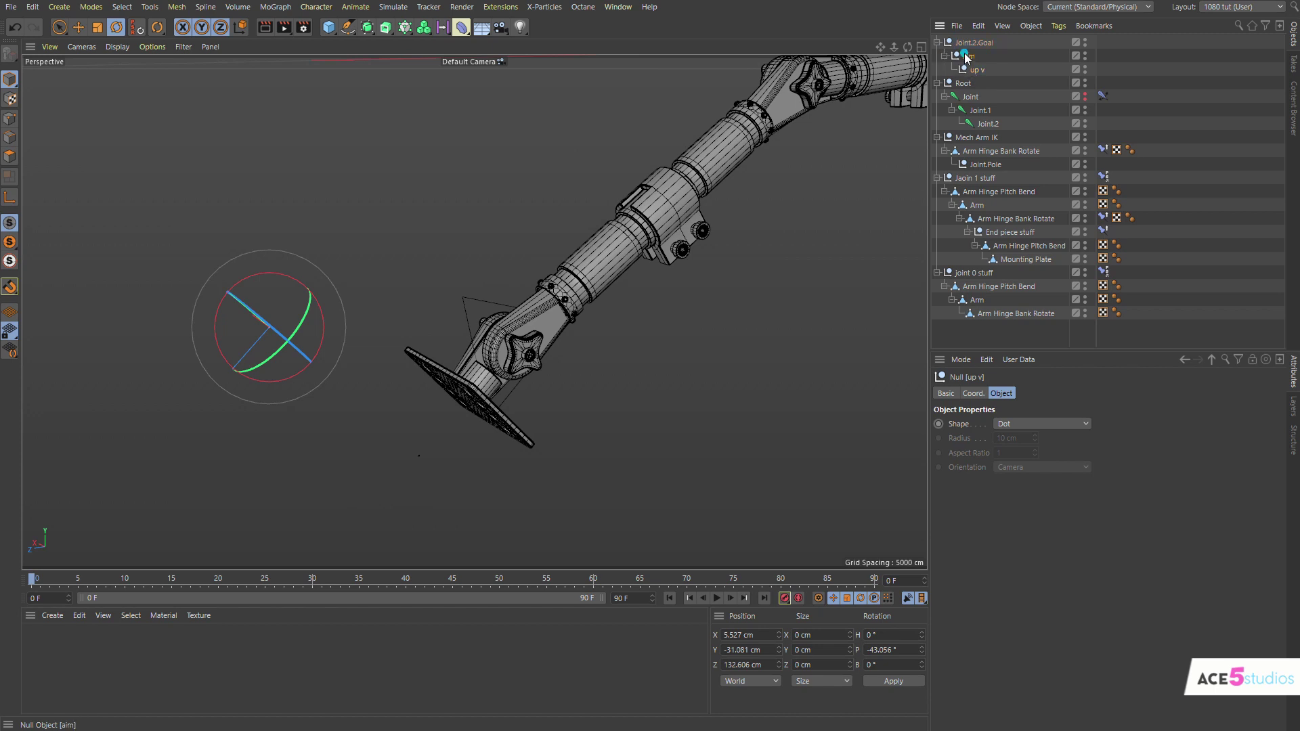
key(e)
alt+drag(400, 493, 571, 508)
drag(572, 509, 617, 420)
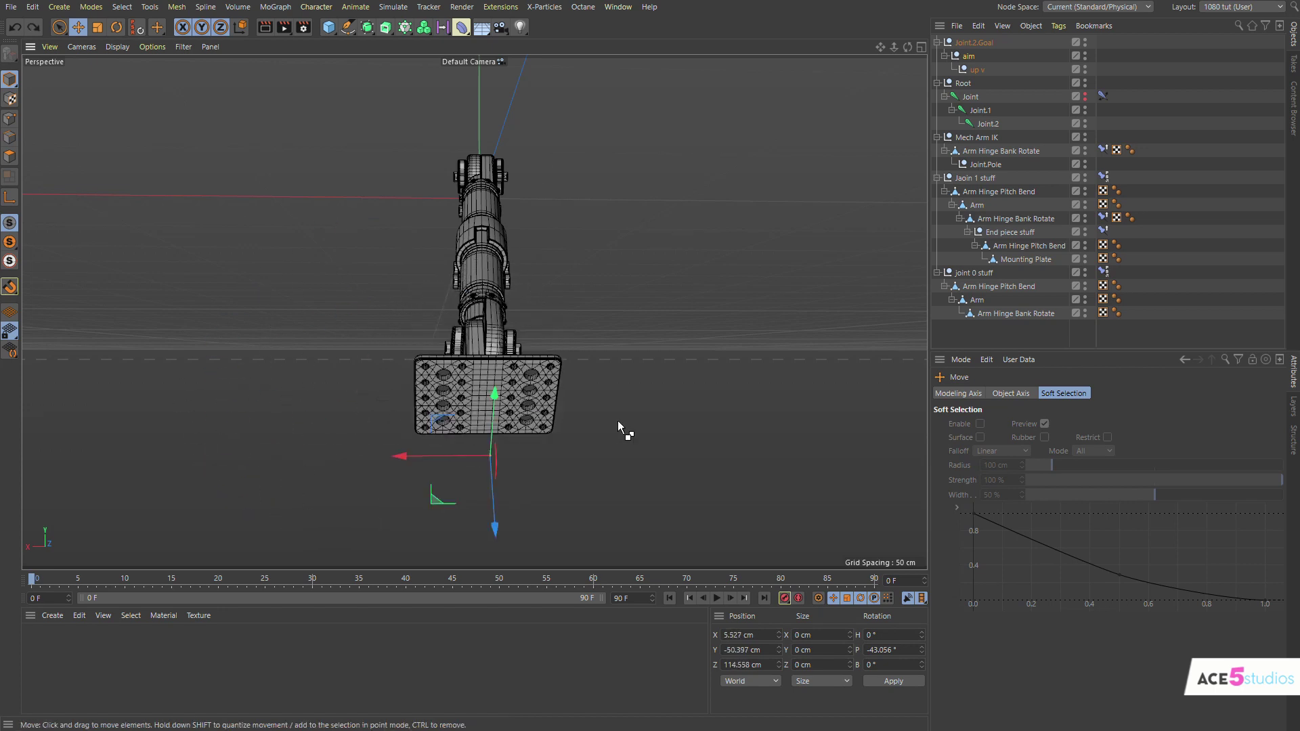
key(r)
drag(477, 423, 609, 440)
key(ctrl+z)
- Display the aim null as a Cube with Z orientation and reduce its radius
click(969, 57)
click(1026, 424)
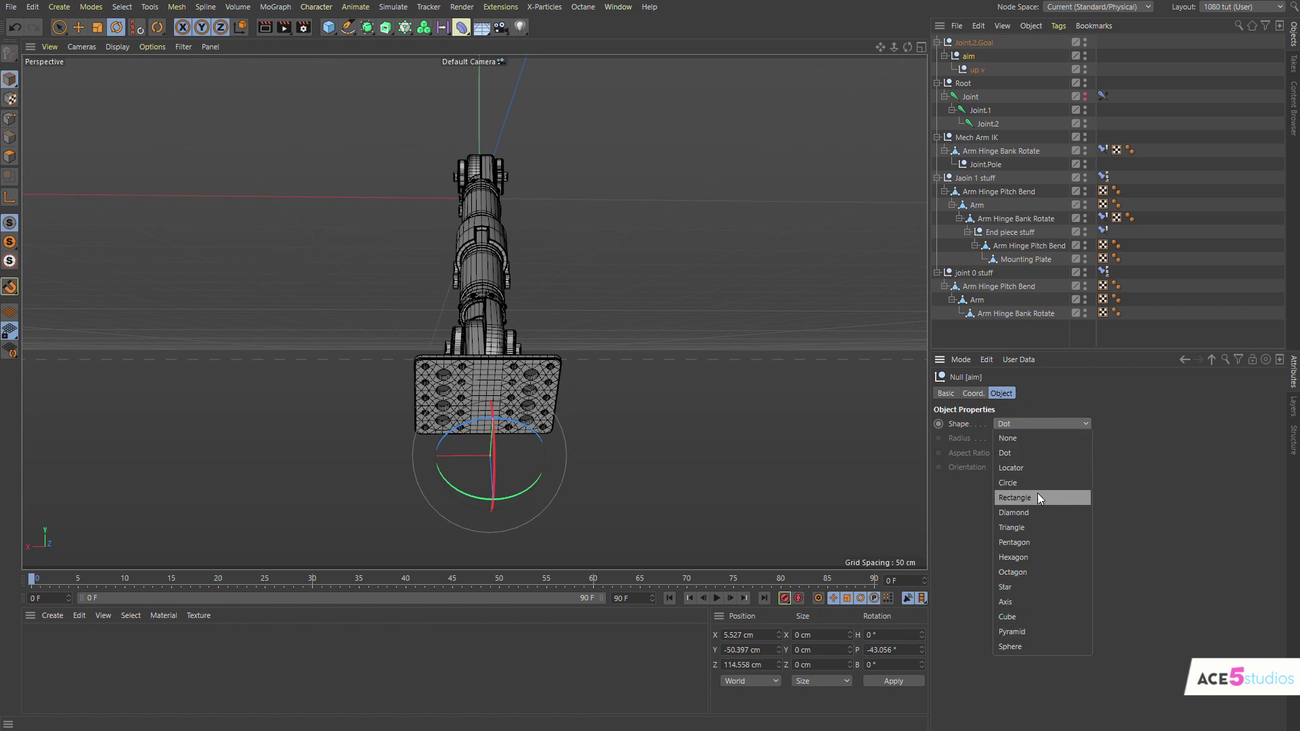
click(1043, 617)
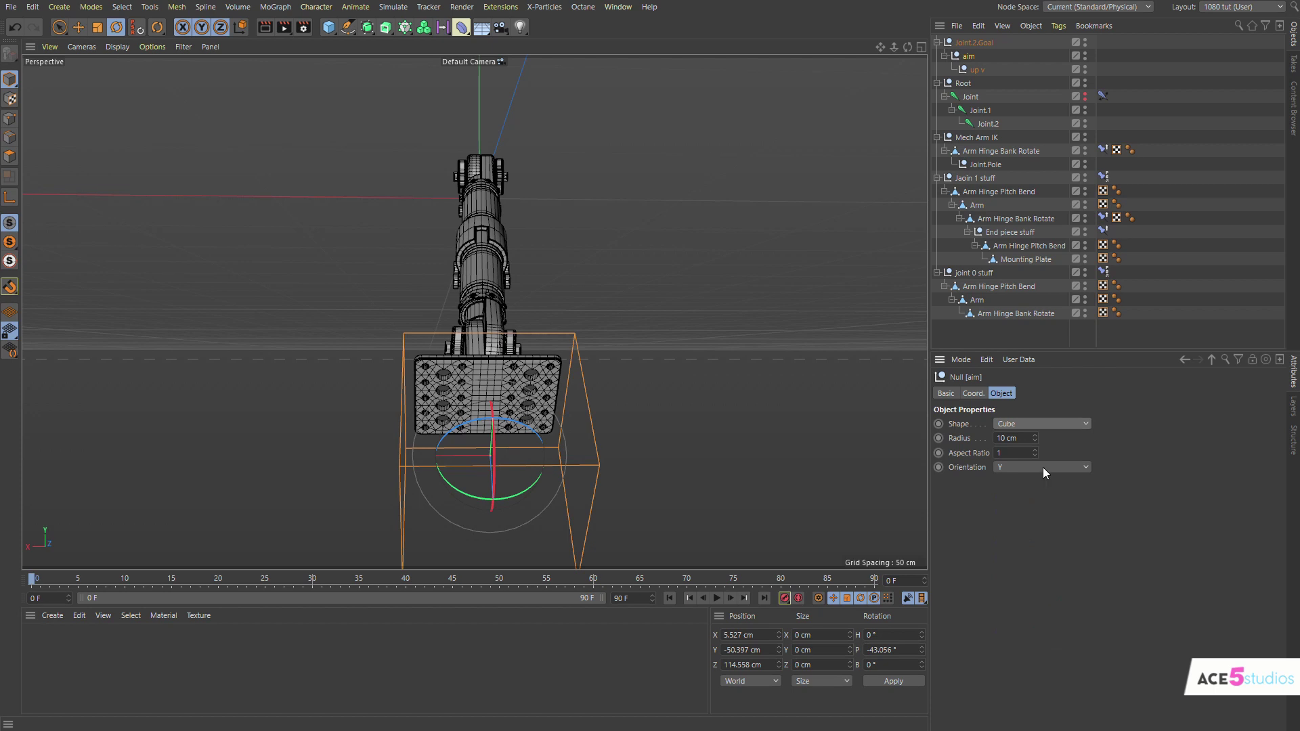
scroll(1043, 467, down, 1)
drag(1034, 438, 1034, 462)
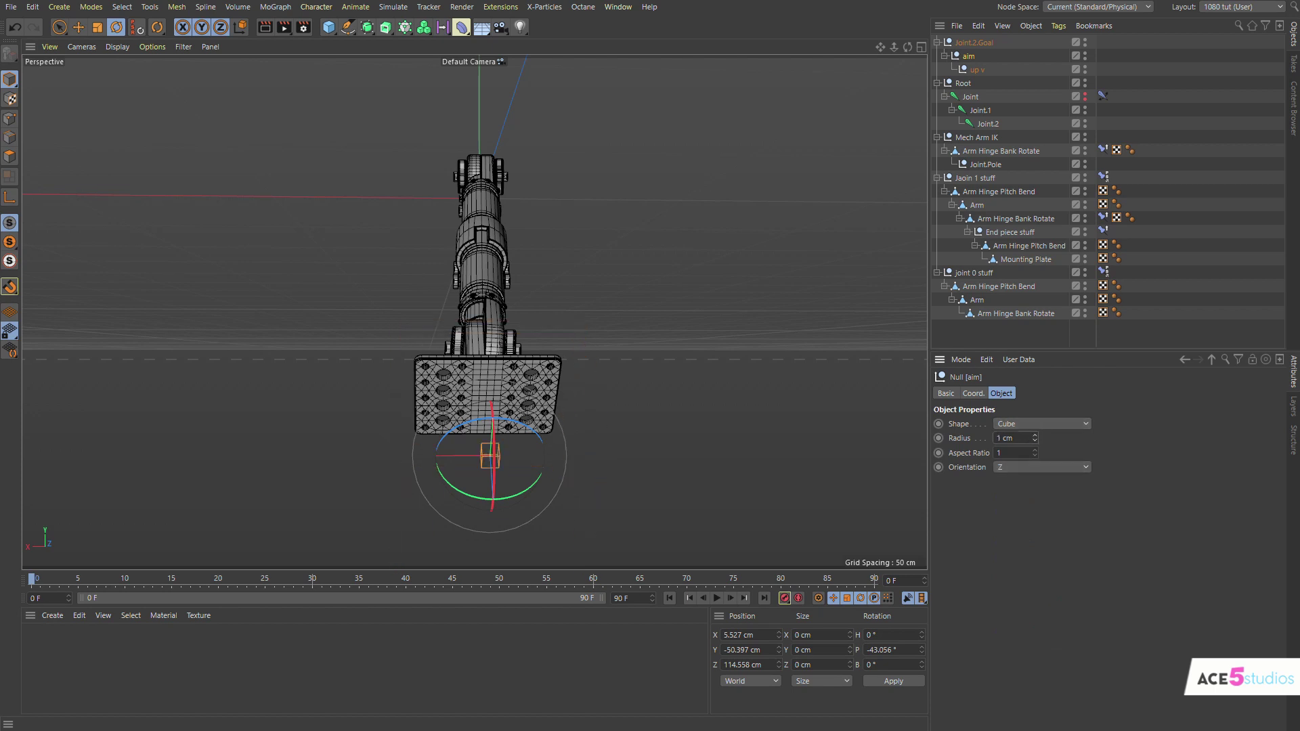
click(661, 472)
- Test-rotate Joint.2.Goal to check how the mounting plate follows the aim cube, undoing the rotations
alt+drag(512, 420, 296, 418)
click(491, 293)
drag(506, 290, 582, 367)
key(ctrl+z)
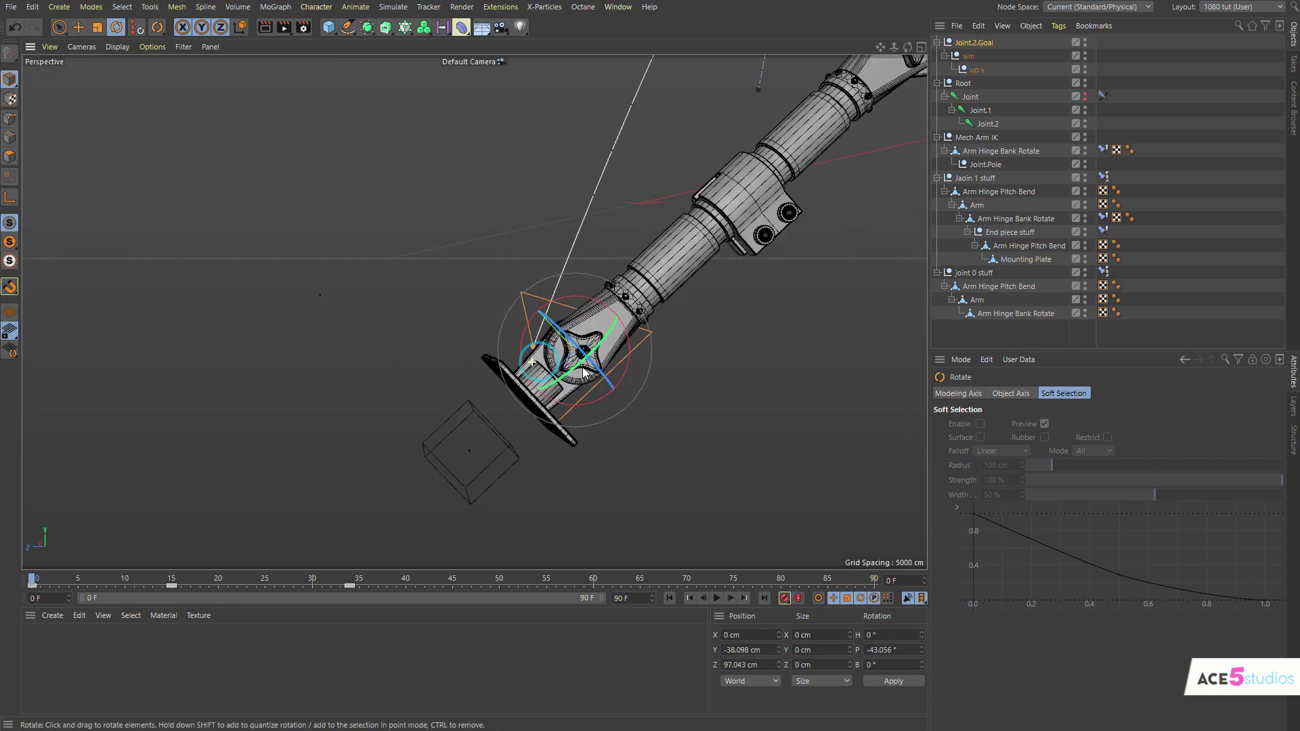
alt+middle_drag(582, 367, 495, 405)
drag(495, 405, 746, 300)
key(ctrl+z)
- Try moving and rotating Joint.2.Goal together to test the arm's bend and plate tilt, and undo the changes
key(e)
key(r)
alt+middle_drag(671, 294, 571, 346)
mouse_move(490, 346)
mouse_down()
mouse_move(584, 384)
mouse_move(451, 333)
mouse_move(564, 381)
mouse_move(495, 349)
mouse_up()
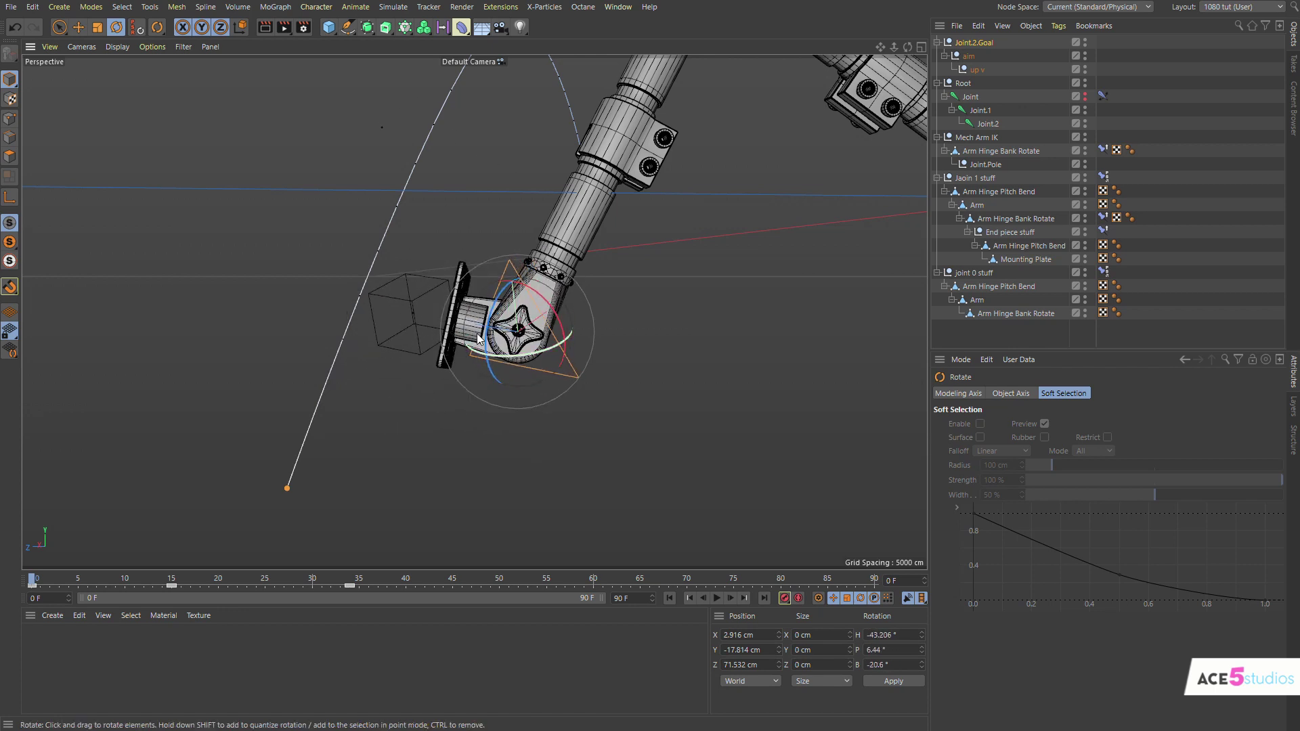
alt+middle_drag(571, 247, 472, 400)
mouse_move(470, 465)
mouse_down()
mouse_move(425, 419)
mouse_move(496, 448)
mouse_move(410, 441)
mouse_move(434, 495)
mouse_move(451, 470)
mouse_up()
key(ctrl+z)
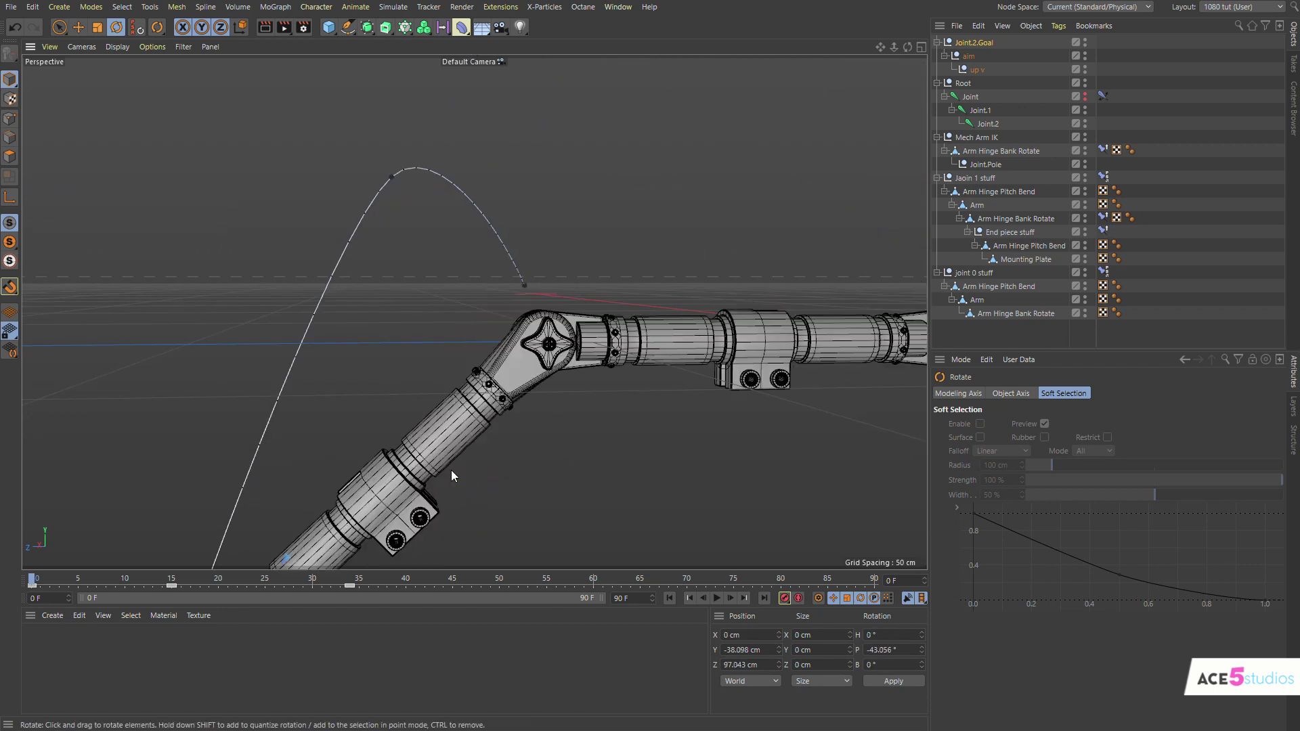
- Move Joint.2.Goal upward and sideways to test how the whole arm bends
alt+right_drag(493, 438, 448, 440)
alt+middle_drag(461, 413, 523, 310)
alt+drag(523, 309, 515, 338)
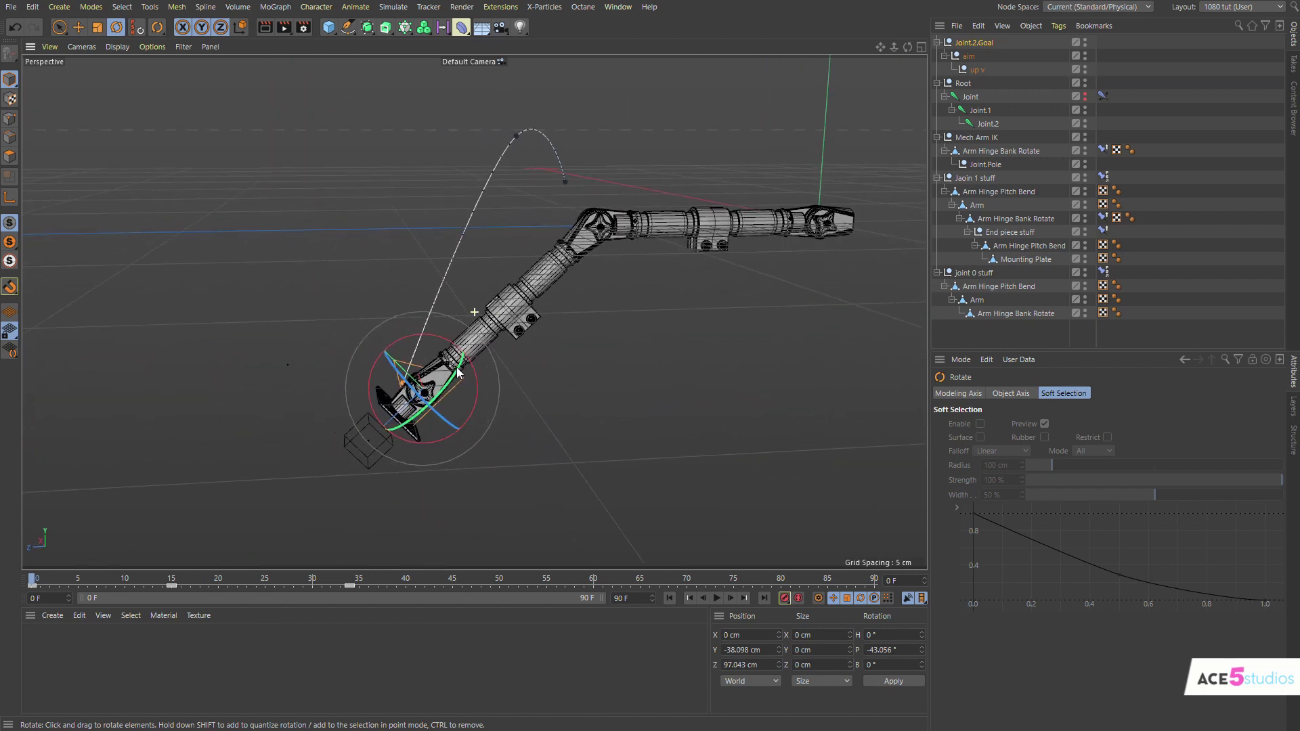
alt+right_drag(427, 369, 475, 365)
alt+middle_drag(814, 156, 663, 161)
alt+drag(664, 161, 546, 334)
key(e)
drag(594, 474, 605, 199)
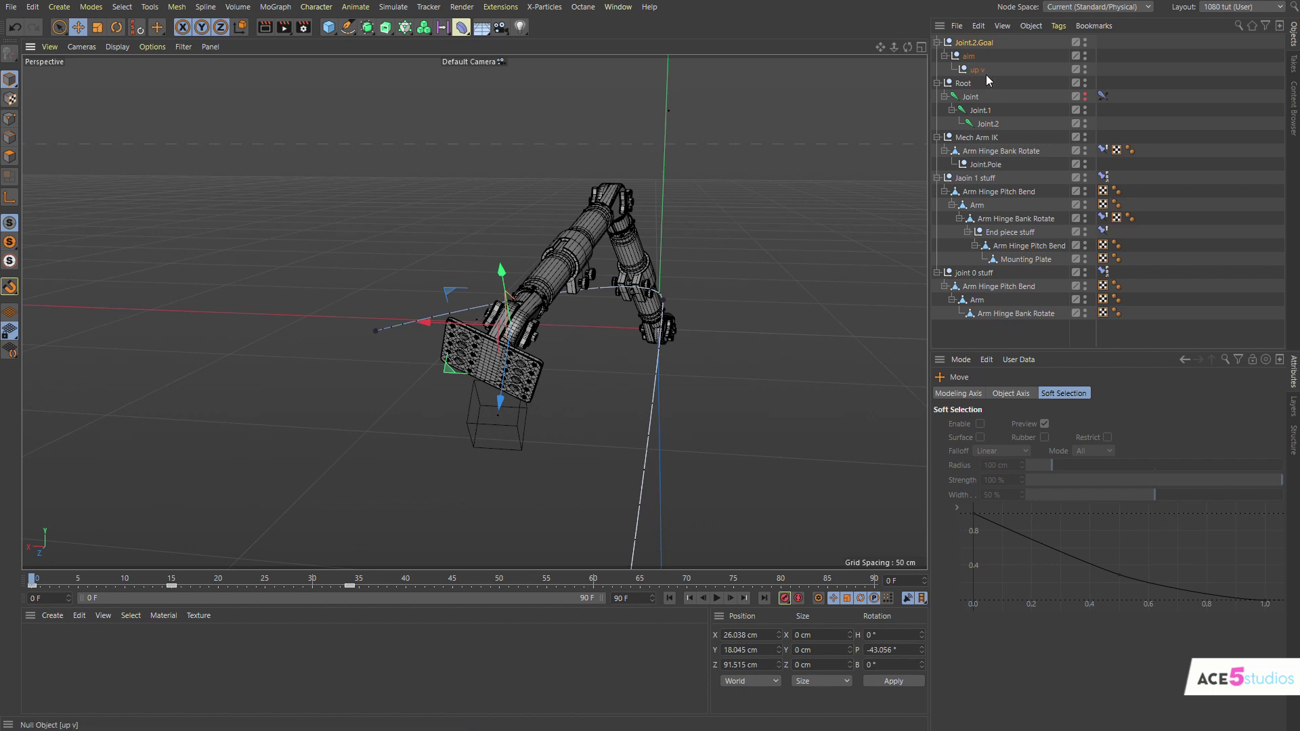
- Try moving the Joint.Pole null to test its effect on the arm's bend, and undo the move
click(986, 166)
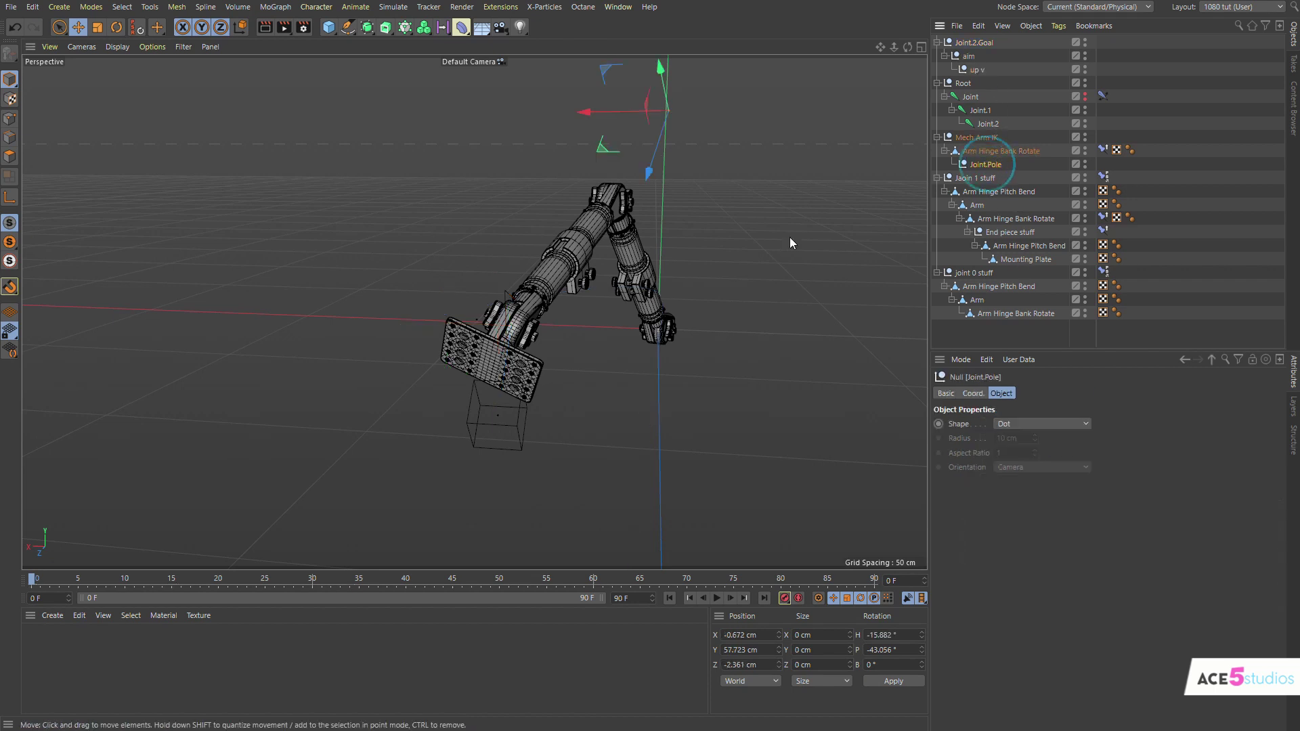
drag(511, 182, 570, 314)
click(1009, 150)
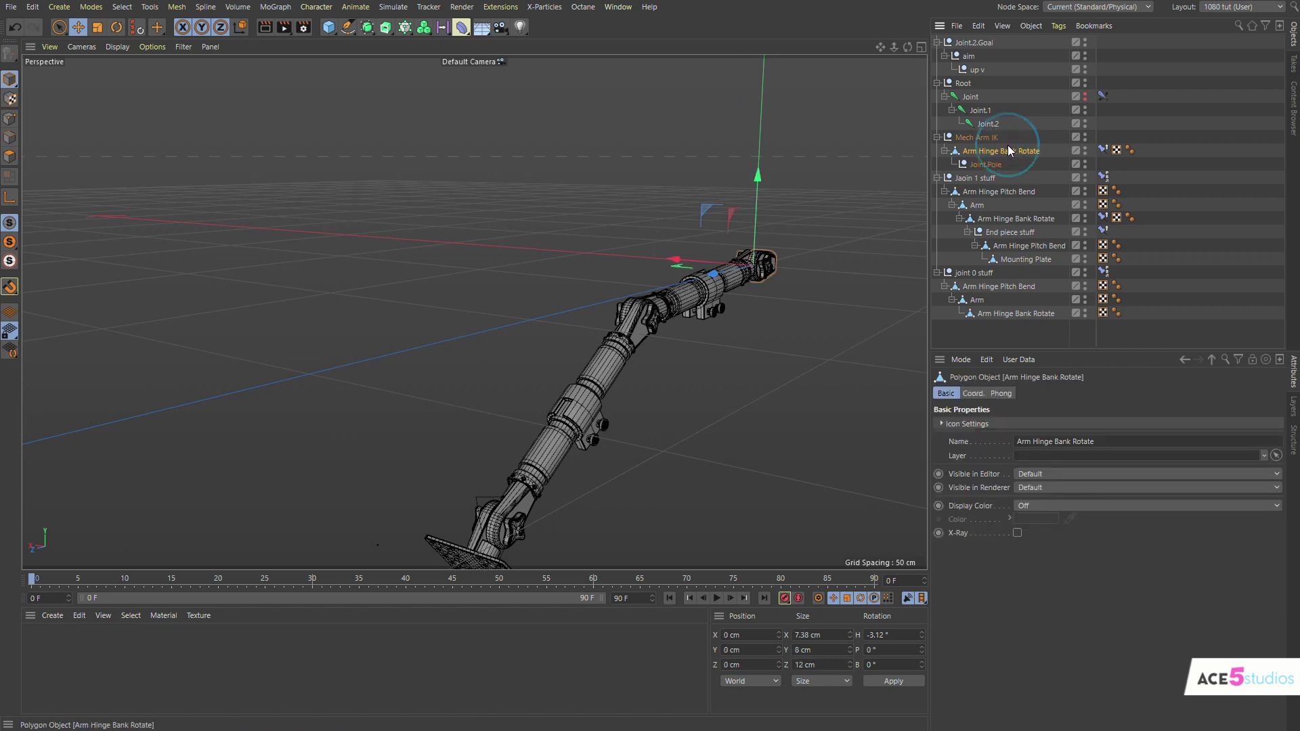
click(988, 164)
drag(474, 208, 749, 266)
key(ctrl+z)
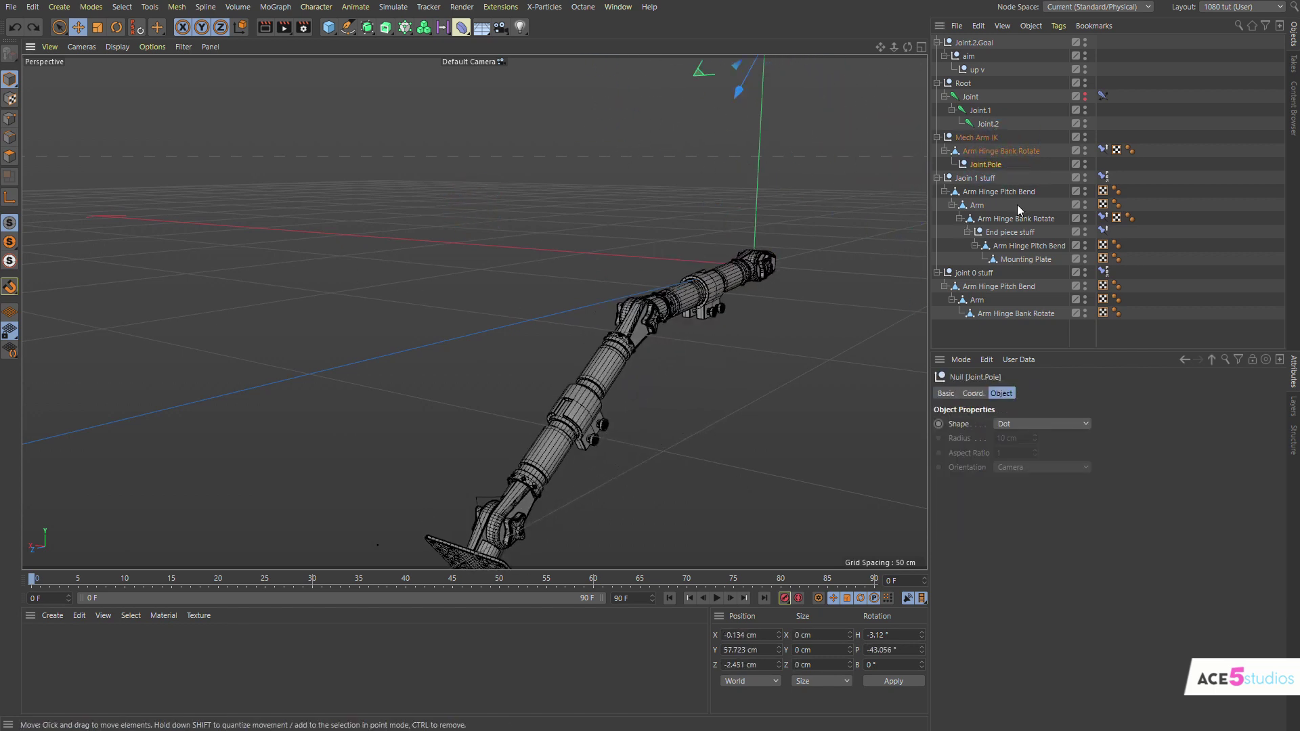
- Examine the Joint.Pole null and its parent Arm Hinge Bank Rotate inside Mech Arm IK
click(990, 151)
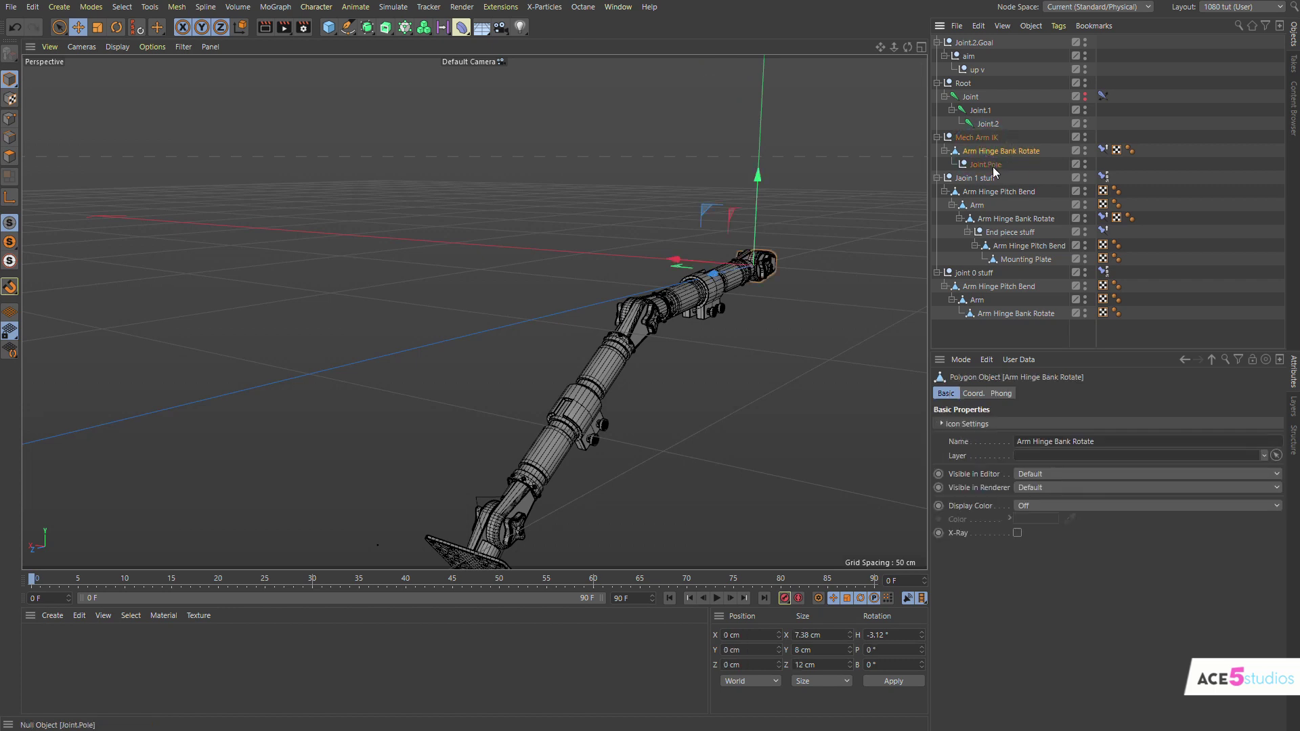
click(987, 164)
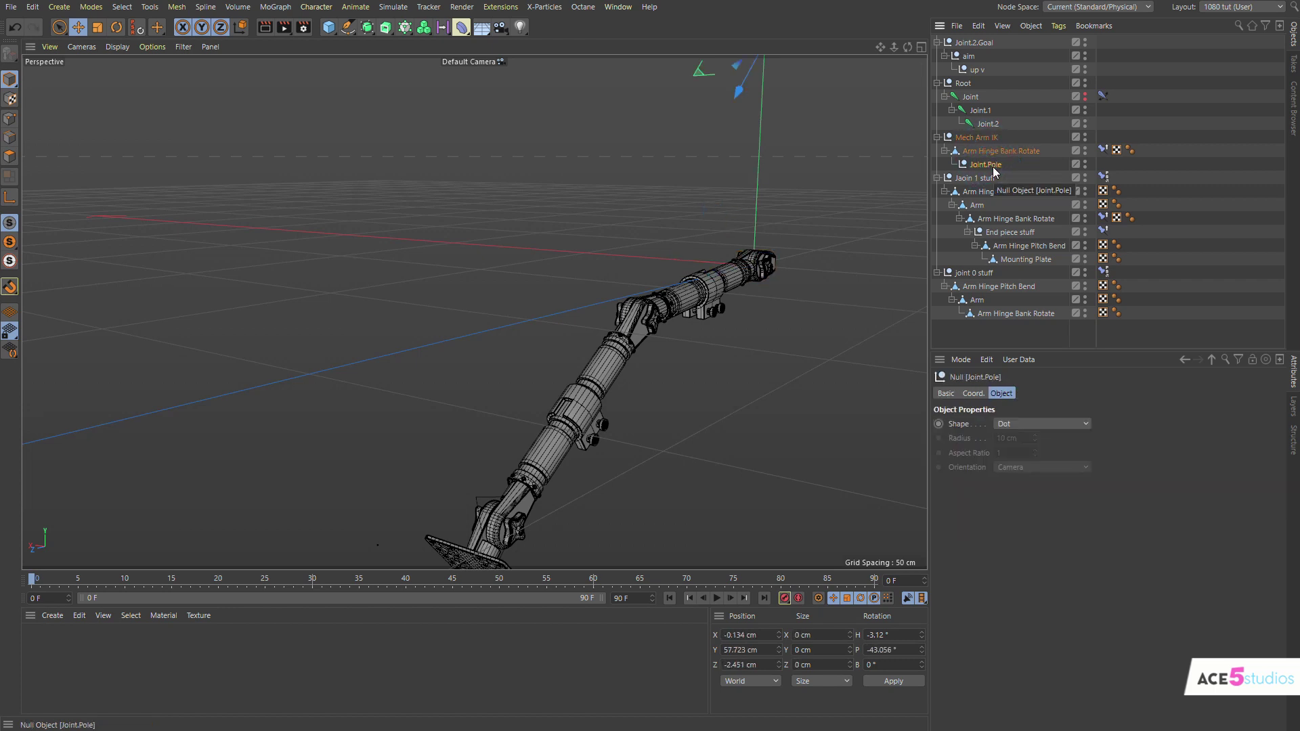
click(996, 152)
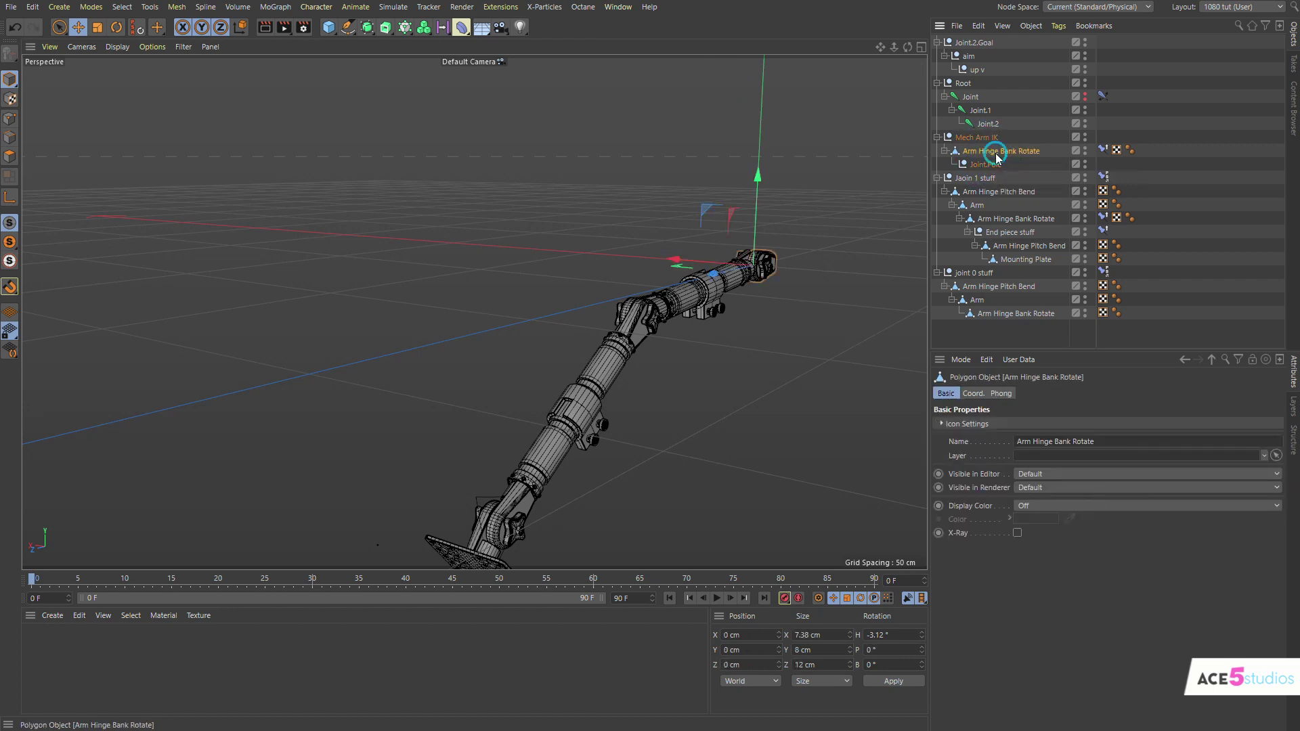
click(976, 139)
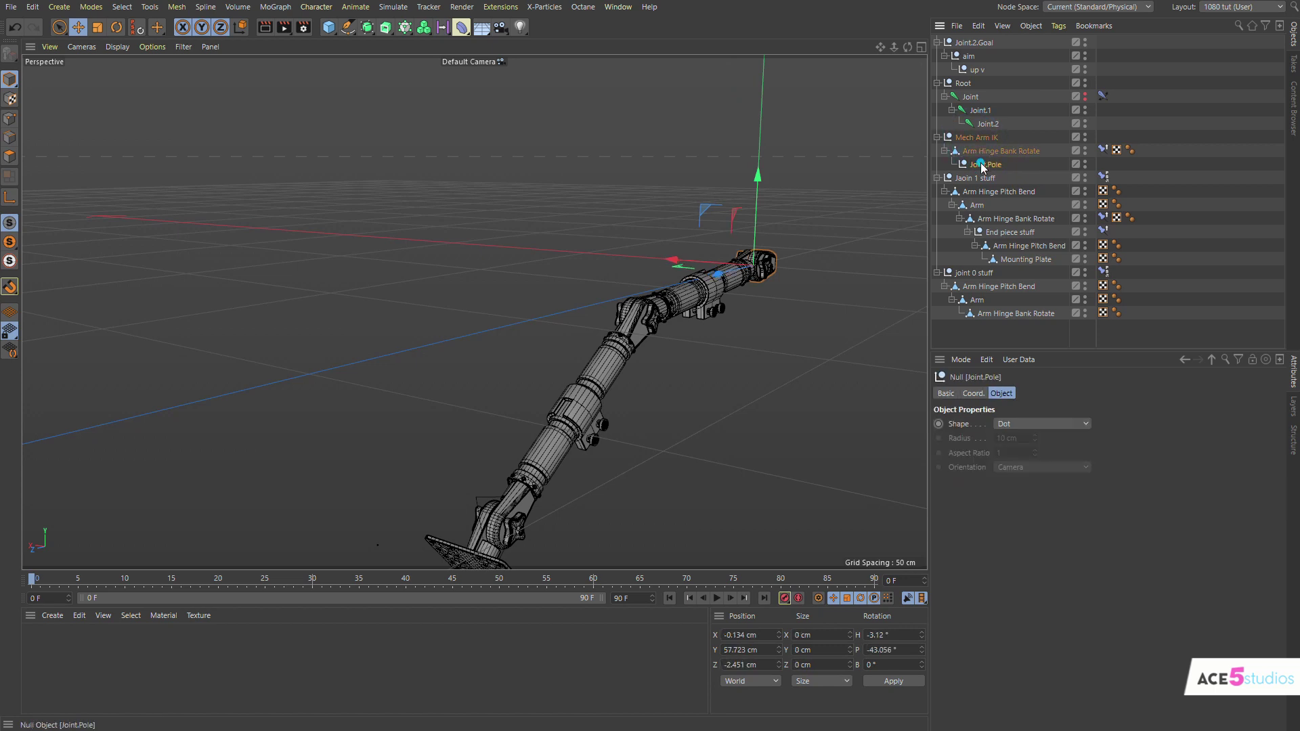
- Group the Arm Hinge Bank Rotate directly under Mech Arm IK, with its Joint.Pole child, inside a new null
click(986, 152)
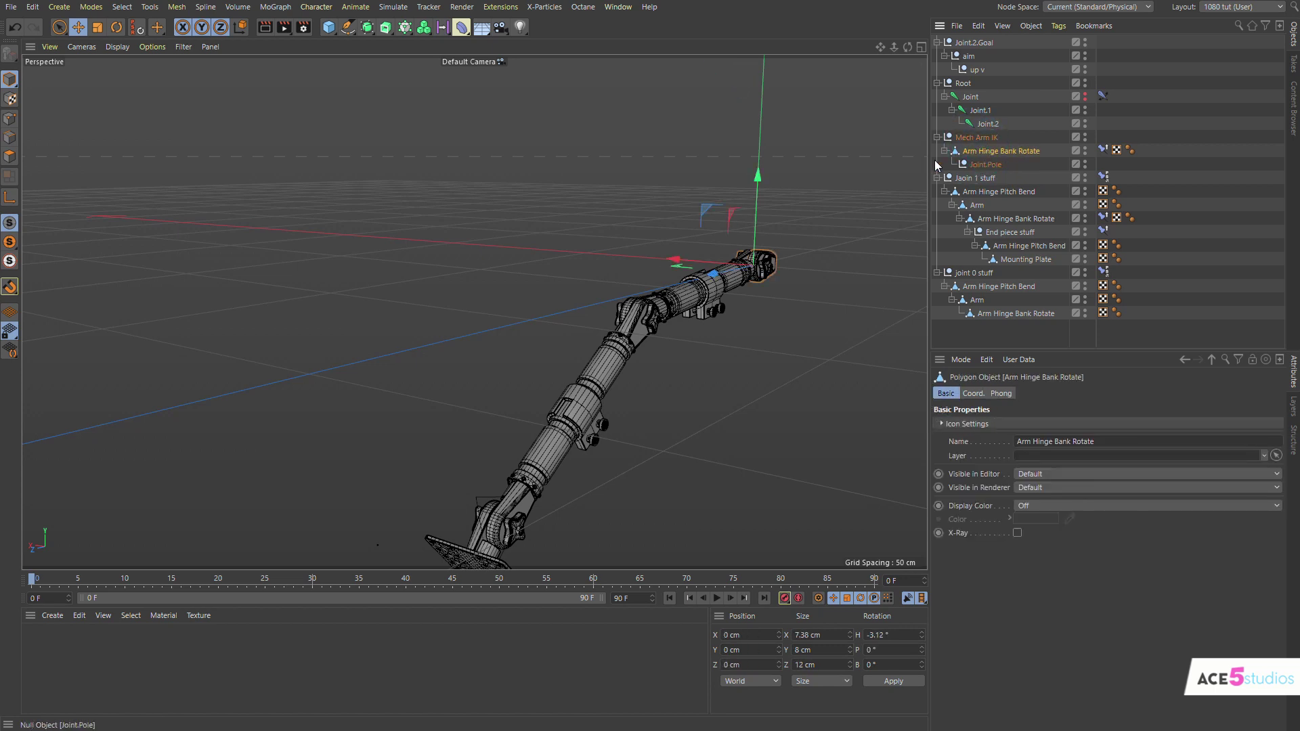
key(alt+g)
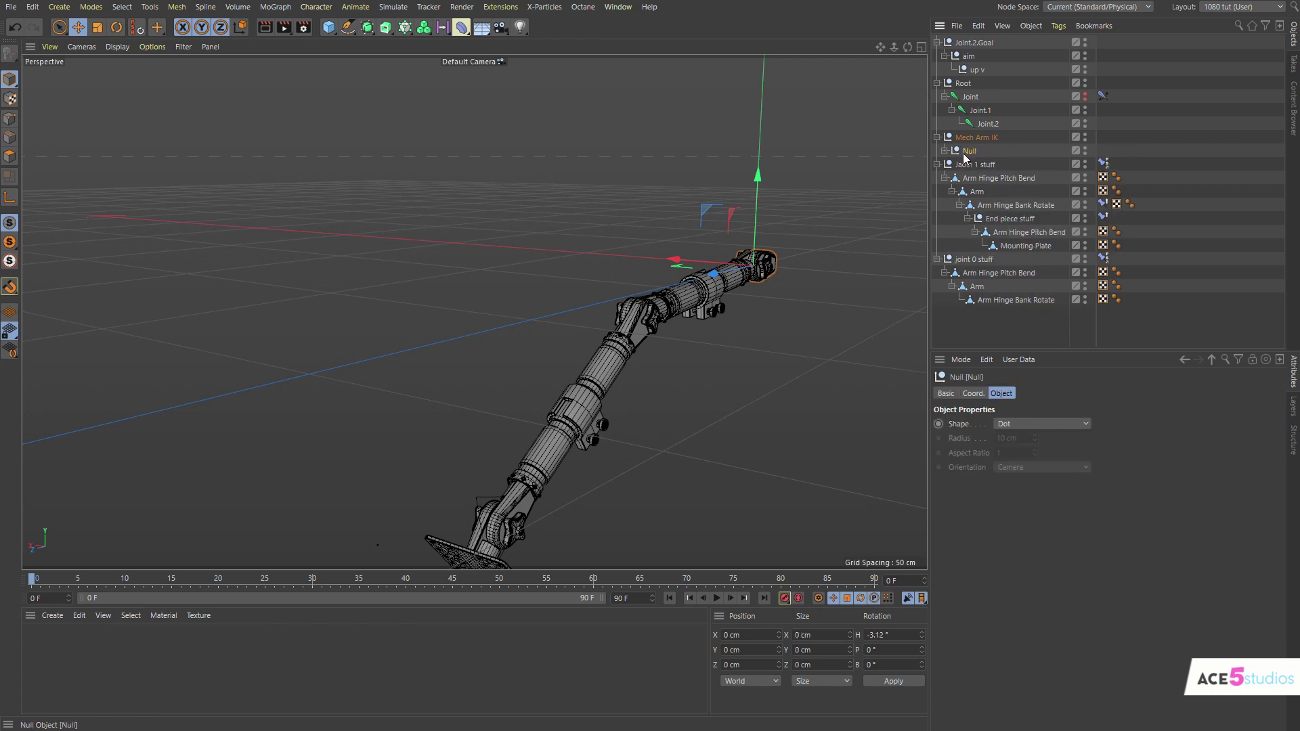
click(946, 151)
- Transfer the hinge's up-vector constraint tag to the new null, and make Joint.Pole a direct child of that null
click(999, 166)
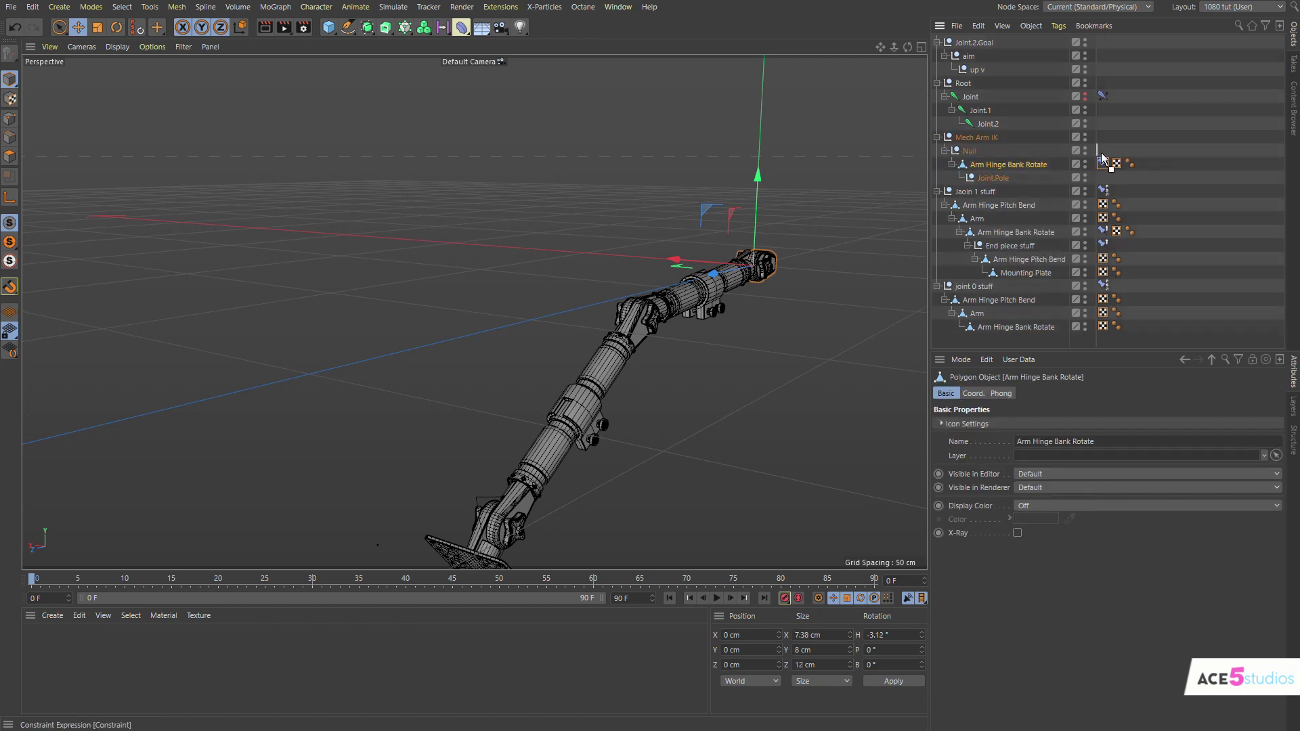
drag(1103, 154, 1103, 150)
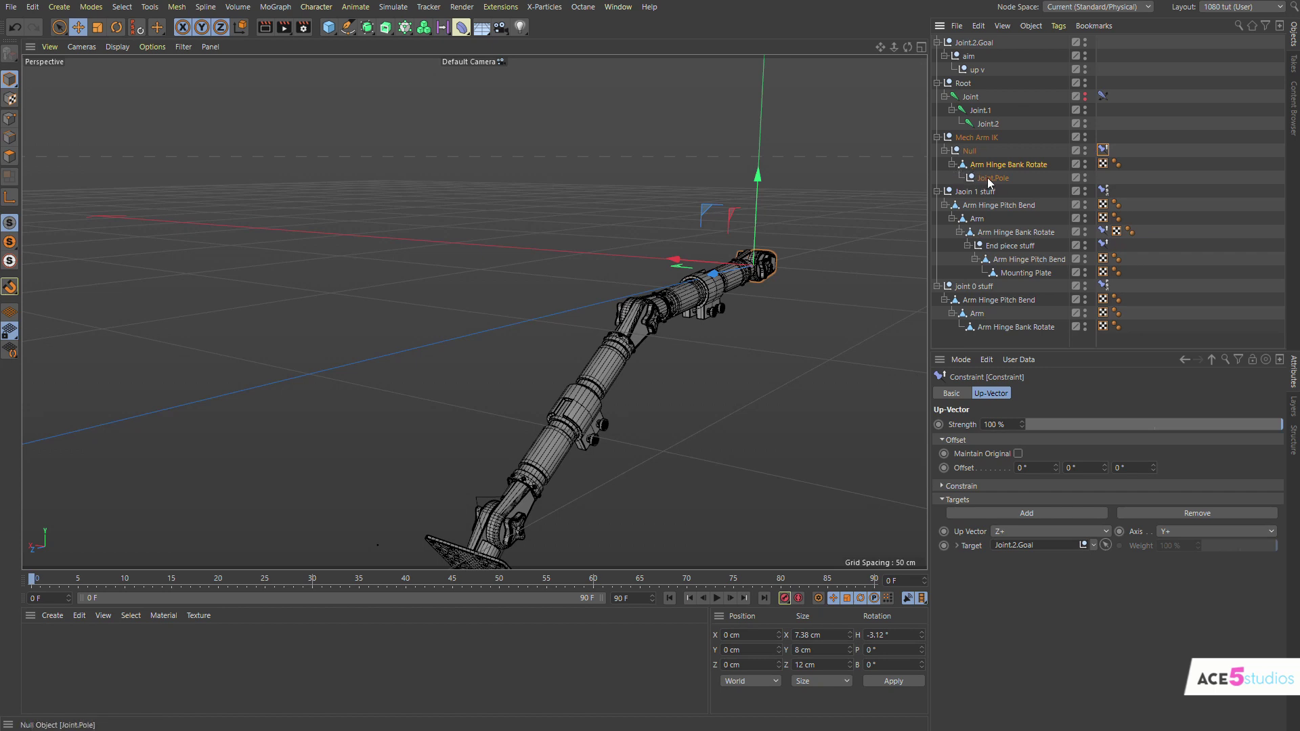
drag(980, 169, 982, 164)
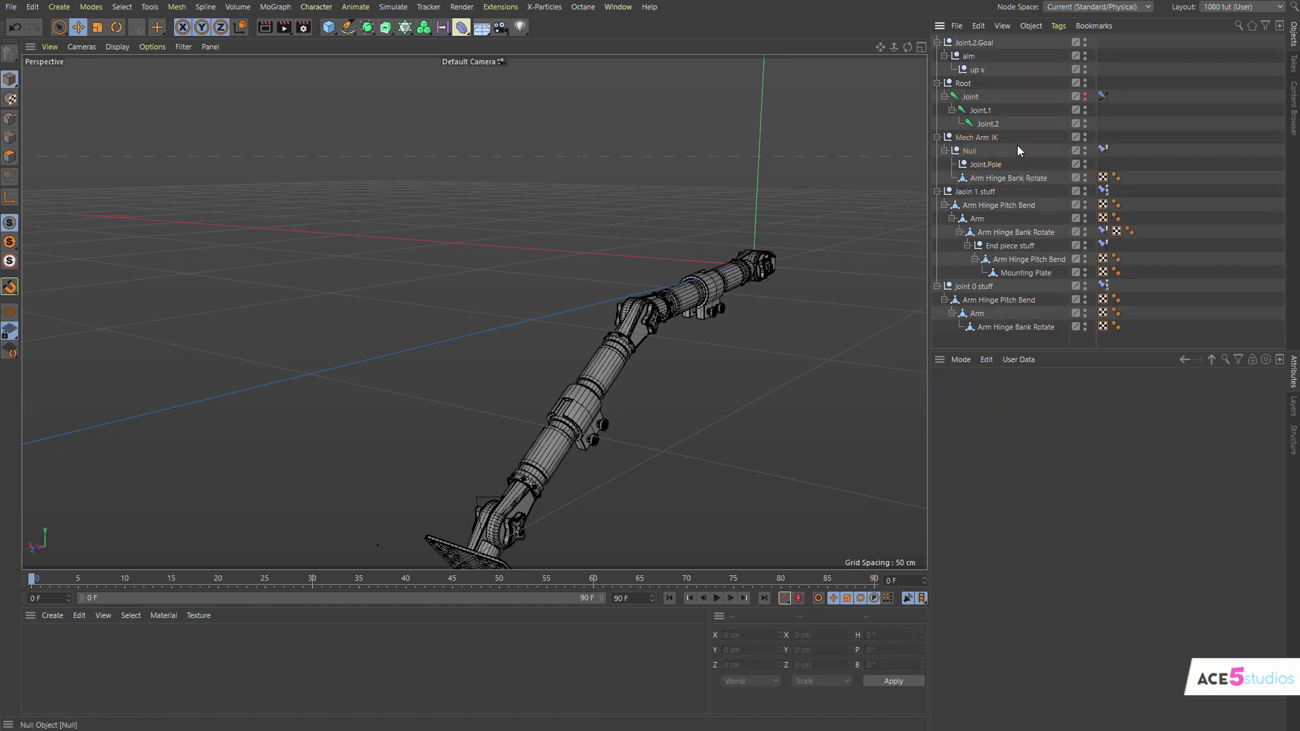
- Try moving Joint.2.Goal to test the arm with the regrouped base hinge, and undo the move
scroll(696, 299, down, 3)
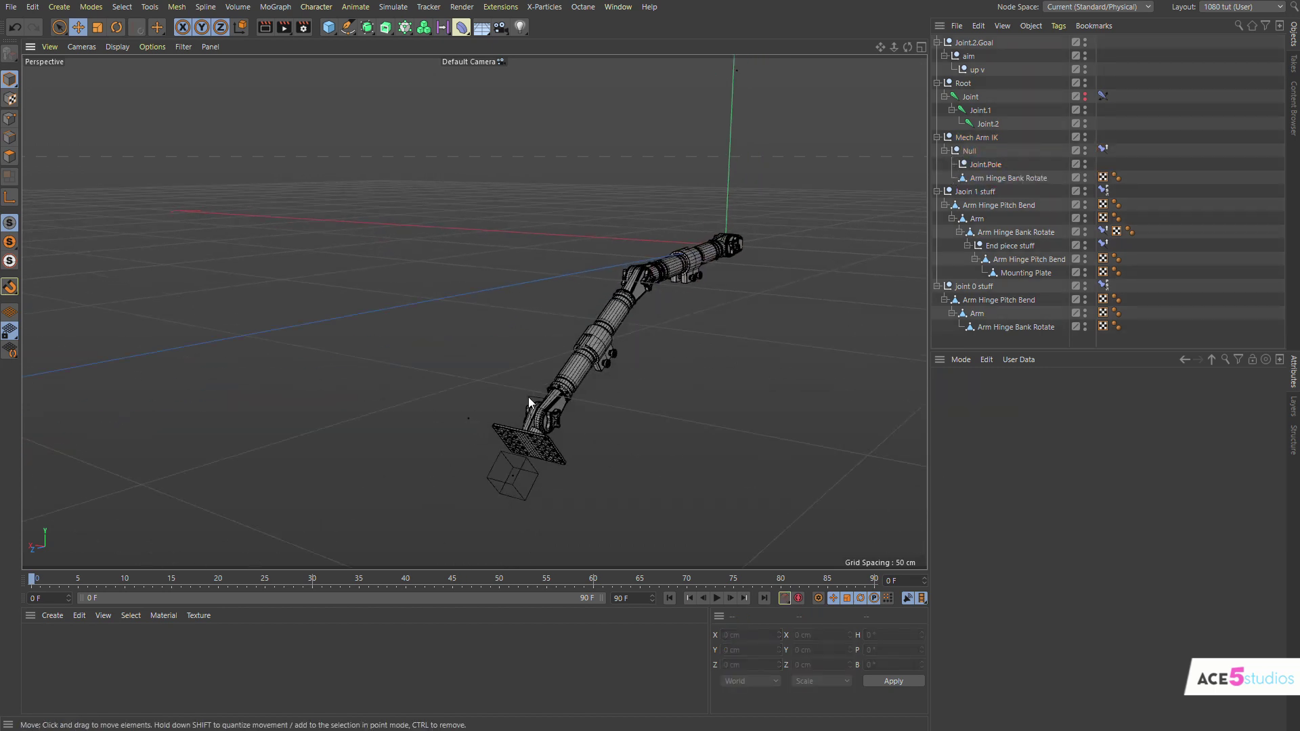
click(528, 397)
drag(581, 420, 552, 296)
drag(759, 271, 711, 184)
key(ctrl+z)
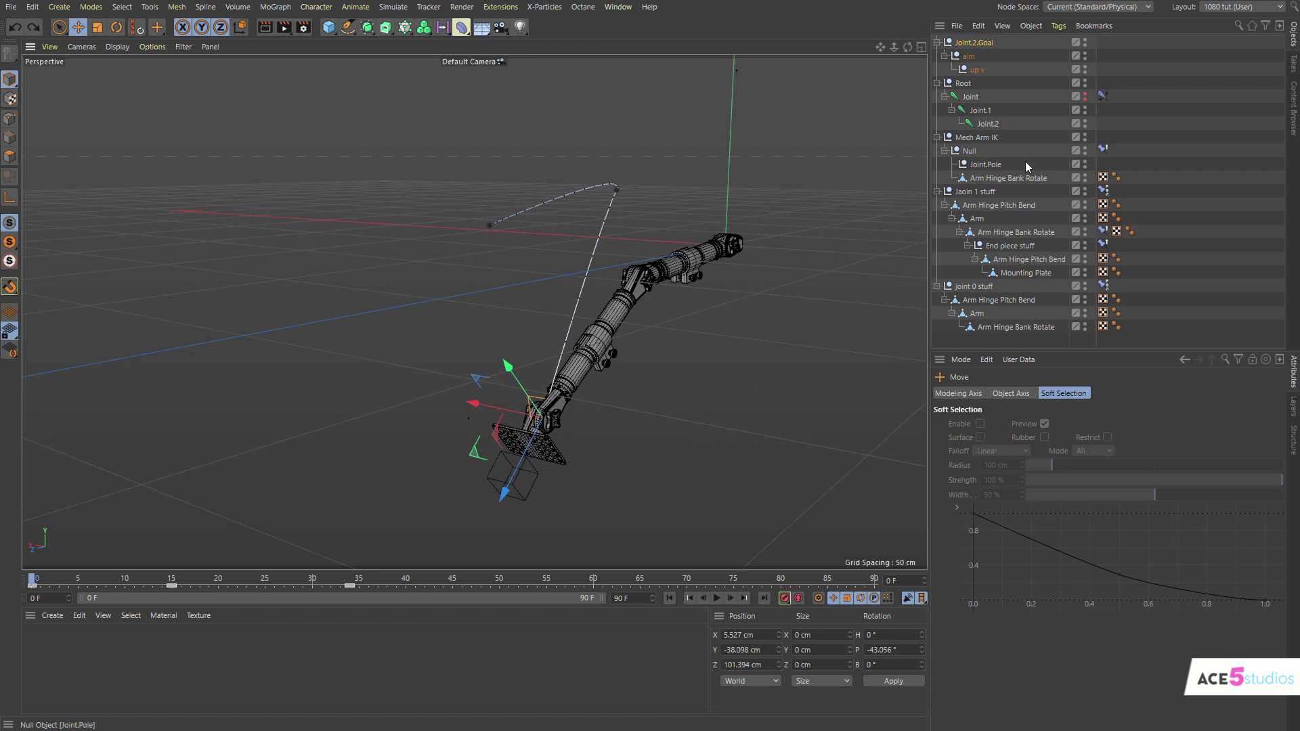
- Display the Joint.Pole null as a Star and reduce its radius
click(1004, 178)
click(989, 164)
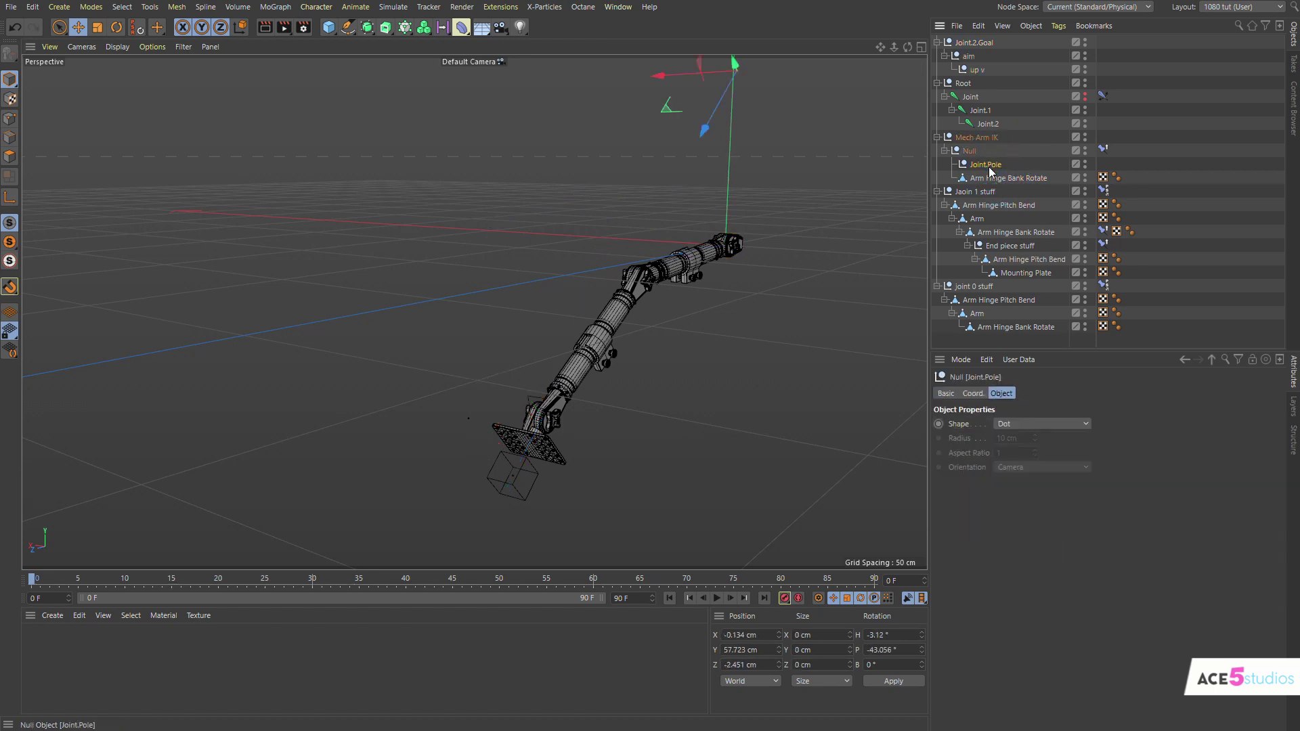
click(1031, 425)
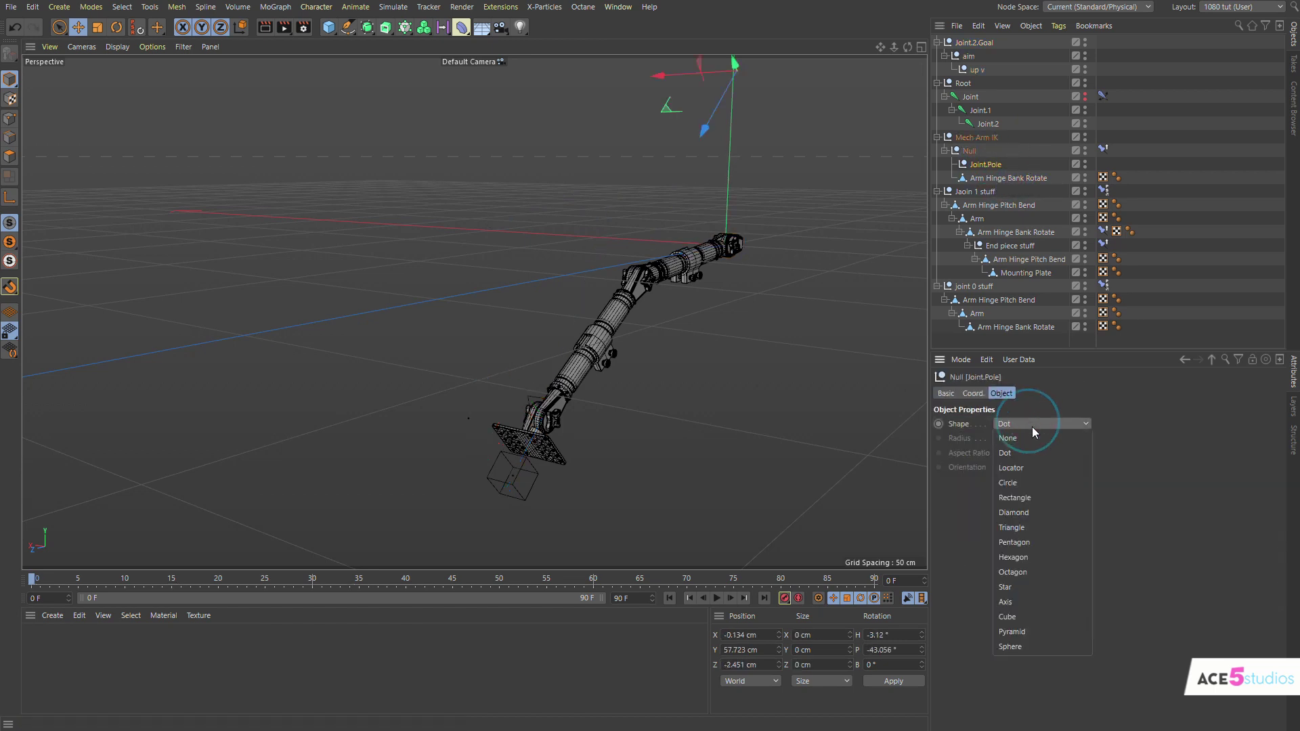
click(1061, 587)
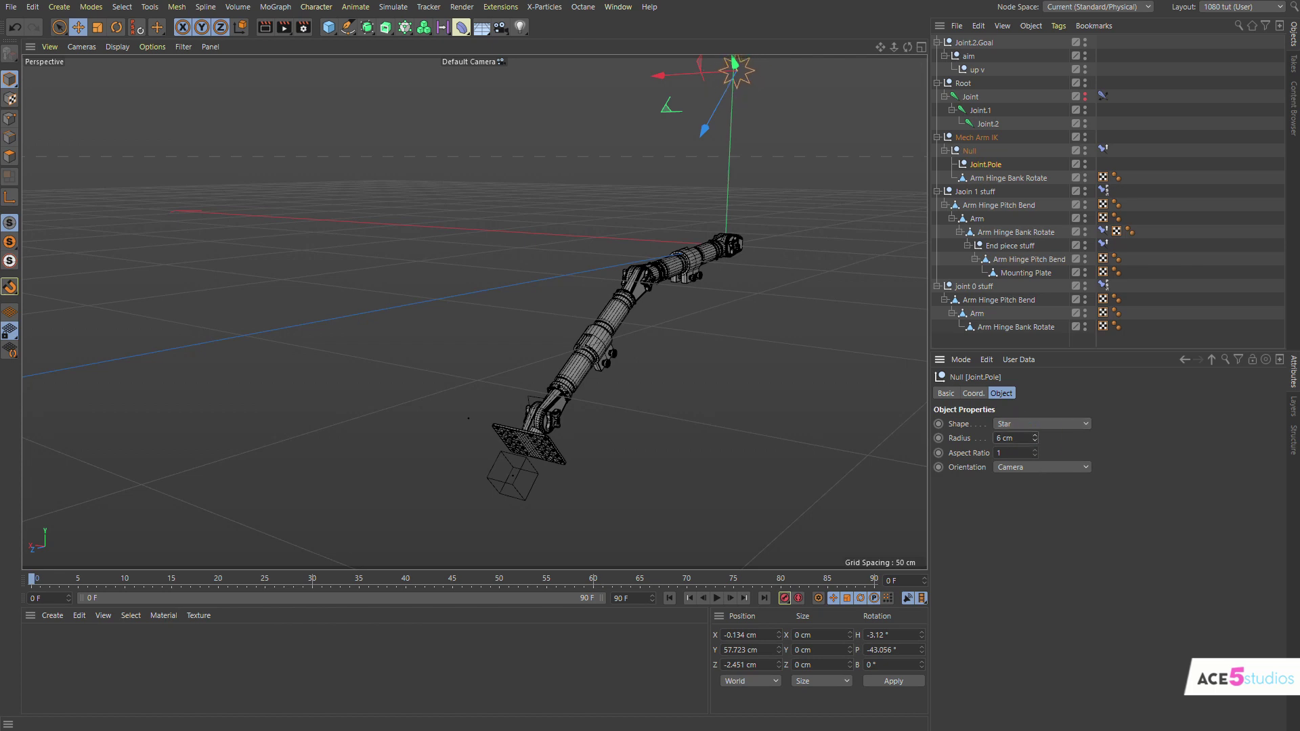
drag(1035, 438, 1035, 447)
- Try moving the star-shaped Joint.Pole null in the viewport, and undo the change
click(874, 232)
click(734, 79)
alt+drag(705, 144, 499, 209)
key(e)
key(ctrl+z)
- Add a Constraint tag to Mech Arm IK's Arm Hinge Bank Rotate and enable its Up-Vector constraint with Joint.Pole as target
alt+drag(762, 227, 668, 221)
alt+right_drag(704, 230, 772, 234)
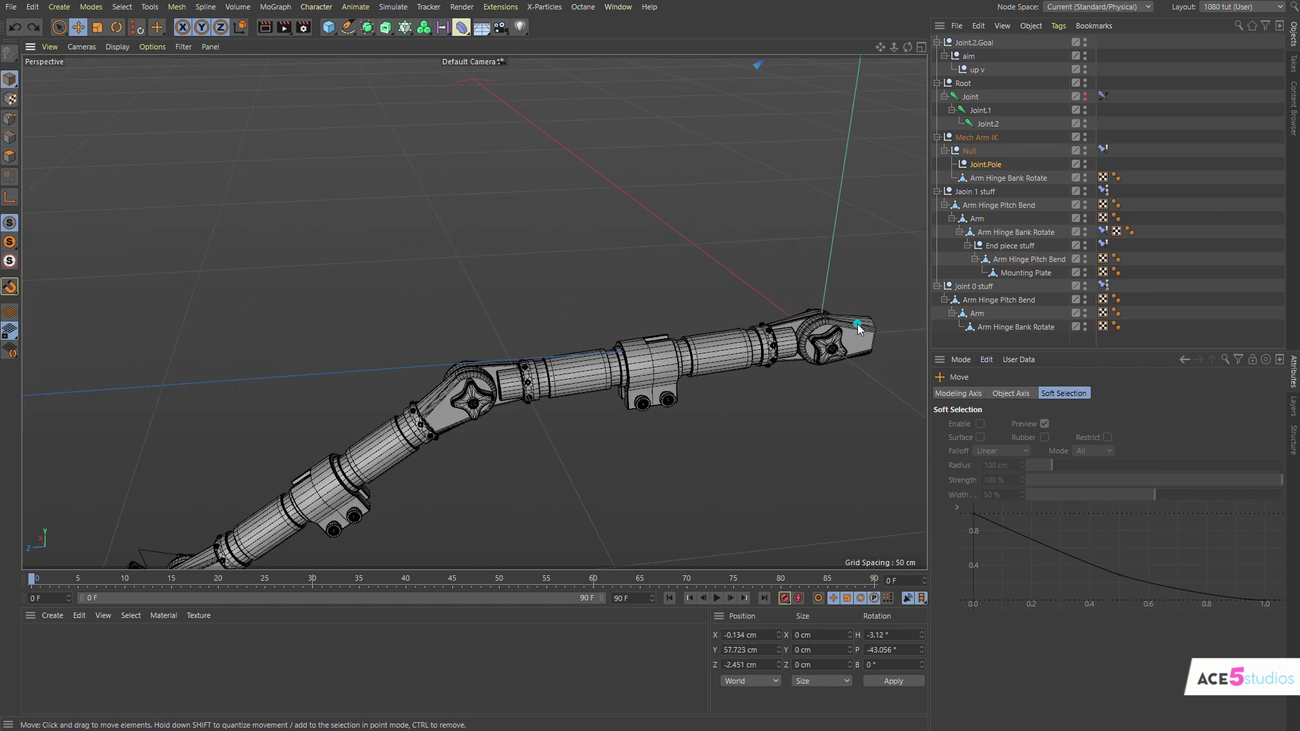
click(859, 329)
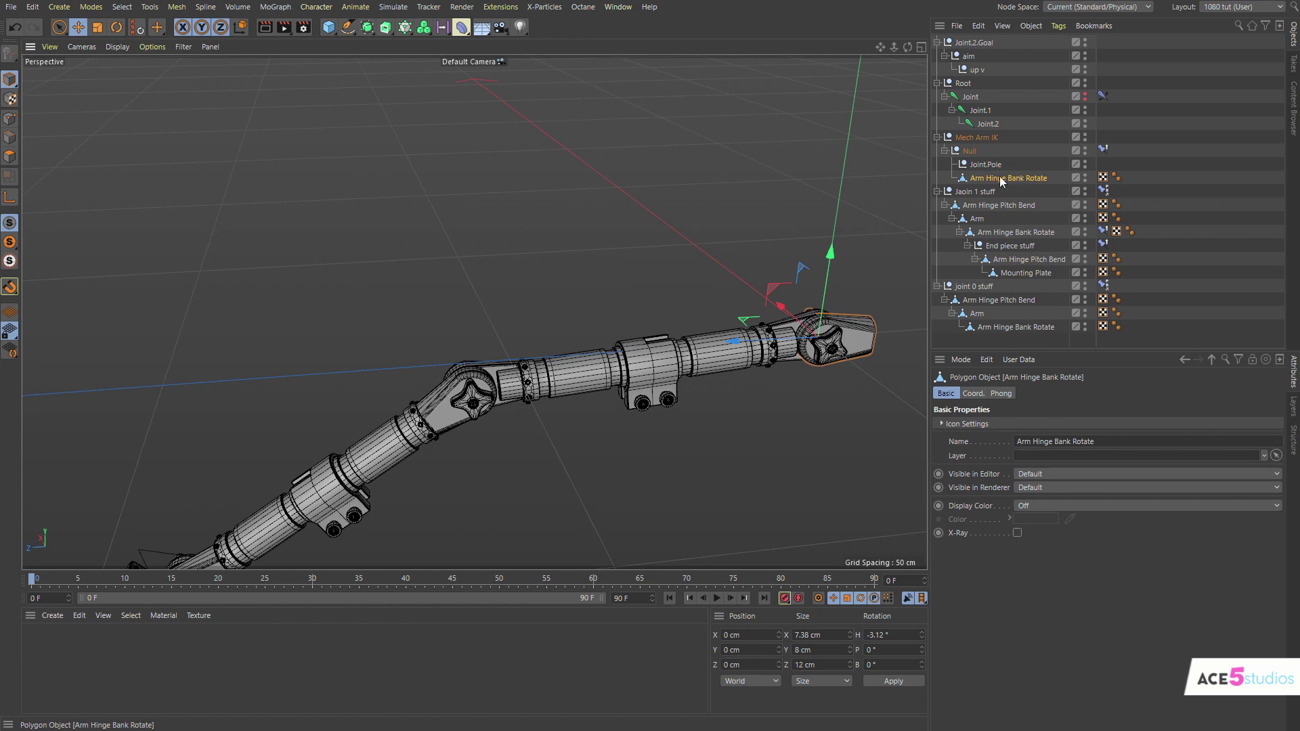
right_click(1001, 178)
right_click(991, 177)
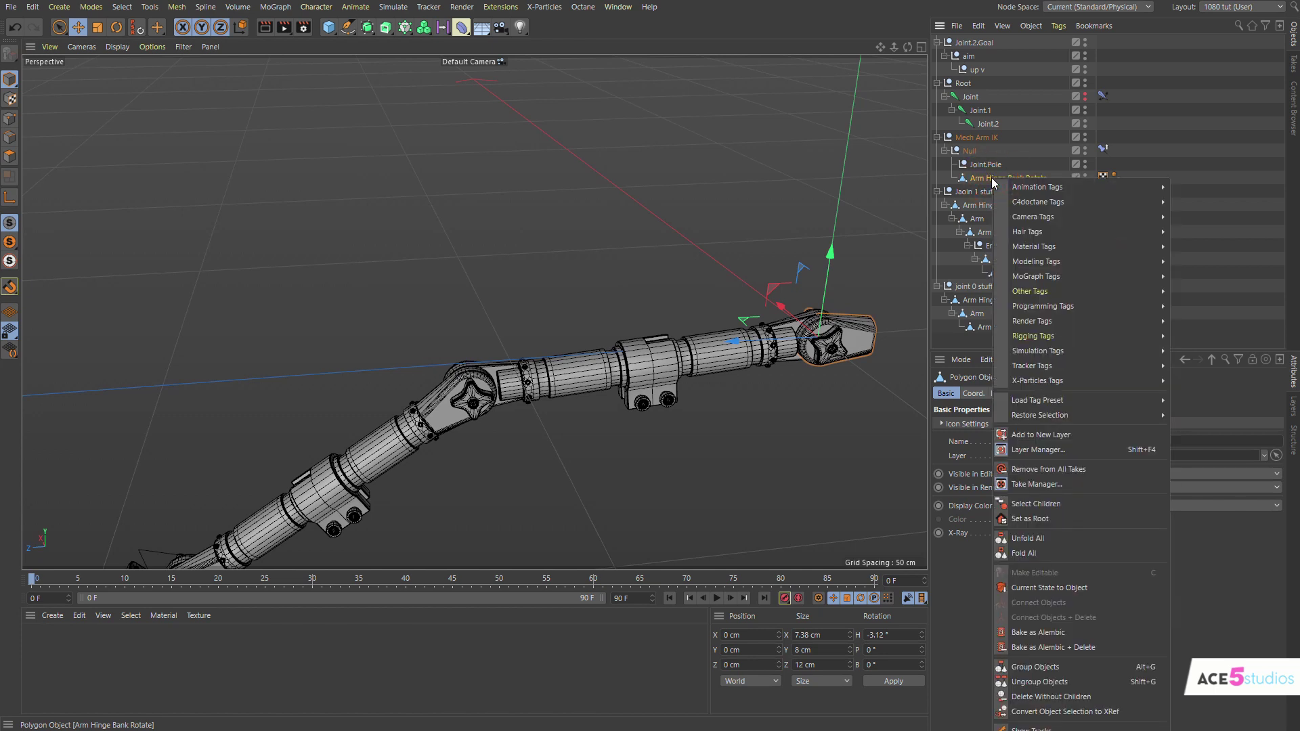
right_click(989, 178)
right_click(990, 182)
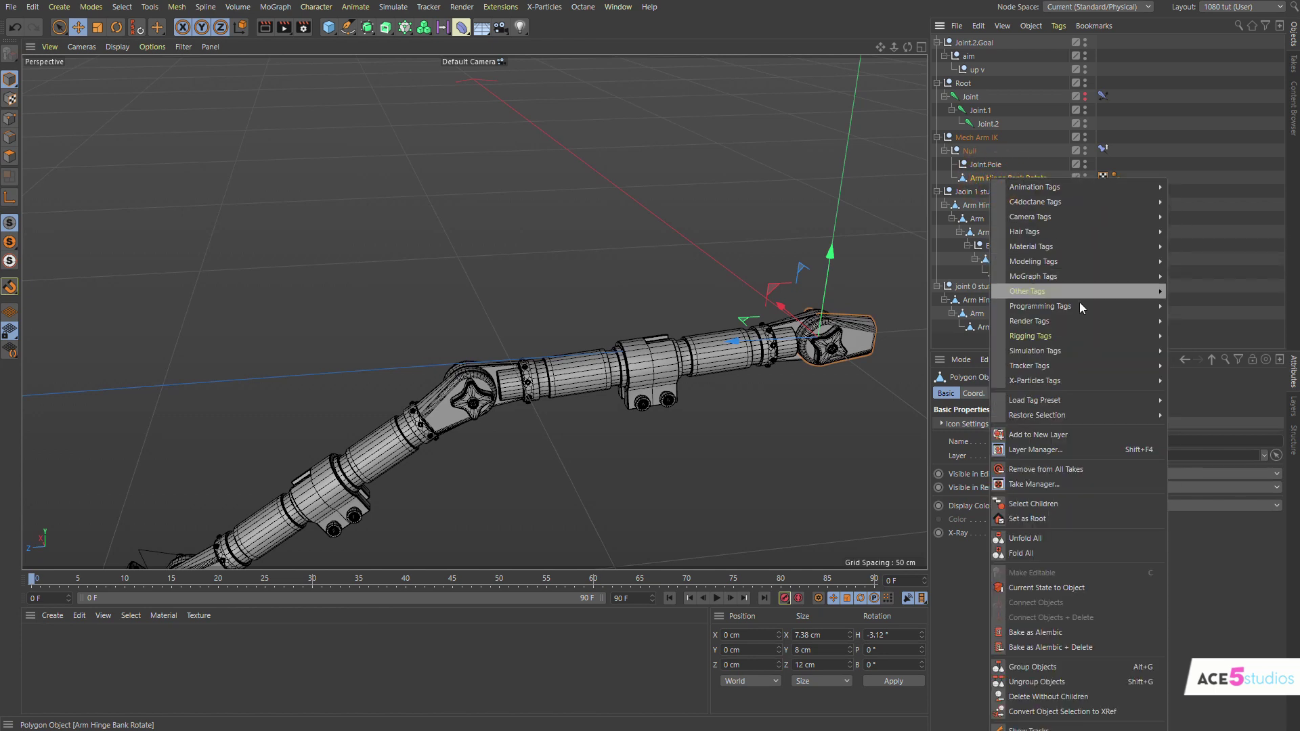
mouse_move(1079, 333)
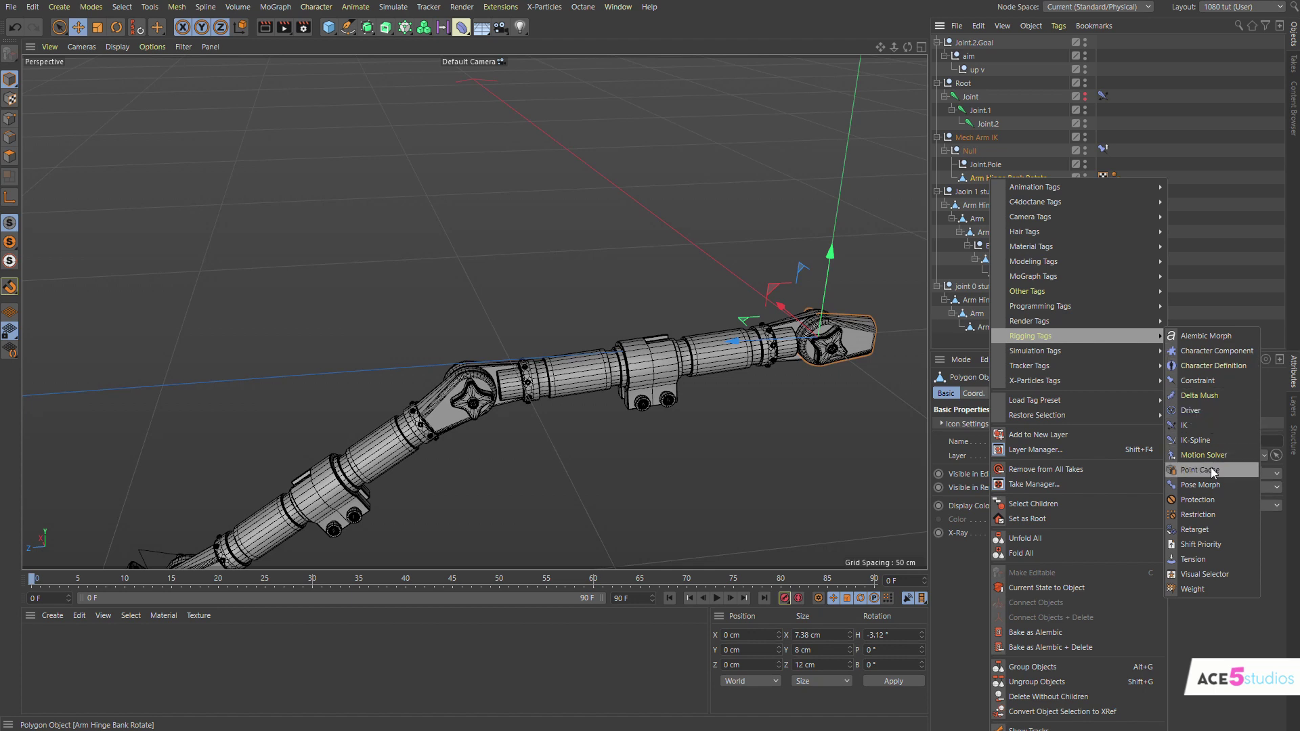
click(1206, 385)
click(1006, 515)
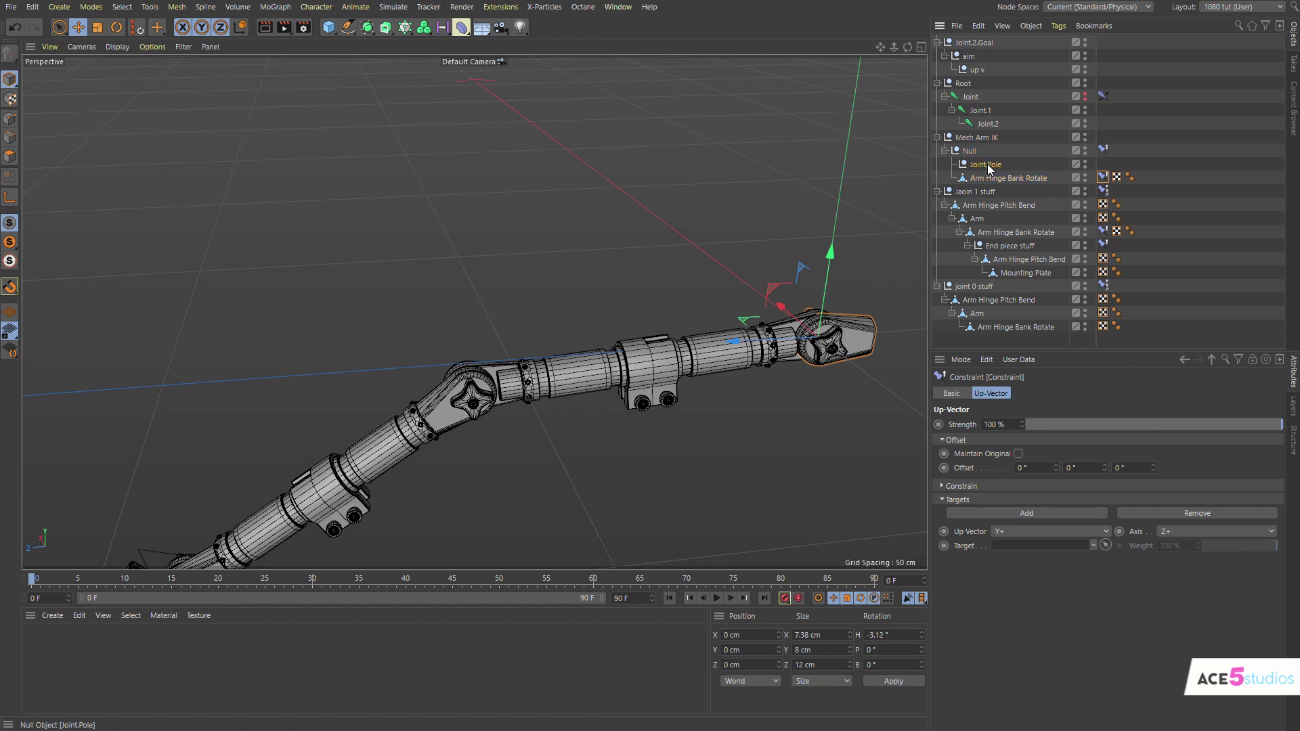
- Try moving Joint.2.Goal up and sideways to test how the newly constrained base hinge follows
scroll(649, 364, down, 3)
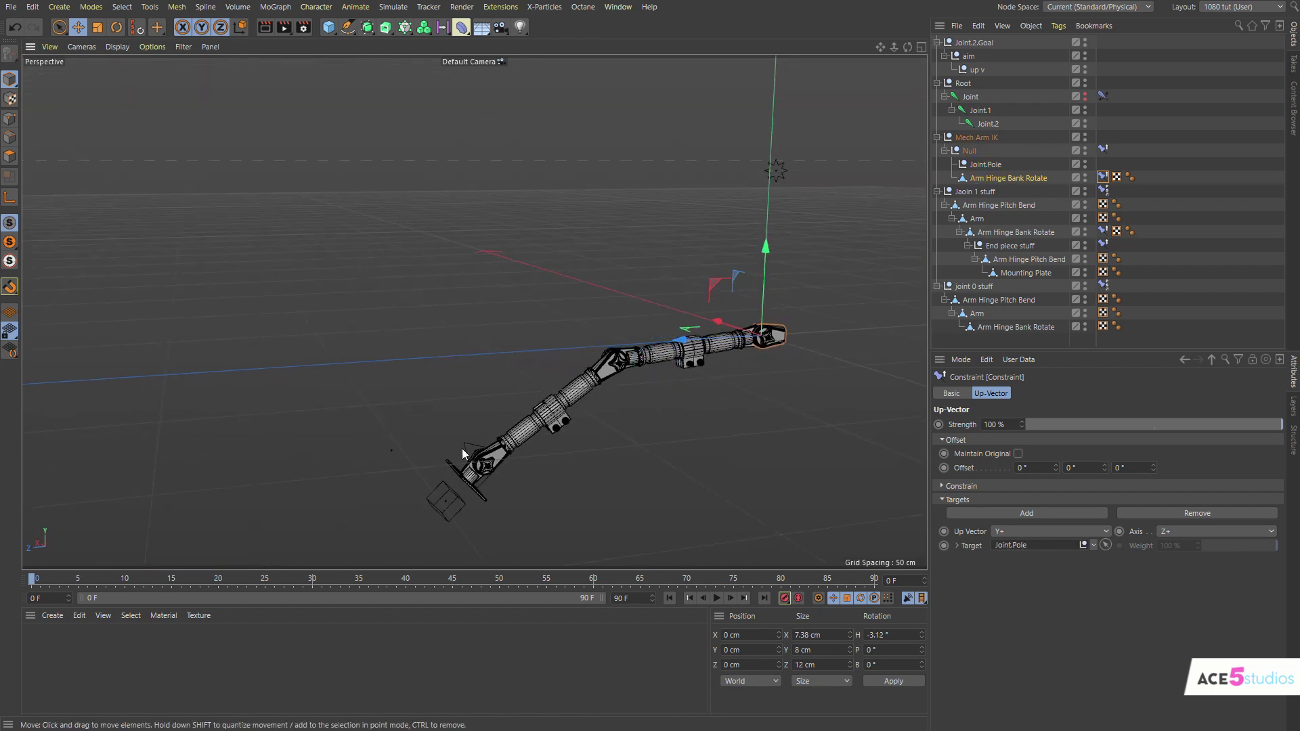
drag(463, 450, 767, 226)
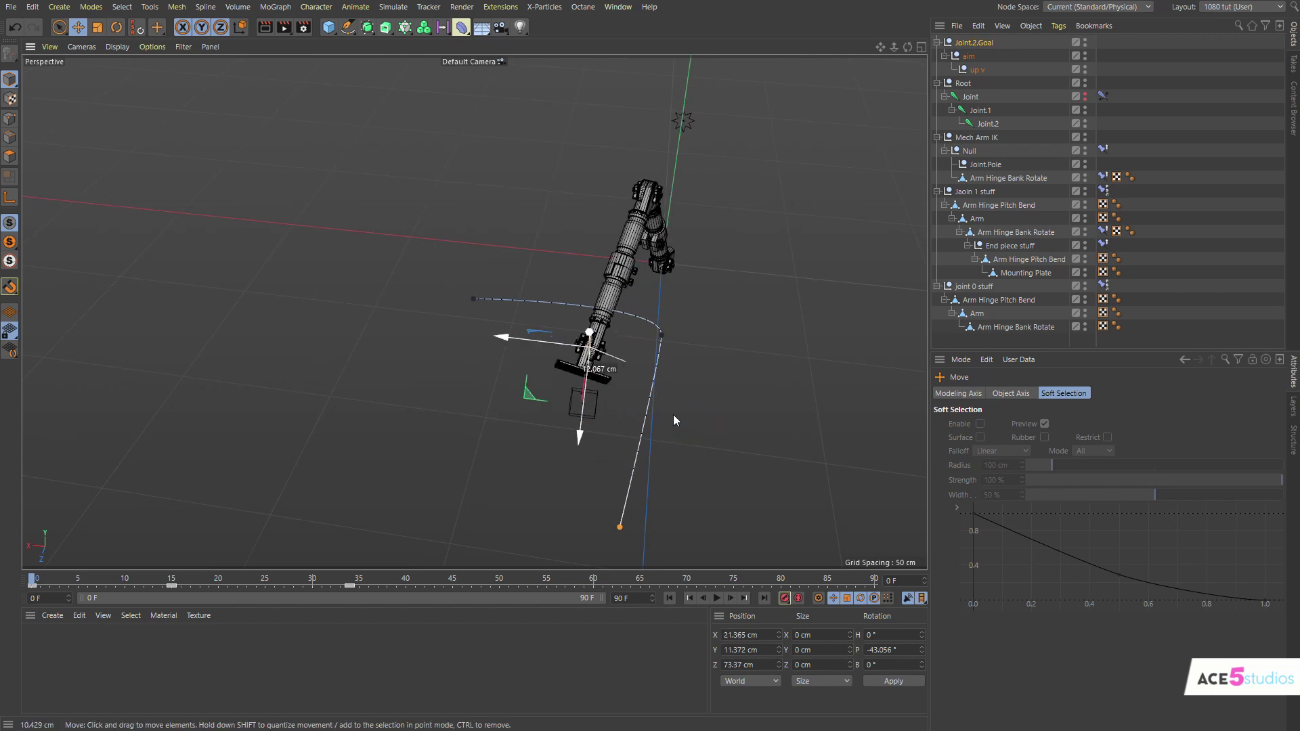
alt+drag(653, 257, 683, 249)
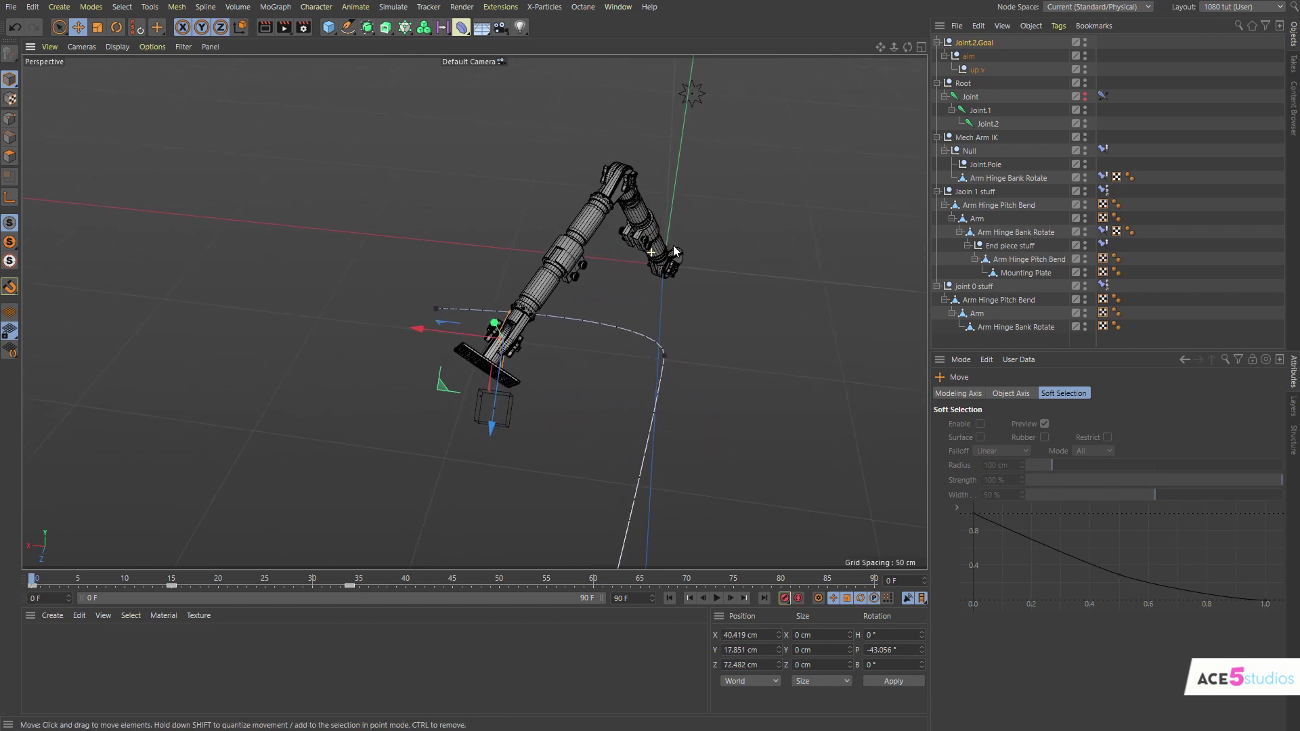
- Move Joint.Pole around the arm to test its swing, and place it at about X -7.8, Y 47.4, Z 4.4 cm
click(691, 97)
drag(514, 173, 616, 352)
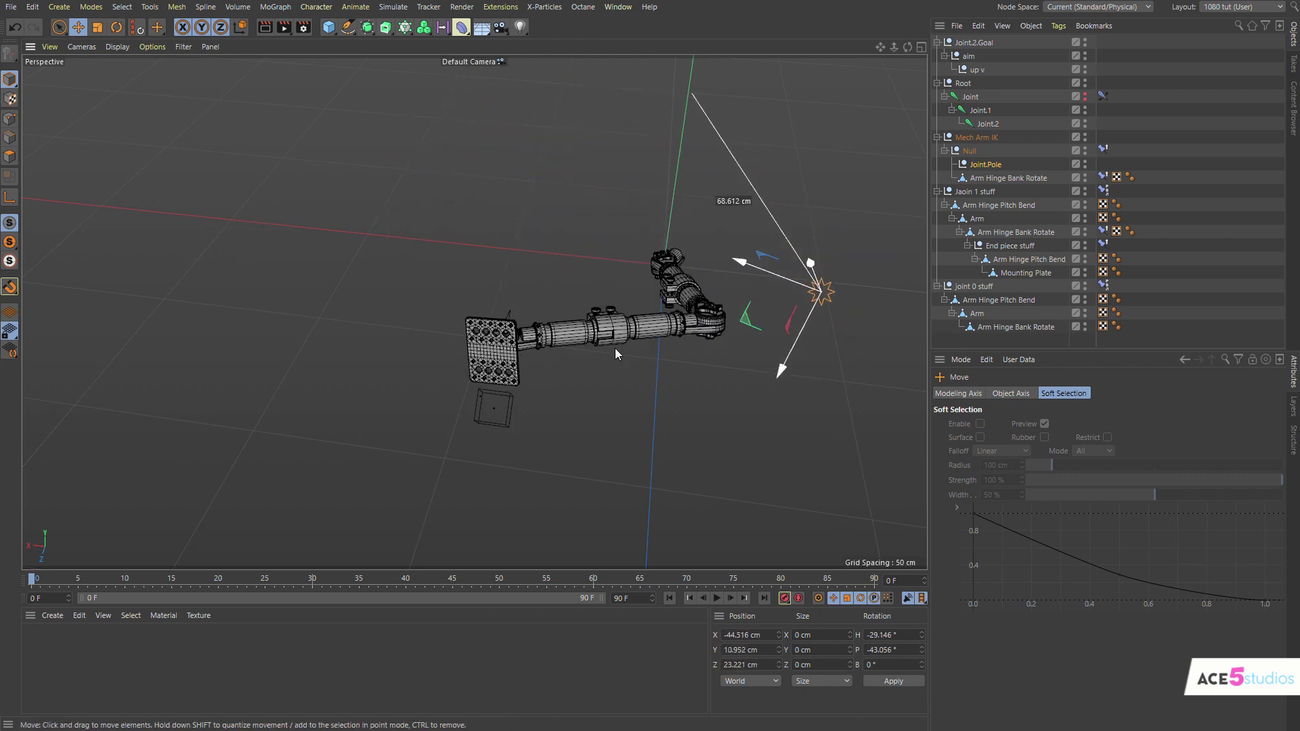
drag(712, 308, 568, 285)
drag(569, 286, 345, 400)
alt+drag(358, 417, 268, 428)
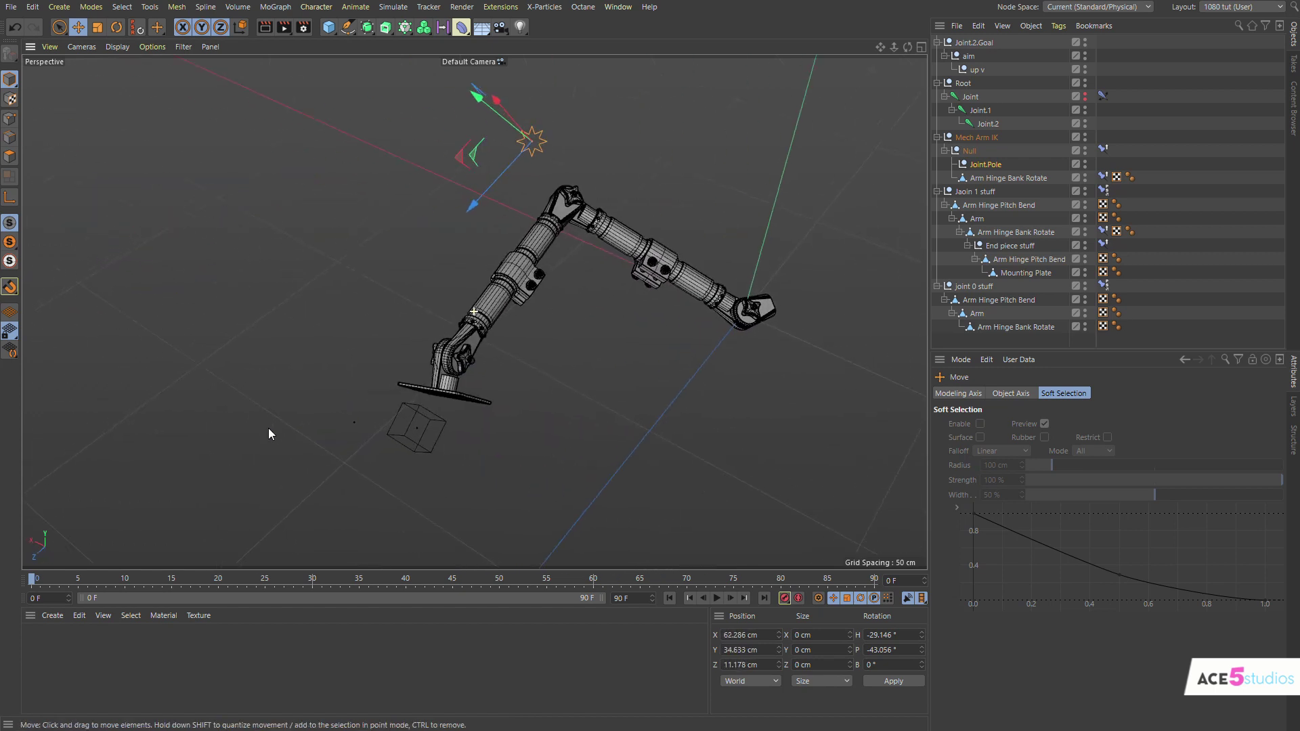
key(ctrl+z)
drag(490, 344, 536, 217)
key(ctrl+z)
drag(421, 199, 525, 386)
alt+drag(677, 291, 540, 277)
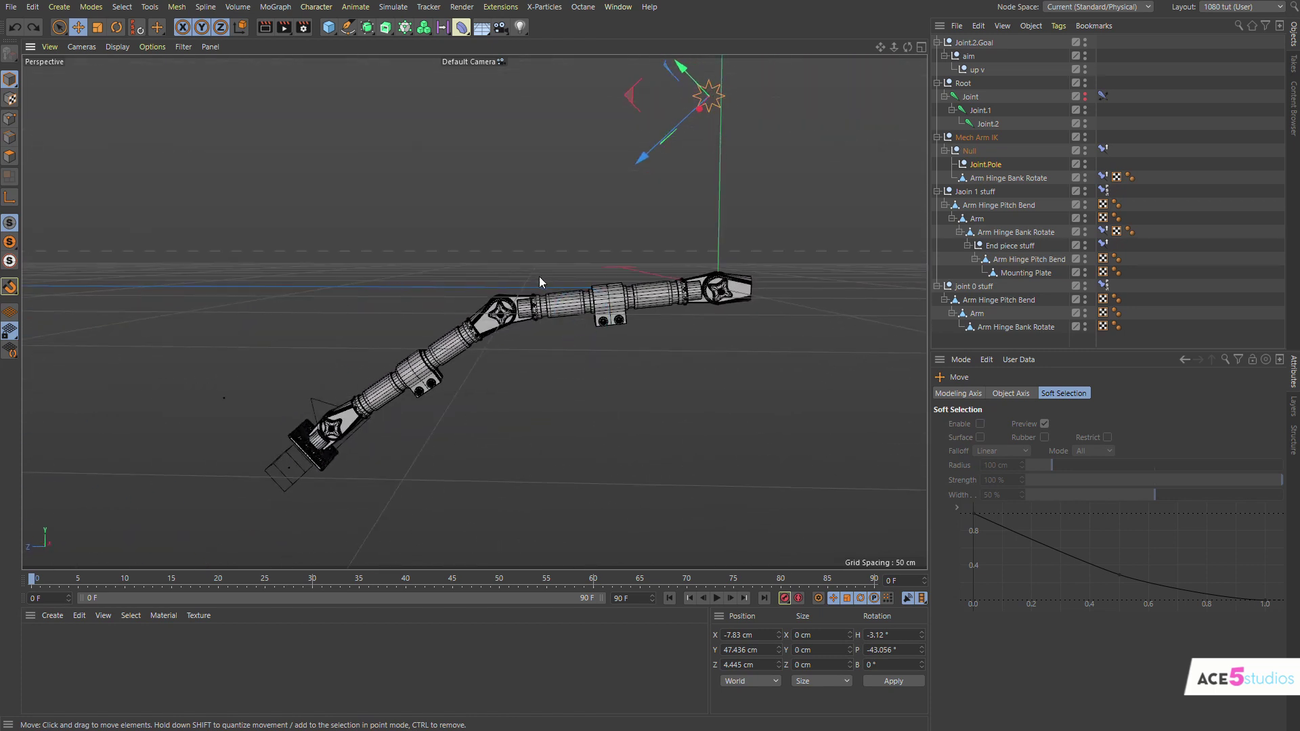
- Try moving Joint.2.Goal toward the base and rotating it to test the arm's fold and plate tilt
click(294, 467)
drag(333, 414, 473, 309)
key(r)
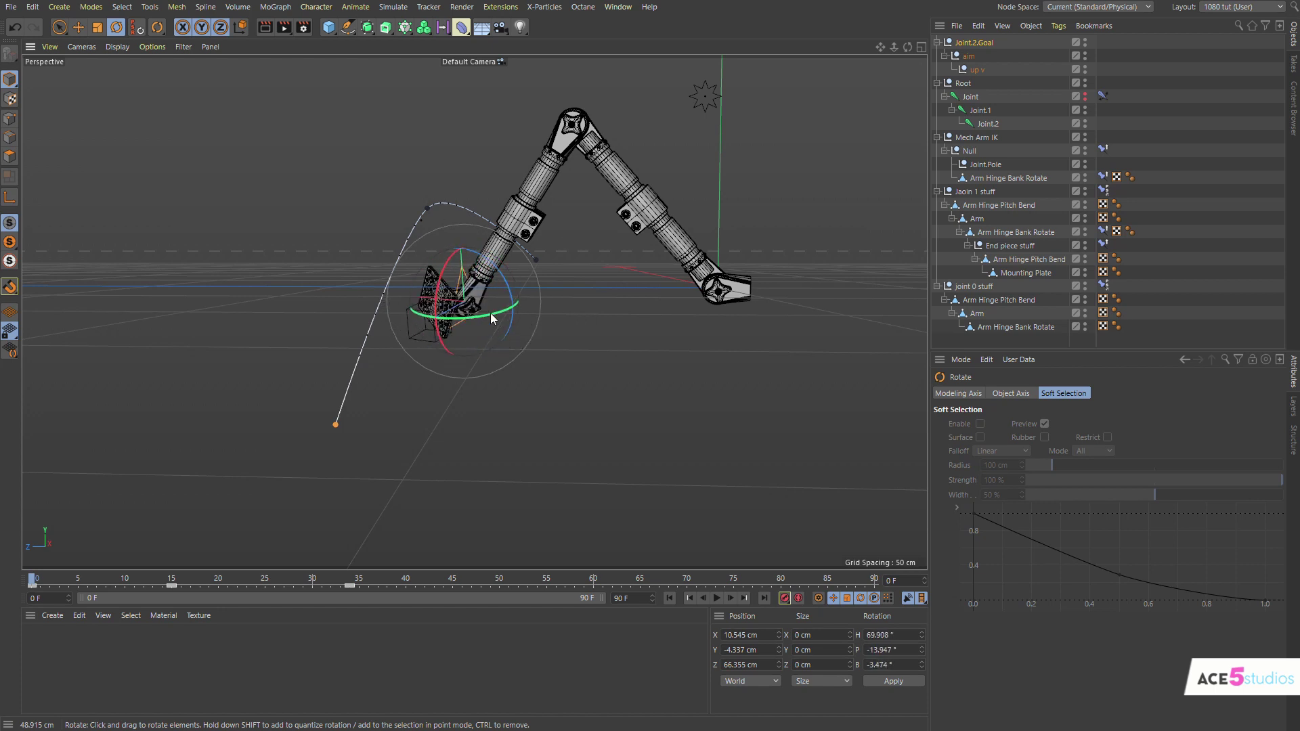
- Try rotating Joint.2.Goal in several directions to test the mounting plate's tilt up close, and undo the rotations
alt+drag(357, 435, 313, 468)
alt+right_drag(313, 467, 382, 440)
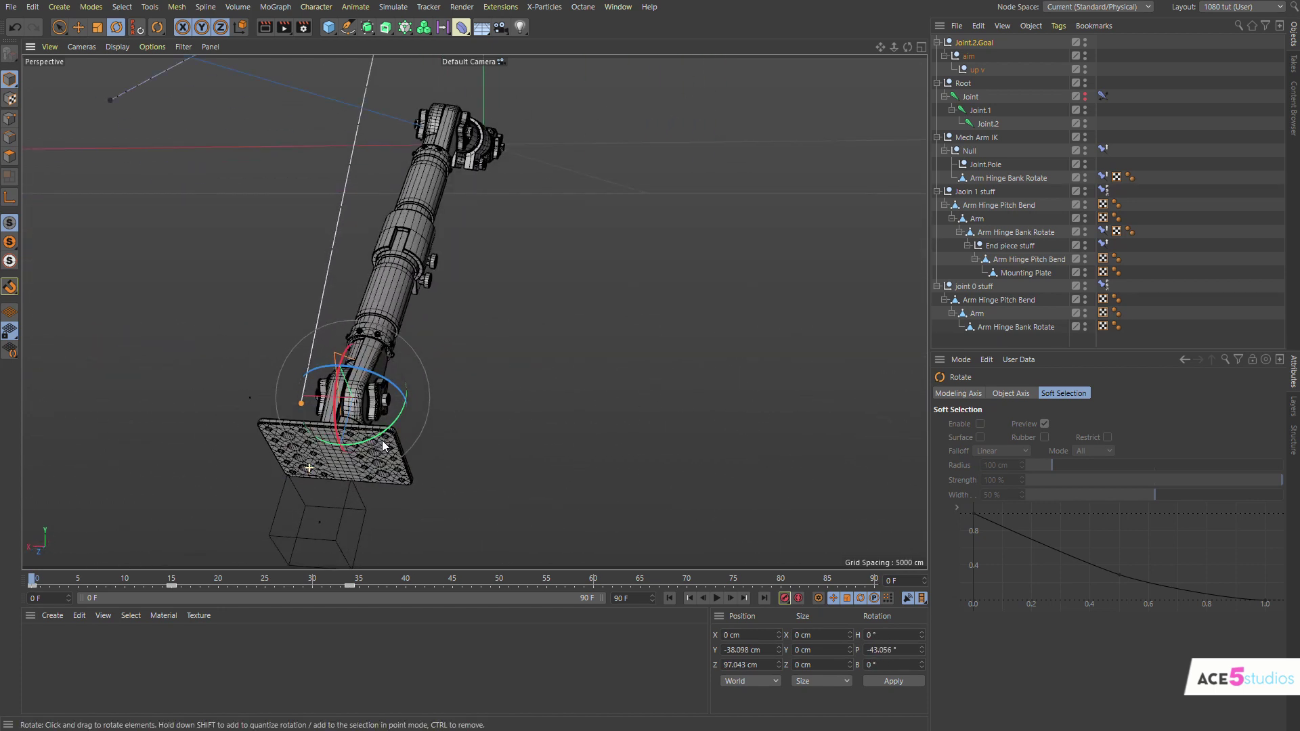
alt+middle_drag(382, 441, 434, 377)
drag(434, 381, 587, 324)
drag(433, 304, 308, 342)
drag(457, 374, 464, 387)
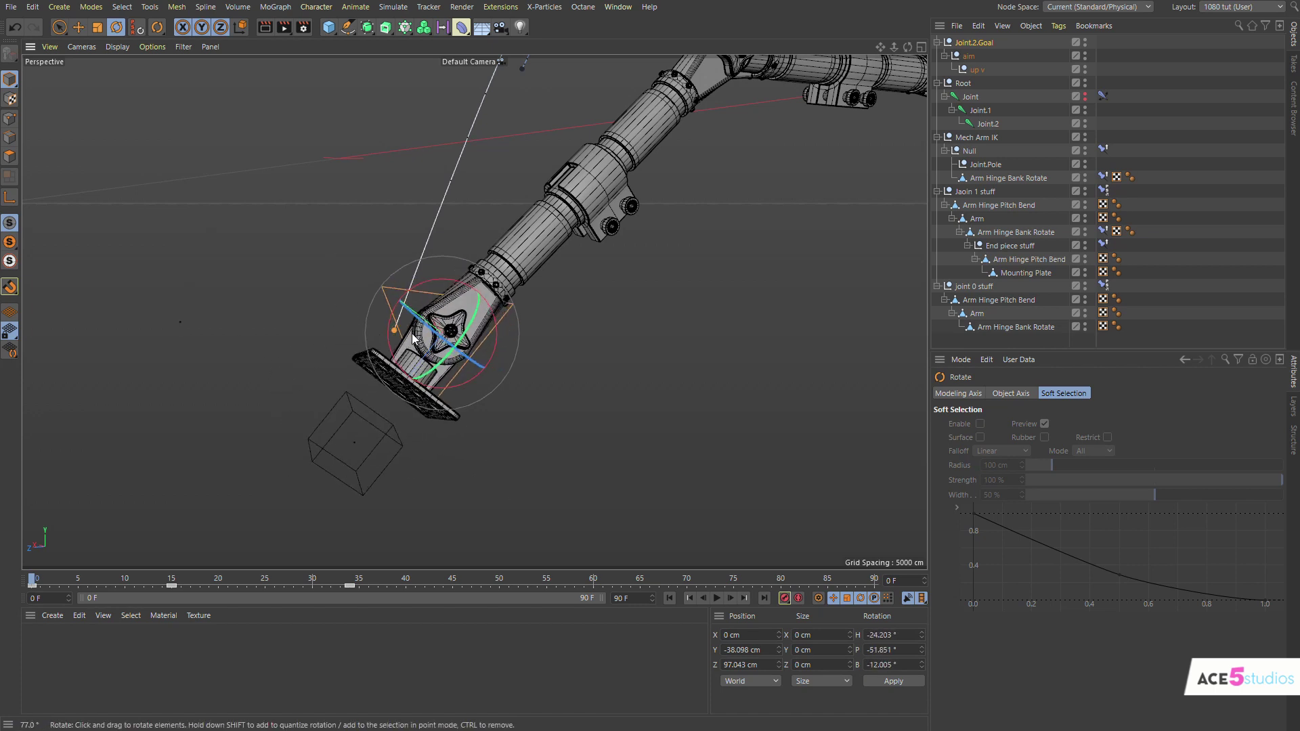
drag(414, 339, 461, 298)
key(ctrl+z)
- Test the aim null's effect on the mounting plate, and move it to about X 3.8, Y -39, Z 116 cm
click(298, 415)
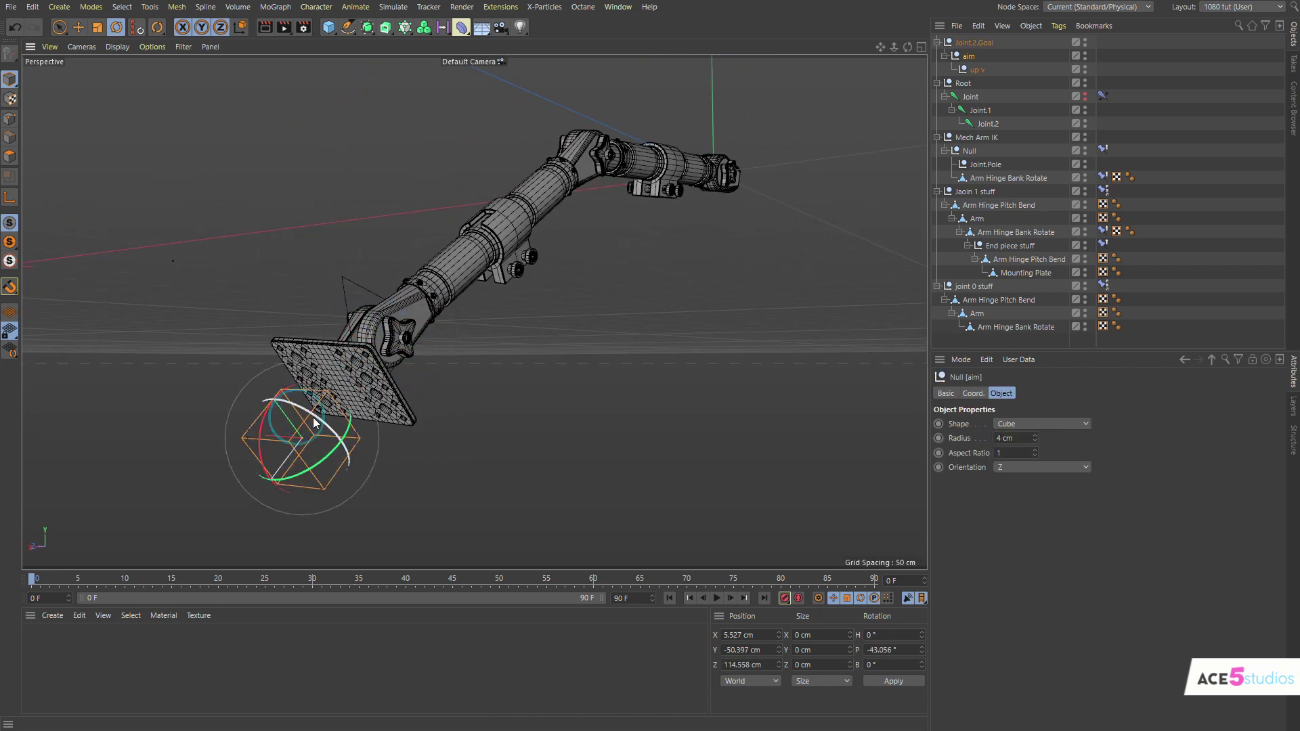
drag(321, 418, 409, 298)
key(ctrl+z)
key(ctrl+z)
key(e)
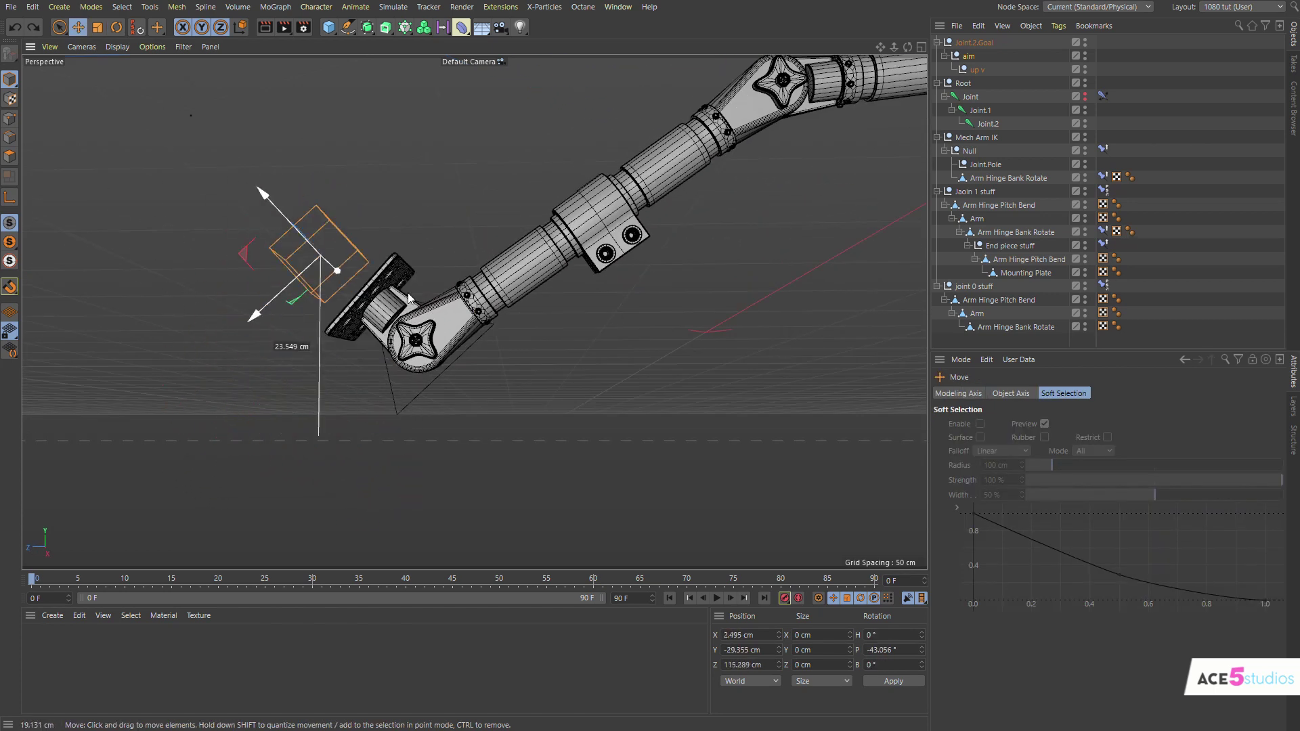
drag(390, 380, 391, 389)
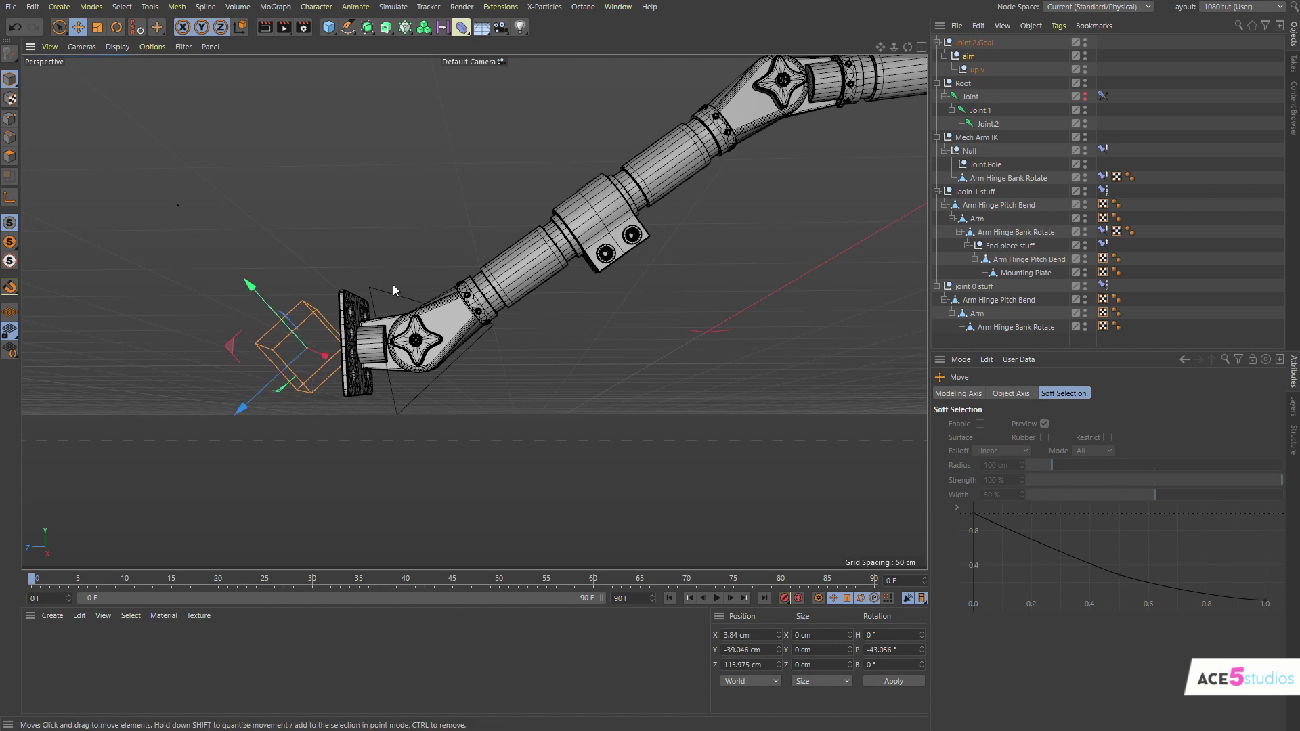
- Try moving and rotating Joint.2.Goal with the repositioned aim null to check the mounting plate, and undo the changes
click(392, 292)
alt+drag(386, 293, 653, 341)
key(r)
drag(680, 295, 632, 263)
key(ctrl+z)
key(ctrl+z)
key(ctrl+z)
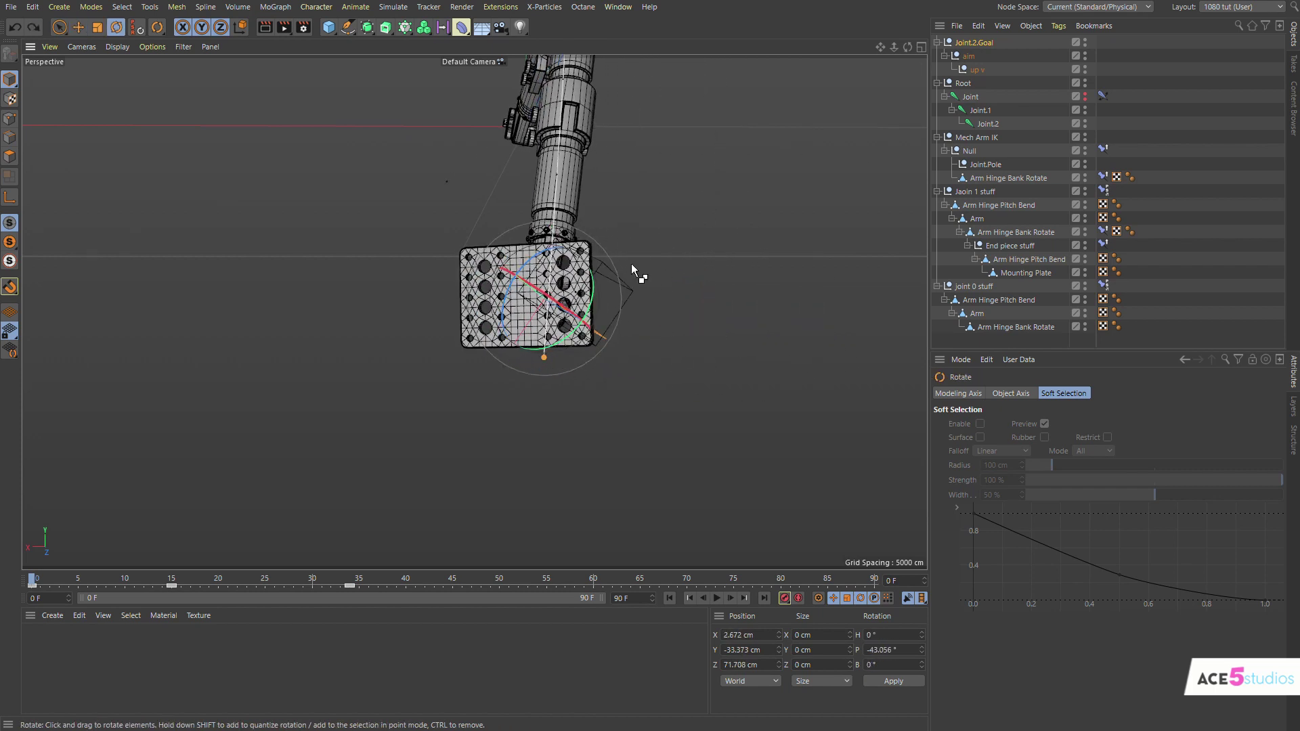
- Try rotating Joint.2.Goal about individual axes while viewing the end hinge from the side, and undo each rotation
alt+drag(607, 313, 473, 311)
alt+middle_drag(474, 311, 431, 315)
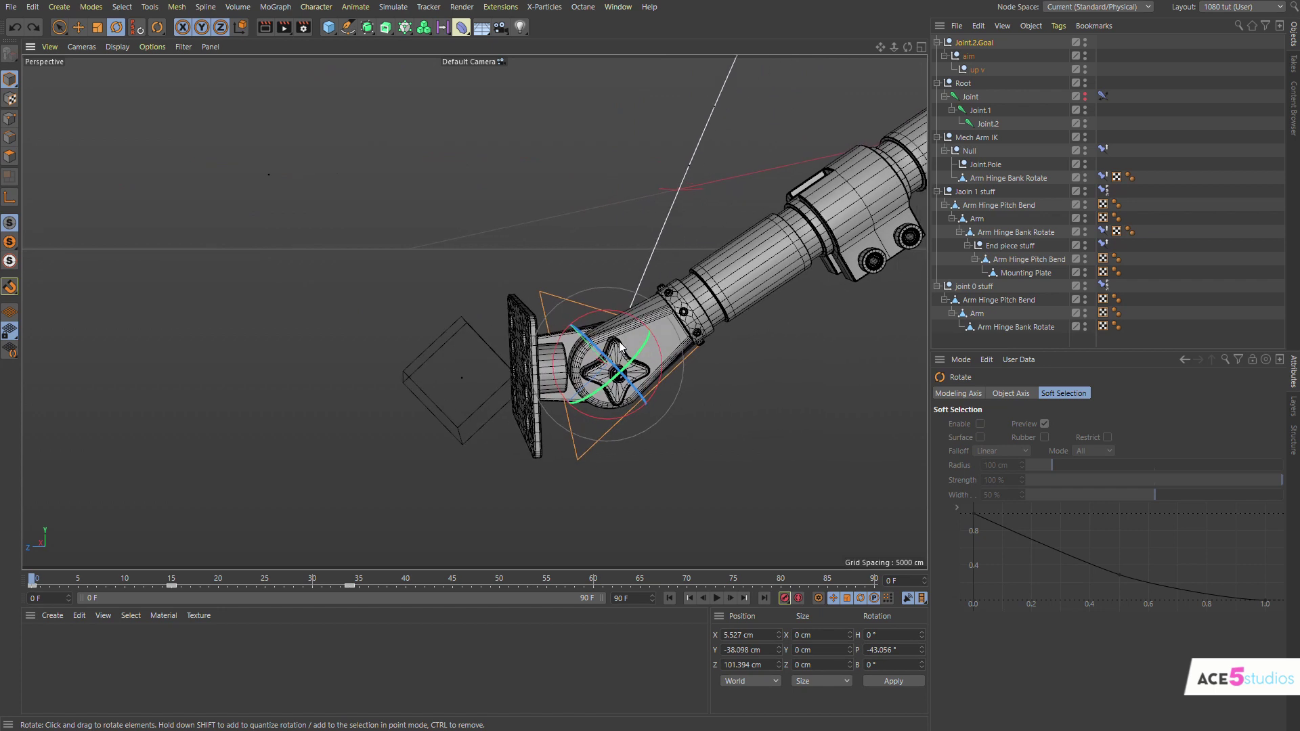
drag(433, 314, 556, 325)
key(ctrl+z)
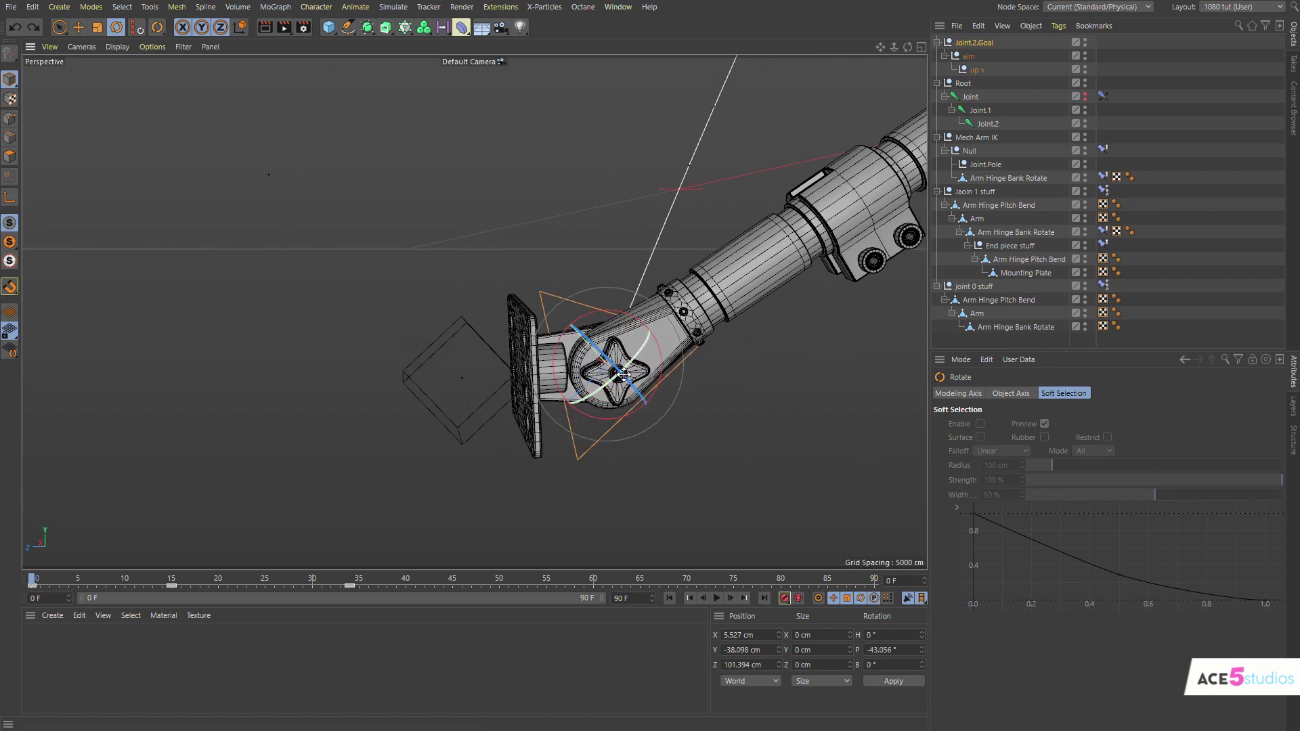
alt+drag(570, 380, 613, 386)
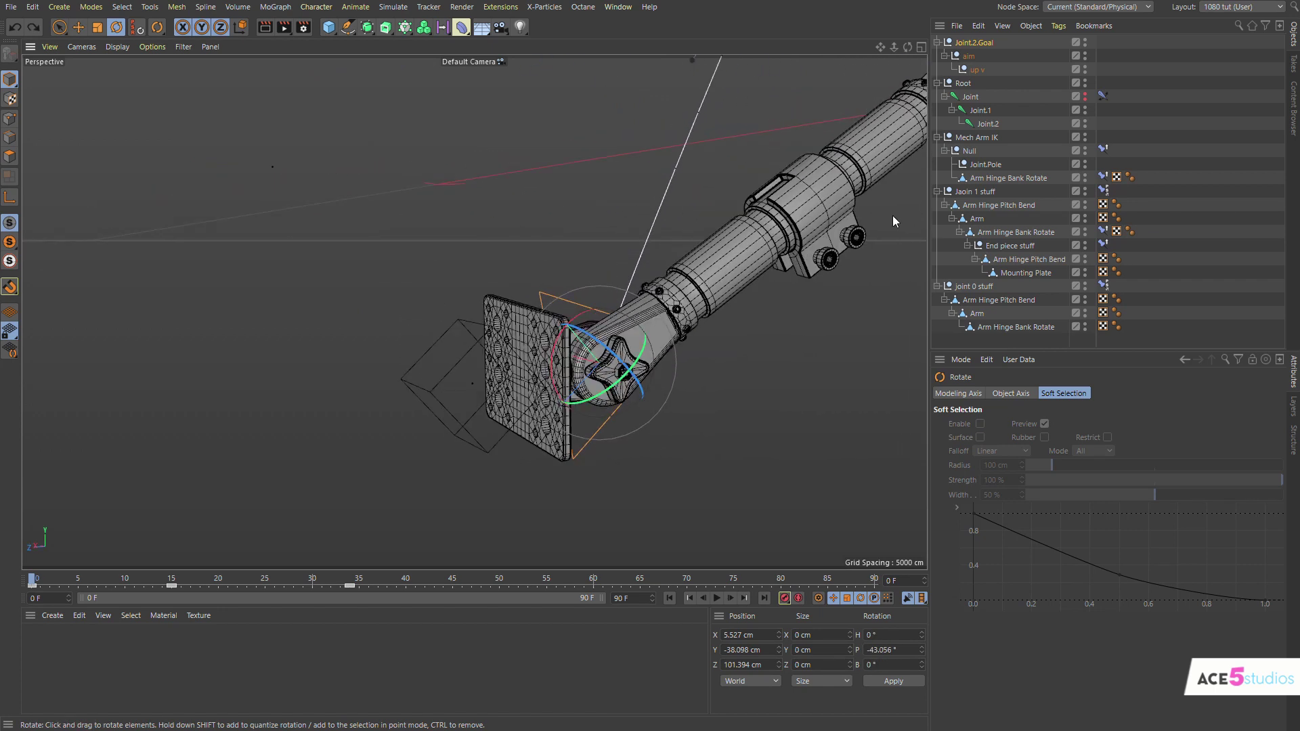
drag(603, 338, 572, 298)
key(ctrl+z)
- Try rotating the aim null to test its effect on the mounting plate, and undo the rotation
alt+drag(476, 393, 434, 396)
drag(447, 393, 536, 203)
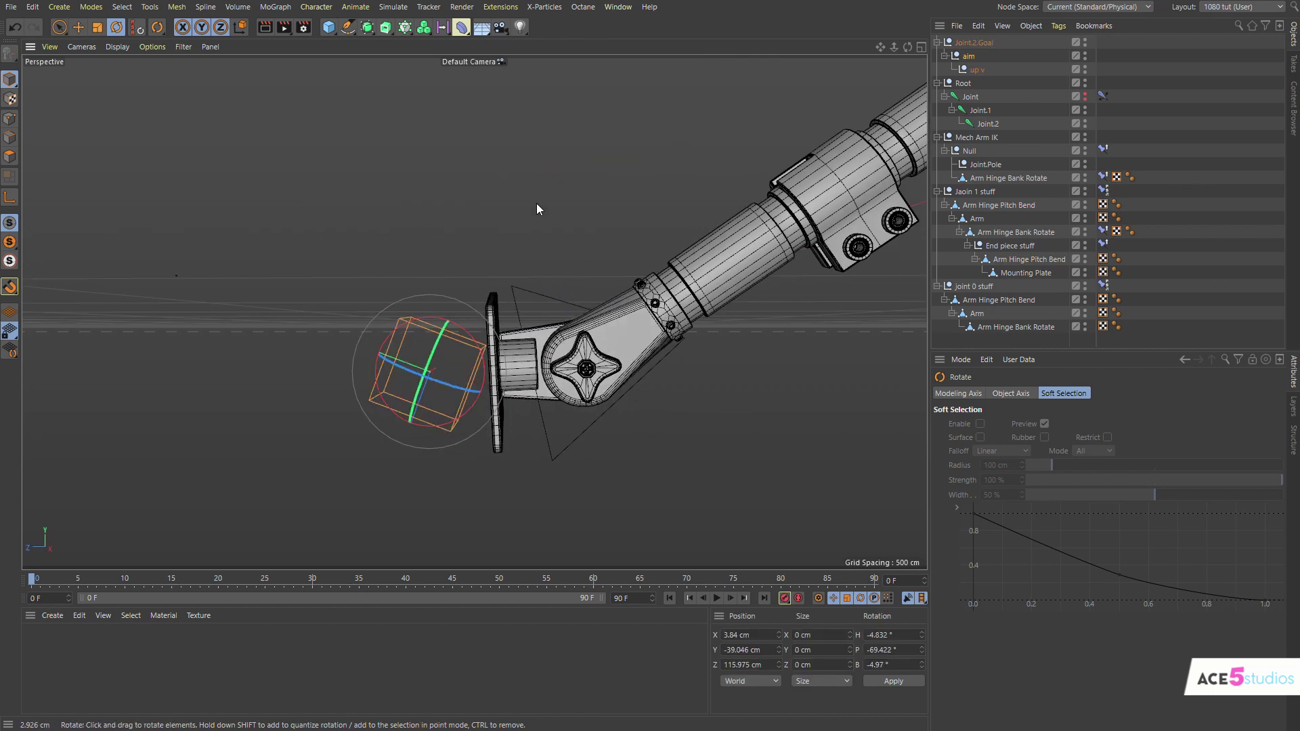
key(ctrl+z)
key(e)
drag(587, 419, 535, 305)
- Move Joint.2.Goal closer to the arm's base to test how the arm folds and the plate follows
click(533, 316)
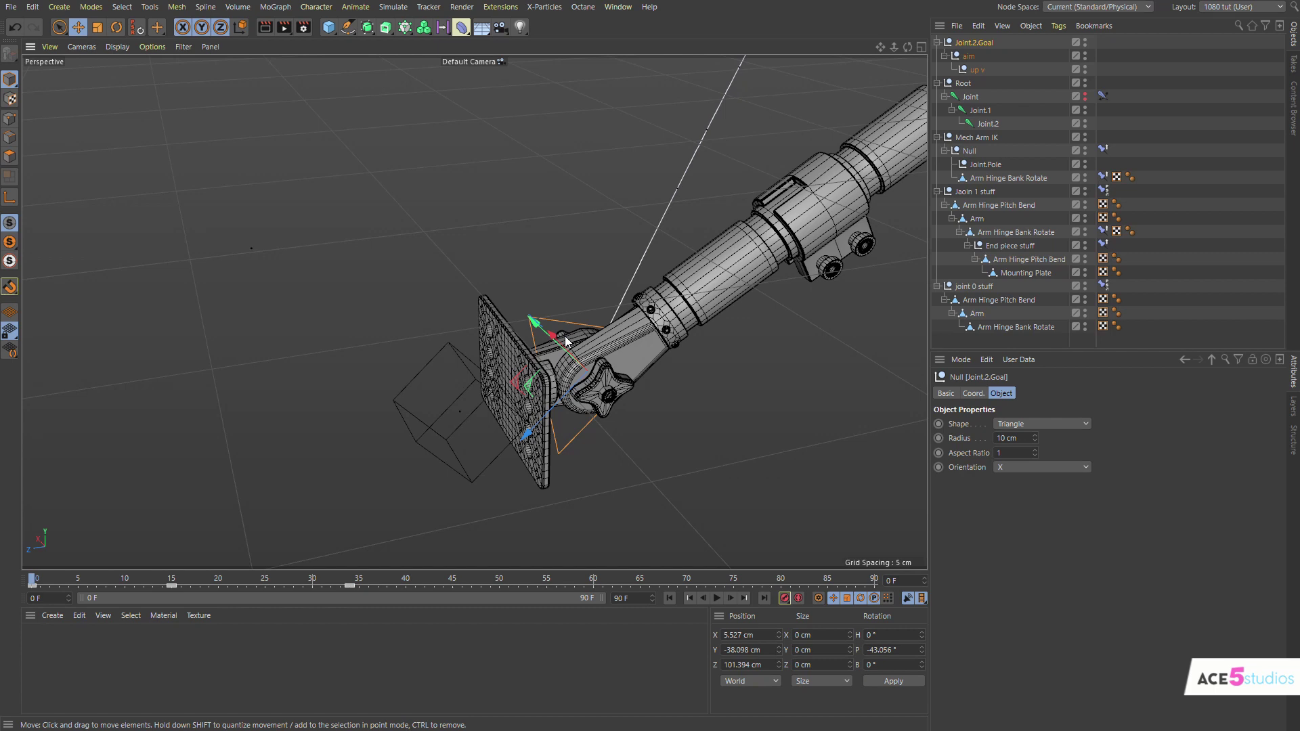
alt+drag(579, 401, 623, 378)
alt+middle_drag(622, 373, 400, 326)
alt+right_drag(481, 311, 467, 335)
drag(468, 453, 604, 408)
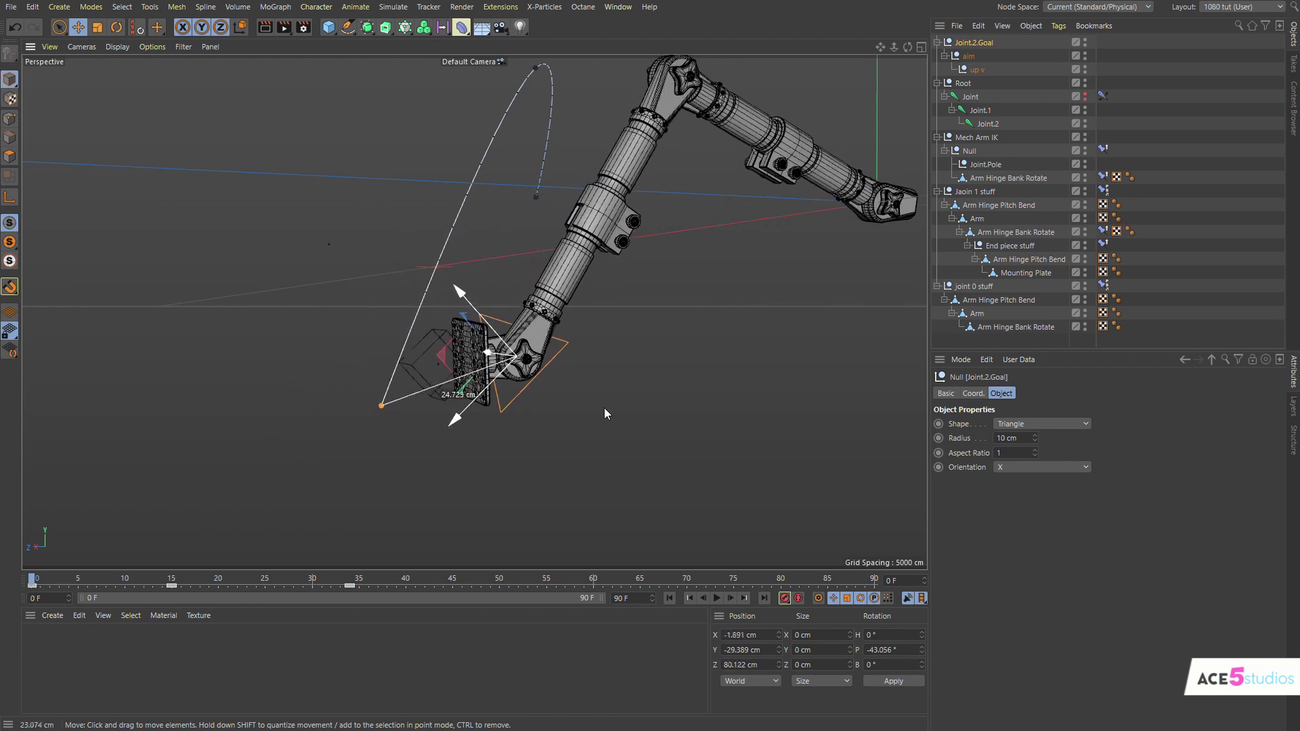
- Try moving Joint.Pole beside the arm to test how the middle hinge swings, and undo the move
alt+drag(655, 174, 639, 202)
alt+middle_drag(640, 202, 573, 308)
alt+right_drag(573, 308, 563, 283)
alt+drag(563, 288, 559, 224)
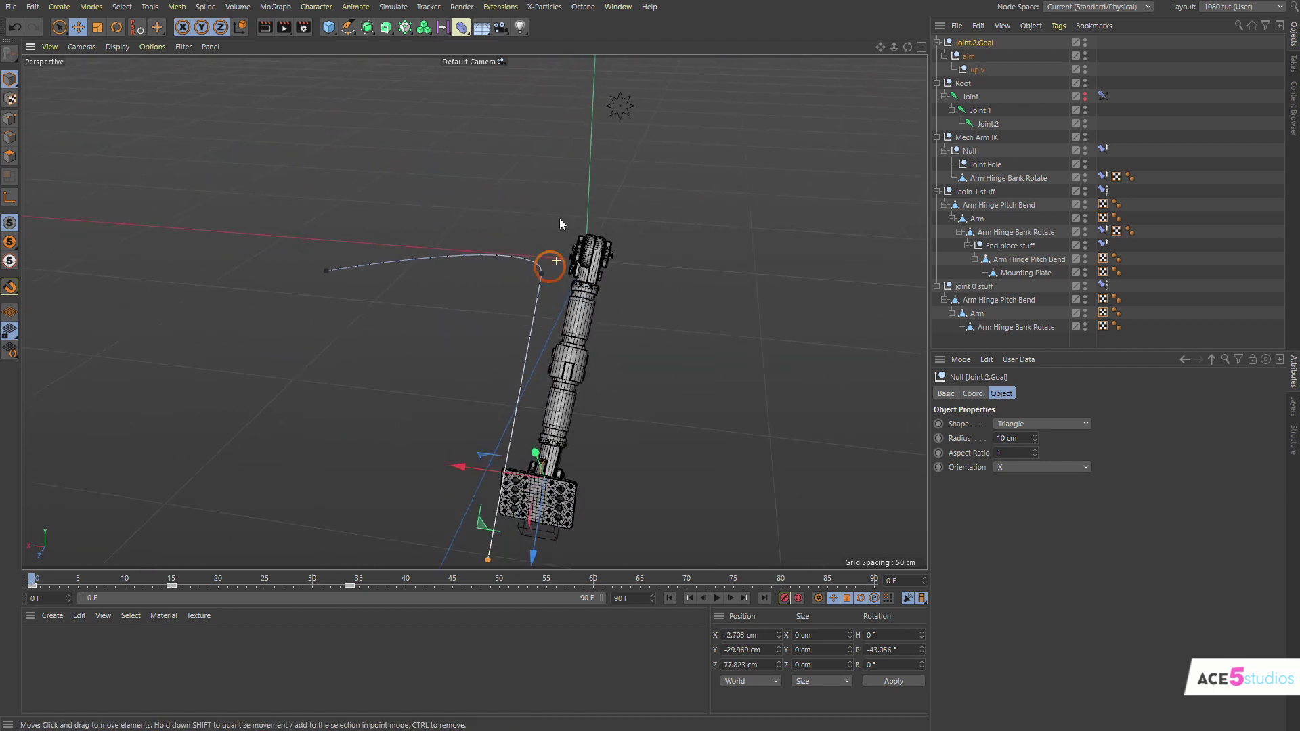
drag(496, 180, 204, 404)
key(ctrl+z)
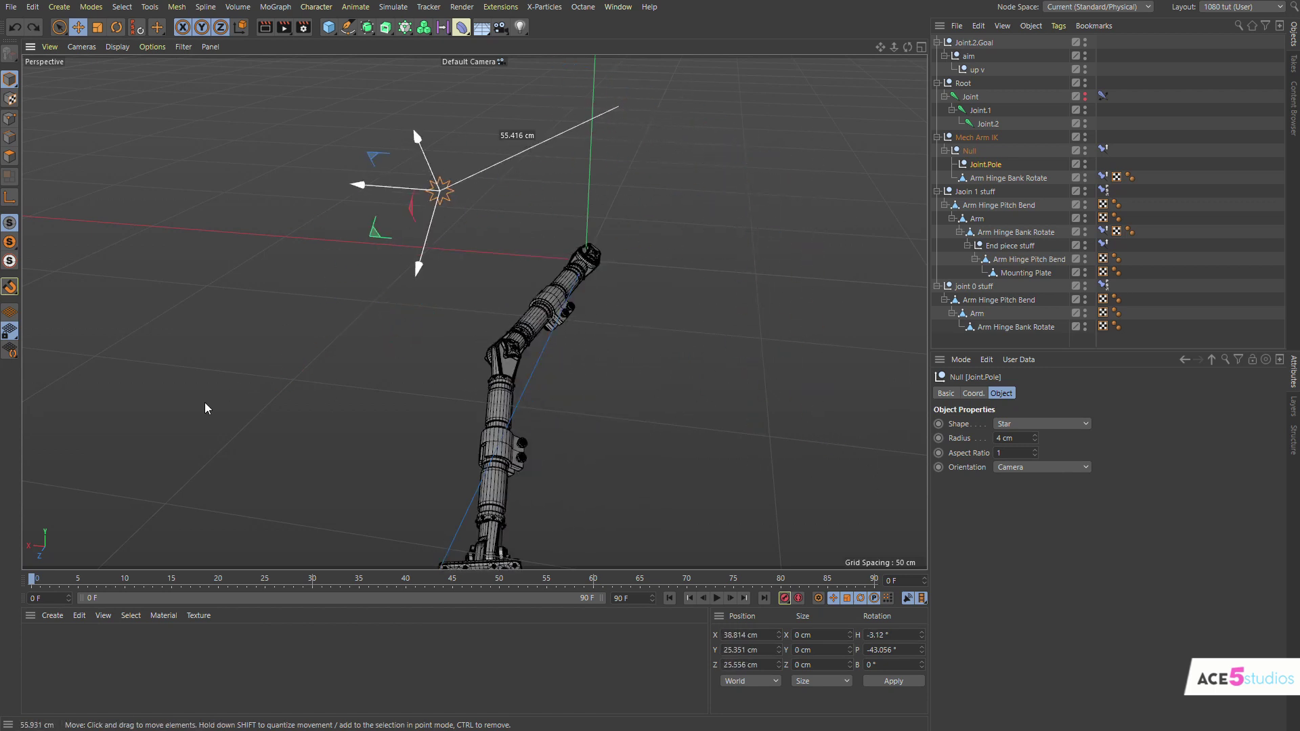
- Move Joint.Pole to about X -43, Y -26, Z 25 cm and inspect the middle hinge up close
alt+middle_drag(485, 386, 502, 238)
drag(501, 237, 685, 383)
drag(624, 337, 665, 398)
alt+drag(627, 264, 542, 251)
alt+right_drag(616, 222, 739, 297)
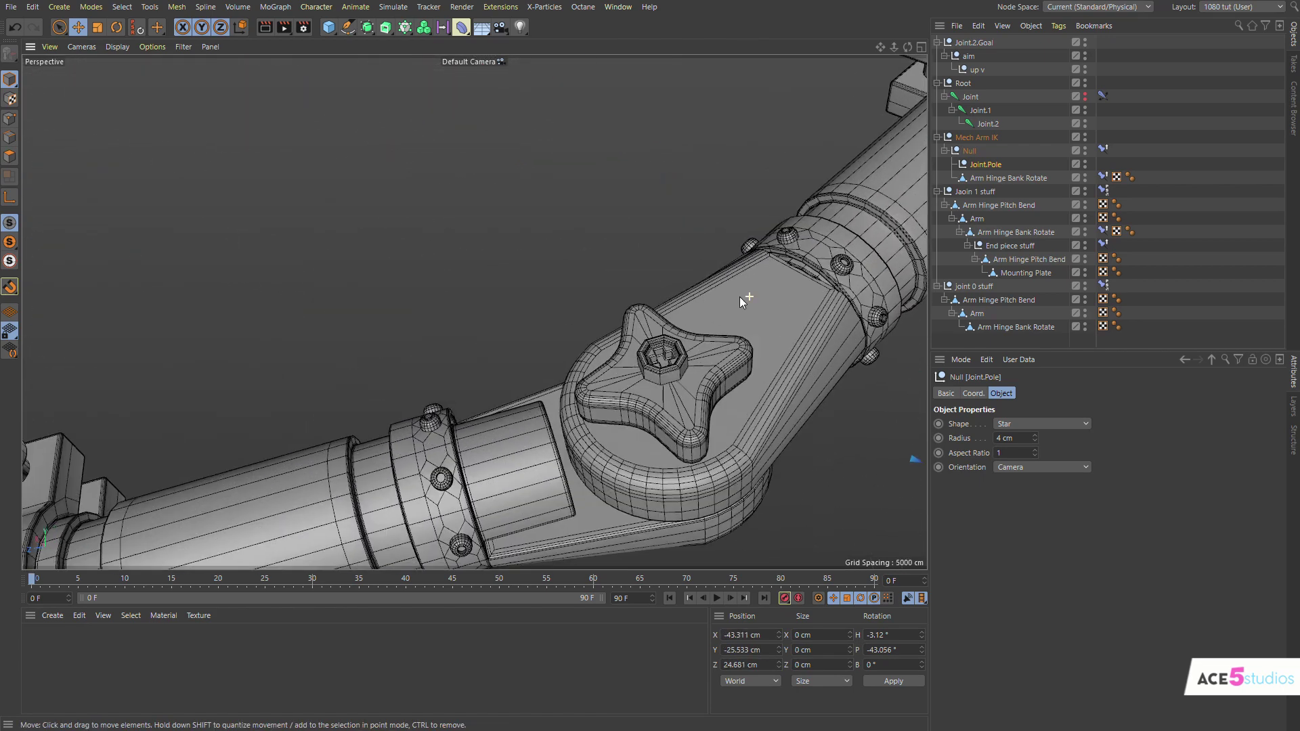
- Move Joint.Pole again to test how the hinges turn, and check the arm from different sides
scroll(739, 297, down, 5)
mouse_move(748, 298)
alt+mouse_down()
mouse_move(672, 236)
mouse_move(731, 302)
alt+mouse_up()
alt+right_drag(713, 323, 644, 342)
alt+drag(688, 342, 778, 349)
drag(839, 383, 538, 231)
alt+right_drag(630, 276, 594, 290)
alt+drag(595, 290, 491, 283)
key(r)
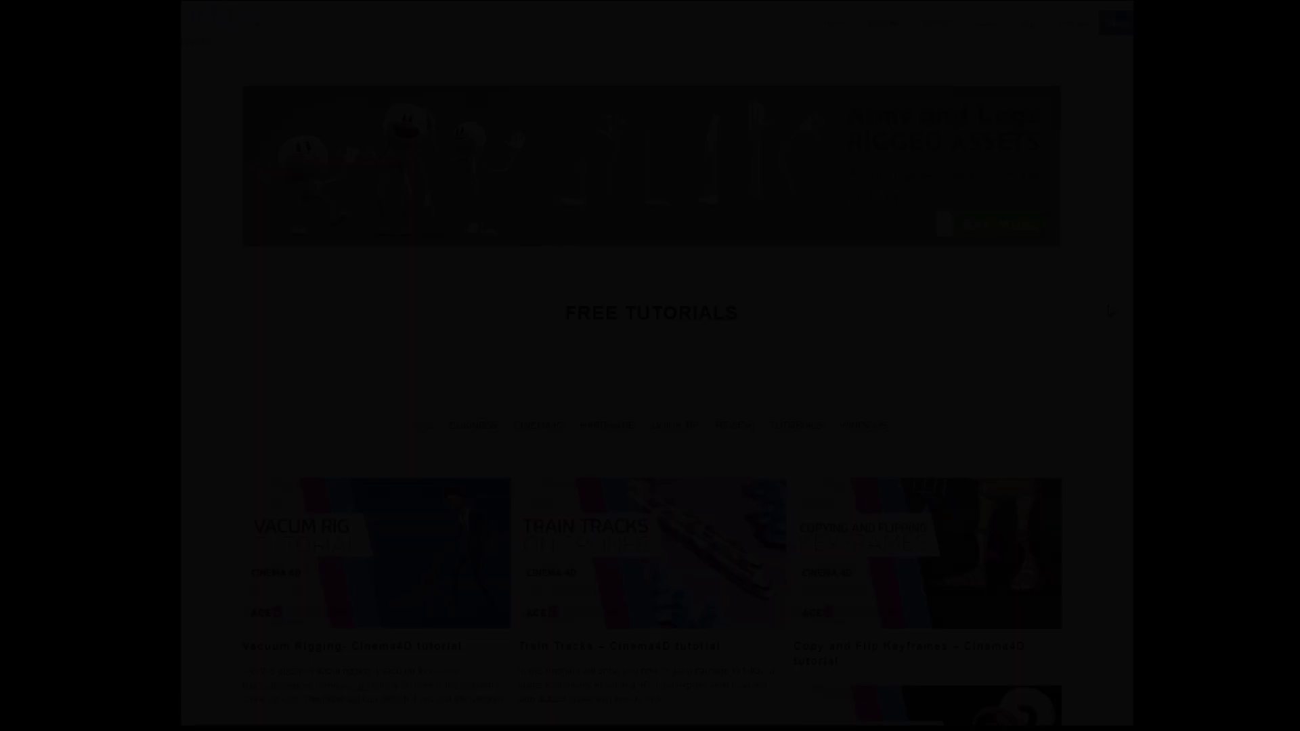
- Switch to the ACE5 Studios website and look through its free Cinema 4D tutorials
scroll(1111, 303, down, 2)
scroll(652, 375, down, 7)
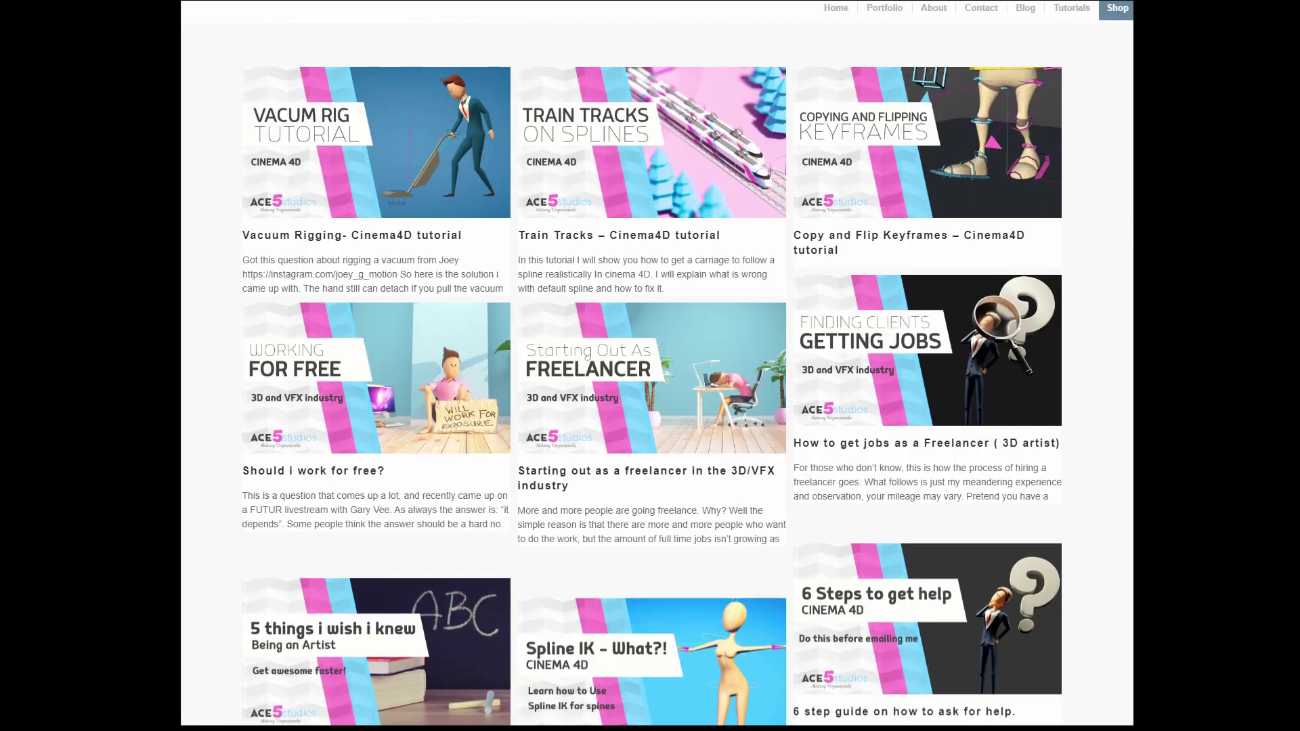
scroll(657, 374, down, 3)
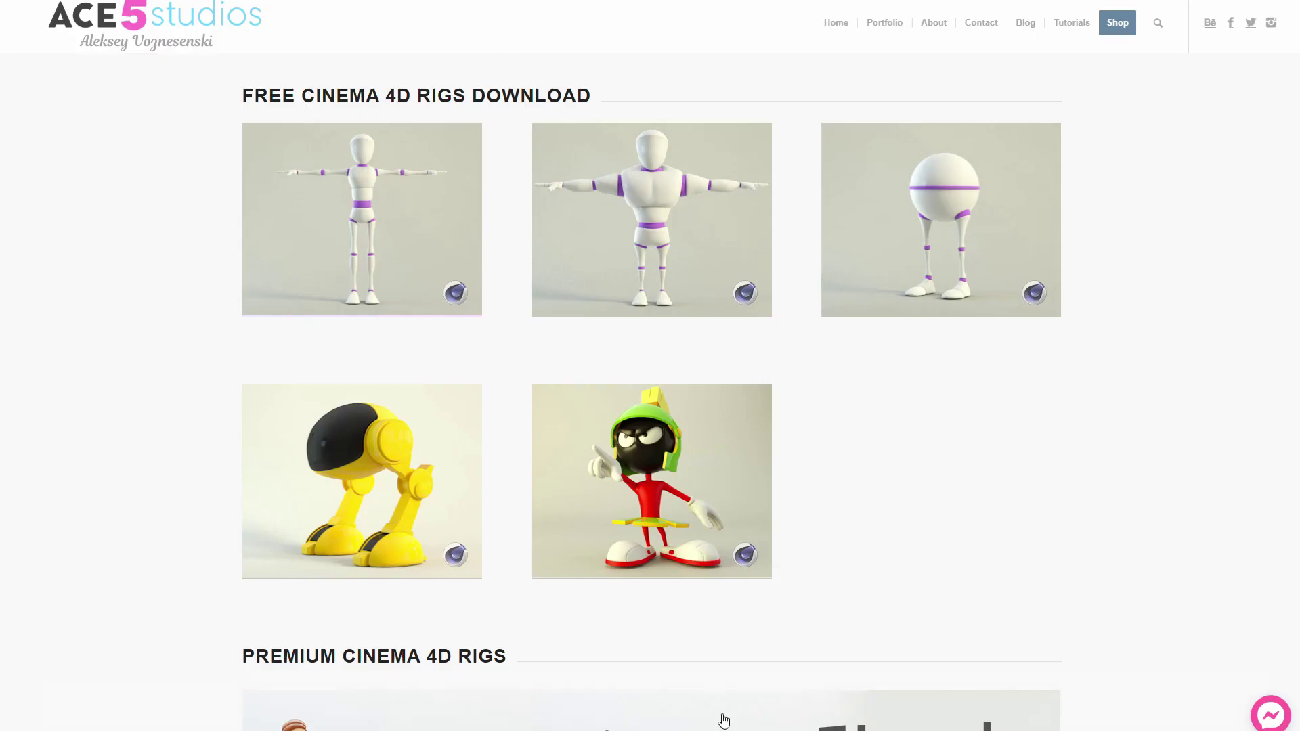
- Look through the website's free and premium Cinema 4D rigs and the studio's Twitter feed
scroll(1201, 472, down, 2)
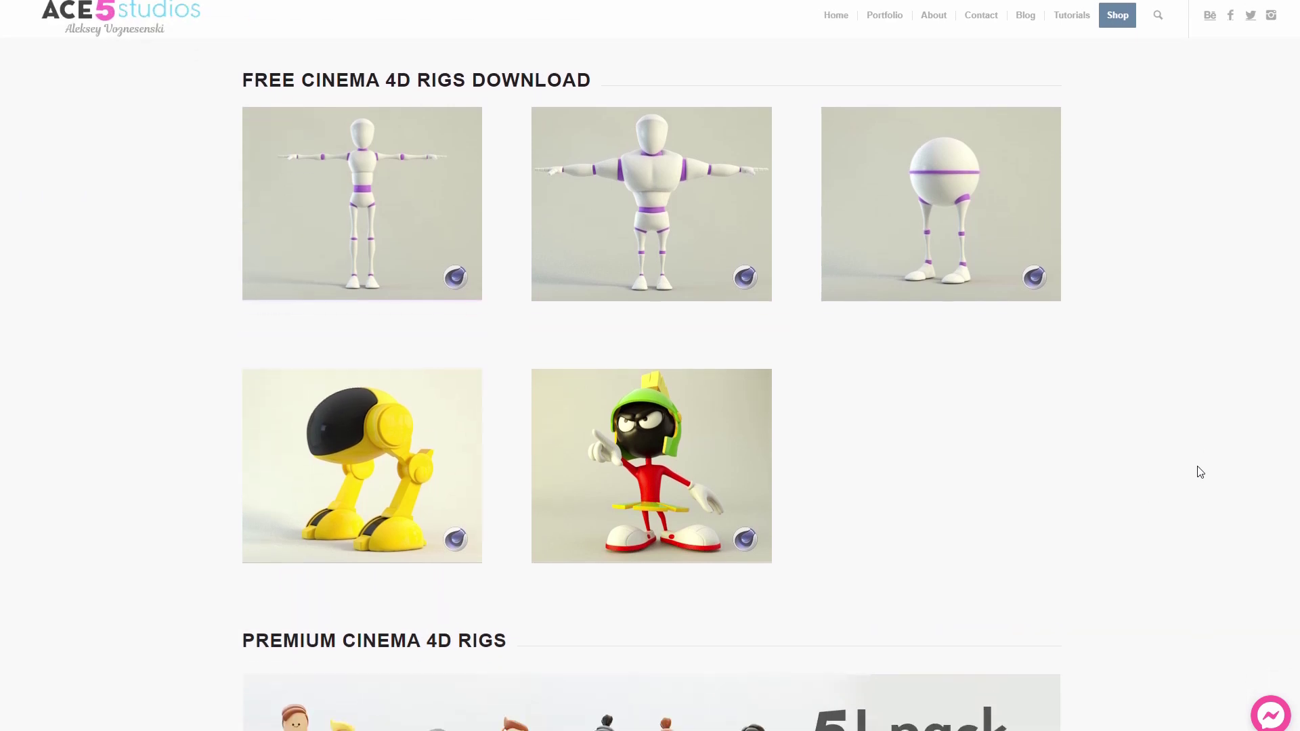
scroll(1200, 472, down, 7)
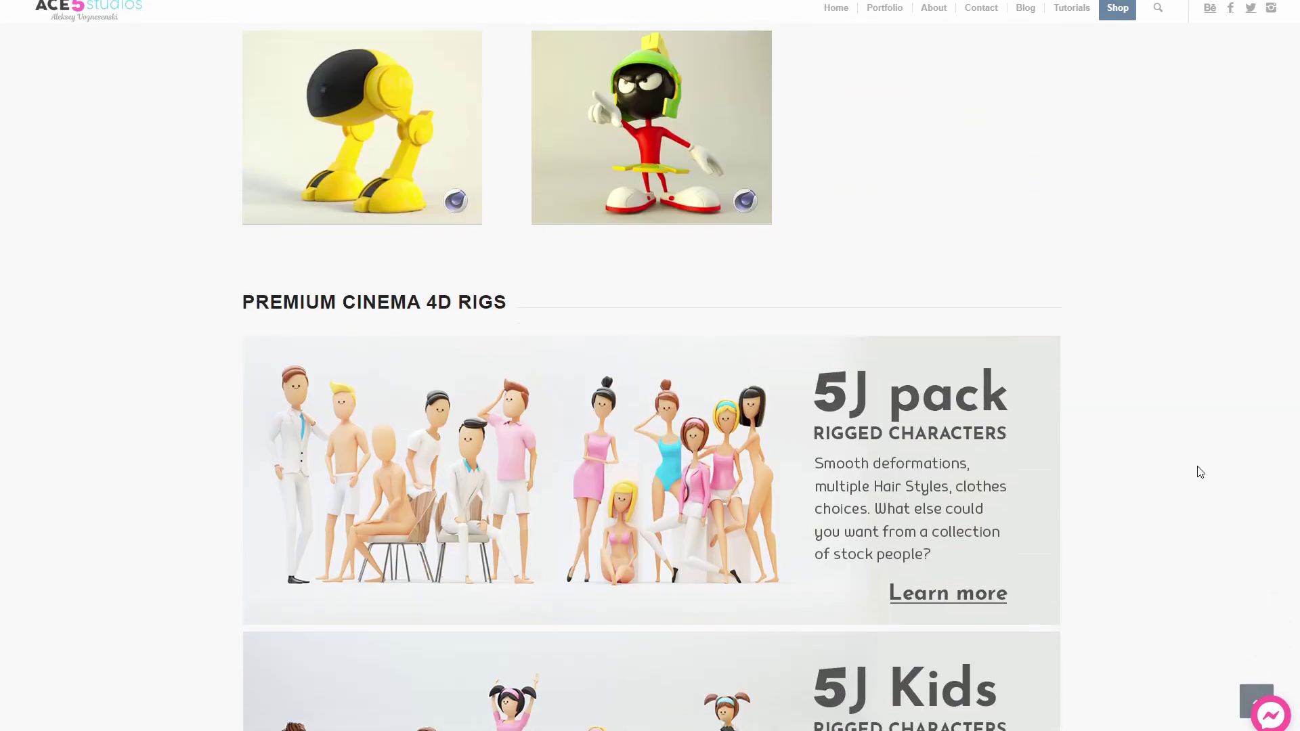
scroll(1201, 472, down, 8)
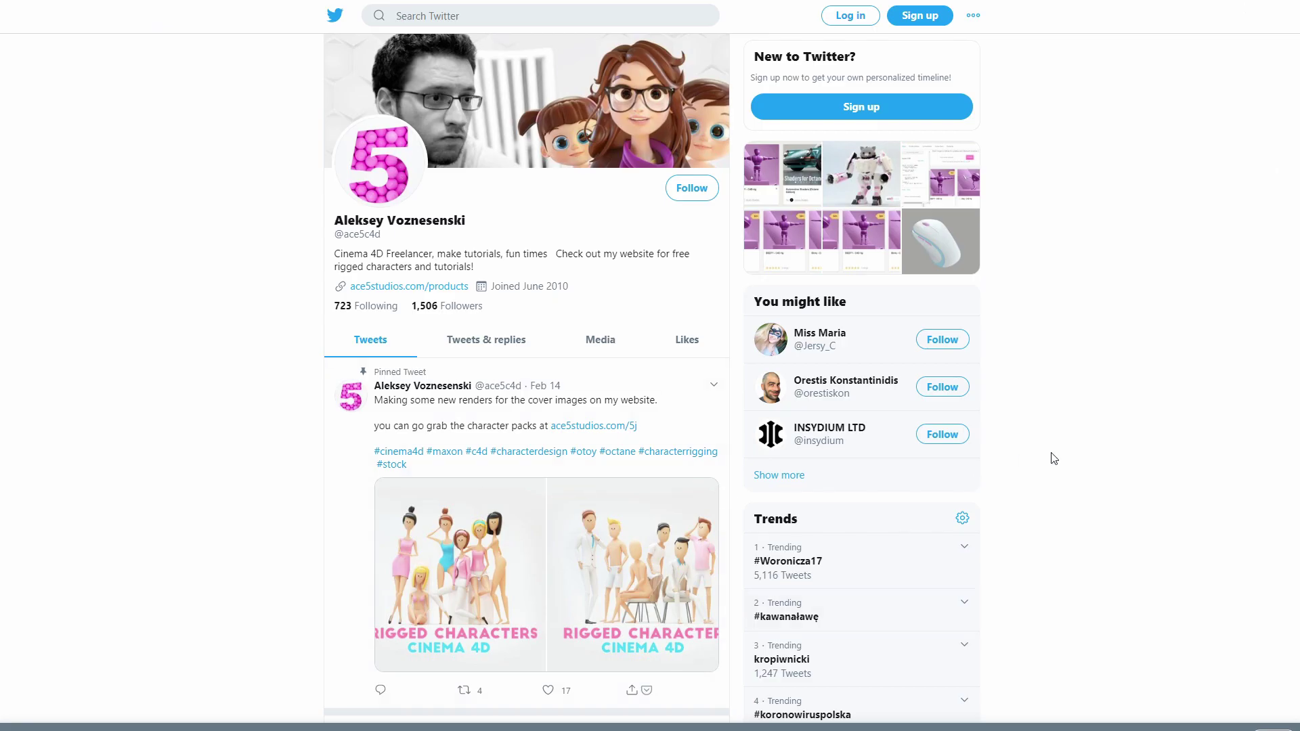
scroll(1053, 457, down, 4)
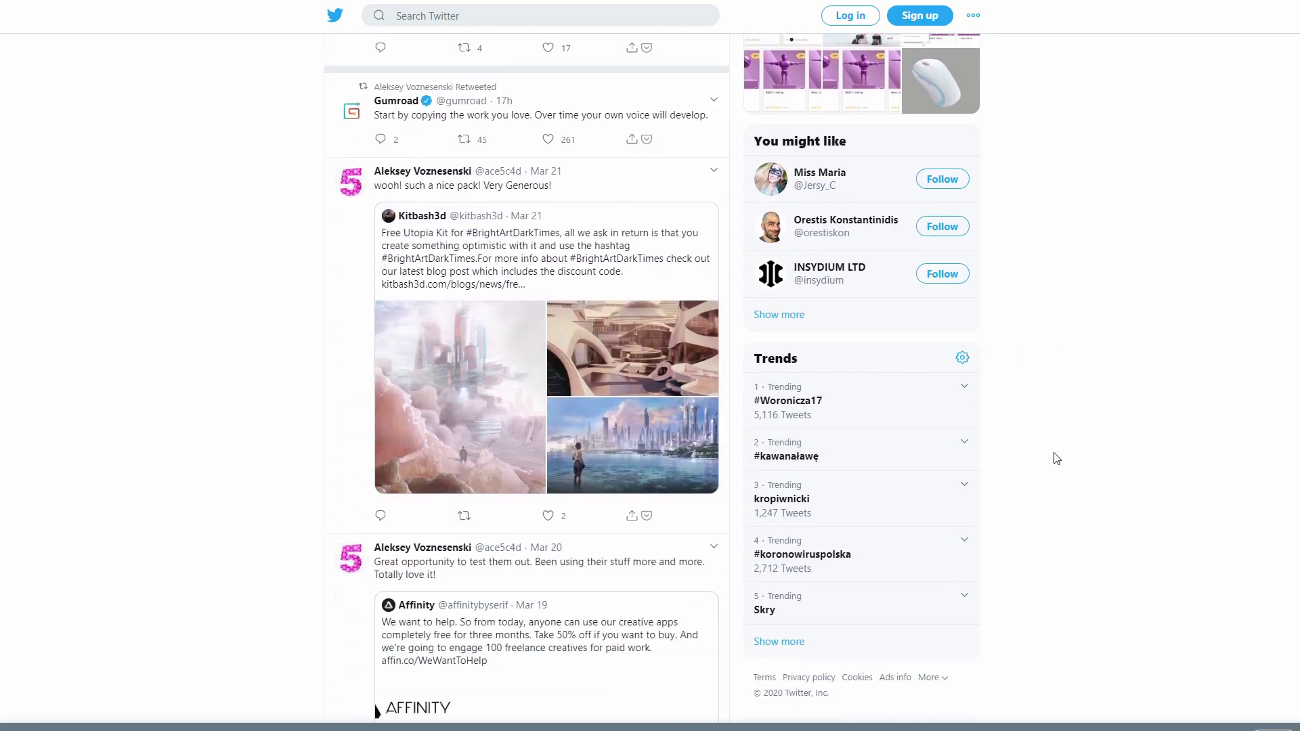